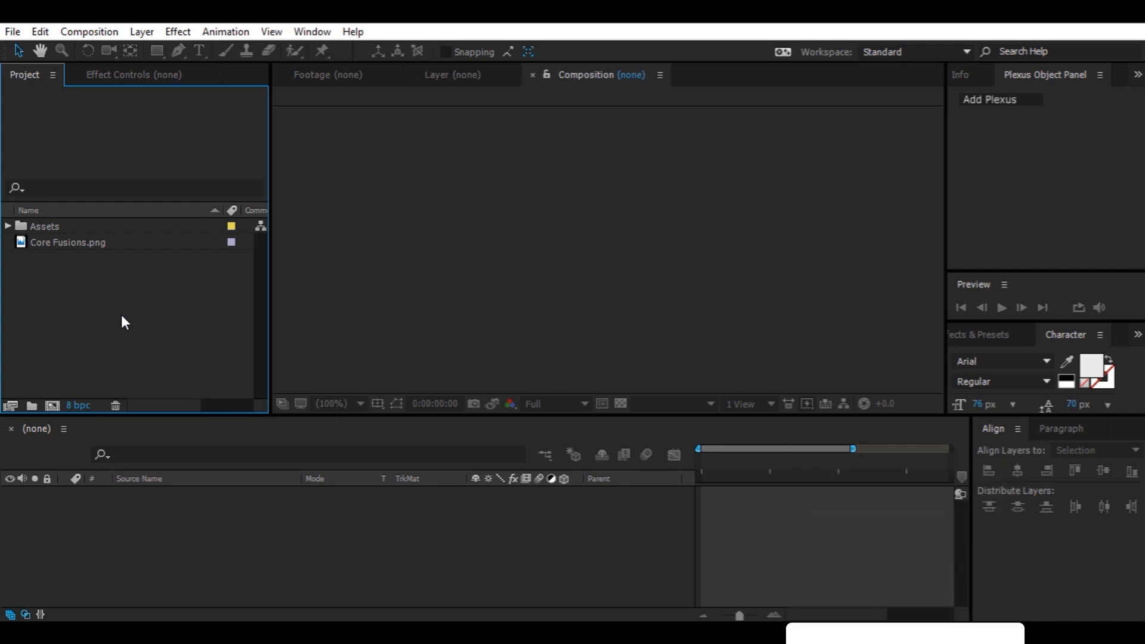
Set the project colour depth to 16 bpc and start a new composition named Particles Logo Reveal
{"action": "left_click", "coordinate": [78, 405], "text": "alt"}
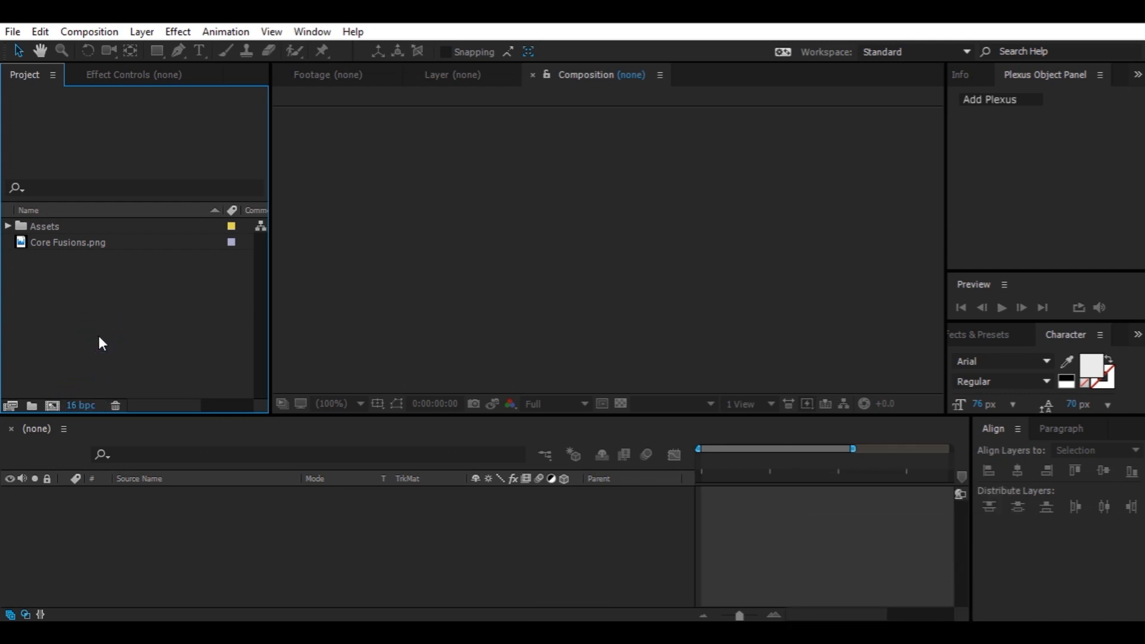
{"action": "key", "text": "ctrl+n"}
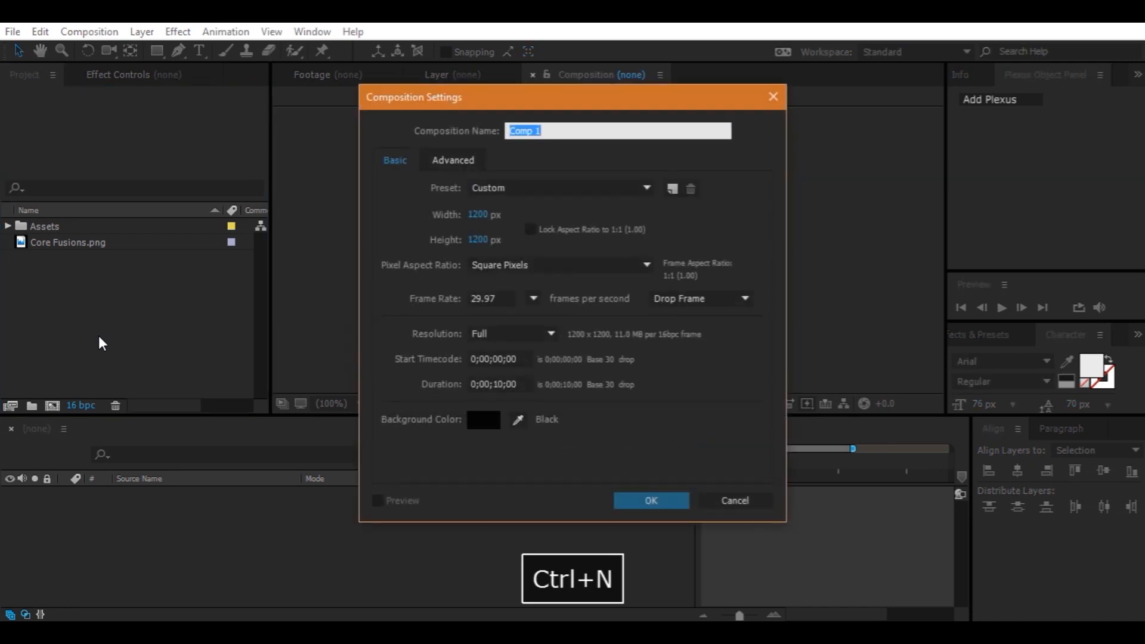
{"action": "type", "text": "P"}
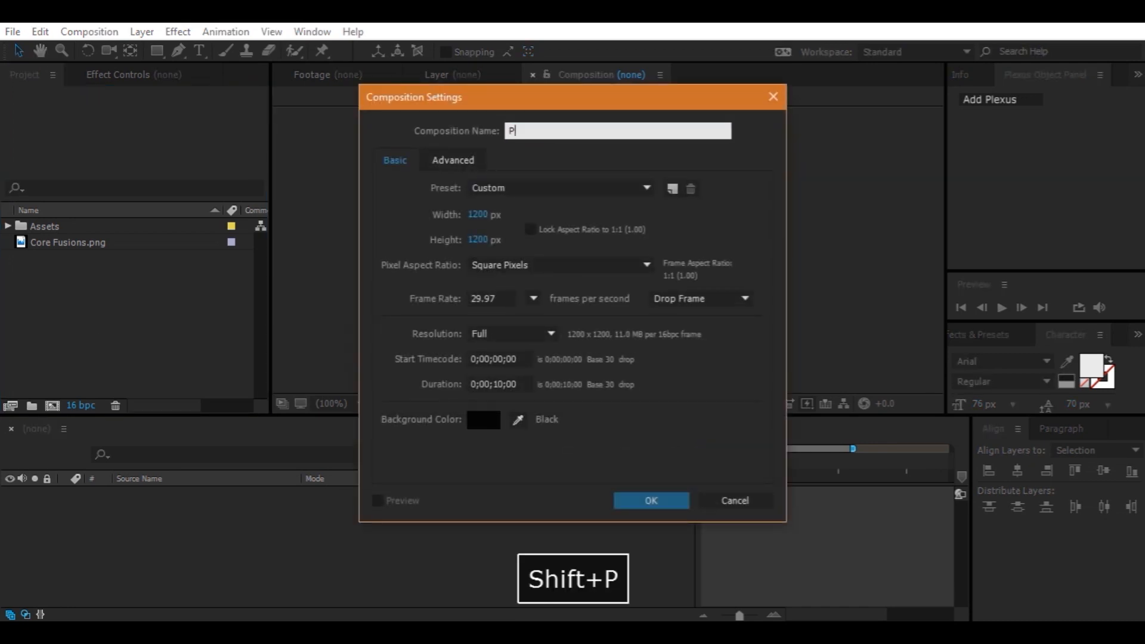
{"action": "type", "text": "articles "}
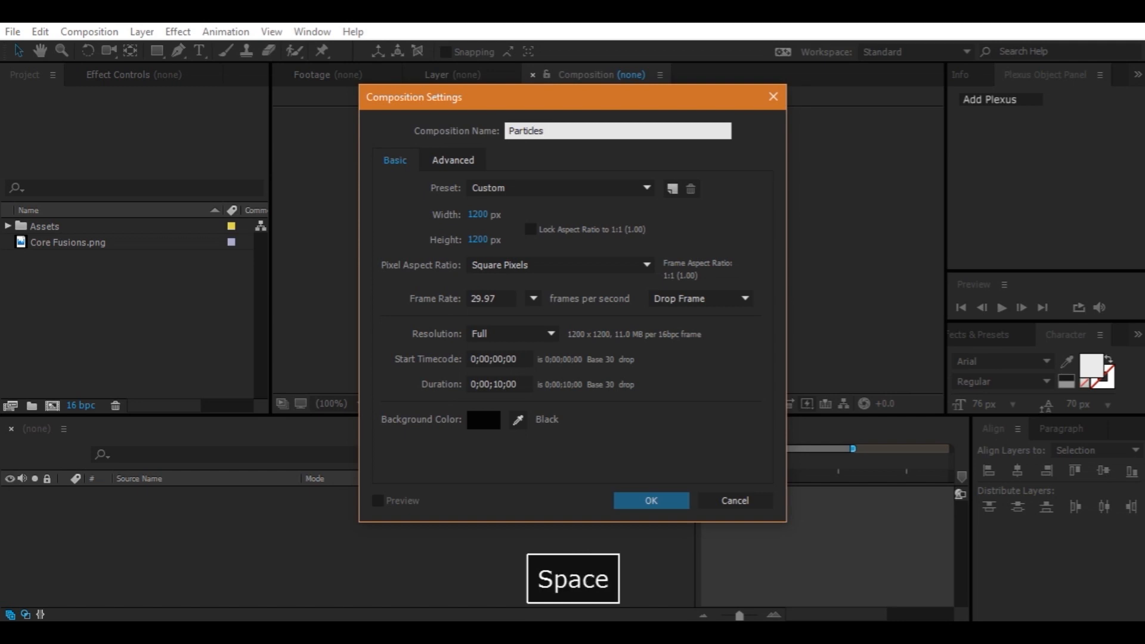
{"action": "type", "text": "Logo R"}
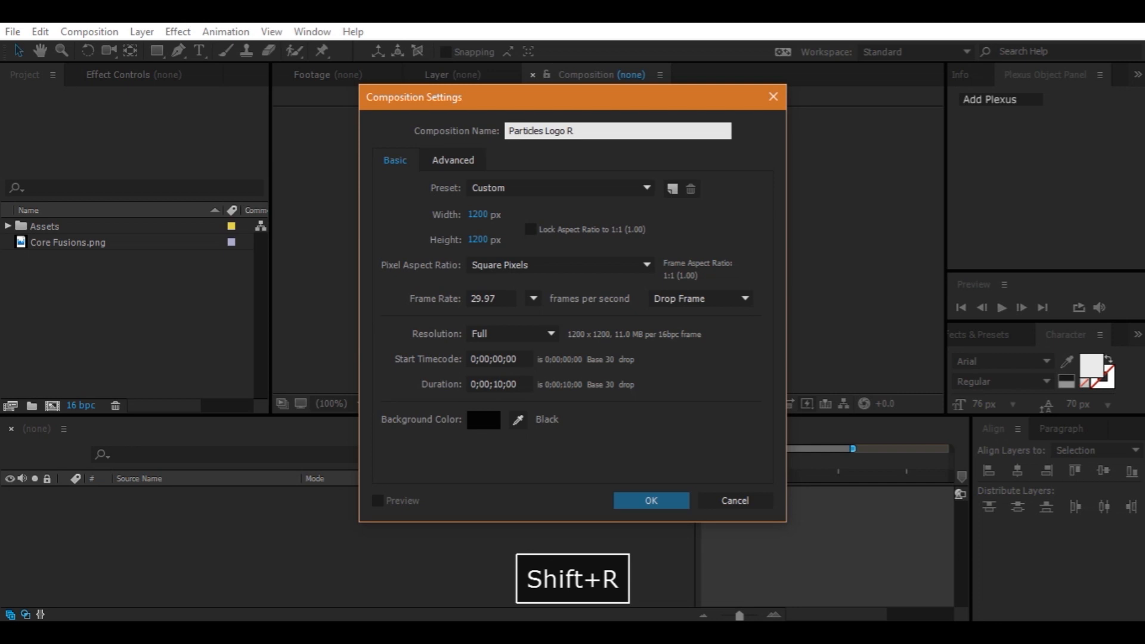
{"action": "type", "text": "eveal"}
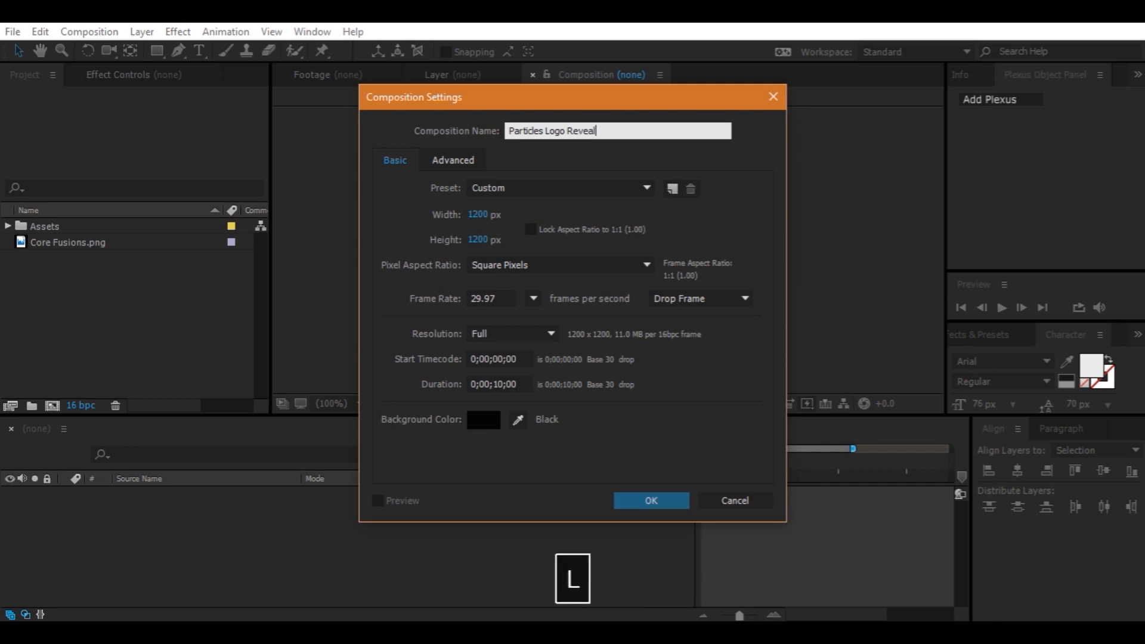
Set the composition size to 1920 x 1080 px, lock the aspect ratio, and create the composition
{"action": "left_click", "coordinate": [477, 216]}
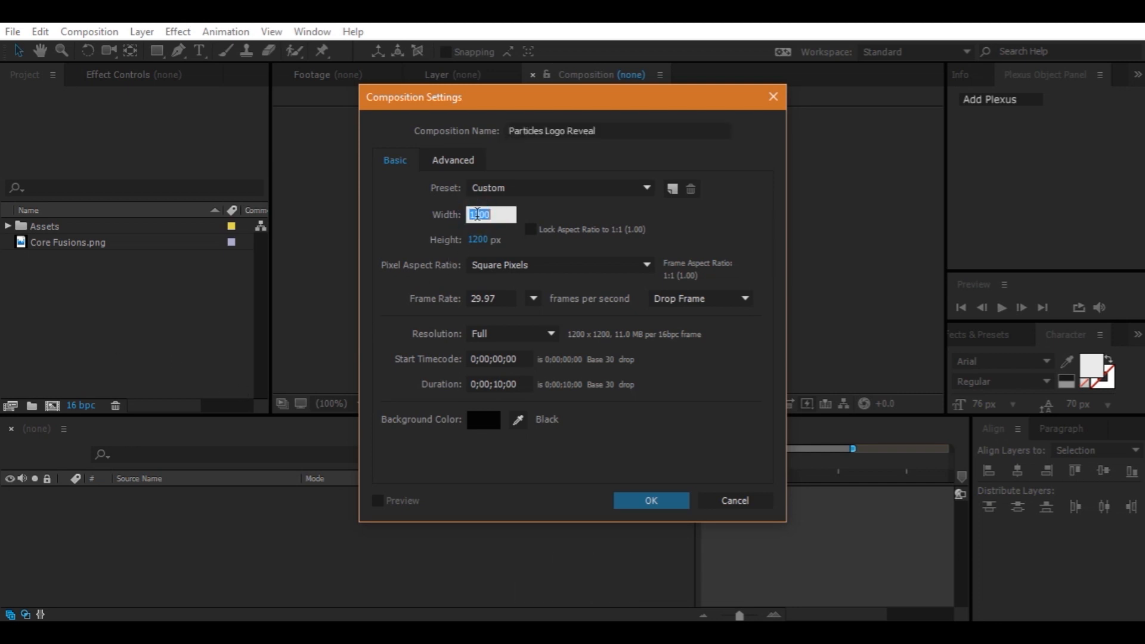
{"action": "type", "text": "1920"}
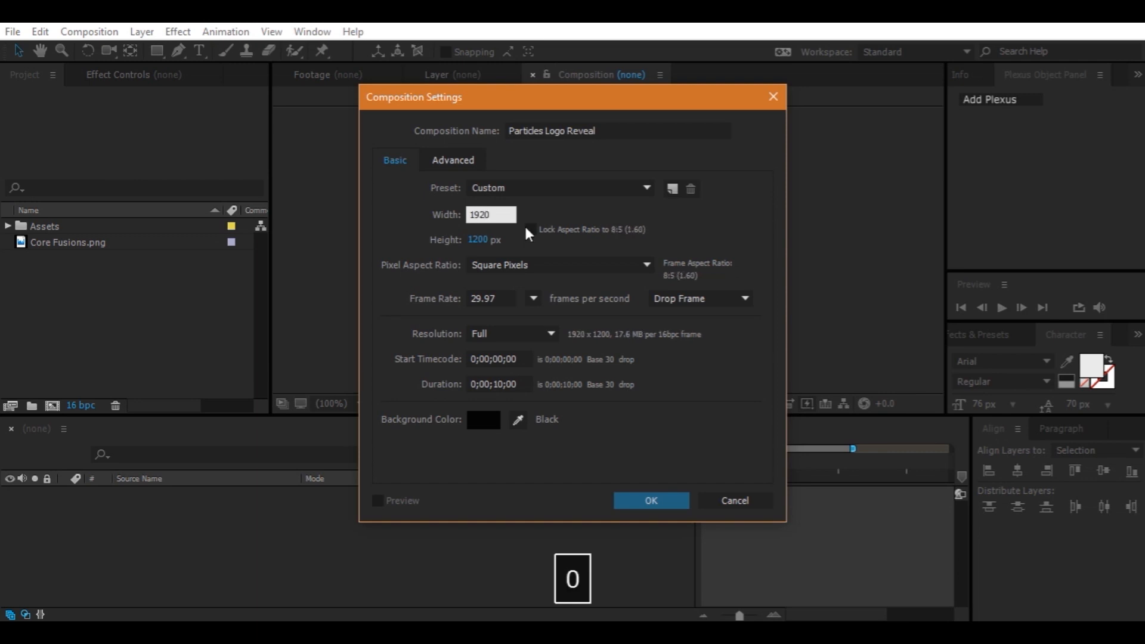
{"action": "left_click", "coordinate": [487, 241]}
{"action": "type", "text": "10"}
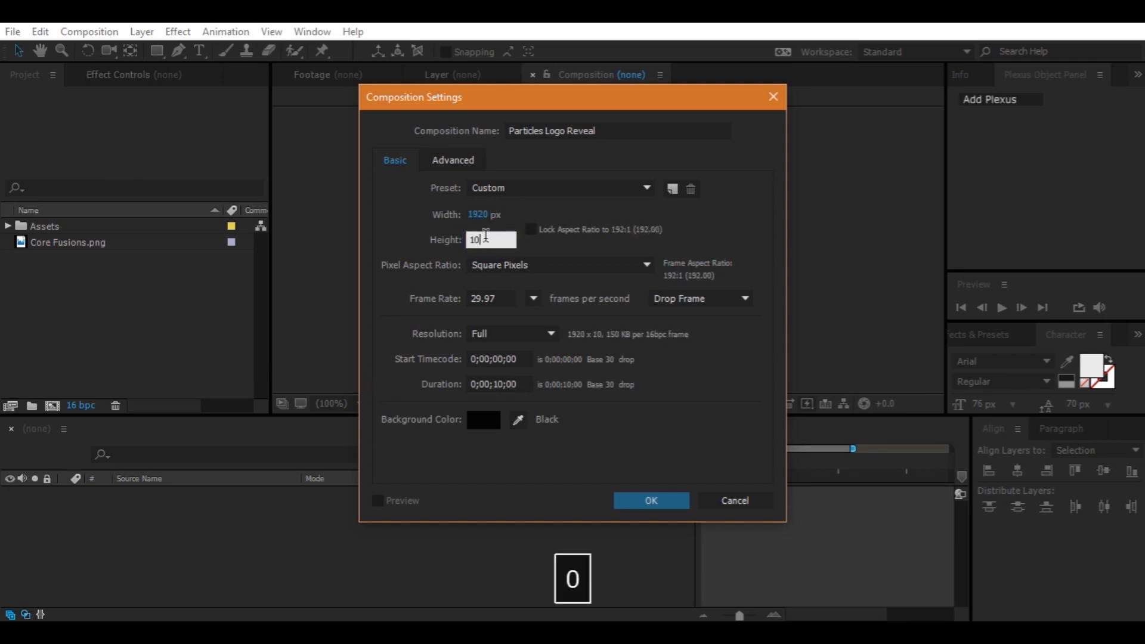
{"action": "type", "text": "80"}
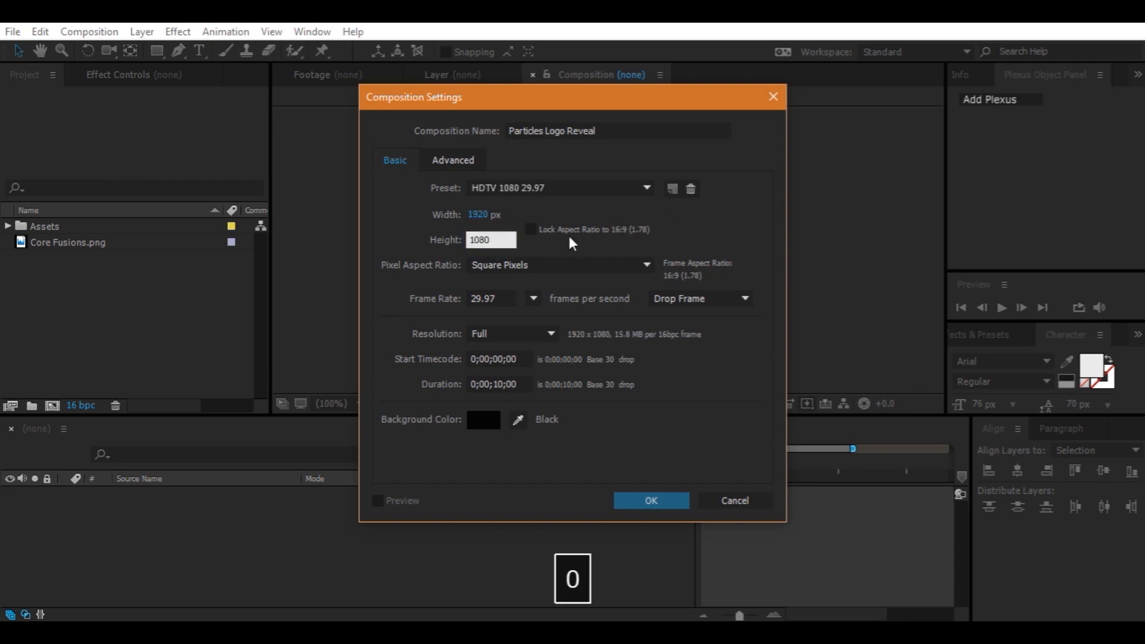
{"action": "left_click", "coordinate": [530, 230]}
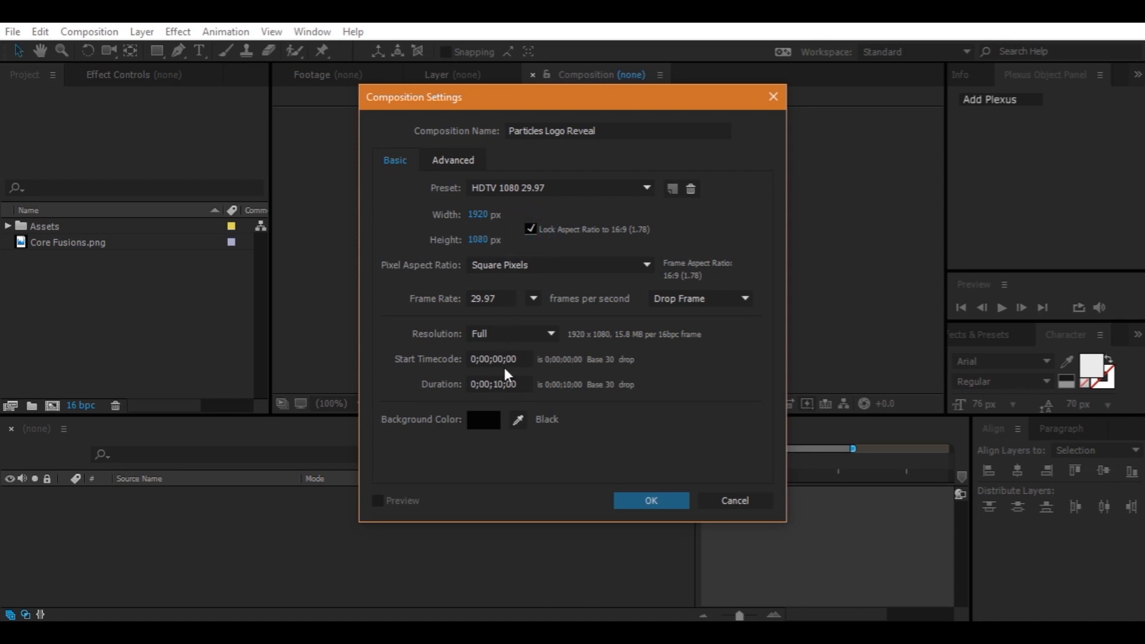
{"action": "left_click", "coordinate": [524, 384]}
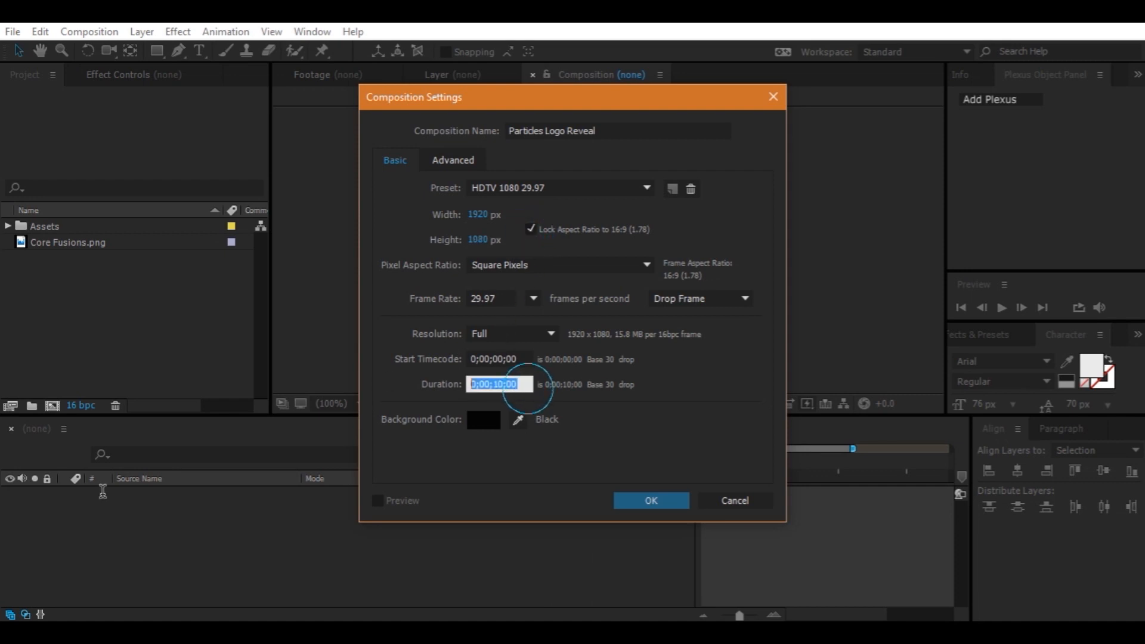
{"action": "left_click", "coordinate": [637, 495]}
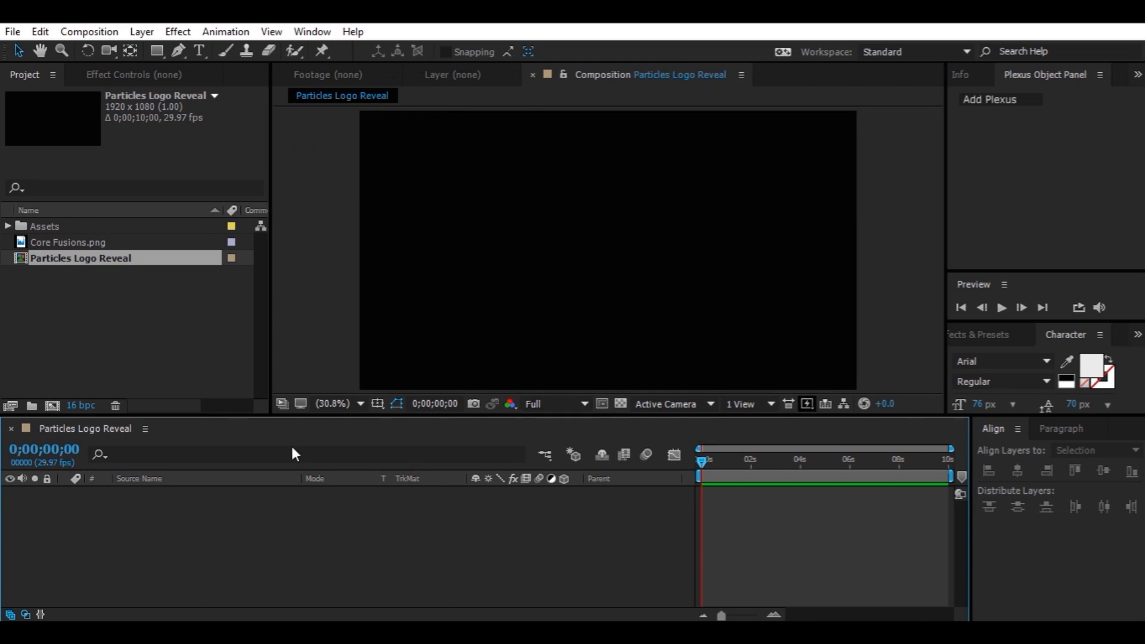
{"action": "left_click", "coordinate": [360, 404]}
{"action": "left_click", "coordinate": [368, 120]}
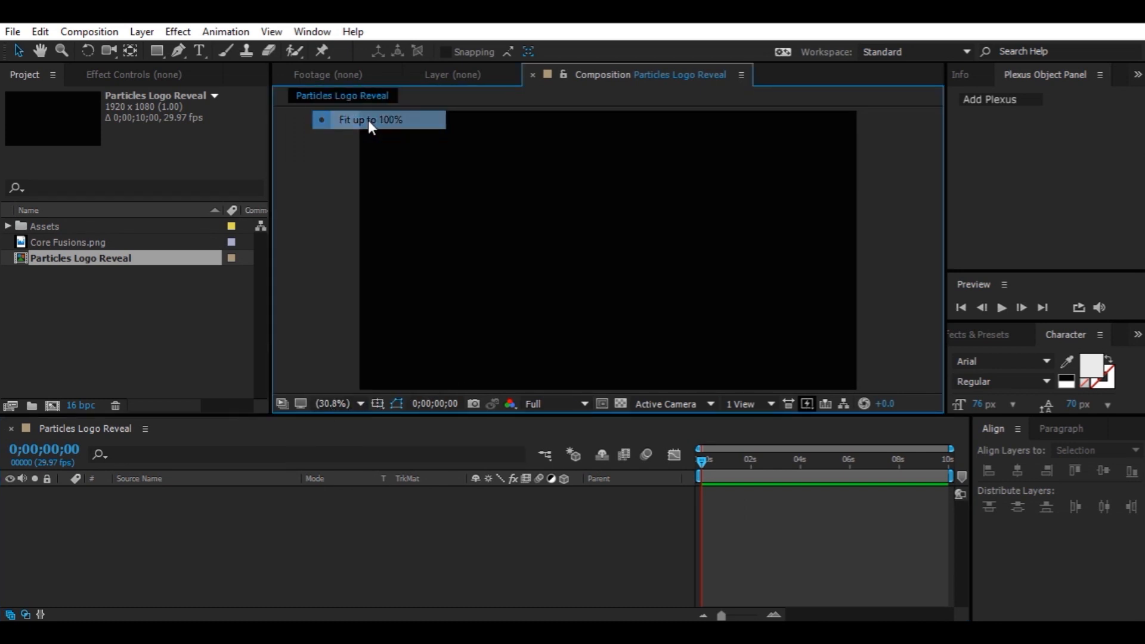
{"action": "left_click", "coordinate": [129, 545]}
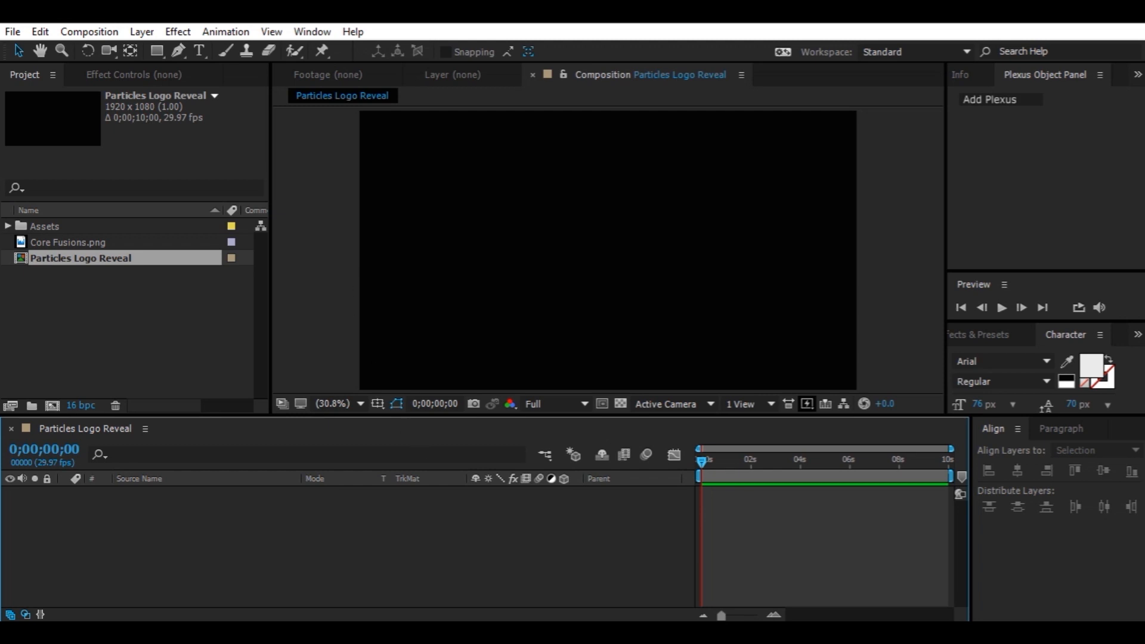
Start another new composition and name it Logo_Holder
{"action": "key", "text": "ctrl+n"}
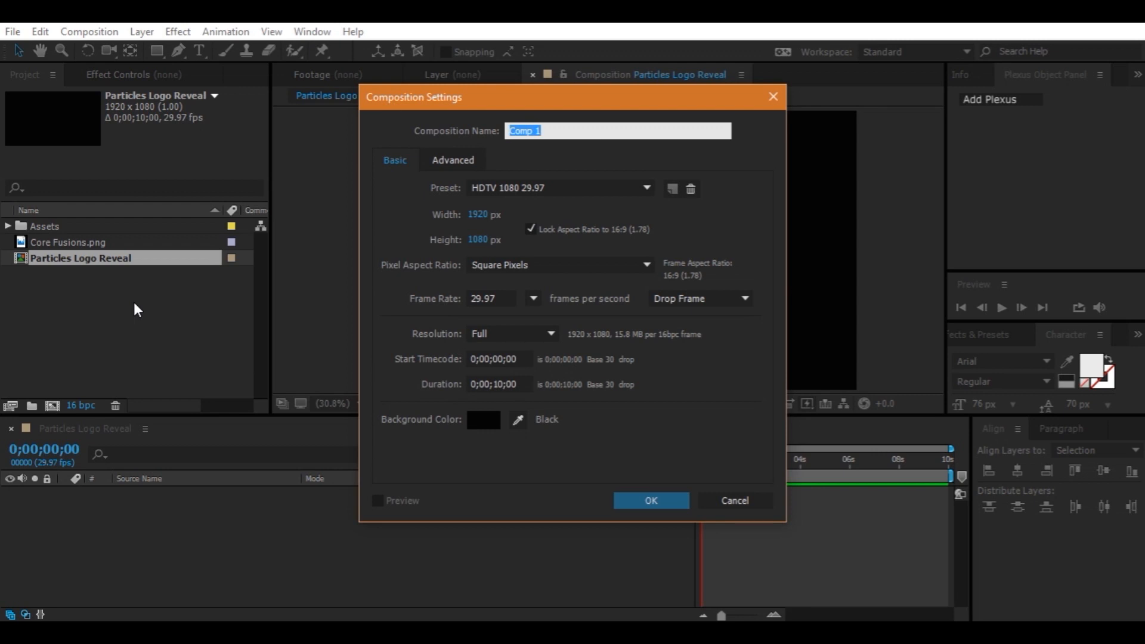
{"action": "type", "text": "L"}
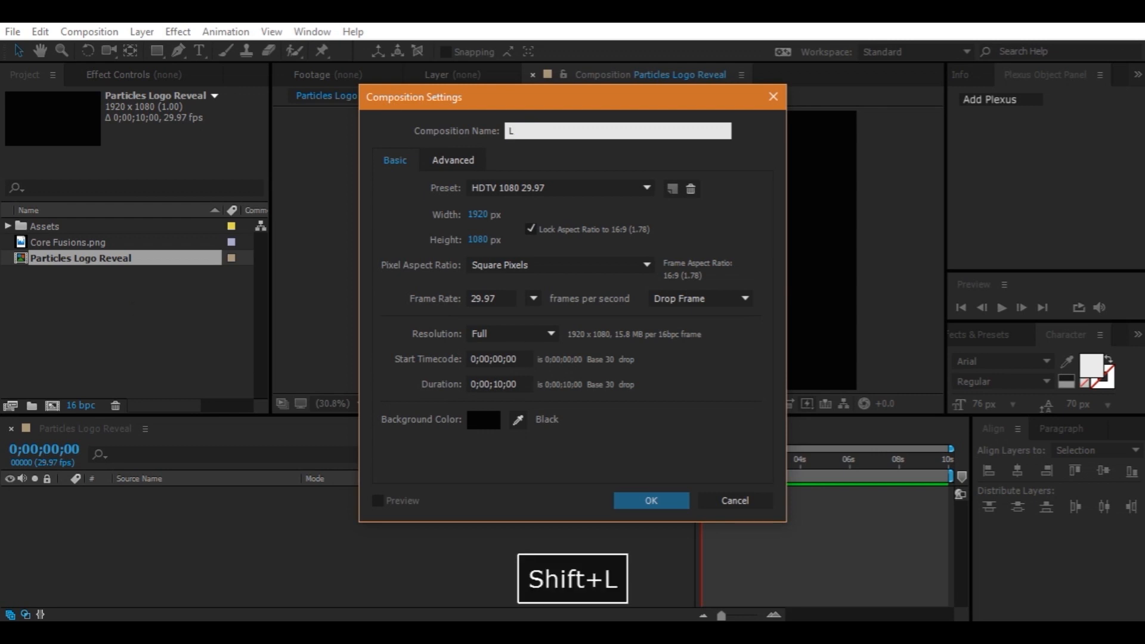
{"action": "type", "text": "ogo"}
{"action": "key", "text": "Left"}
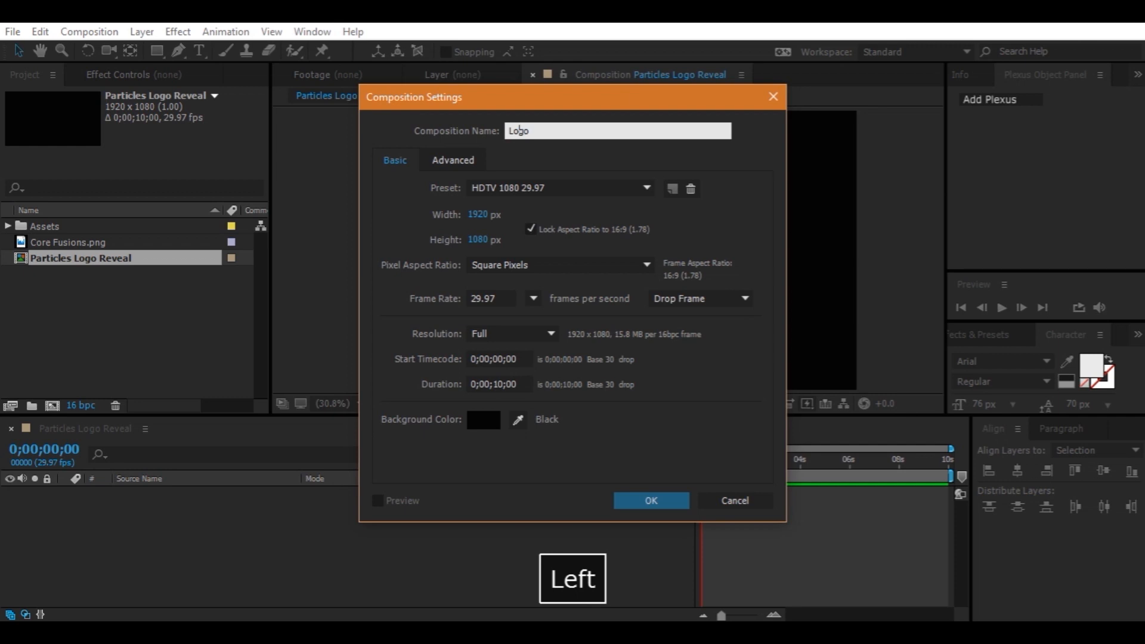
{"action": "key", "text": "Right"}
{"action": "key", "text": "Right"}
{"action": "key", "text": "Right"}
{"action": "key", "text": "Right"}
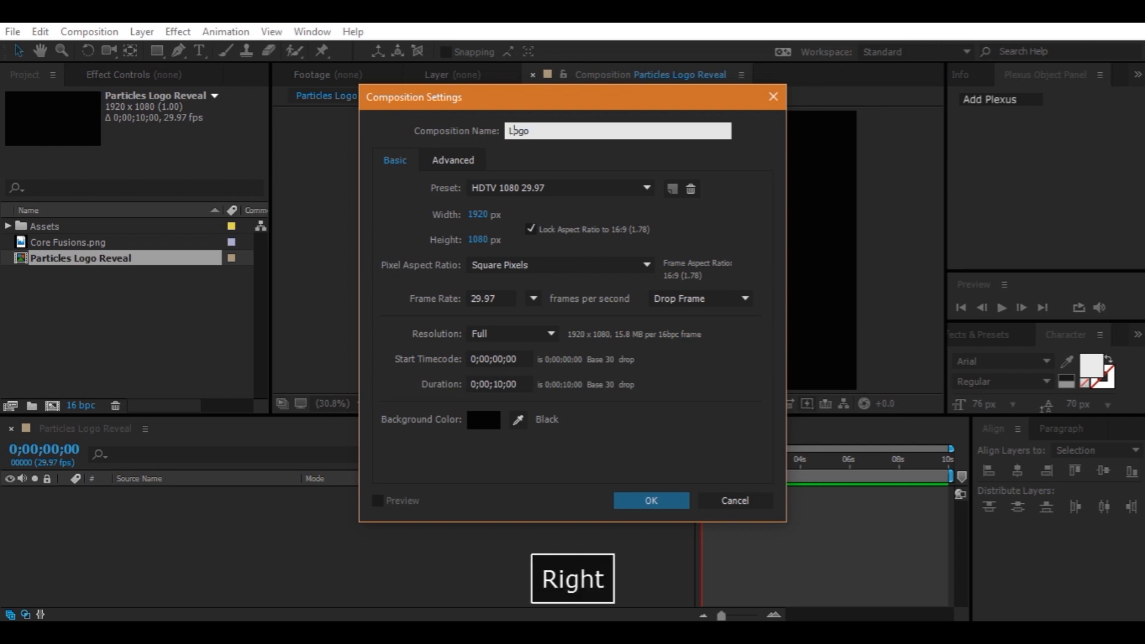
{"action": "type", "text": "_"}
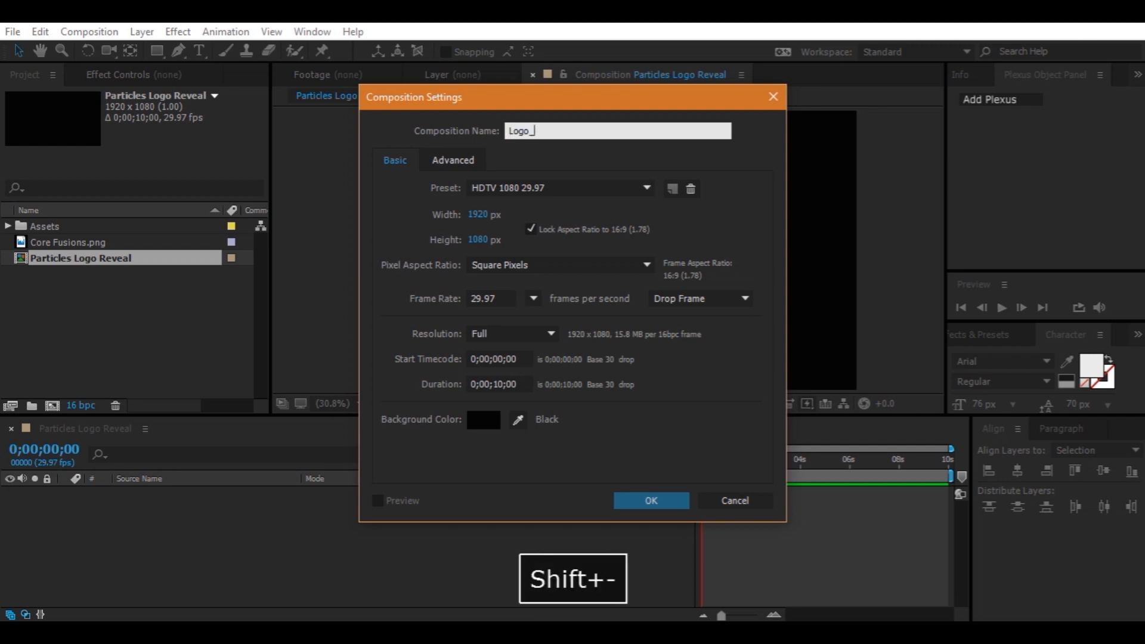
{"action": "type", "text": "Holder"}
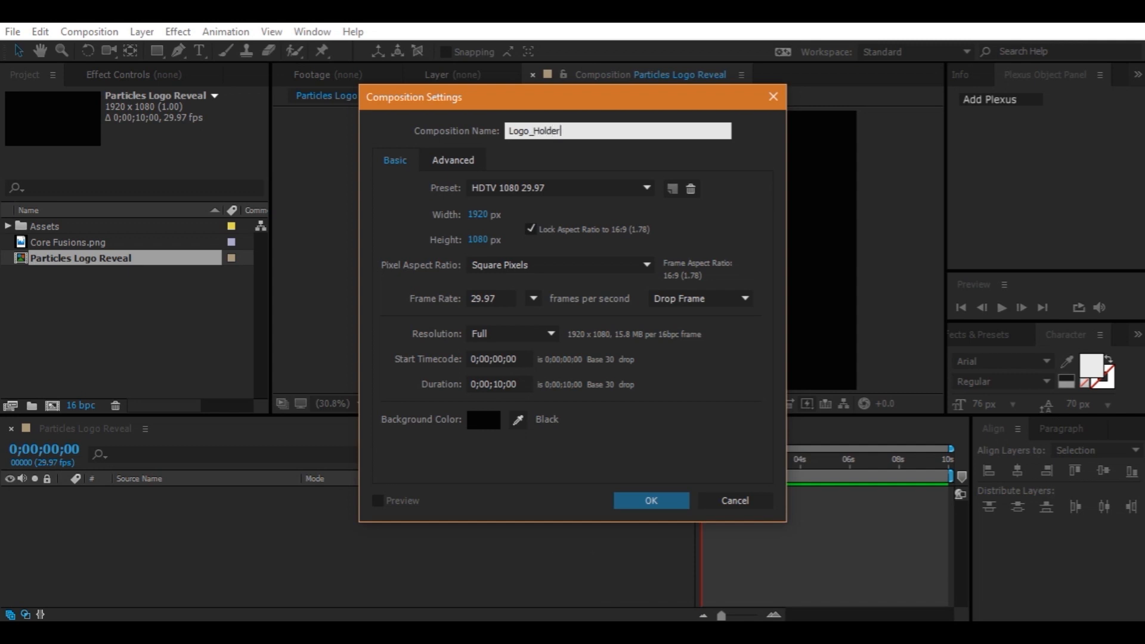
Unlock the aspect ratio, set the Logo_Holder size to 1200 x 1200 px, and create the composition
{"action": "left_click", "coordinate": [531, 229]}
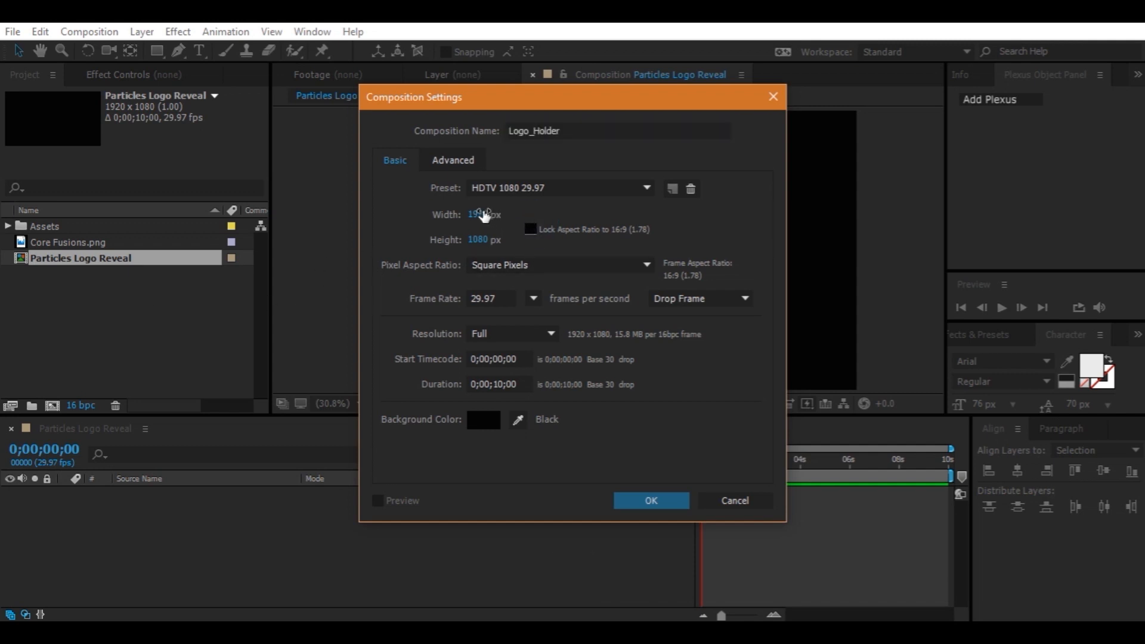
{"action": "left_click", "coordinate": [478, 214]}
{"action": "type", "text": "1200"}
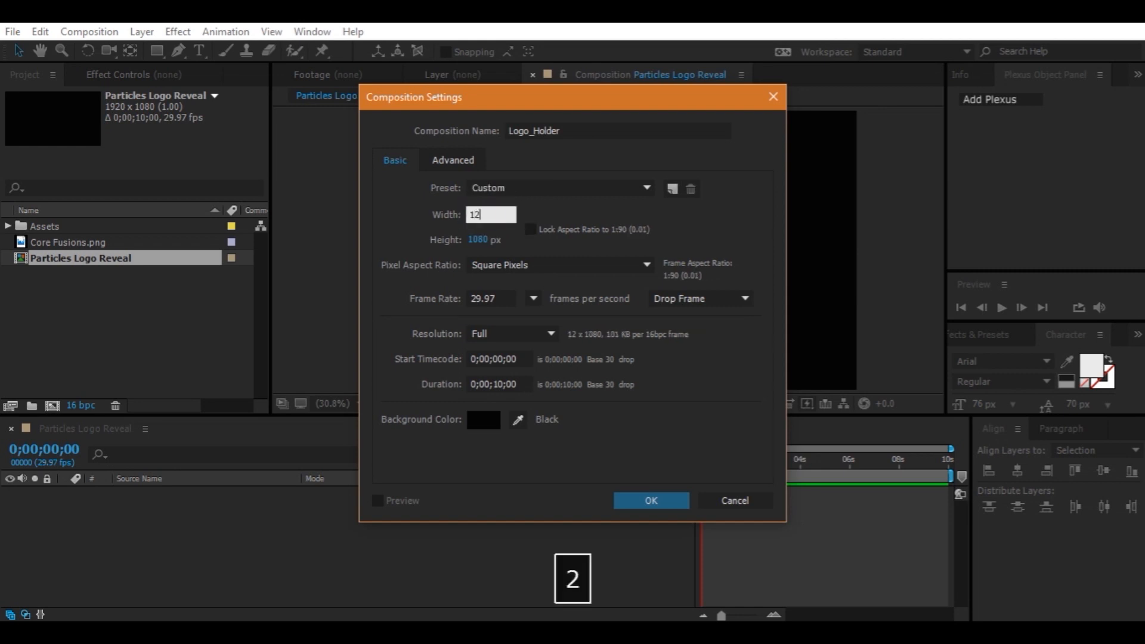
{"action": "left_click", "coordinate": [479, 240]}
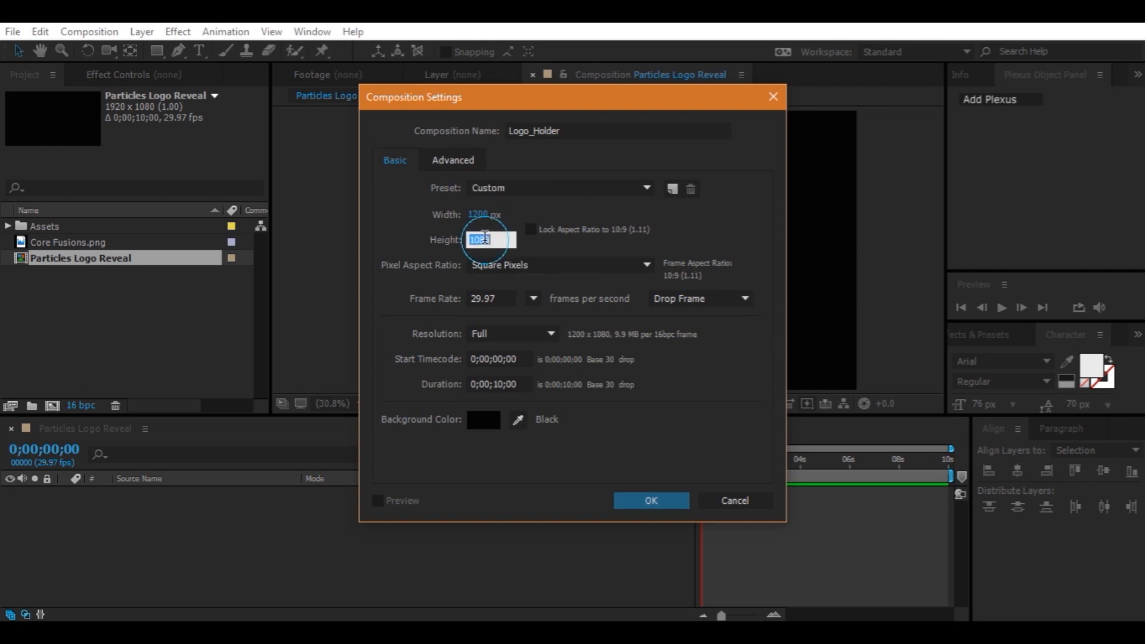
{"action": "type", "text": "1200"}
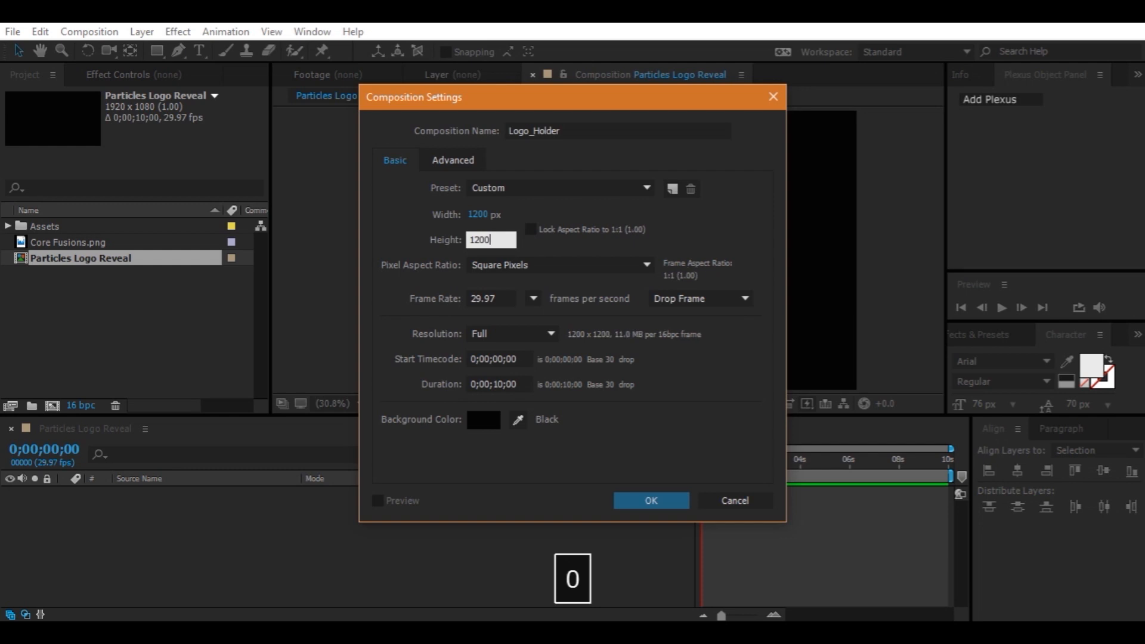
{"action": "left_click", "coordinate": [524, 385]}
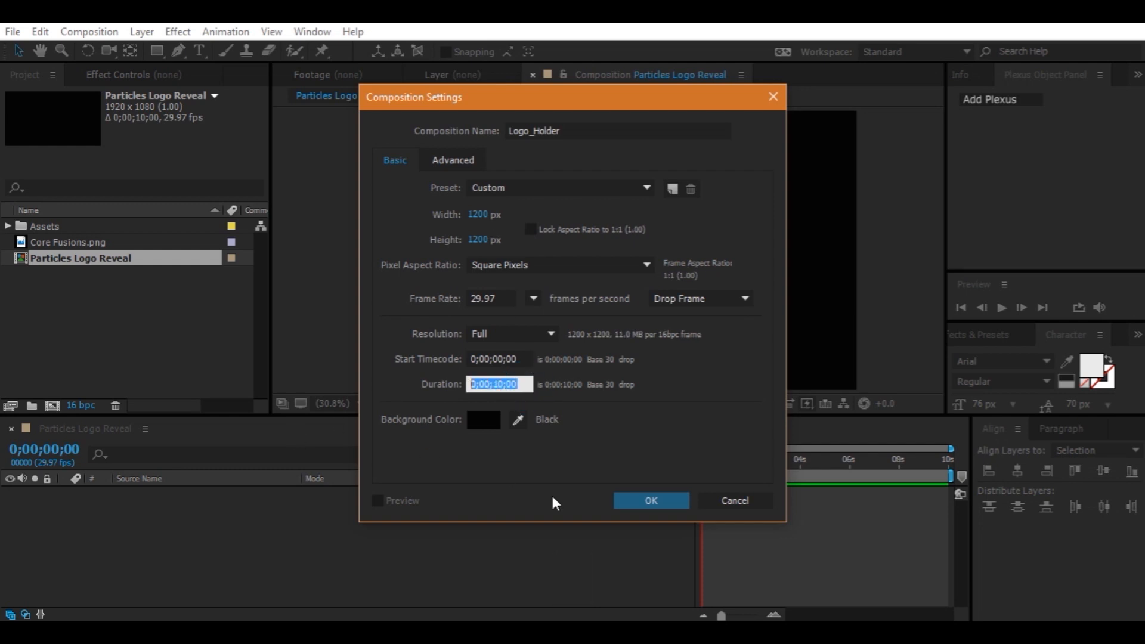
{"action": "left_click", "coordinate": [639, 501]}
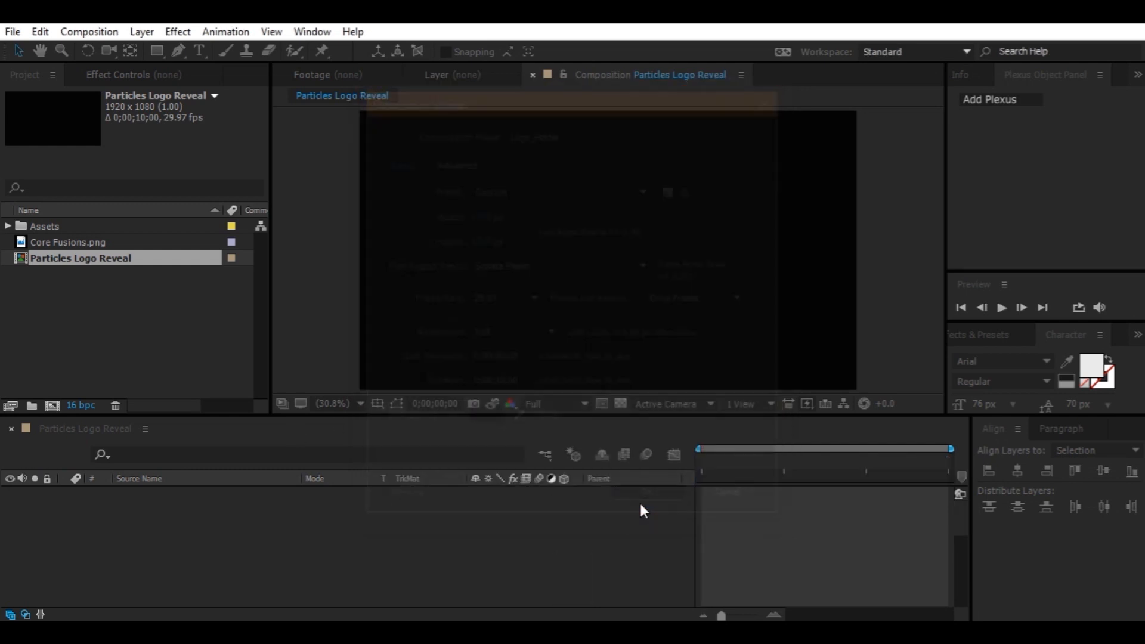
Show the rulers in the Logo_Holder composition viewer
{"action": "left_click", "coordinate": [349, 407]}
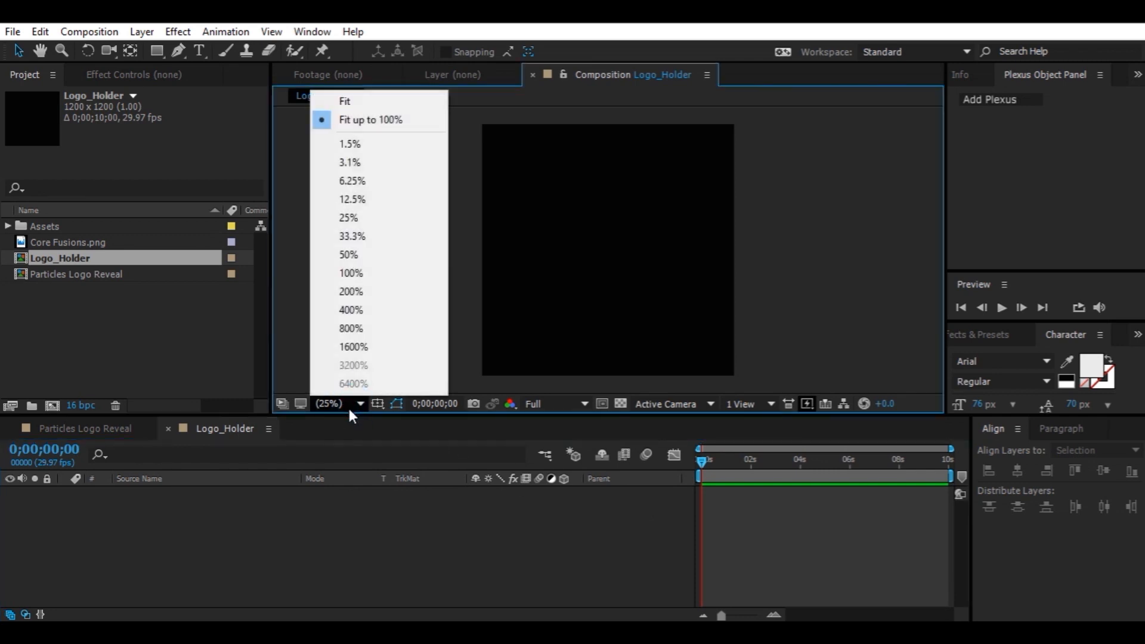
{"action": "left_click", "coordinate": [327, 506]}
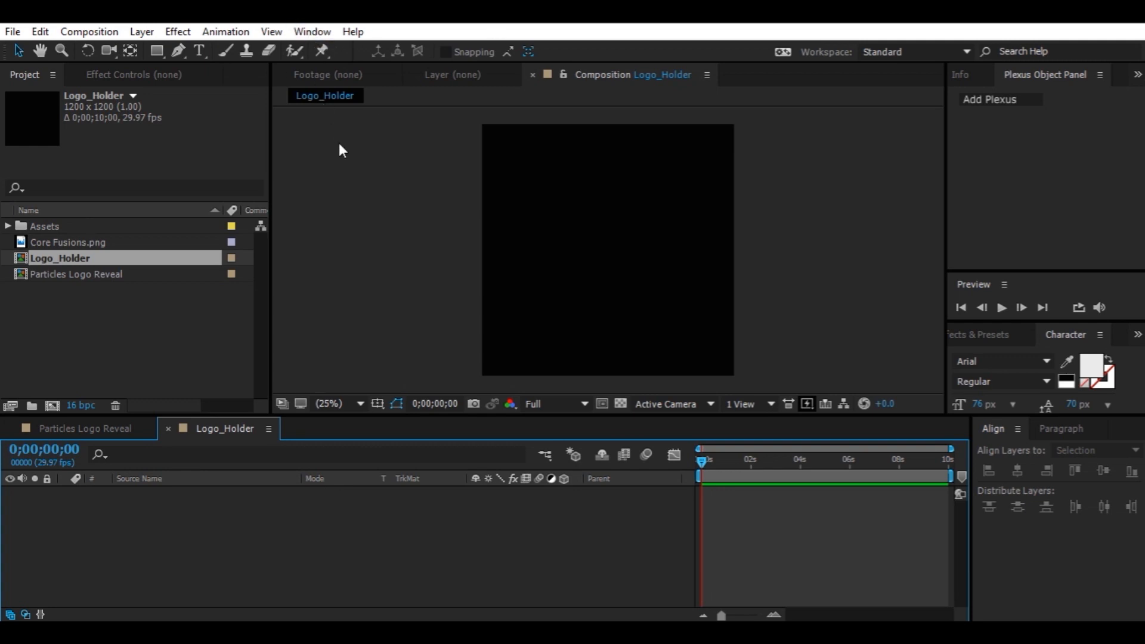
{"action": "left_click", "coordinate": [310, 36]}
{"action": "mouse_move", "coordinate": [273, 34]}
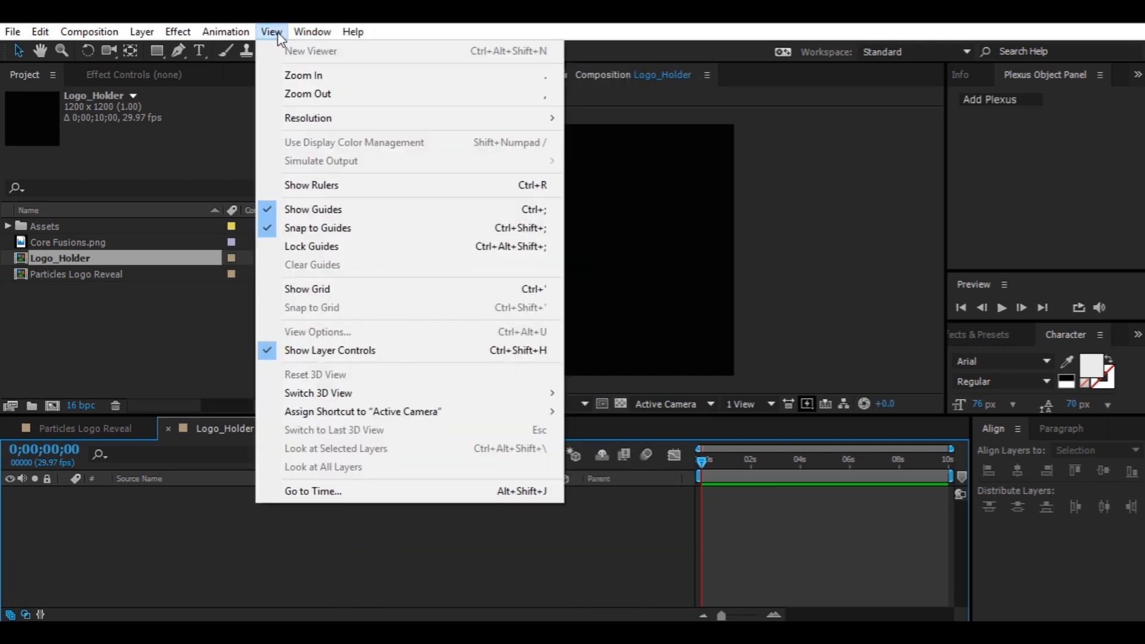
{"action": "left_click", "coordinate": [429, 192]}
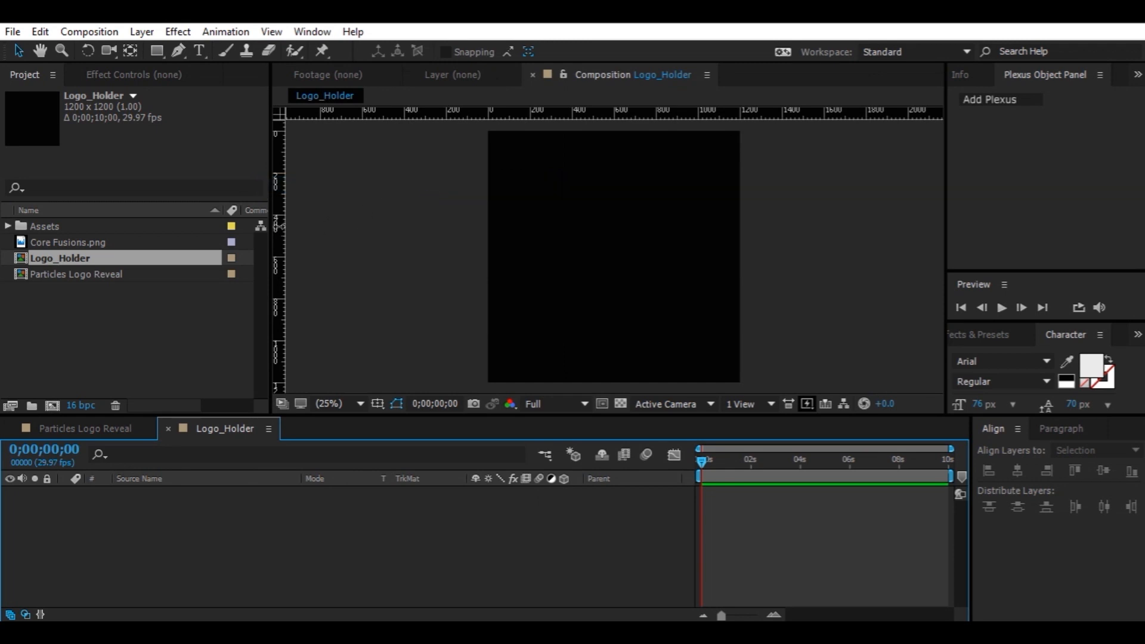
Turn on the Title/Action Safe overlay in the Logo_Holder viewer
{"action": "left_click", "coordinate": [375, 403]}
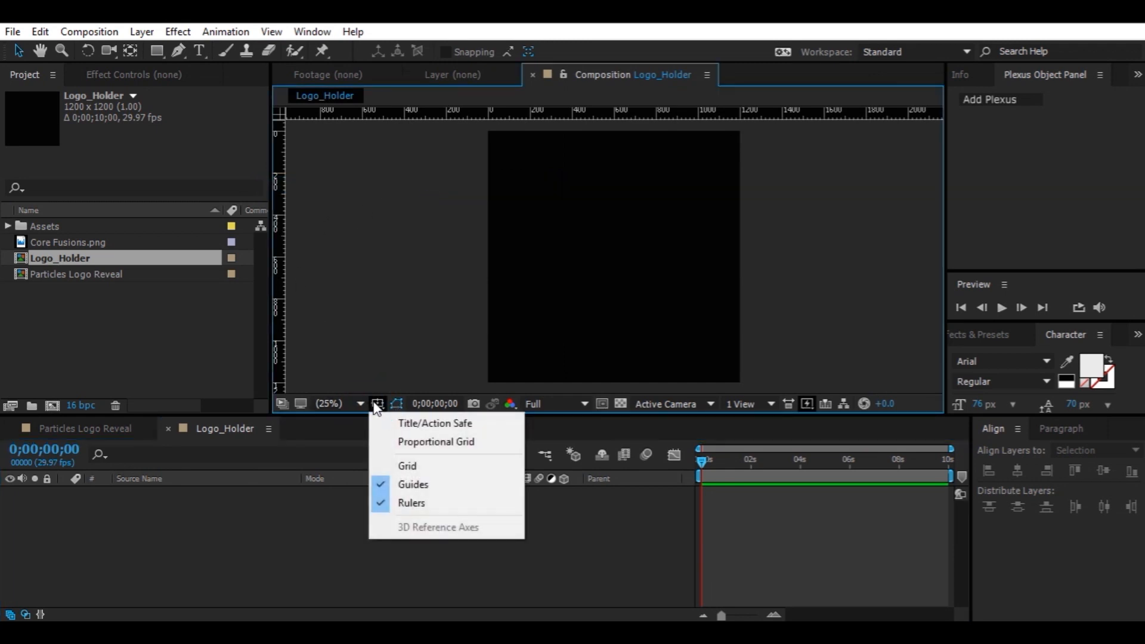
{"action": "left_click", "coordinate": [394, 422]}
Drag two vertical and two horizontal guides onto the title-safe edges, then hide the rulers
{"action": "left_click_drag", "start_coordinate": [281, 260], "coordinate": [513, 277]}
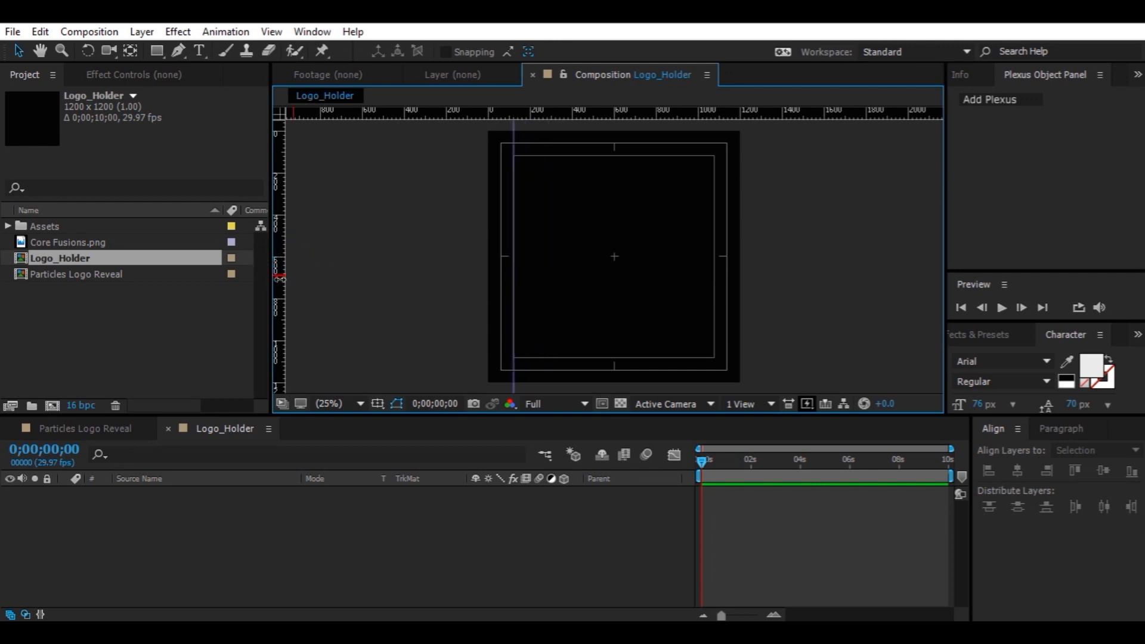
{"action": "left_click_drag", "start_coordinate": [286, 284], "coordinate": [714, 289]}
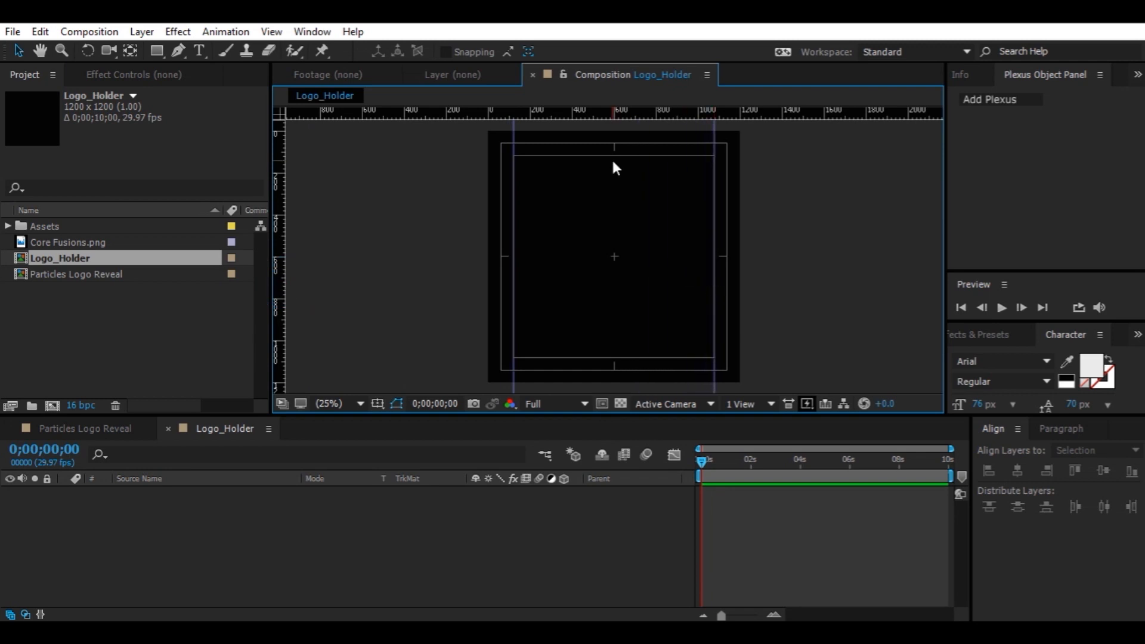
{"action": "left_click_drag", "start_coordinate": [606, 113], "coordinate": [610, 155]}
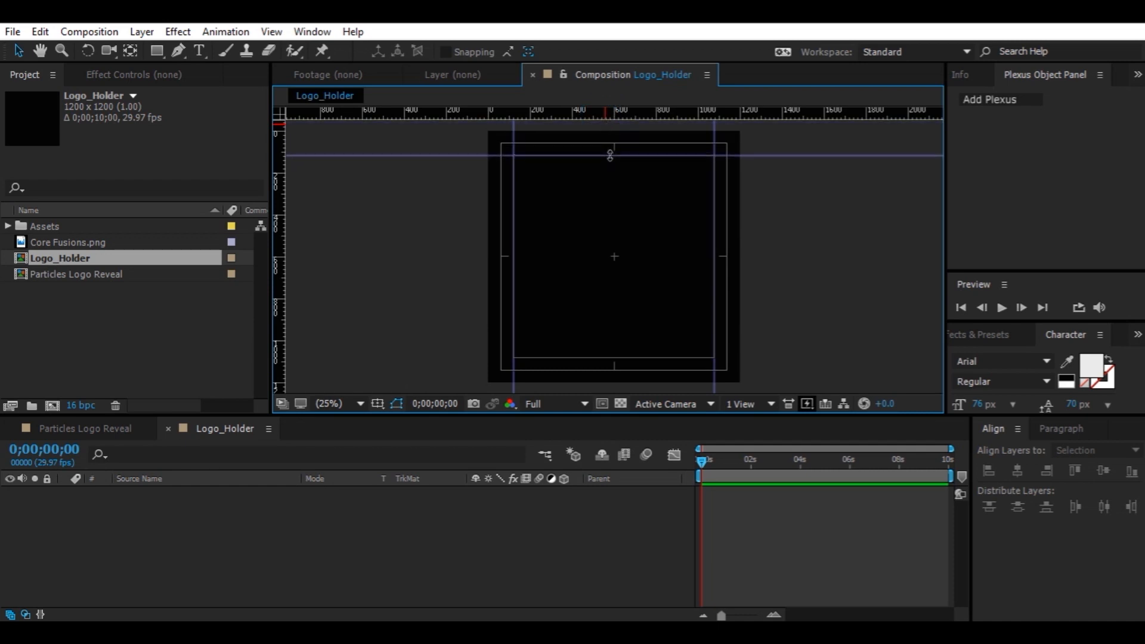
{"action": "left_click_drag", "start_coordinate": [647, 113], "coordinate": [674, 358]}
{"action": "left_click", "coordinate": [274, 36]}
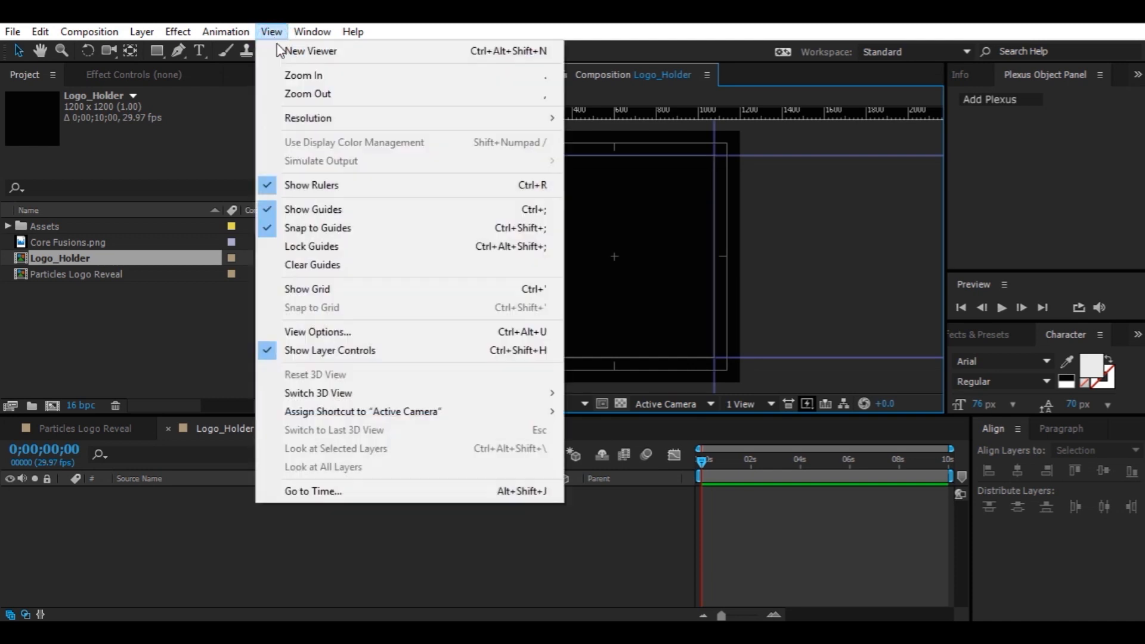
{"action": "left_click", "coordinate": [345, 182]}
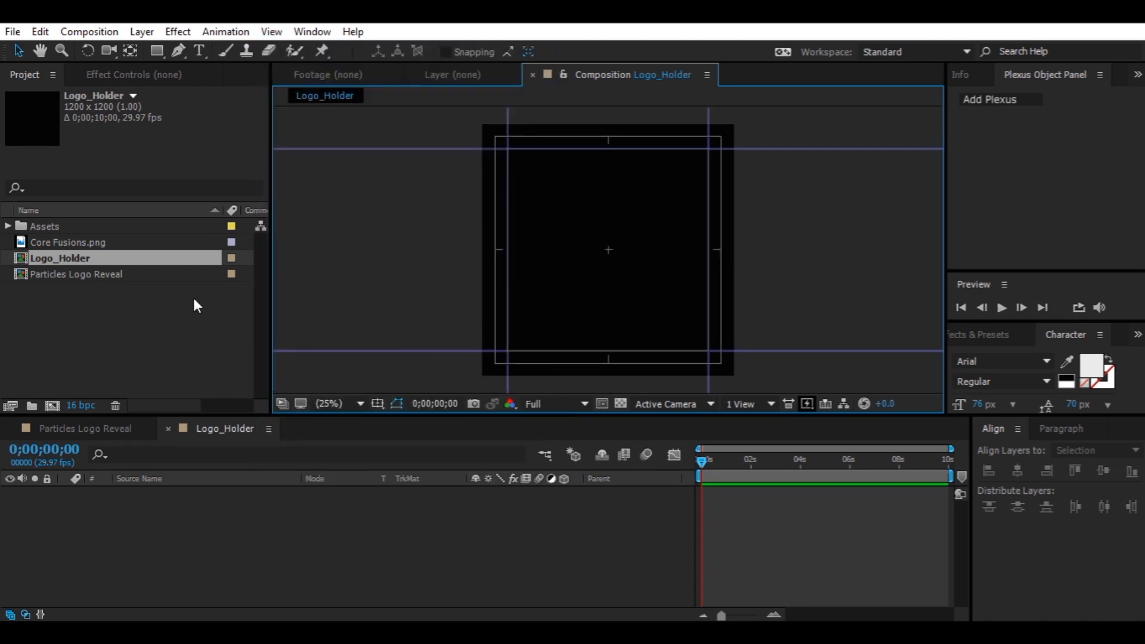
Add Core Fusions.png to the Logo_Holder composition and scale the layer to 15%
{"action": "left_click_drag", "start_coordinate": [71, 239], "coordinate": [240, 546]}
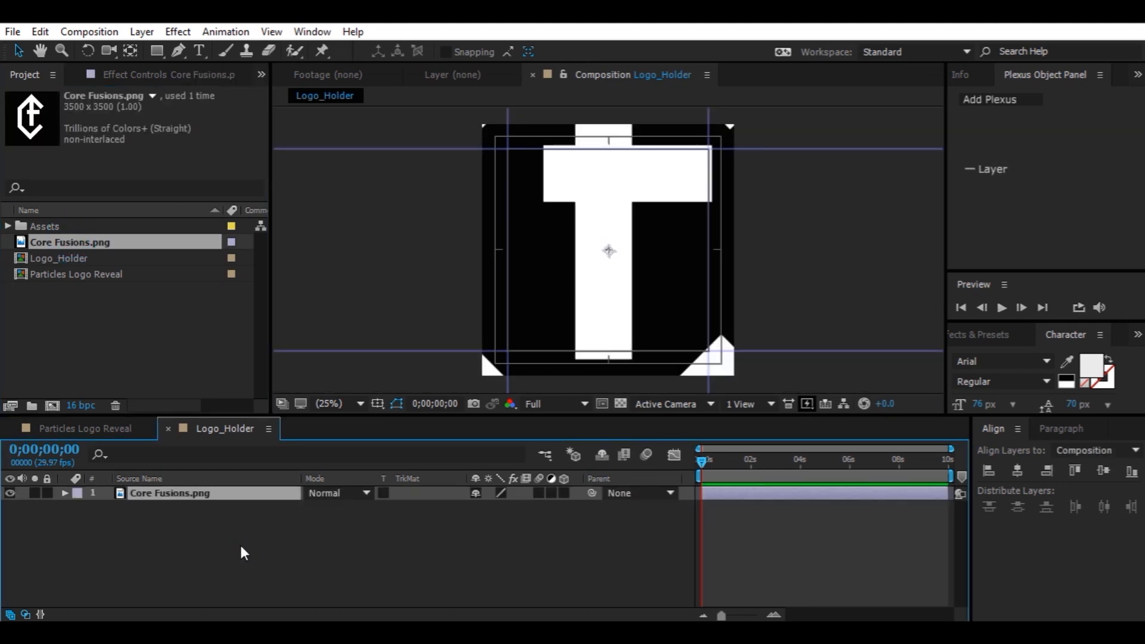
{"action": "key", "text": "s"}
{"action": "left_click_drag", "start_coordinate": [496, 506], "coordinate": [420, 502]}
{"action": "left_click", "coordinate": [421, 553]}
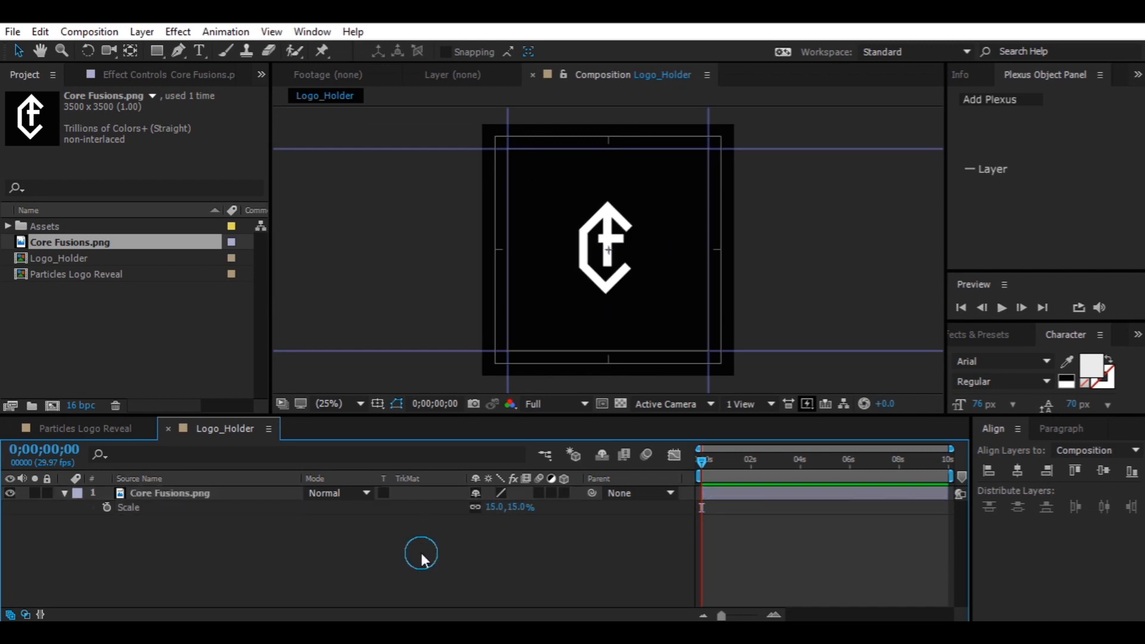
Center the logo layer horizontally and vertically in the composition
{"action": "left_click", "coordinate": [251, 493]}
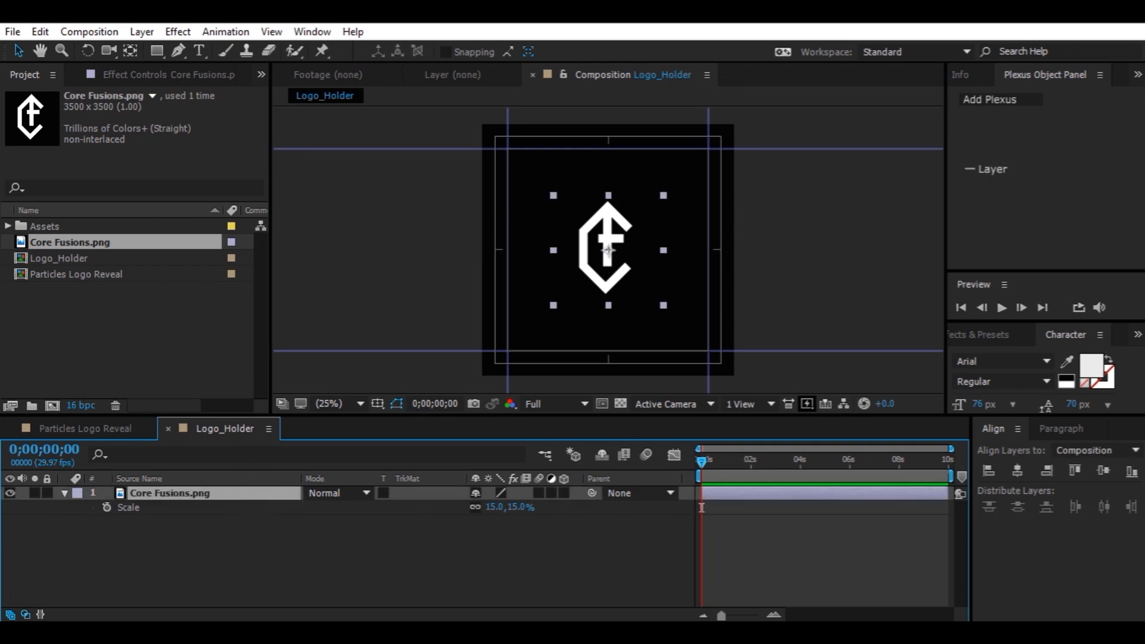
{"action": "left_click", "coordinate": [1000, 430]}
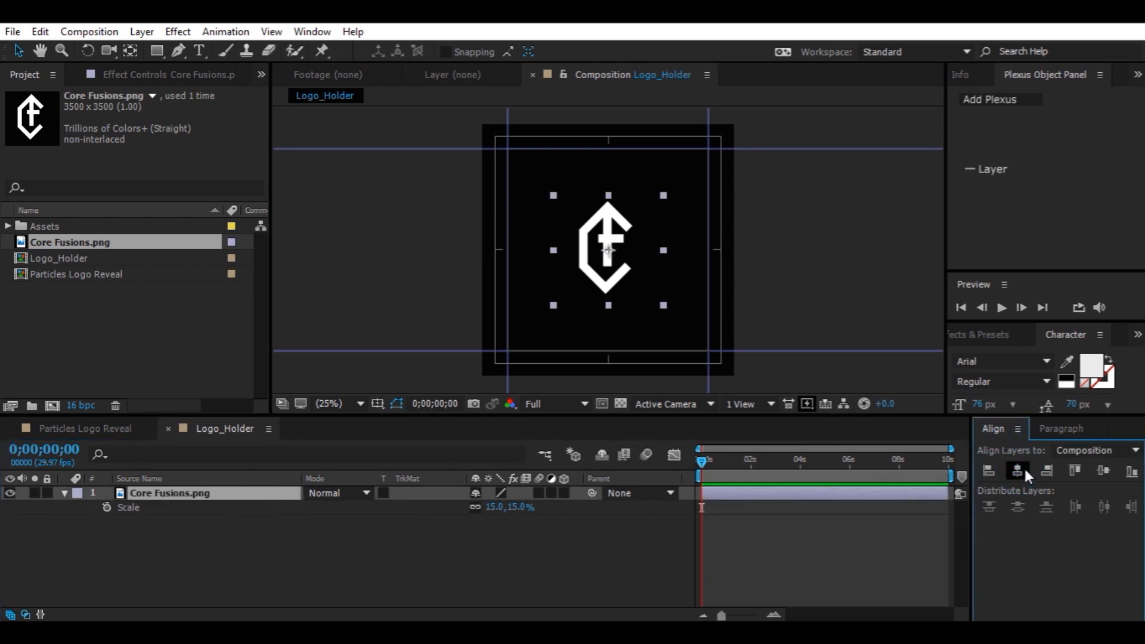
{"action": "left_click", "coordinate": [1103, 471]}
{"action": "left_click", "coordinate": [633, 558]}
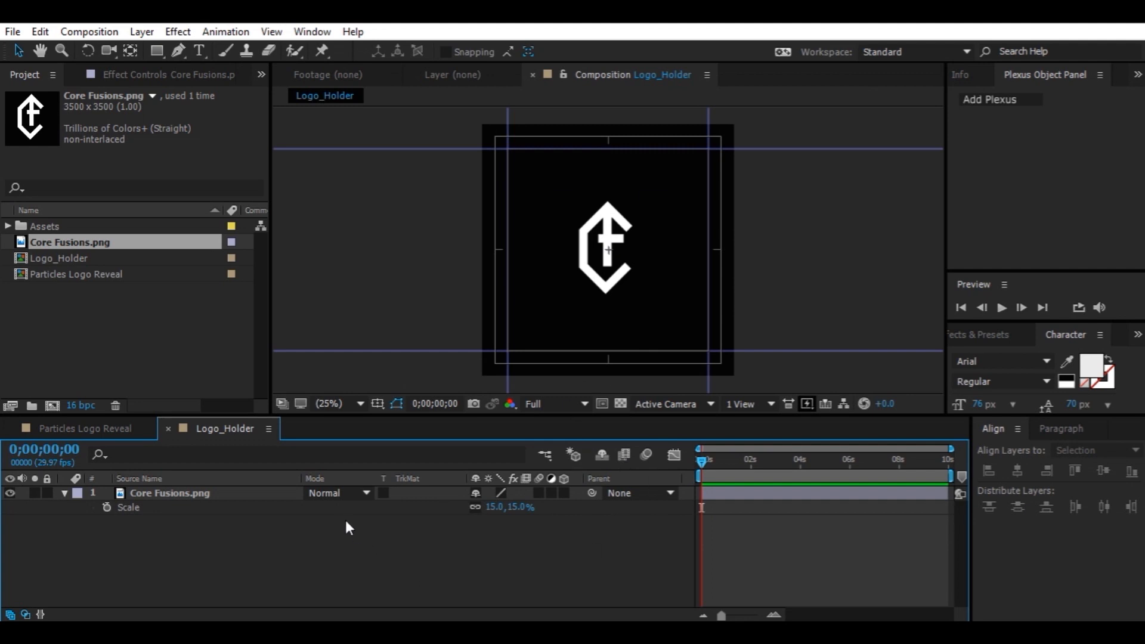
In Particles Logo Reveal, create a new solid named BG with colour 080808
{"action": "left_click", "coordinate": [126, 429]}
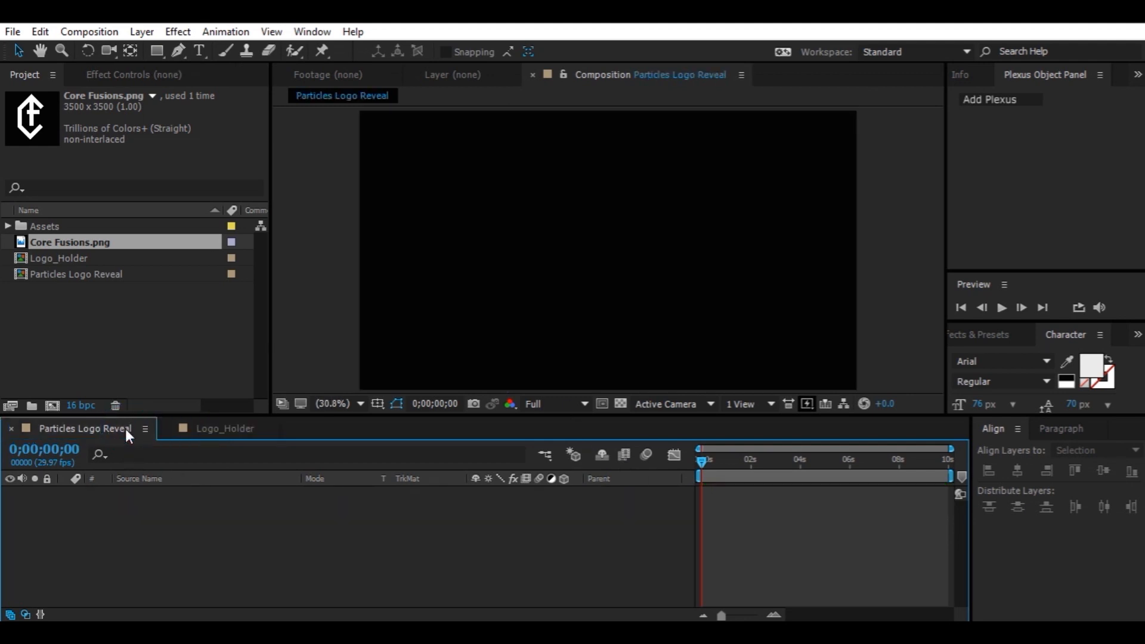
{"action": "left_click", "coordinate": [7, 228]}
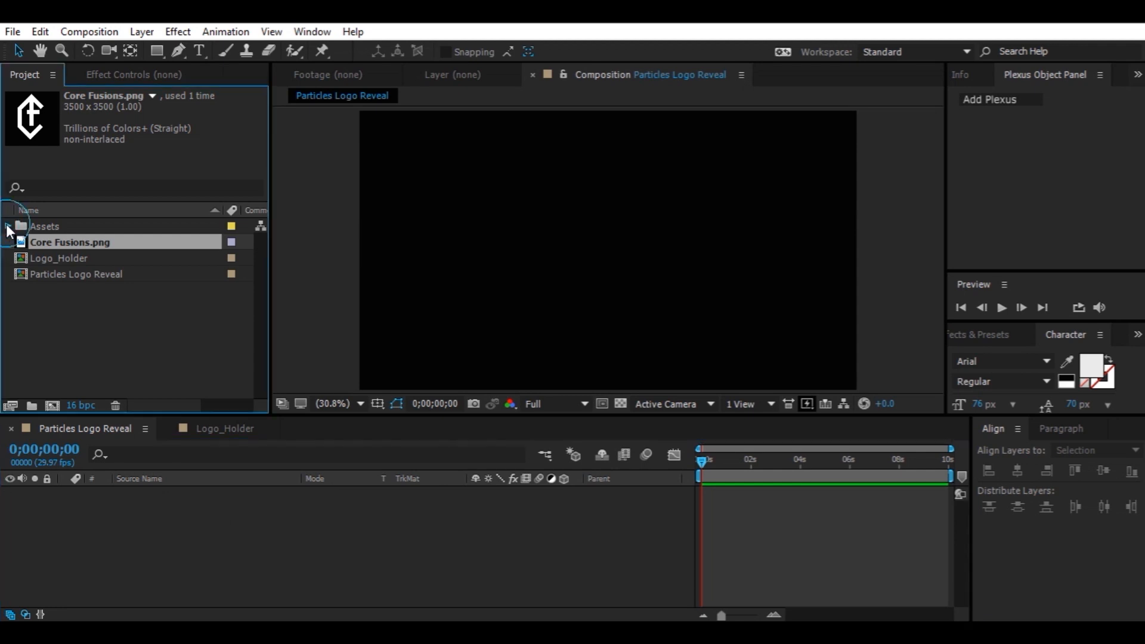
{"action": "left_click", "coordinate": [205, 518]}
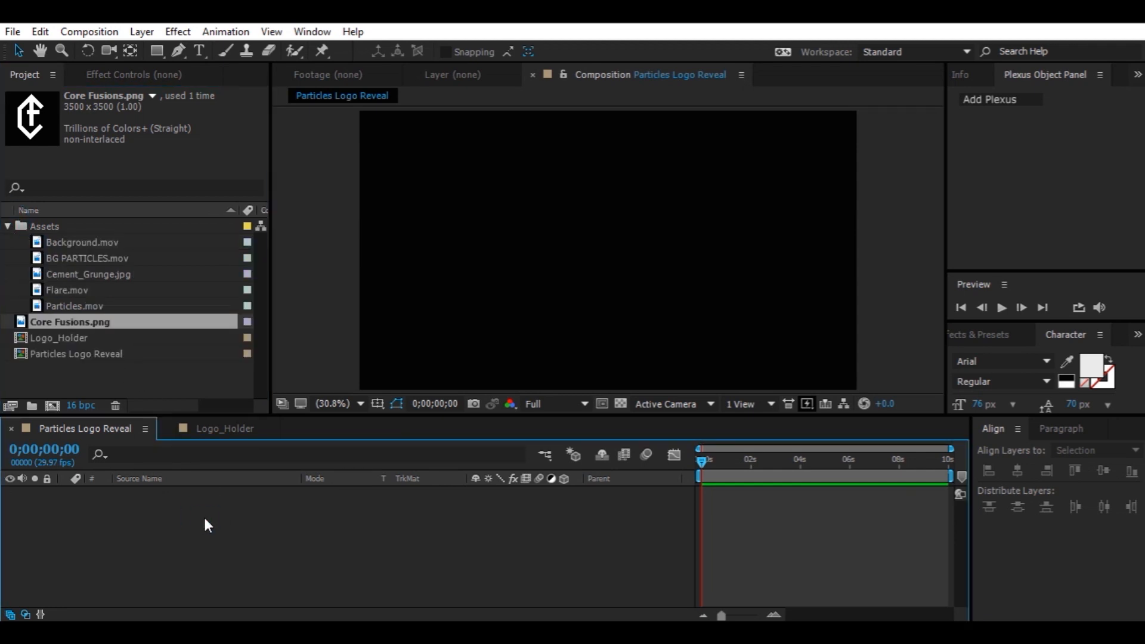
{"action": "key", "text": "ctrl+y"}
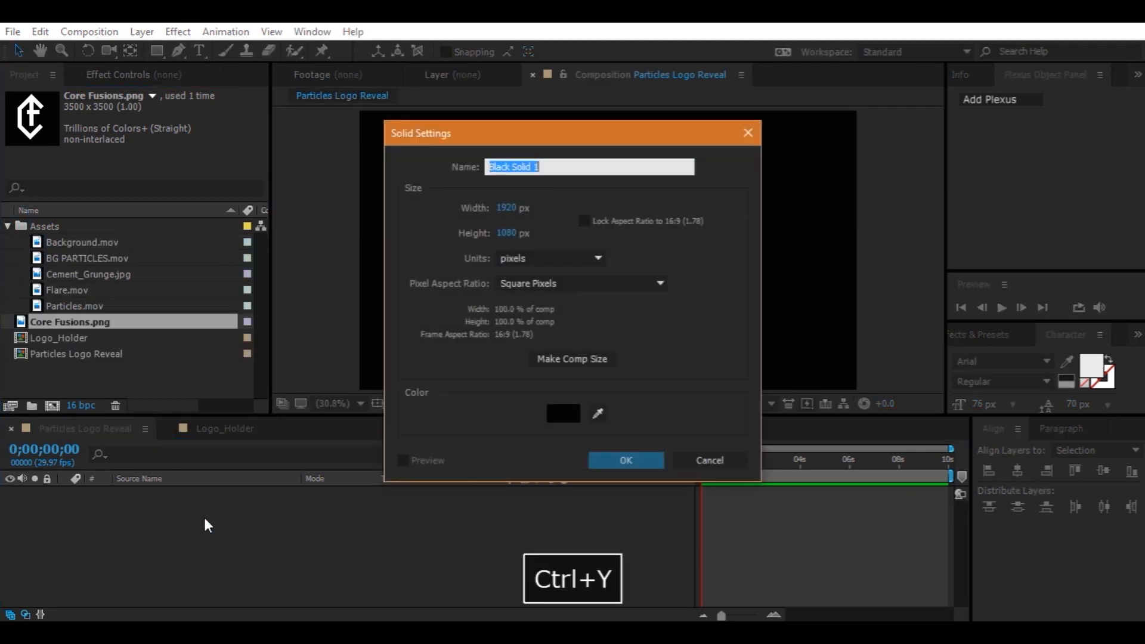
{"action": "type", "text": "BG"}
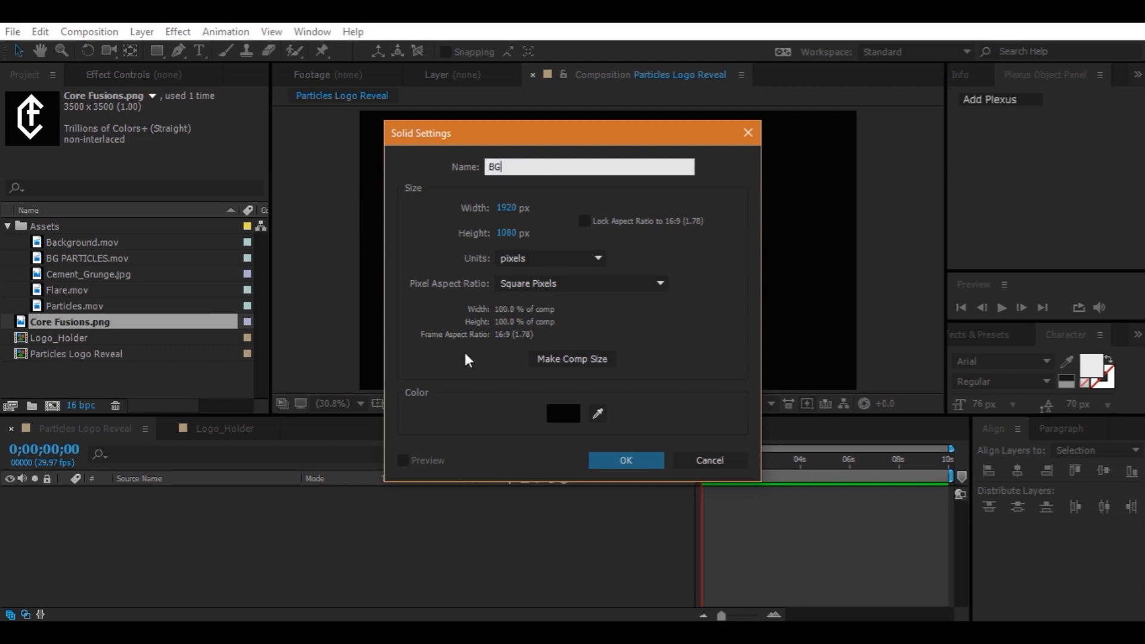
{"action": "left_click", "coordinate": [563, 414]}
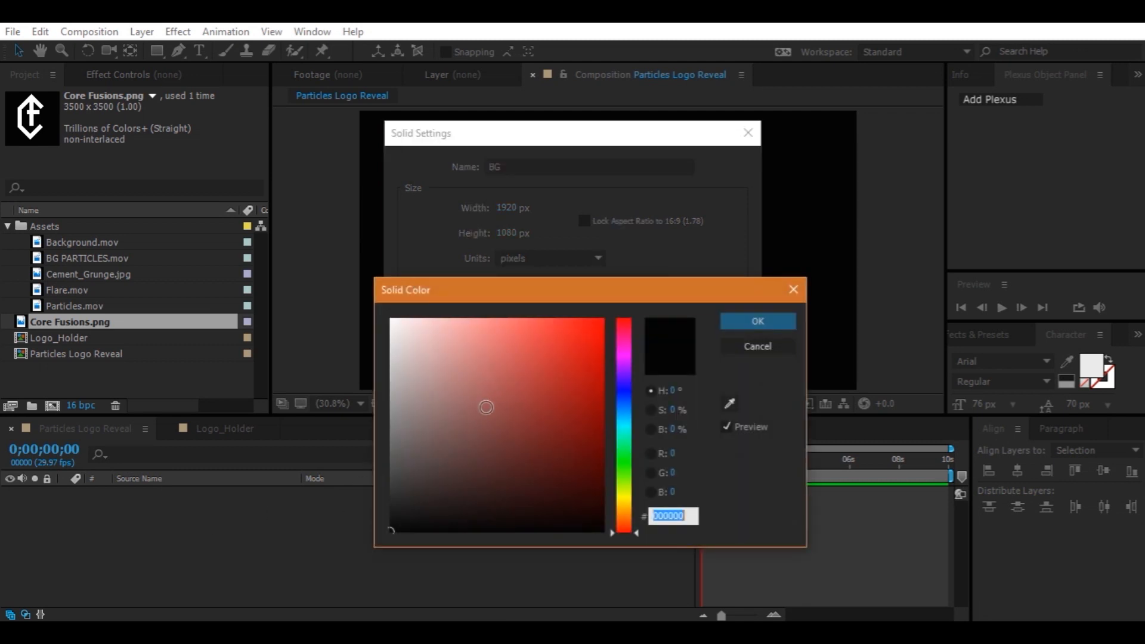
{"action": "mouse_move", "coordinate": [392, 542]}
{"action": "left_mouse_down"}
{"action": "mouse_move", "coordinate": [386, 517]}
{"action": "mouse_move", "coordinate": [388, 529]}
{"action": "left_mouse_up"}
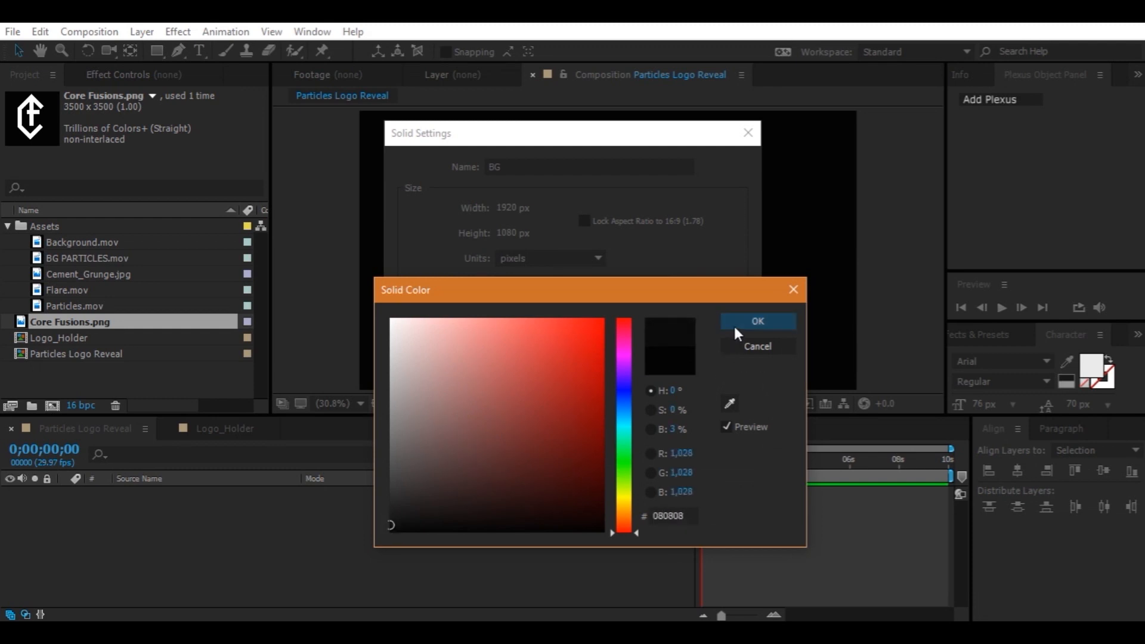
{"action": "left_click", "coordinate": [680, 515]}
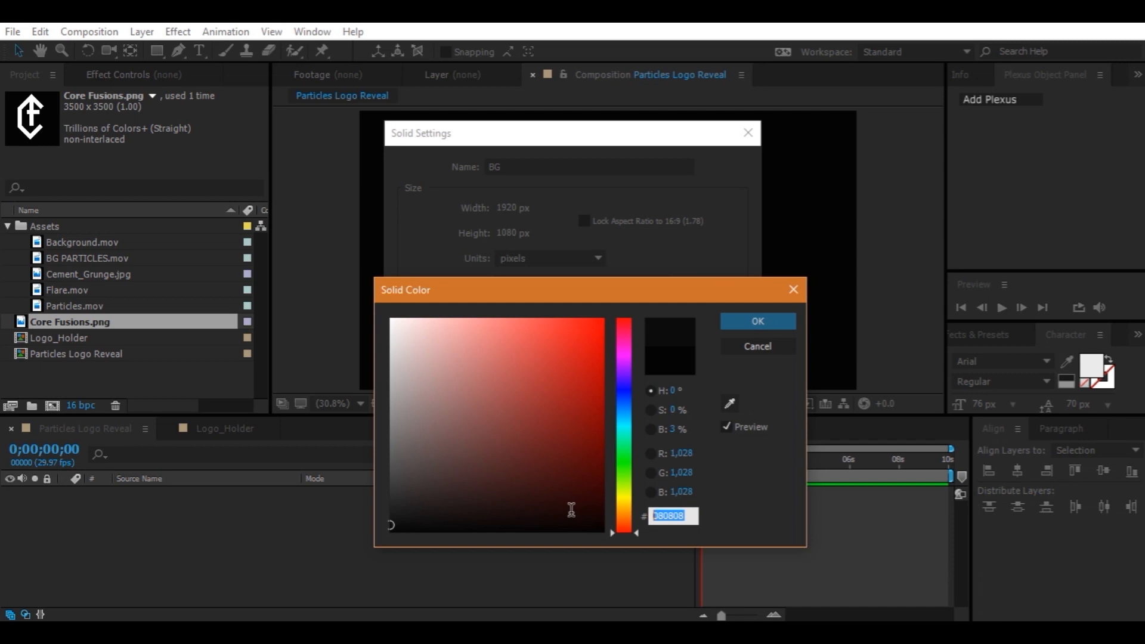
{"action": "left_click", "coordinate": [780, 321]}
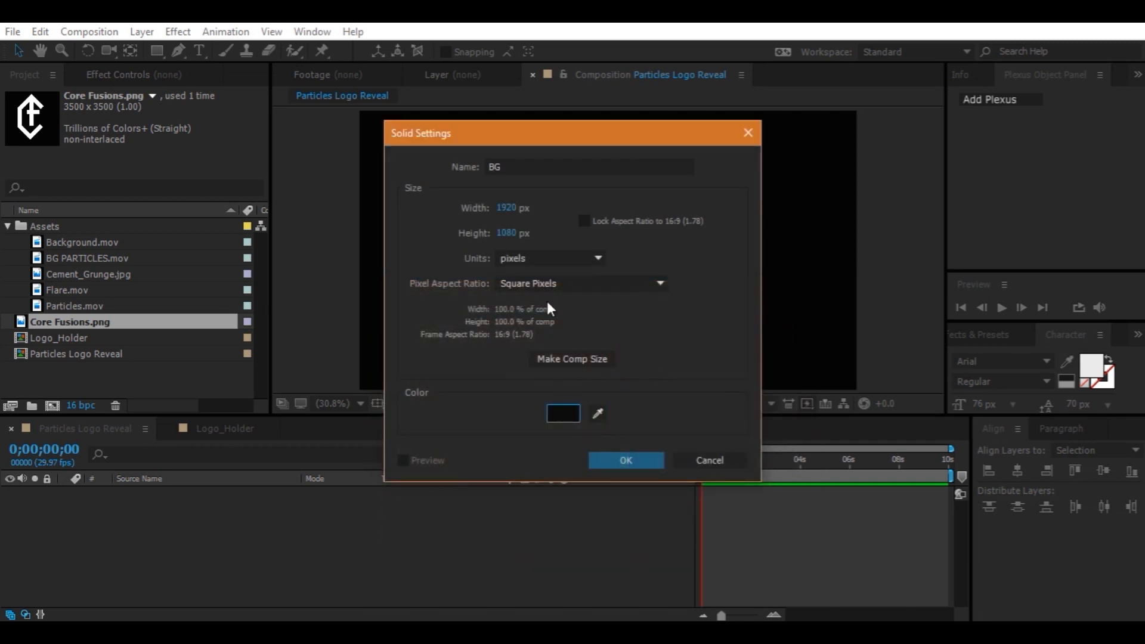
{"action": "left_click", "coordinate": [631, 462]}
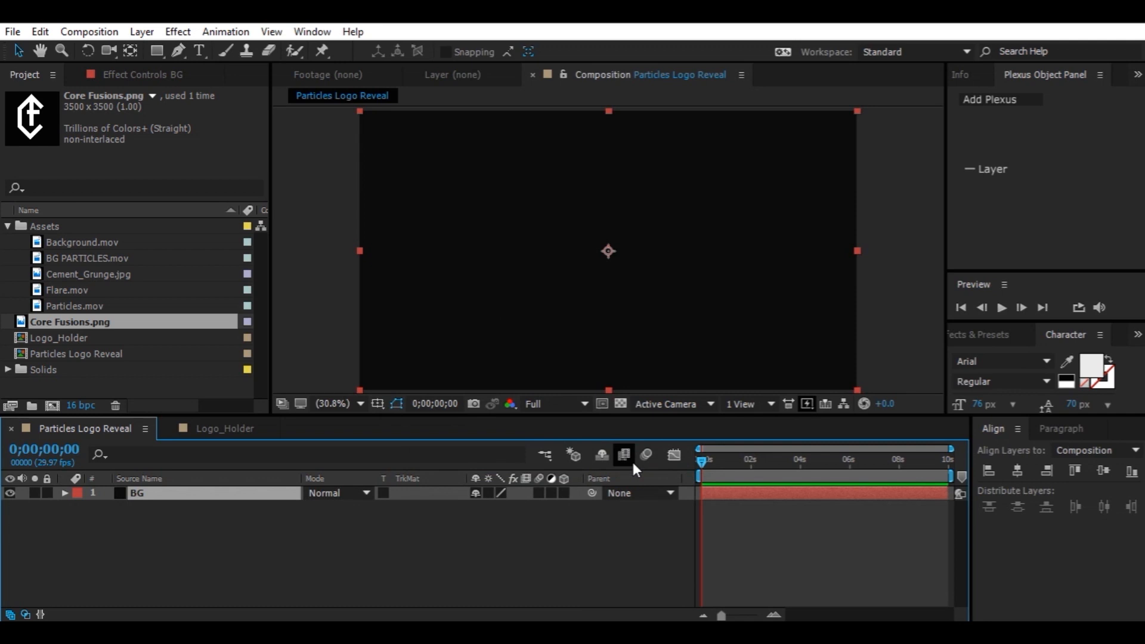
Apply the 4-Color Gradient effect to the BG layer
{"action": "left_click", "coordinate": [353, 537]}
{"action": "left_click", "coordinate": [278, 490]}
{"action": "key", "text": "ctrl+space"}
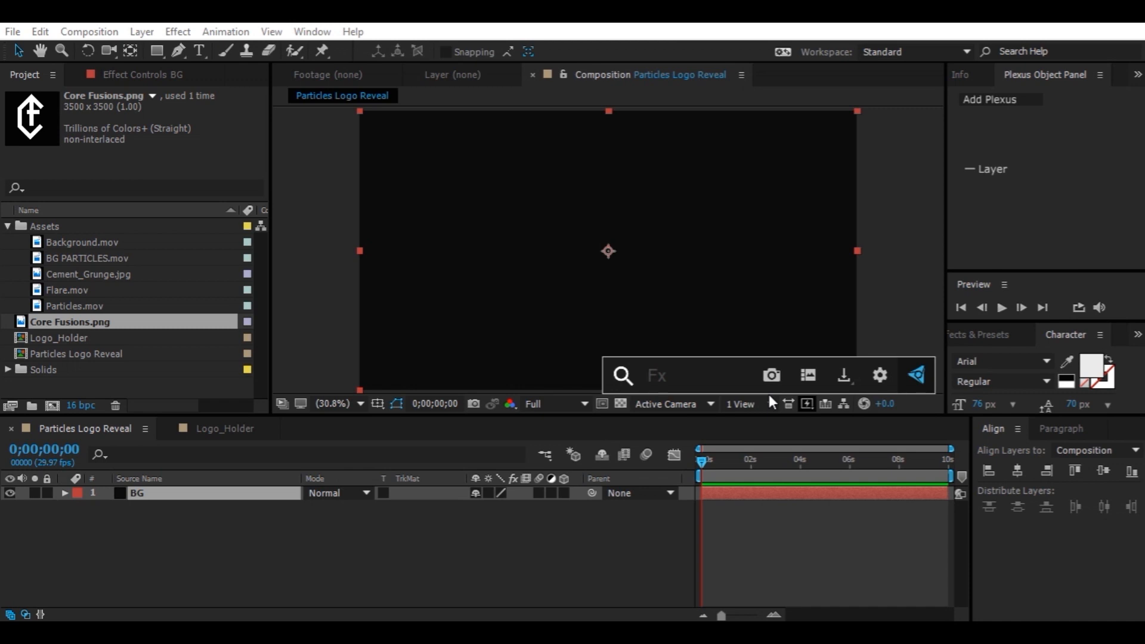
{"action": "type", "text": "4"}
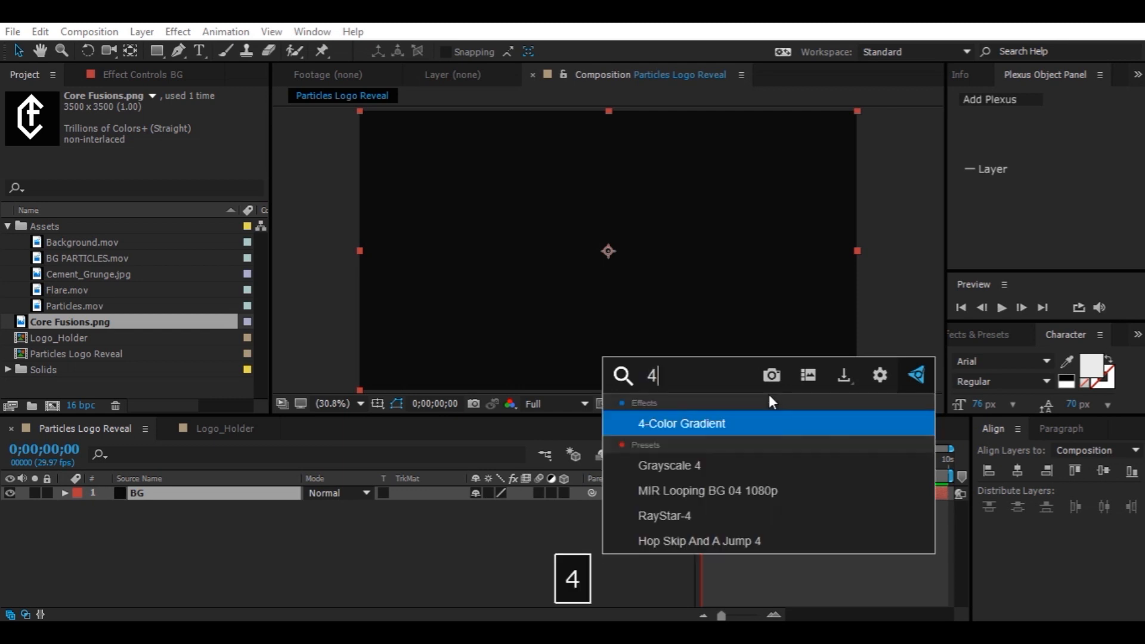
{"action": "left_click", "coordinate": [765, 426]}
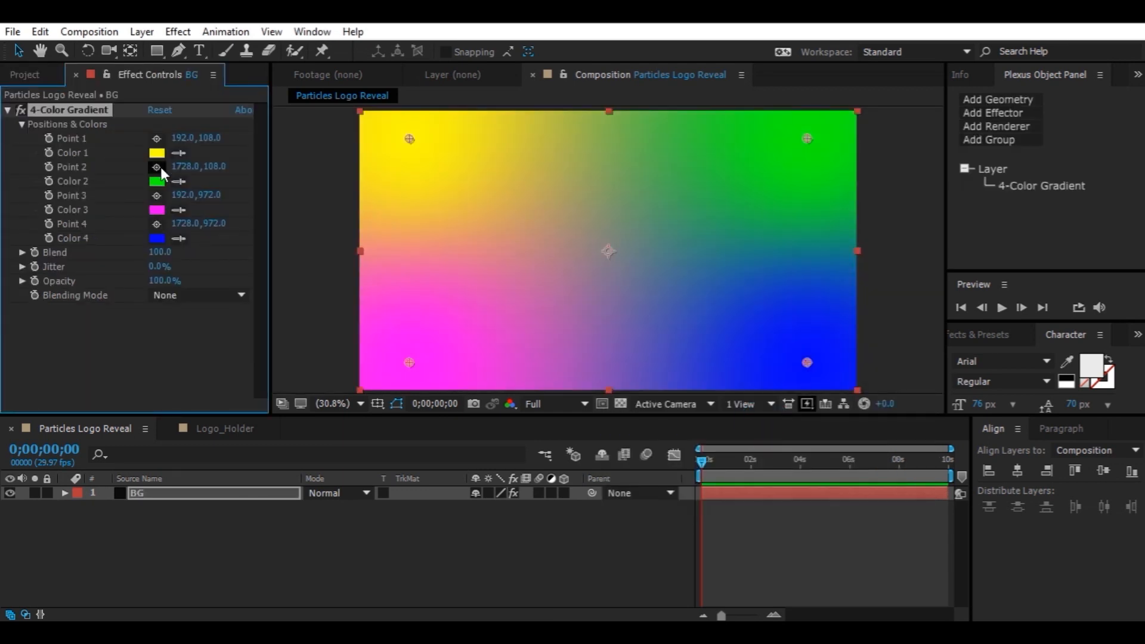
Set the gradient's Color 1 to orange FF9600 and sample that orange into Color 4
{"action": "left_click", "coordinate": [156, 153]}
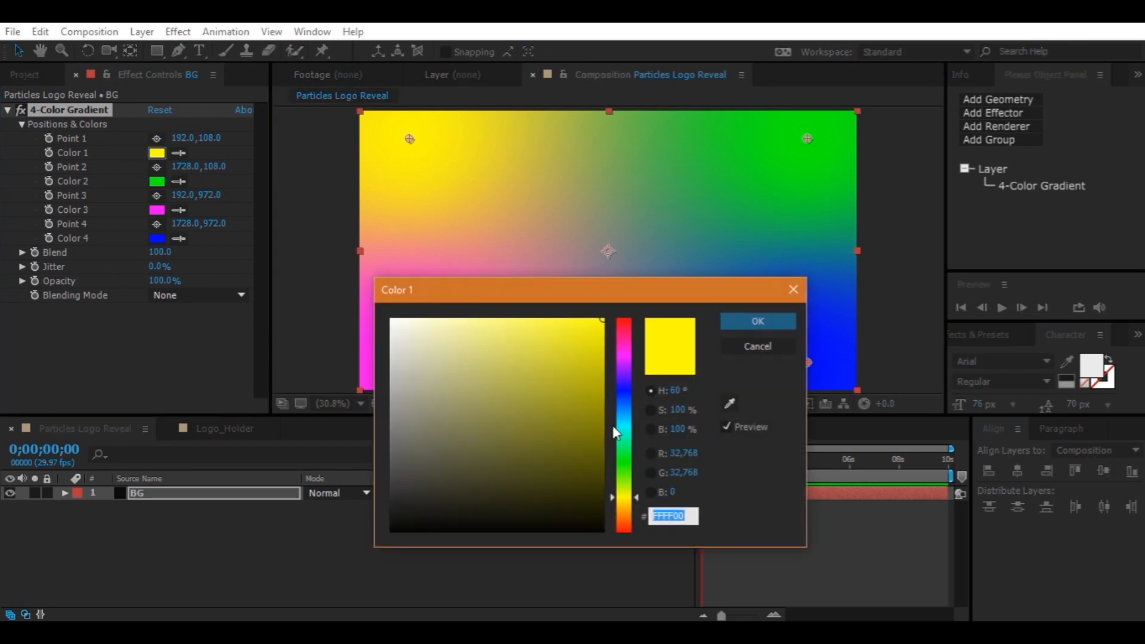
{"action": "left_click_drag", "start_coordinate": [622, 508], "coordinate": [625, 511]}
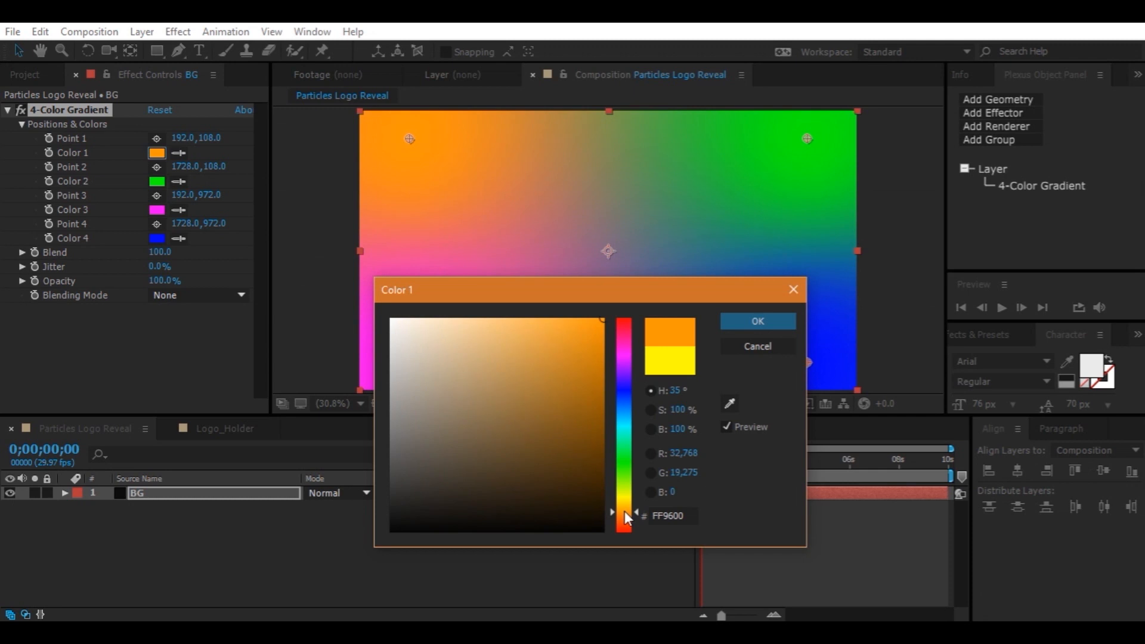
{"action": "left_click", "coordinate": [734, 327]}
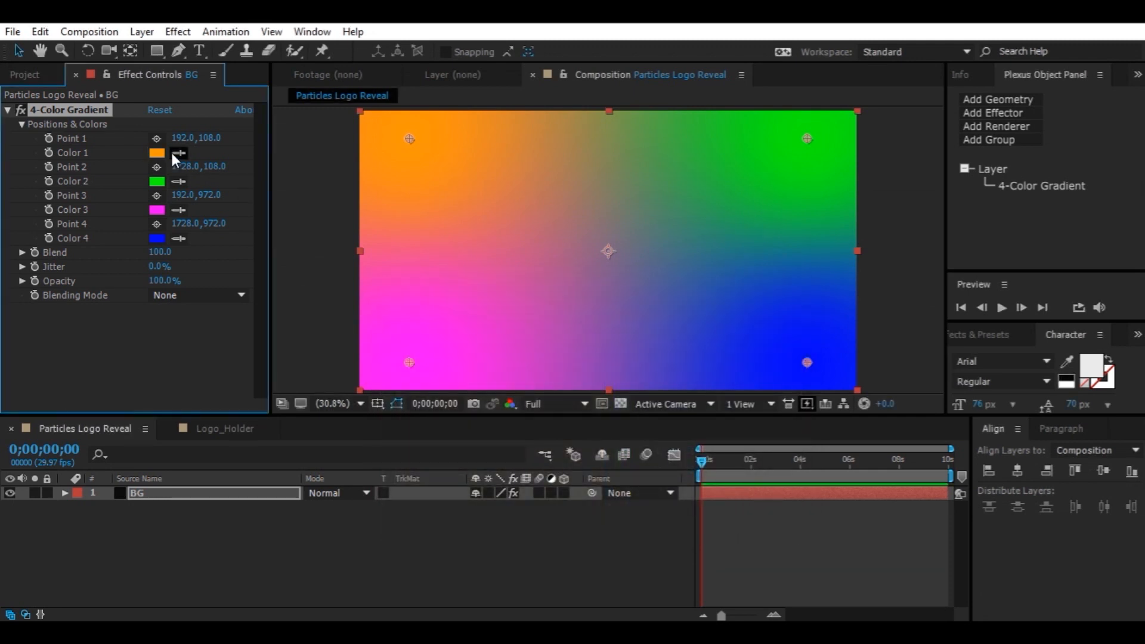
{"action": "left_click", "coordinate": [179, 238]}
{"action": "left_click", "coordinate": [158, 154]}
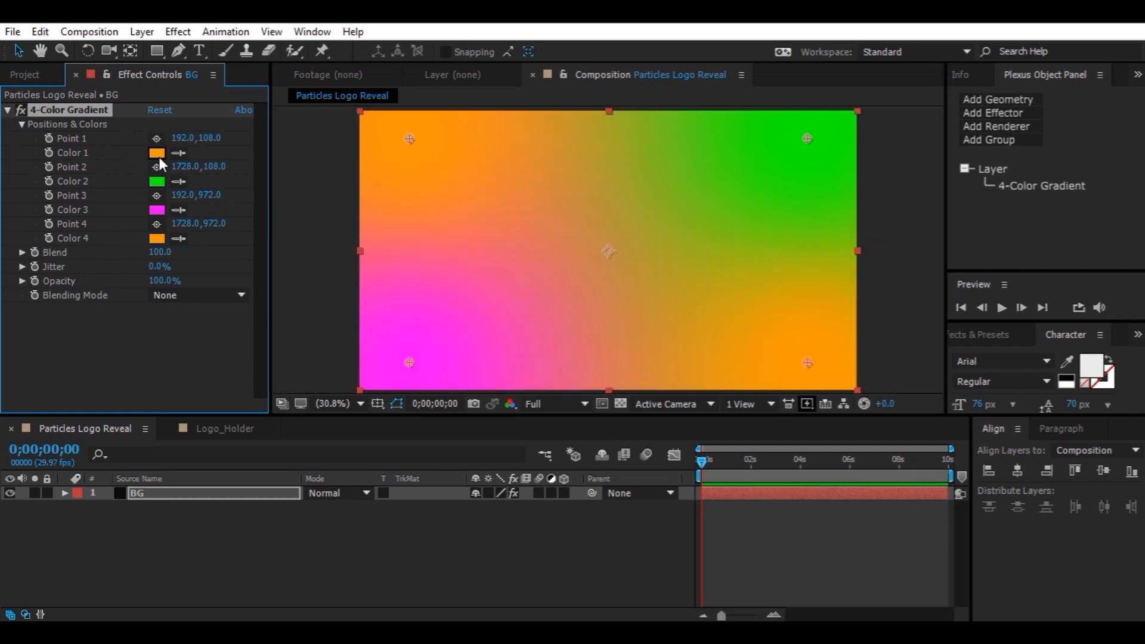
Set Color 3 to dark brown 230E02 and sample it into Color 2
{"action": "left_click", "coordinate": [158, 211]}
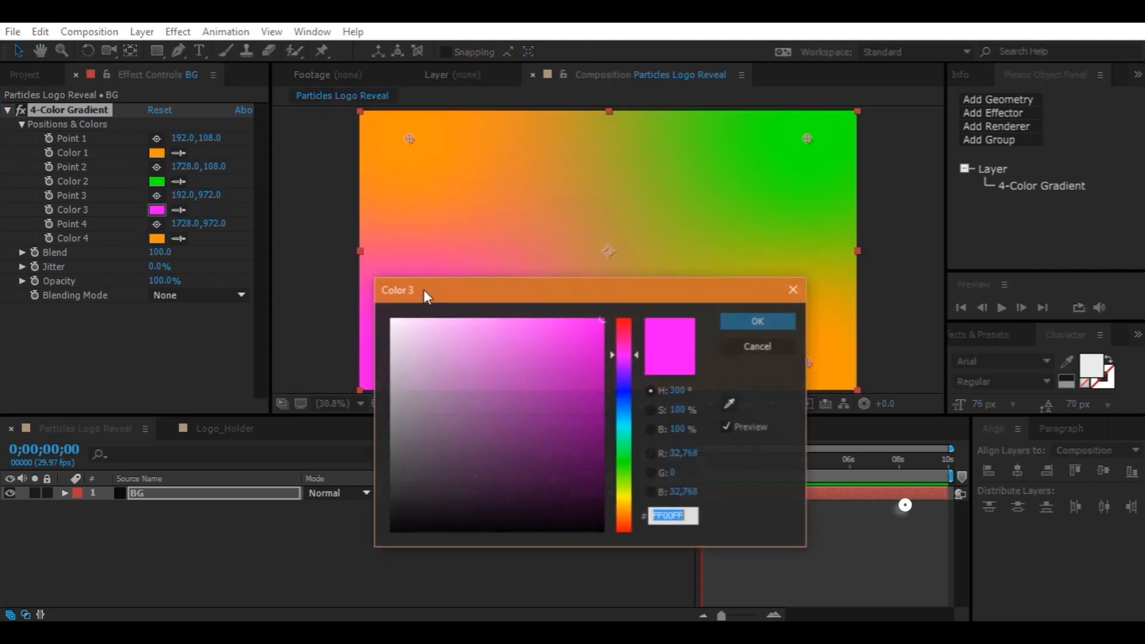
{"action": "left_click", "coordinate": [624, 519]}
{"action": "left_click", "coordinate": [579, 507]}
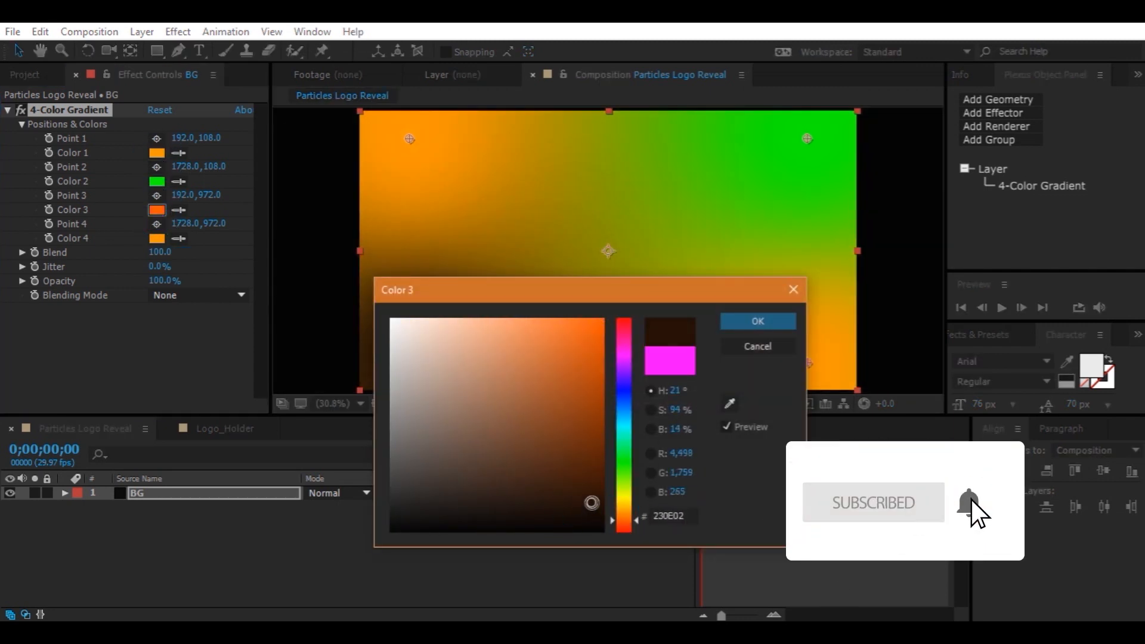
{"action": "left_click", "coordinate": [757, 322]}
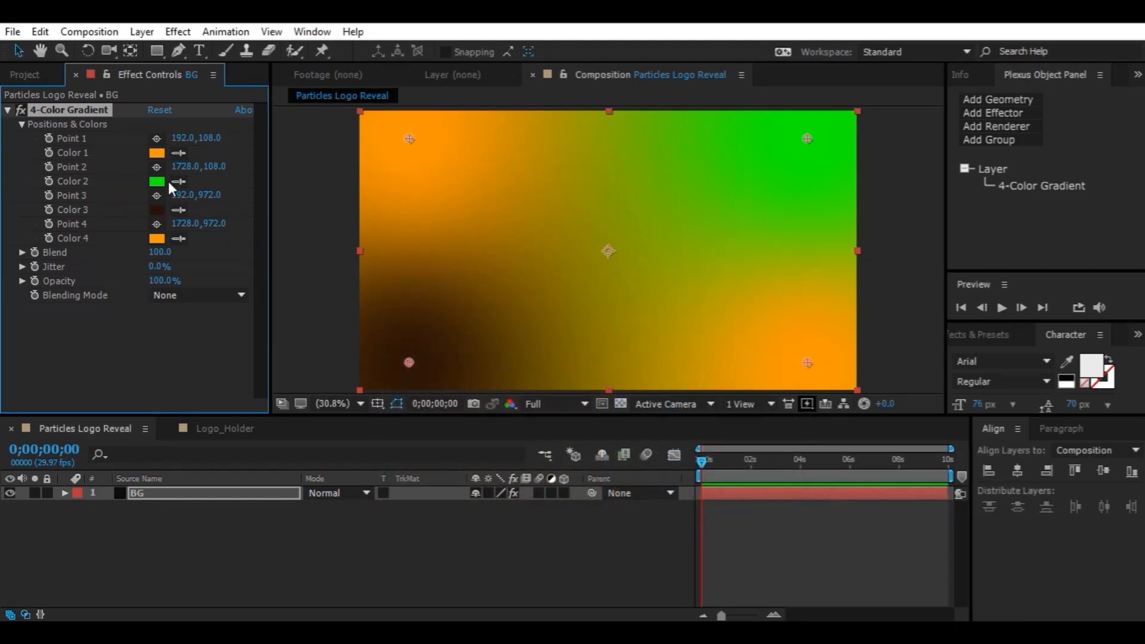
{"action": "left_click", "coordinate": [157, 210]}
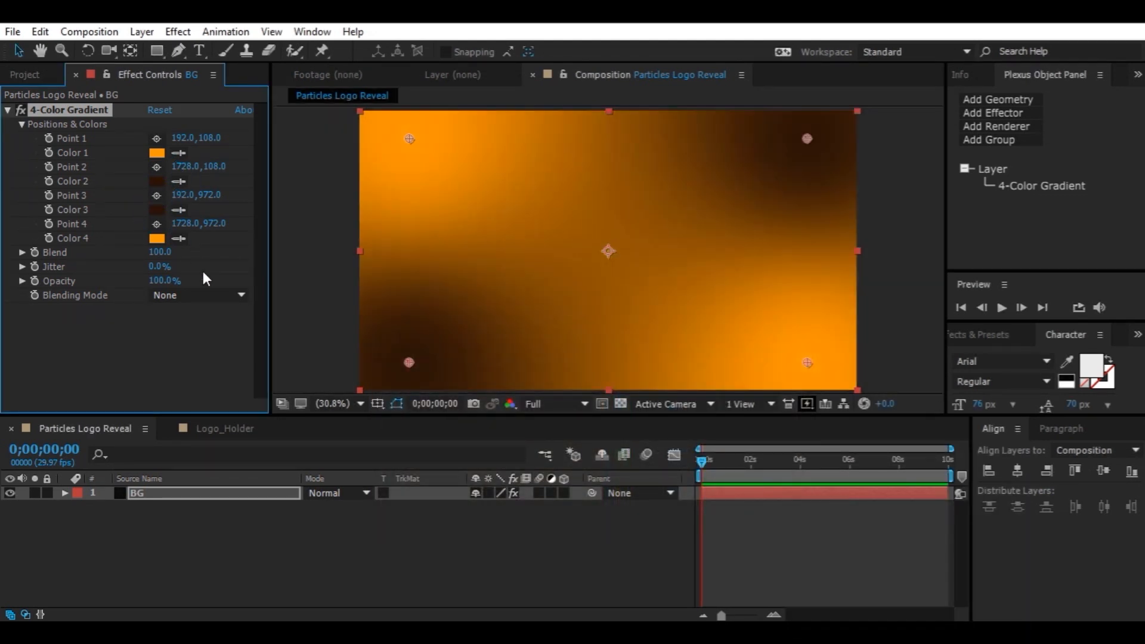
Reposition the four gradient points, pushing the orange ones past the top-left and bottom-right corners and the dark ones near the left edge
{"action": "left_click_drag", "start_coordinate": [413, 359], "coordinate": [429, 344]}
{"action": "left_click_drag", "start_coordinate": [409, 139], "coordinate": [341, 104]}
{"action": "left_click_drag", "start_coordinate": [807, 362], "coordinate": [893, 378]}
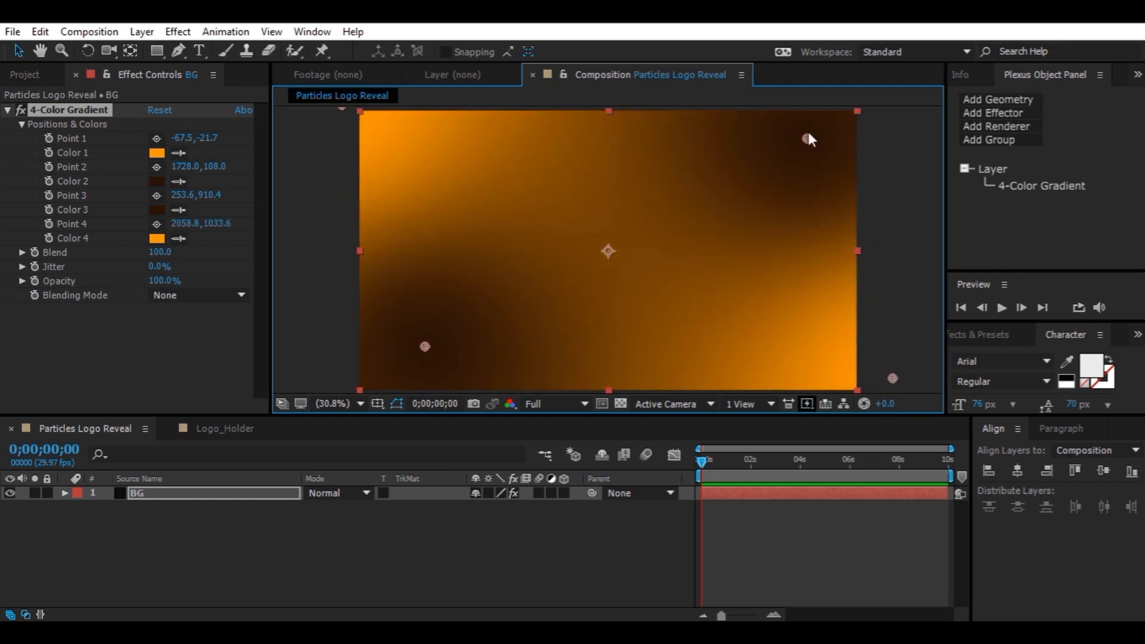
{"action": "left_click_drag", "start_coordinate": [807, 142], "coordinate": [359, 335]}
{"action": "left_click_drag", "start_coordinate": [426, 349], "coordinate": [398, 353]}
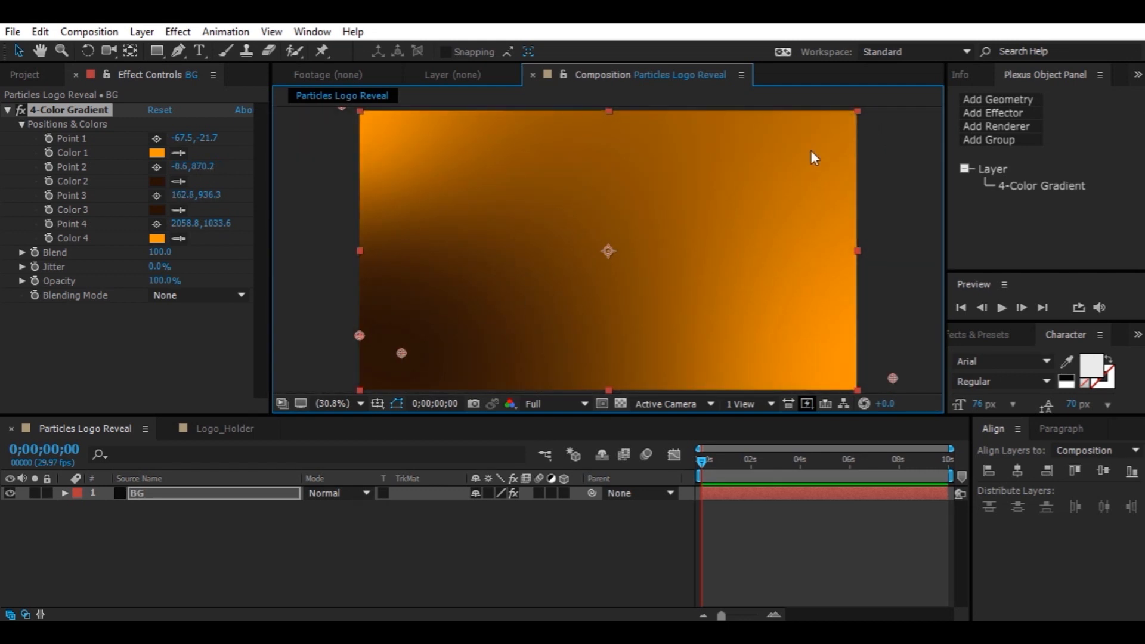
Move the second dark gradient point from the left edge up to the upper-right area of the frame
{"action": "left_click", "coordinate": [345, 401]}
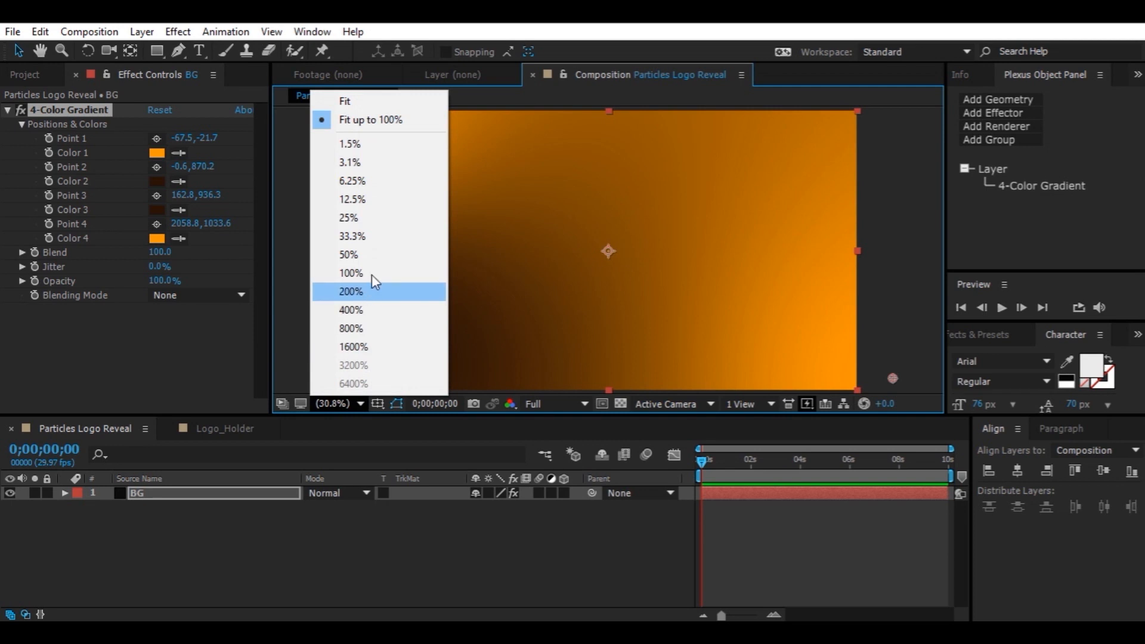
{"action": "left_click", "coordinate": [377, 220]}
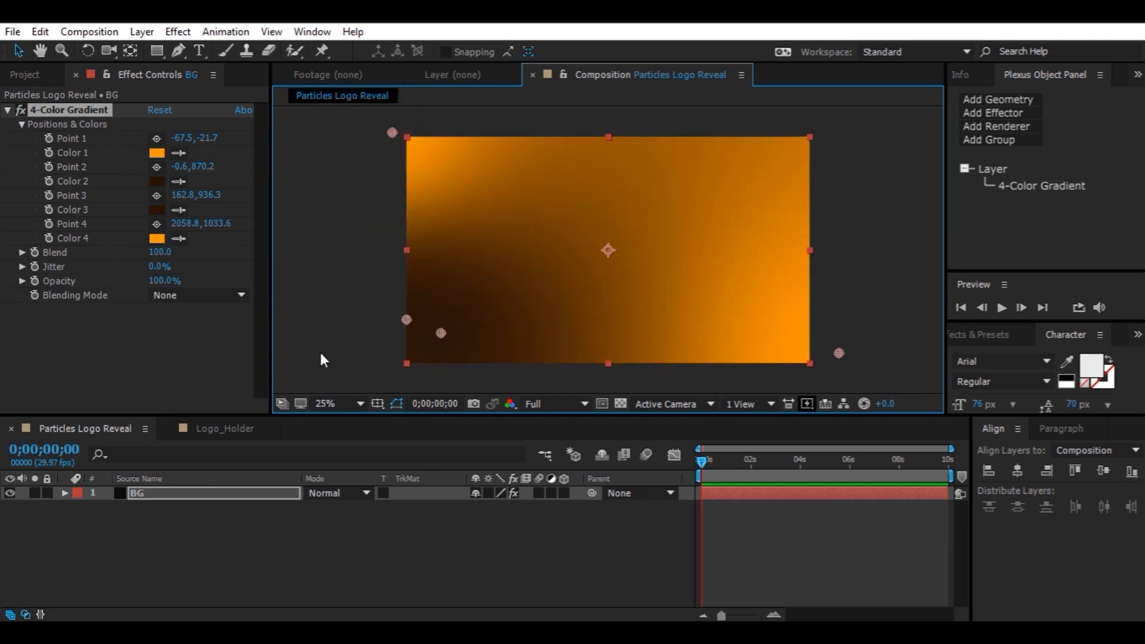
{"action": "left_click_drag", "start_coordinate": [406, 320], "coordinate": [763, 176]}
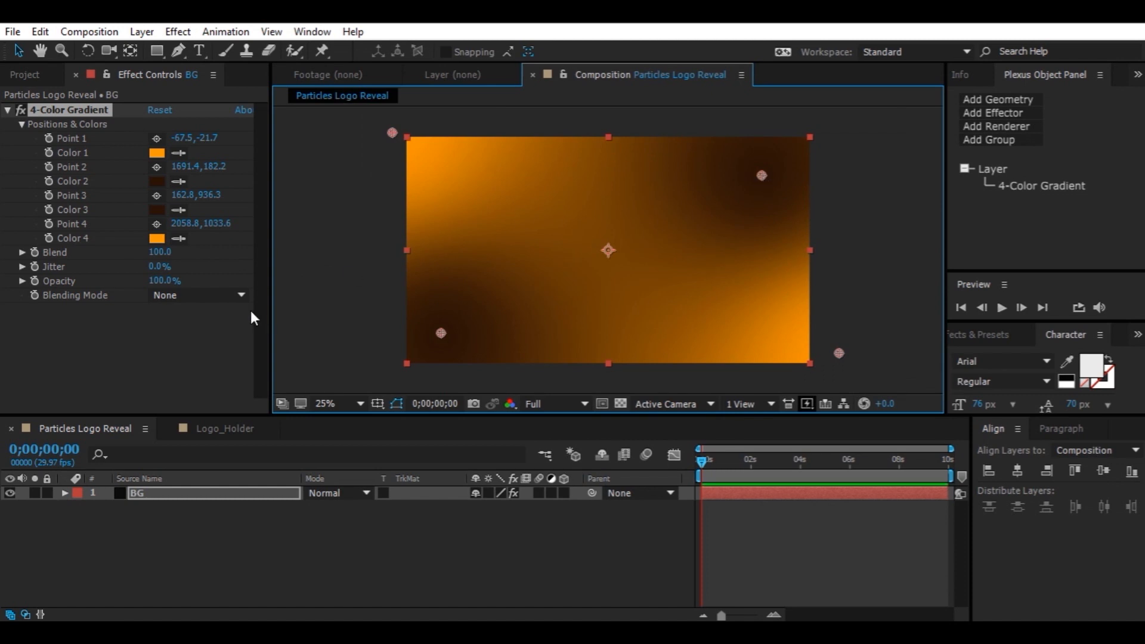
{"action": "left_click", "coordinate": [339, 406]}
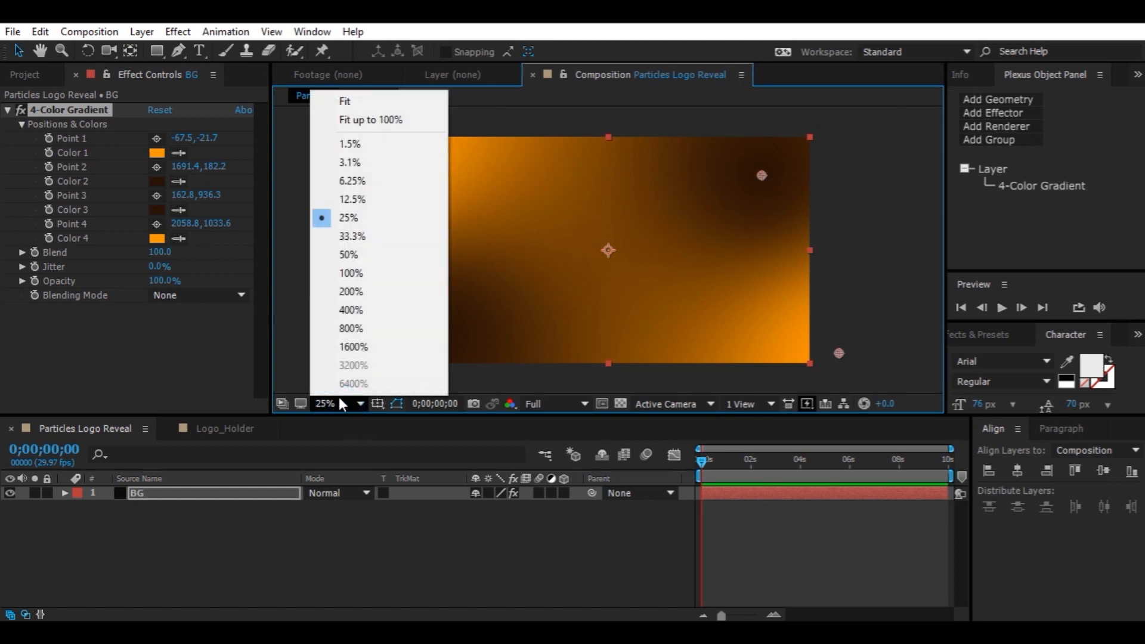
{"action": "left_click", "coordinate": [361, 121]}
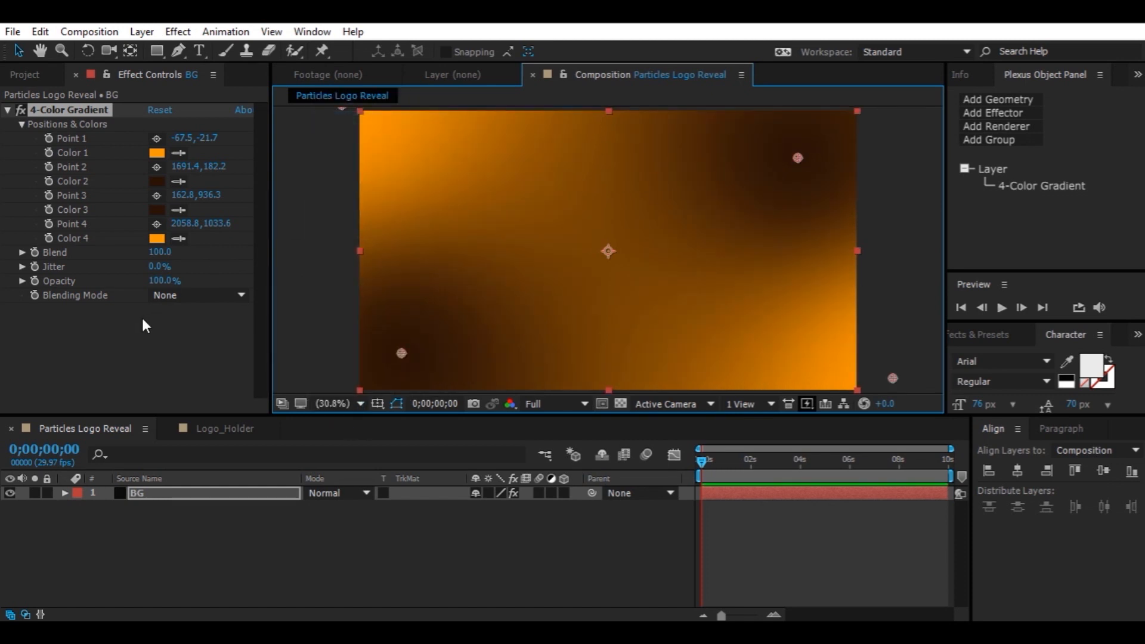
Set the 4-Color Gradient's Blend to 250 and its Opacity to 15%
{"action": "left_click", "coordinate": [154, 252]}
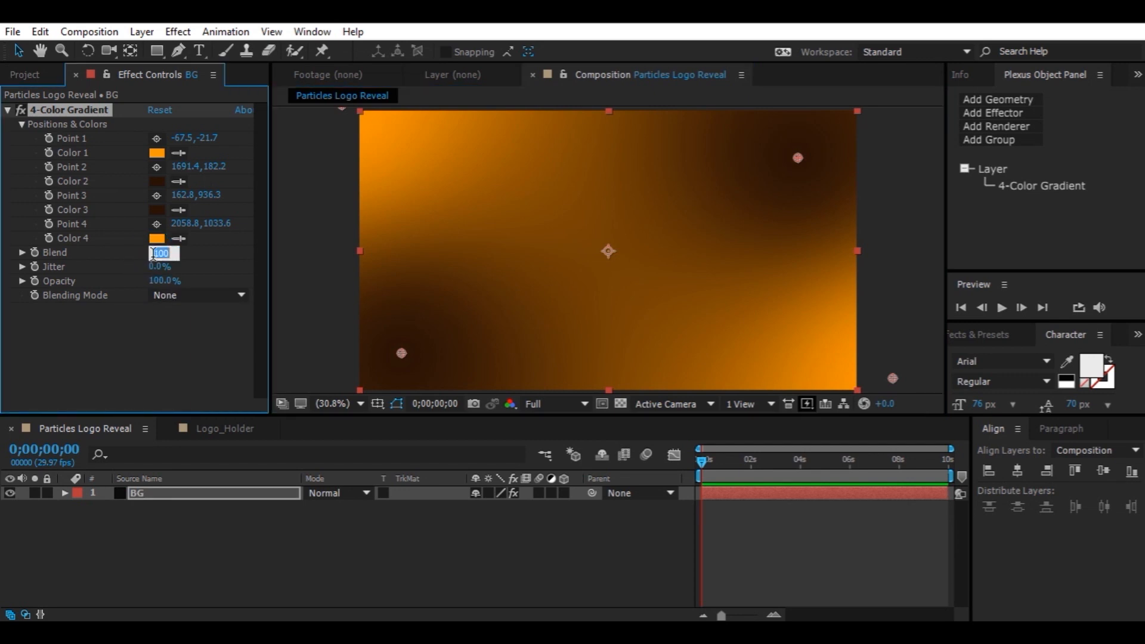
{"action": "type", "text": "250"}
{"action": "key", "text": "Return"}
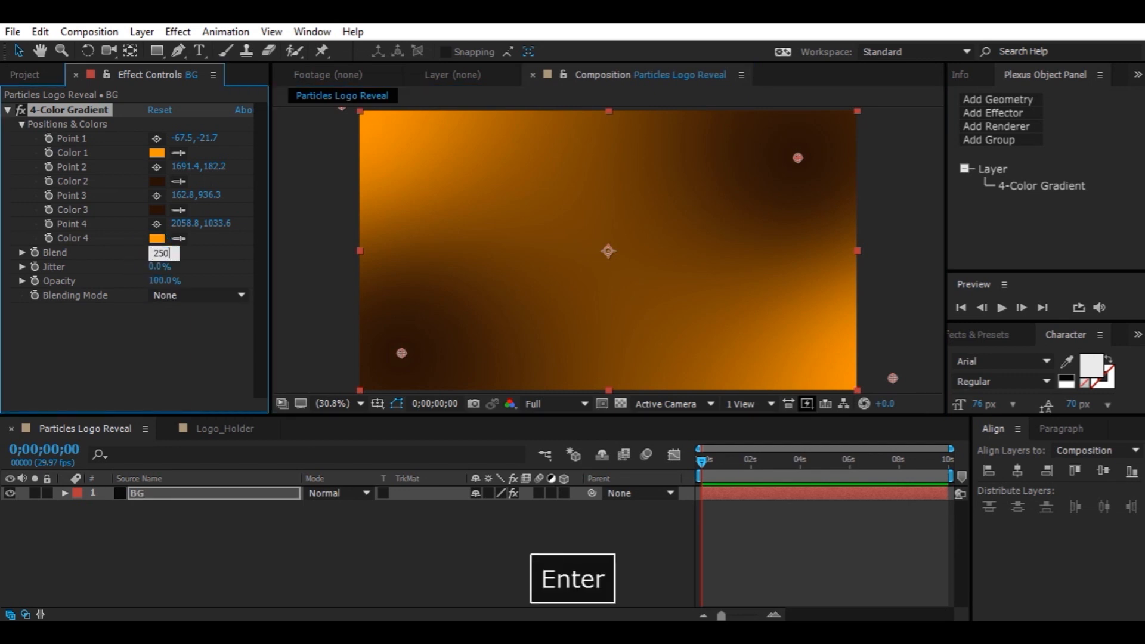
{"action": "left_click", "coordinate": [159, 281]}
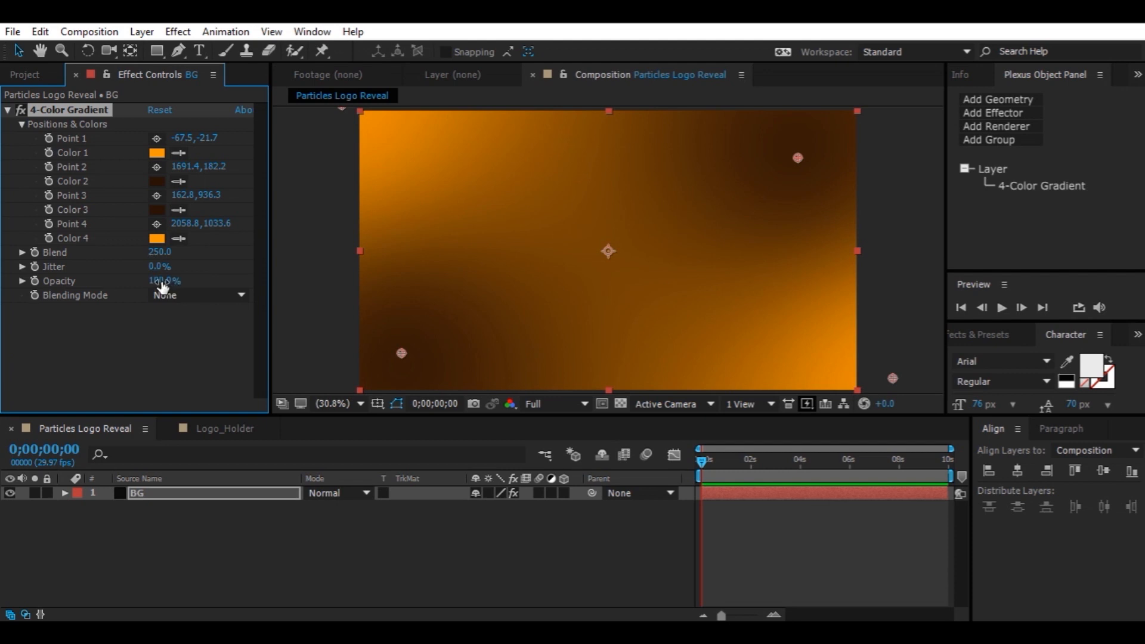
{"action": "type", "text": "25"}
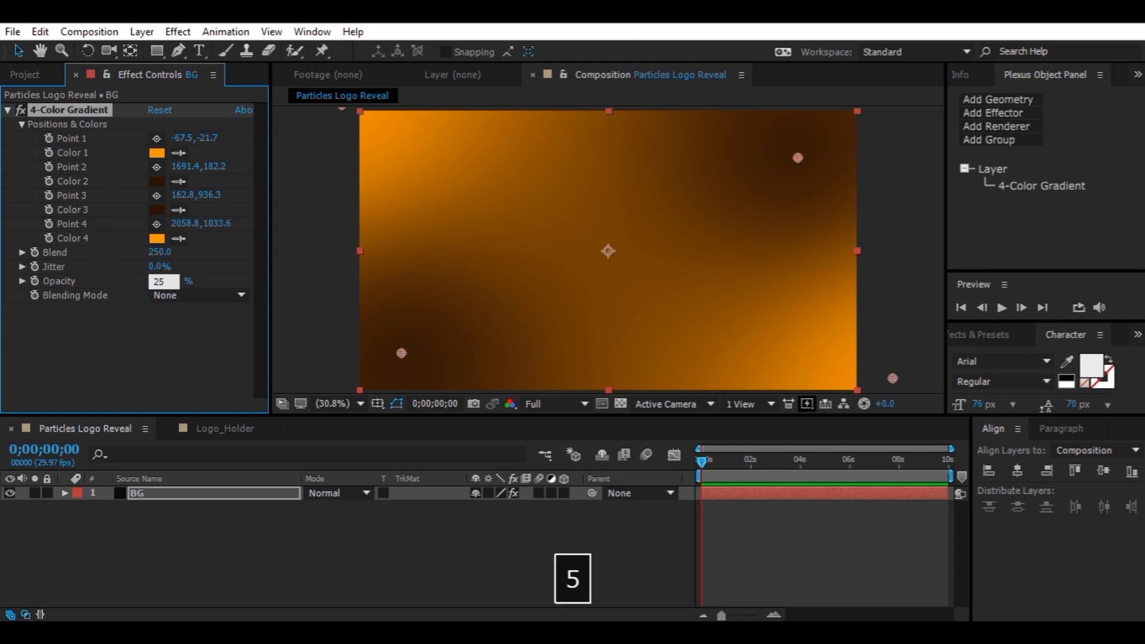
{"action": "key", "text": "Return"}
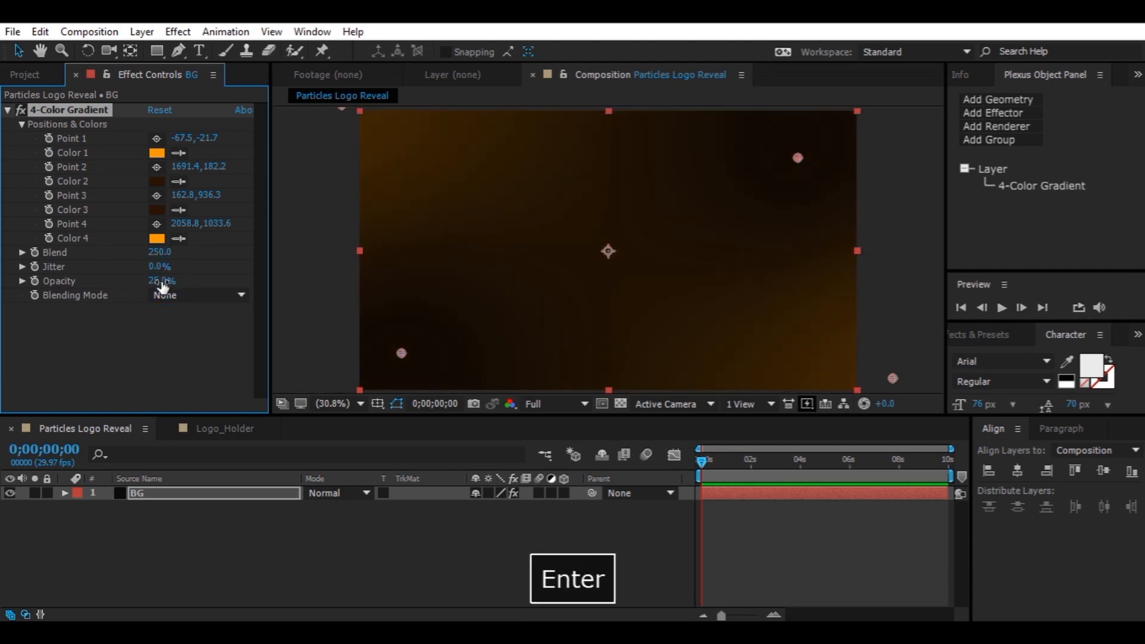
{"action": "left_click", "coordinate": [162, 281]}
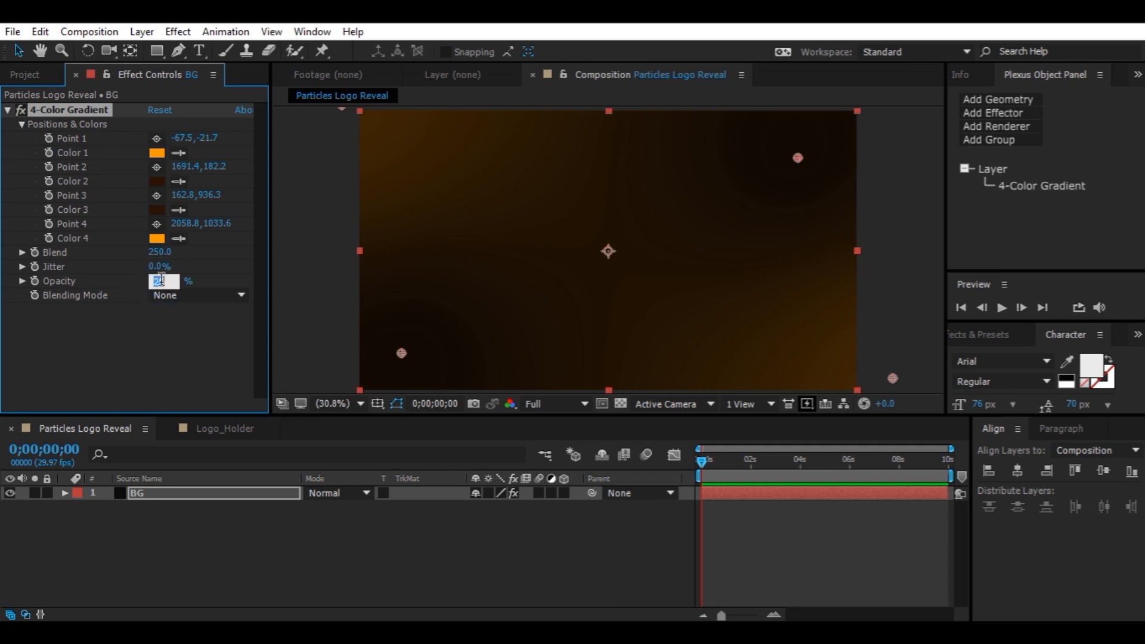
{"action": "type", "text": "15"}
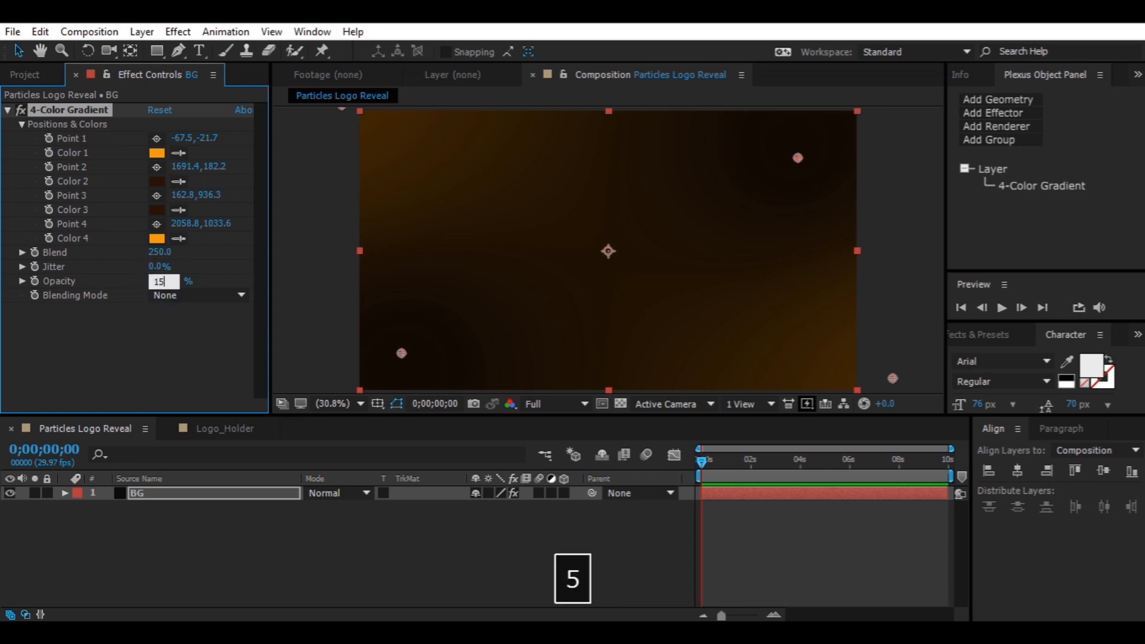
{"action": "key", "text": "Return"}
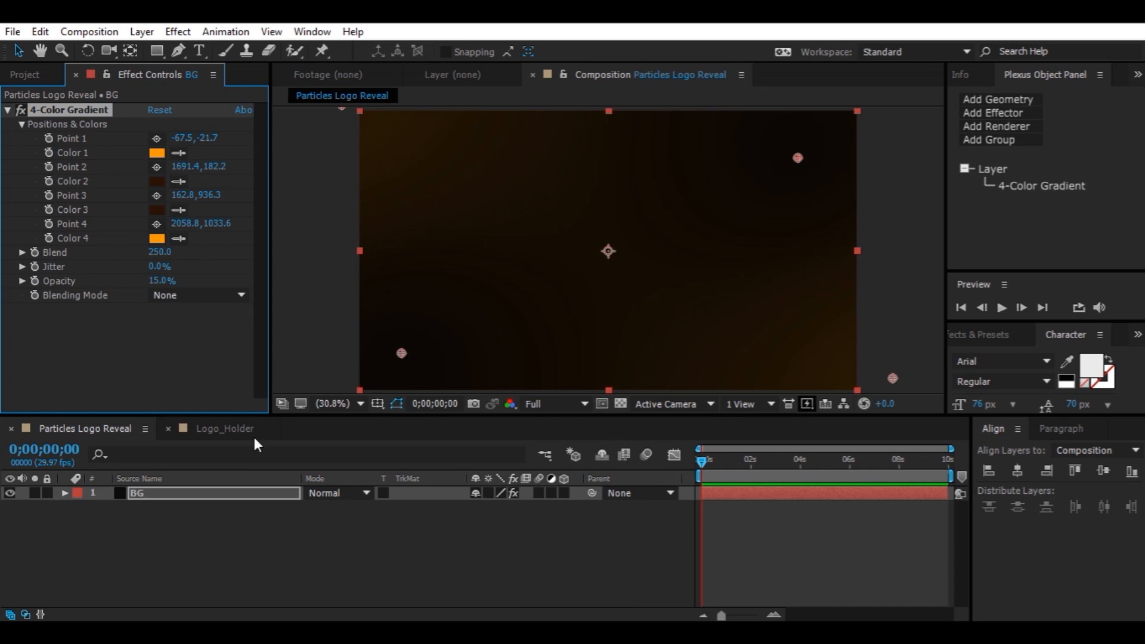
Add Background.mov to the composition above BG and set its blending mode to Screen
{"action": "left_click", "coordinate": [49, 76]}
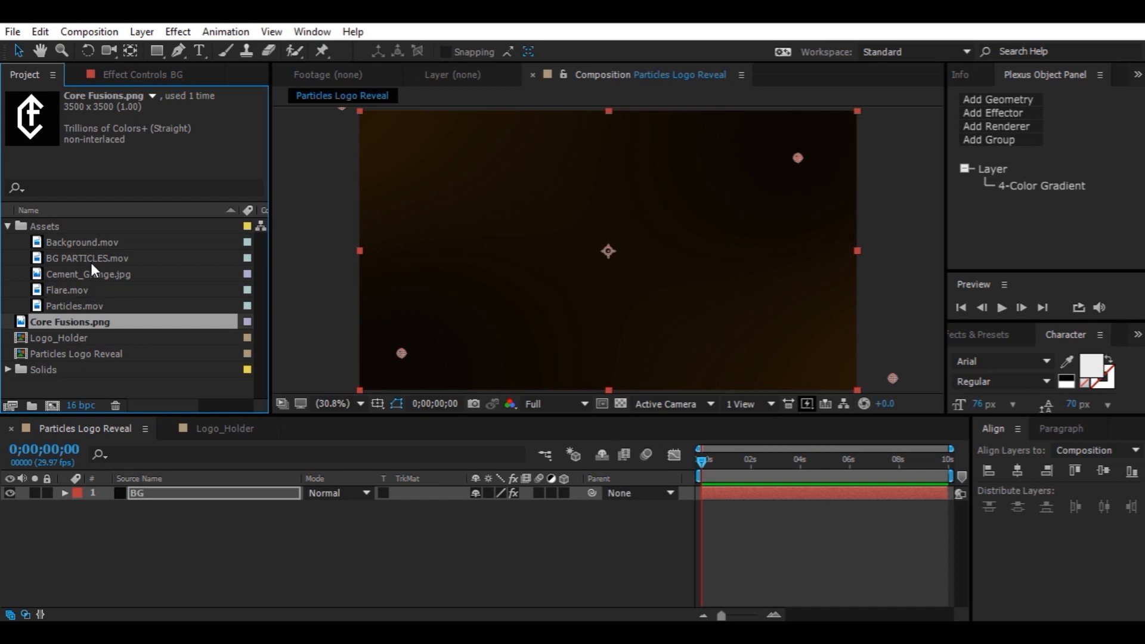
{"action": "left_click_drag", "start_coordinate": [95, 238], "coordinate": [202, 492]}
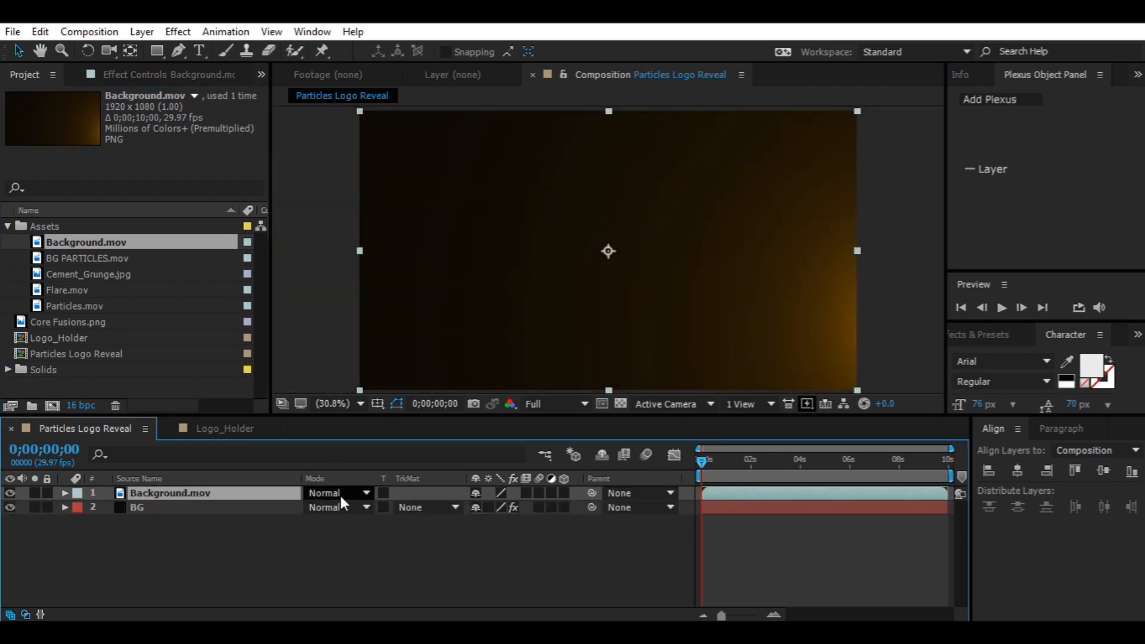
{"action": "left_click", "coordinate": [328, 494]}
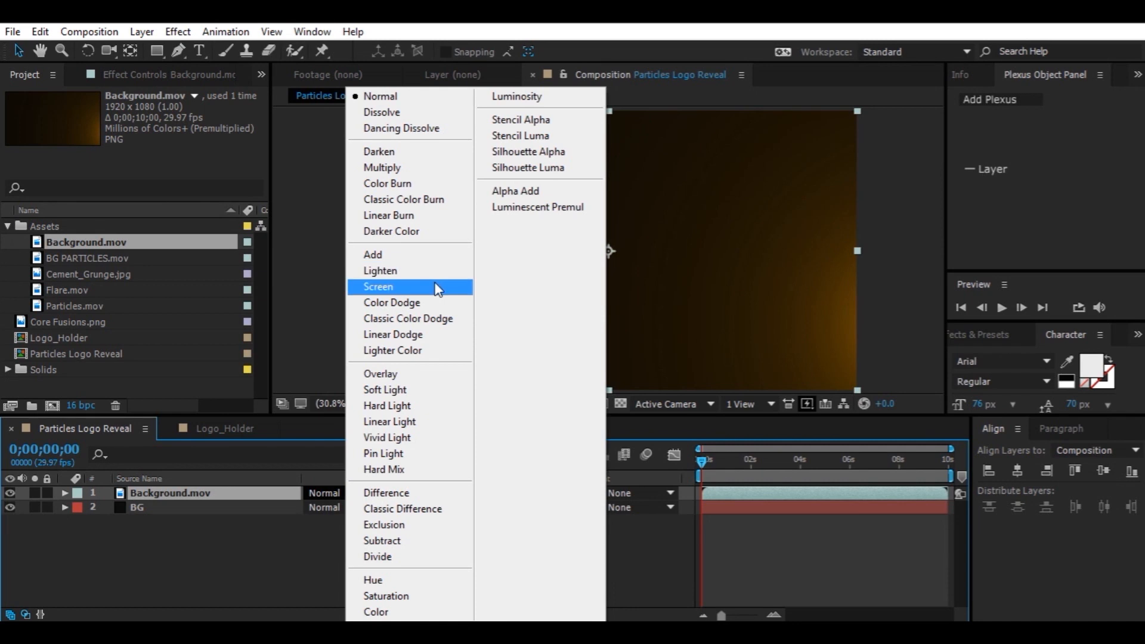
{"action": "left_click", "coordinate": [438, 288]}
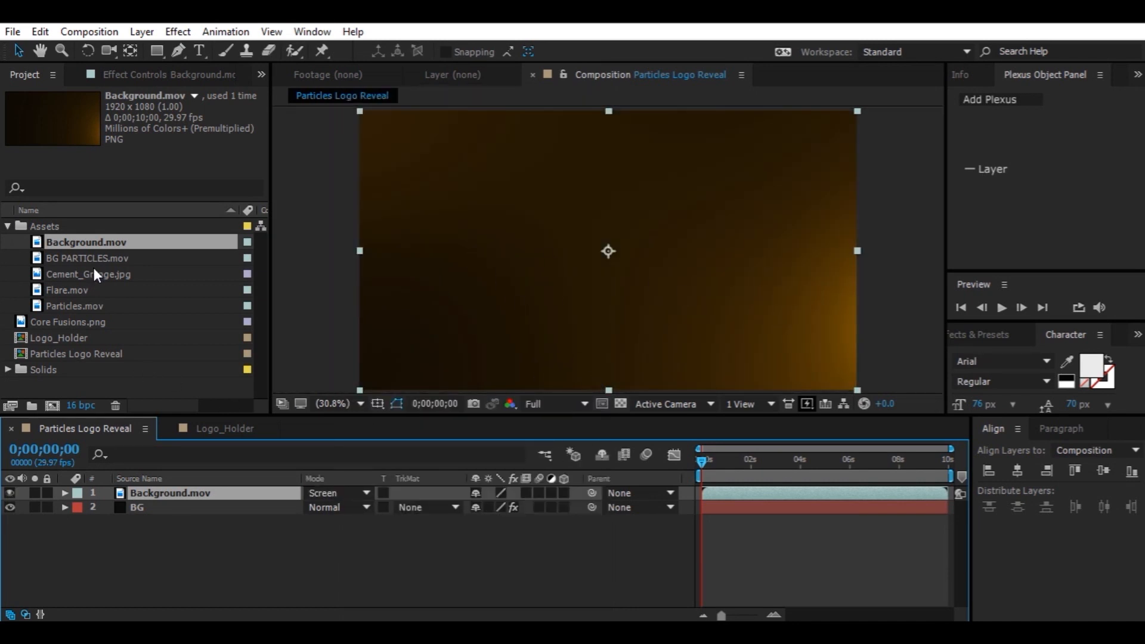
Add a second copy of Background.mov on top and set its blending mode to Screen as well
{"action": "left_click_drag", "start_coordinate": [91, 244], "coordinate": [247, 489]}
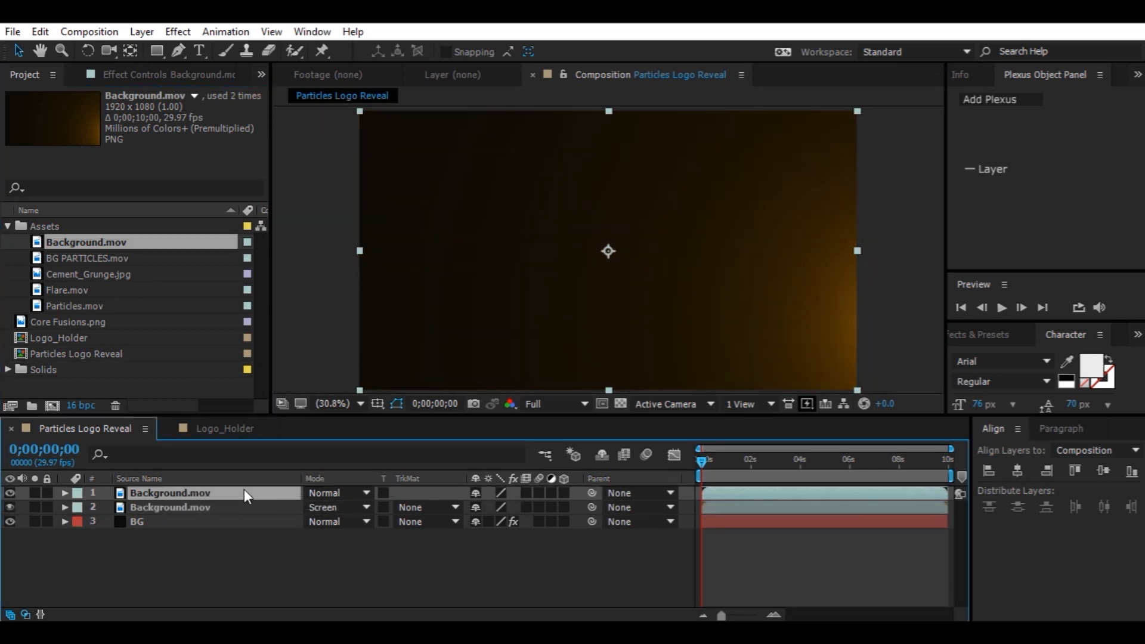
{"action": "left_click", "coordinate": [339, 492]}
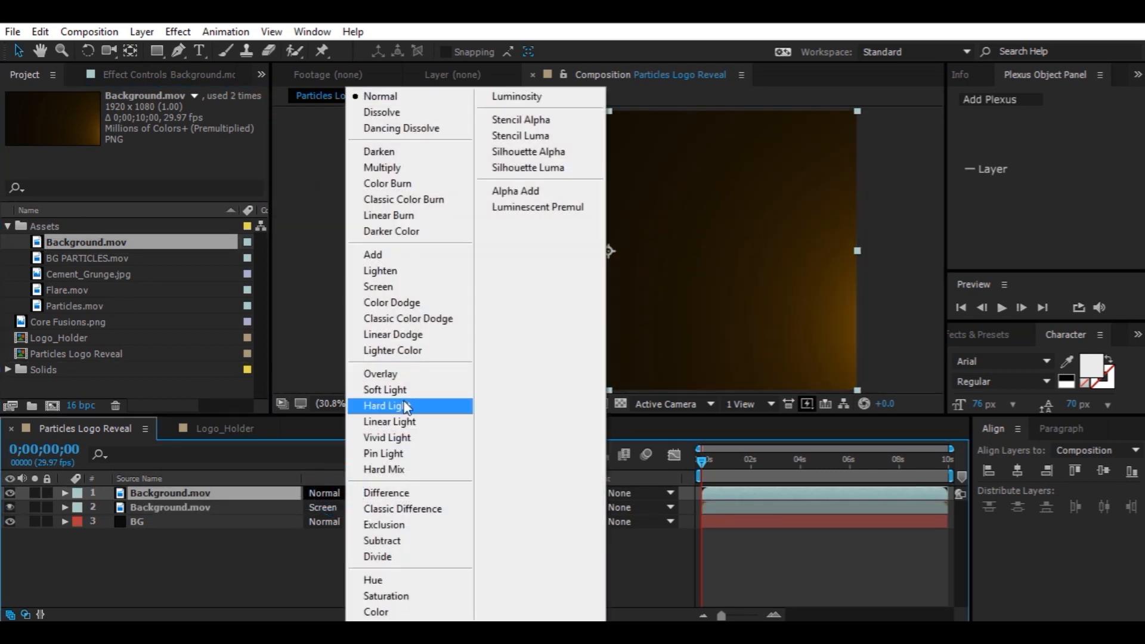
{"action": "left_click", "coordinate": [411, 287]}
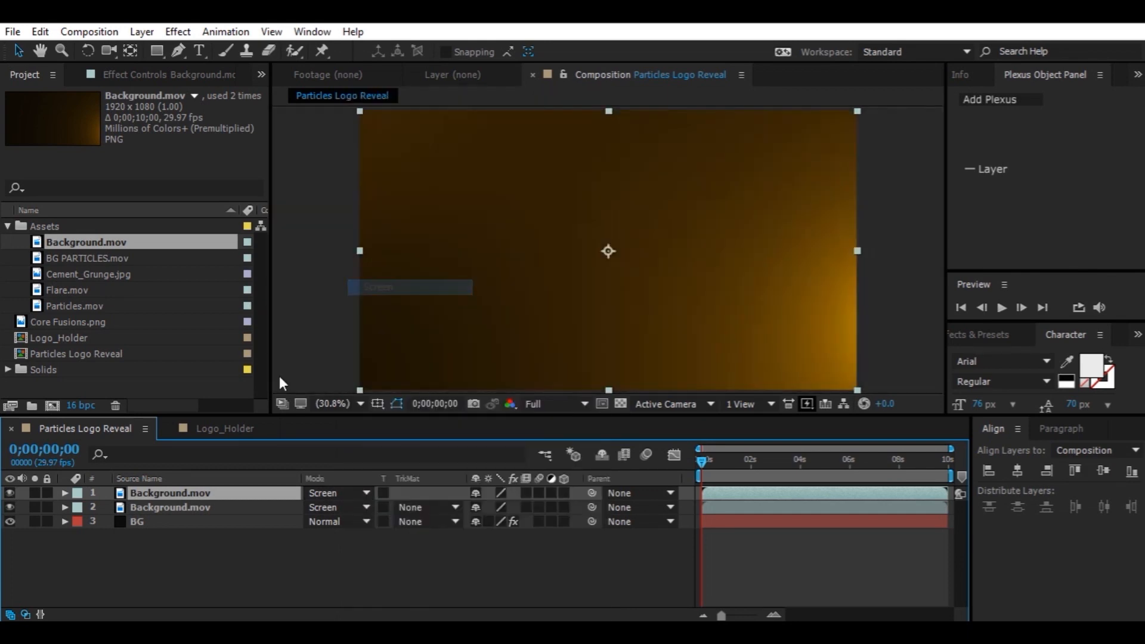
Flip the top Background.mov layer both horizontally and vertically
{"action": "right_click", "coordinate": [191, 492]}
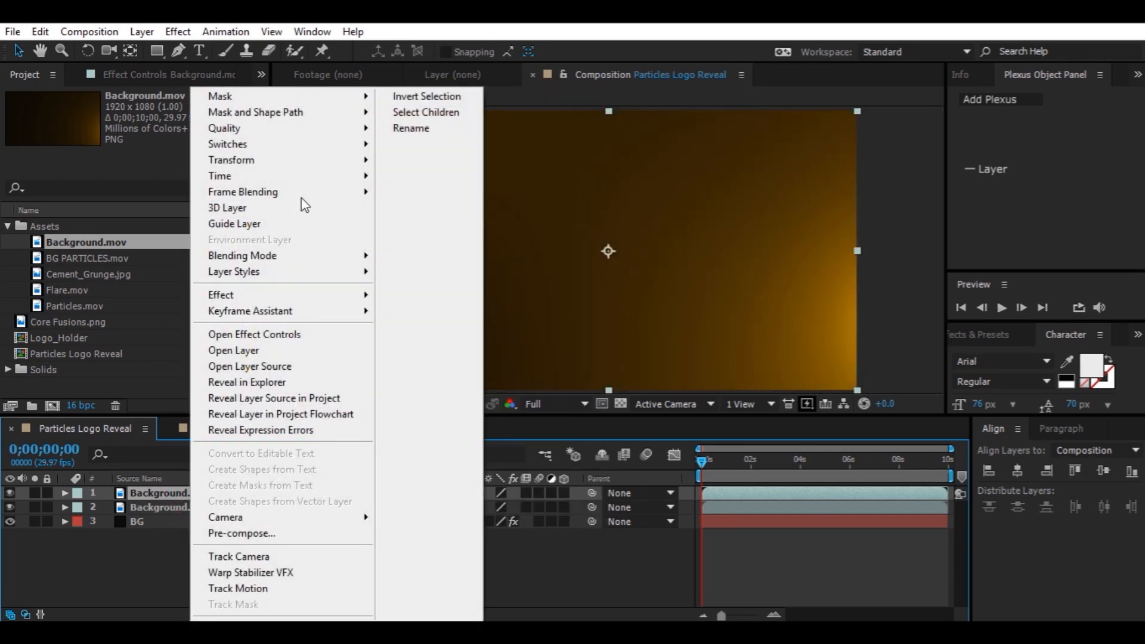
{"action": "mouse_move", "coordinate": [305, 170]}
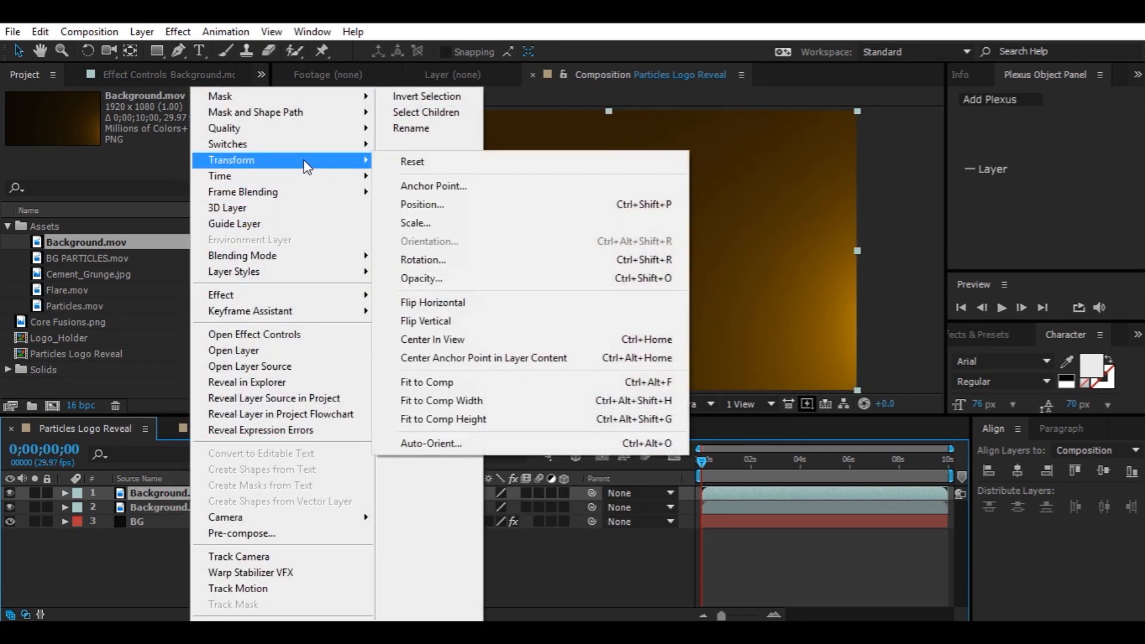
{"action": "left_click", "coordinate": [483, 302]}
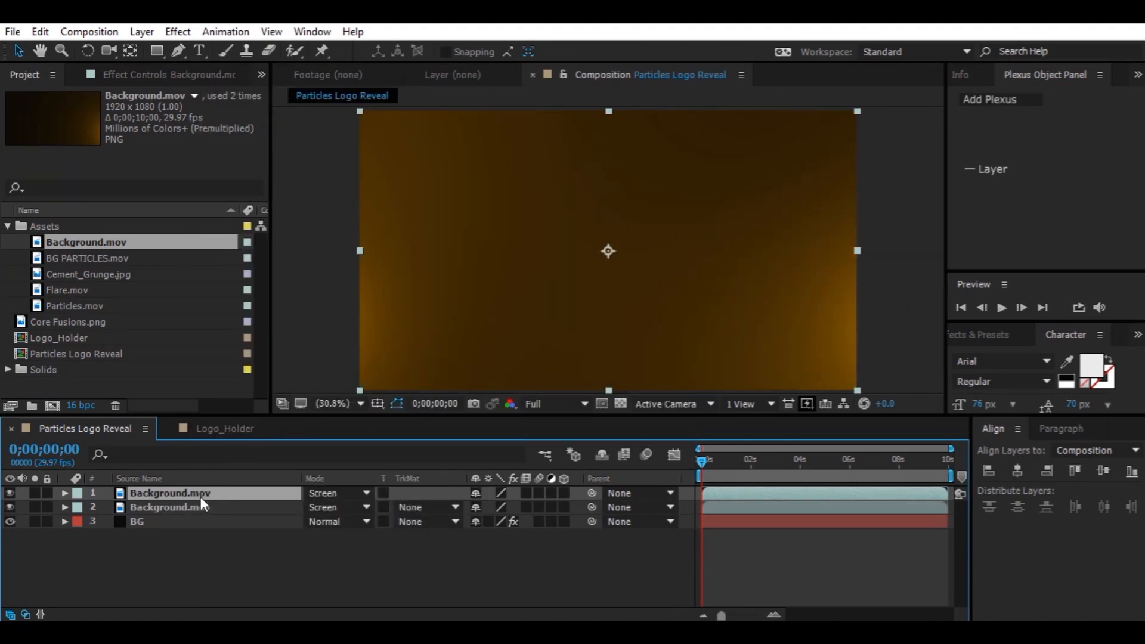
{"action": "right_click", "coordinate": [198, 496]}
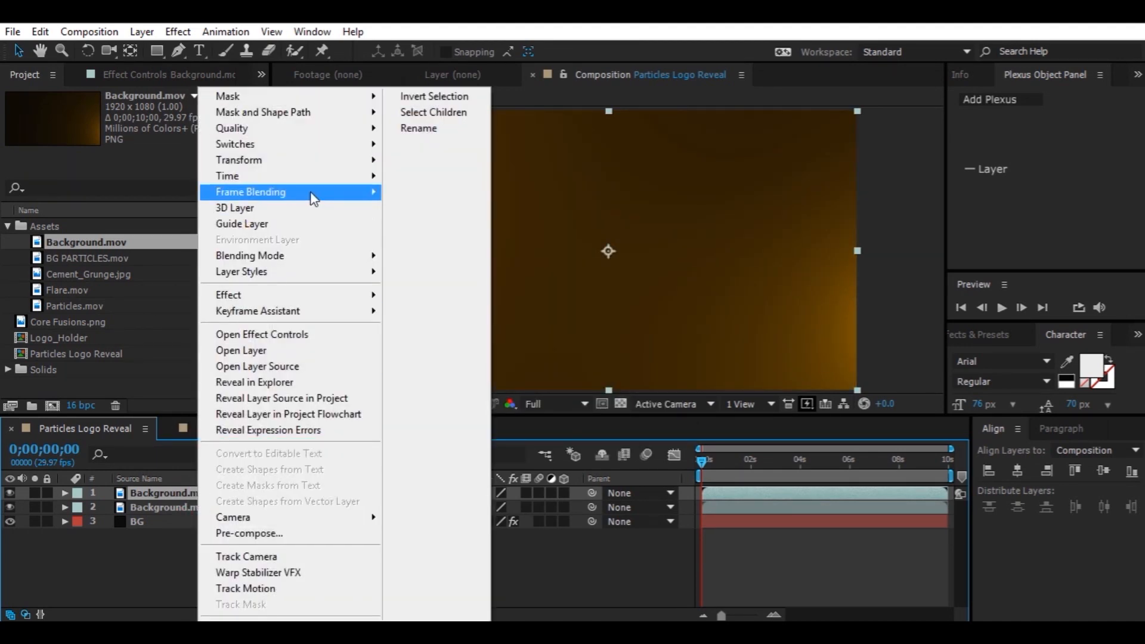
{"action": "mouse_move", "coordinate": [323, 167]}
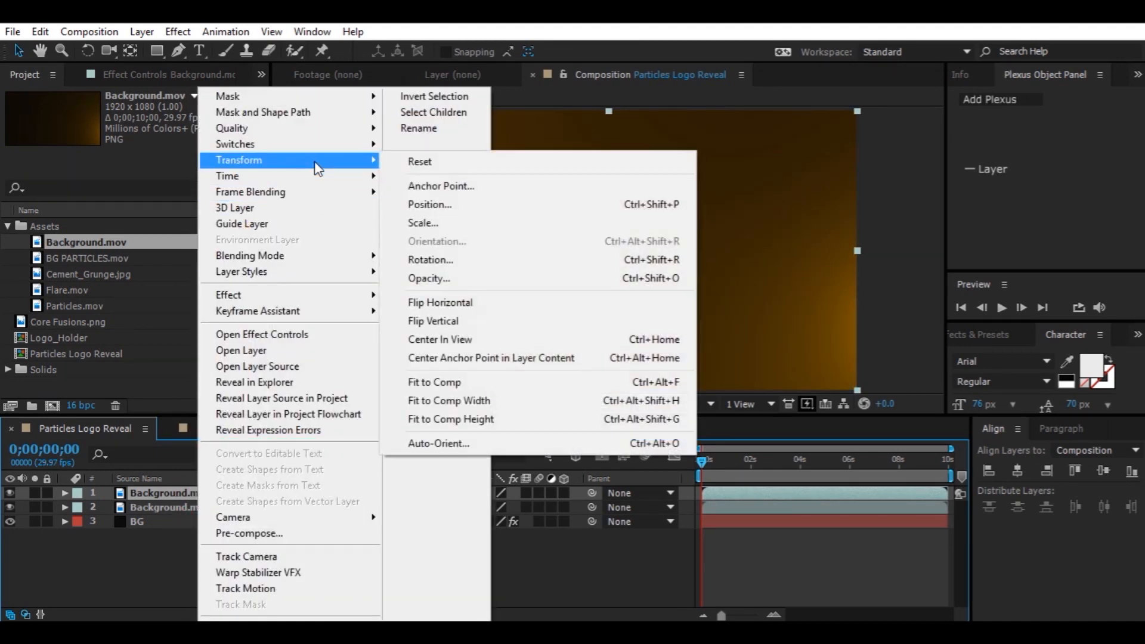
{"action": "left_click", "coordinate": [453, 310]}
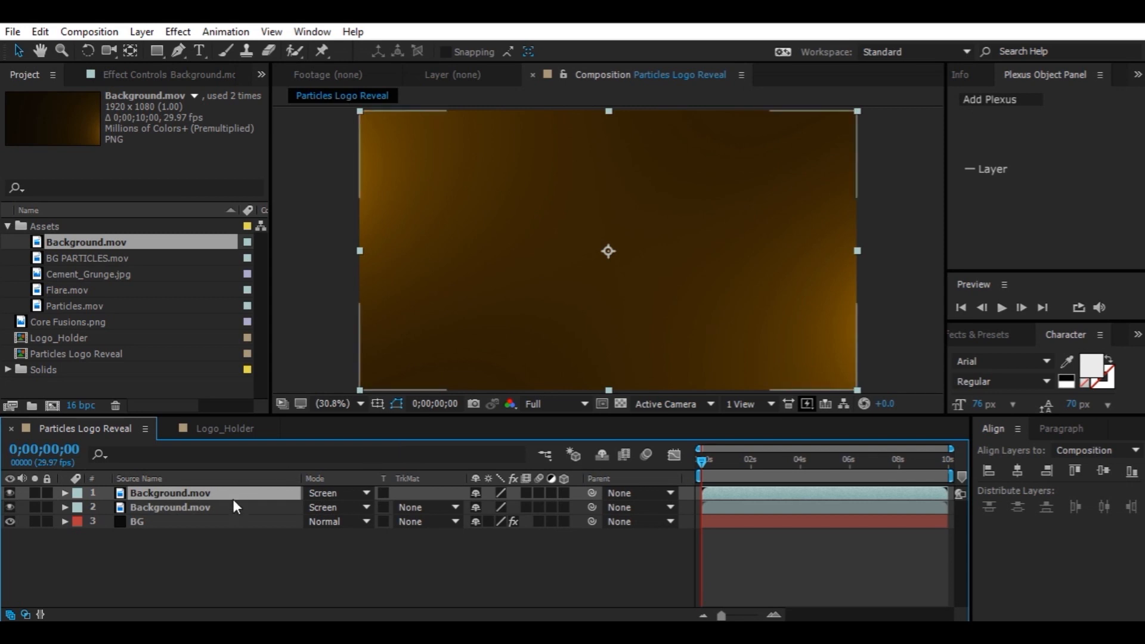
Set the top Background.mov layer's opacity to 50% and the lower copy's opacity to 65%
{"action": "key", "text": "t"}
{"action": "left_click", "coordinate": [483, 508]}
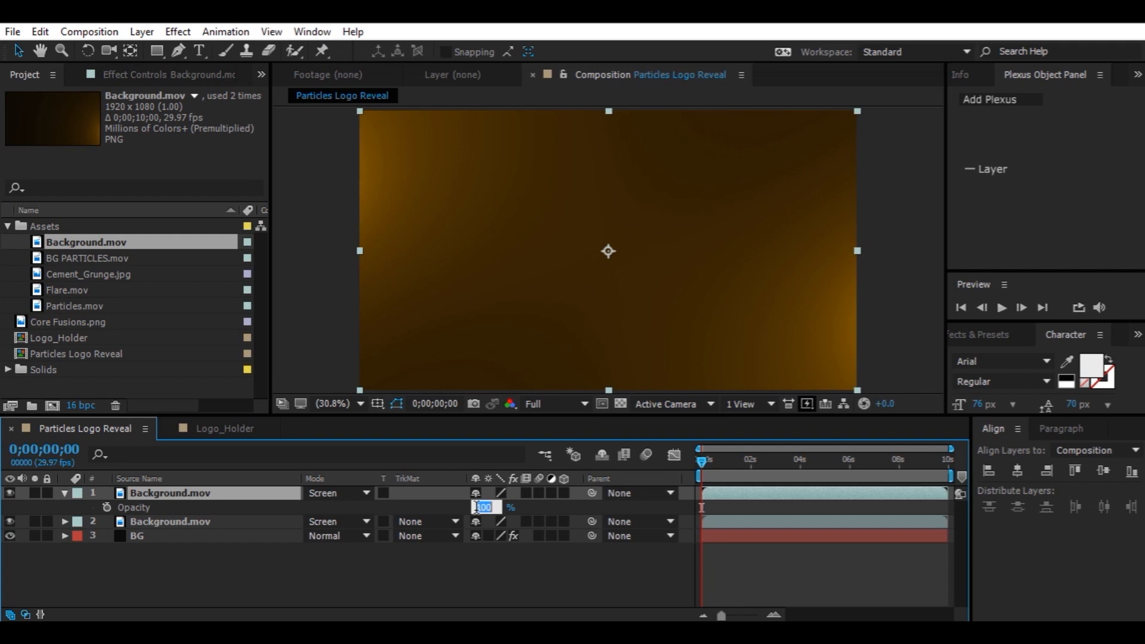
{"action": "type", "text": "50"}
{"action": "key", "text": "Return"}
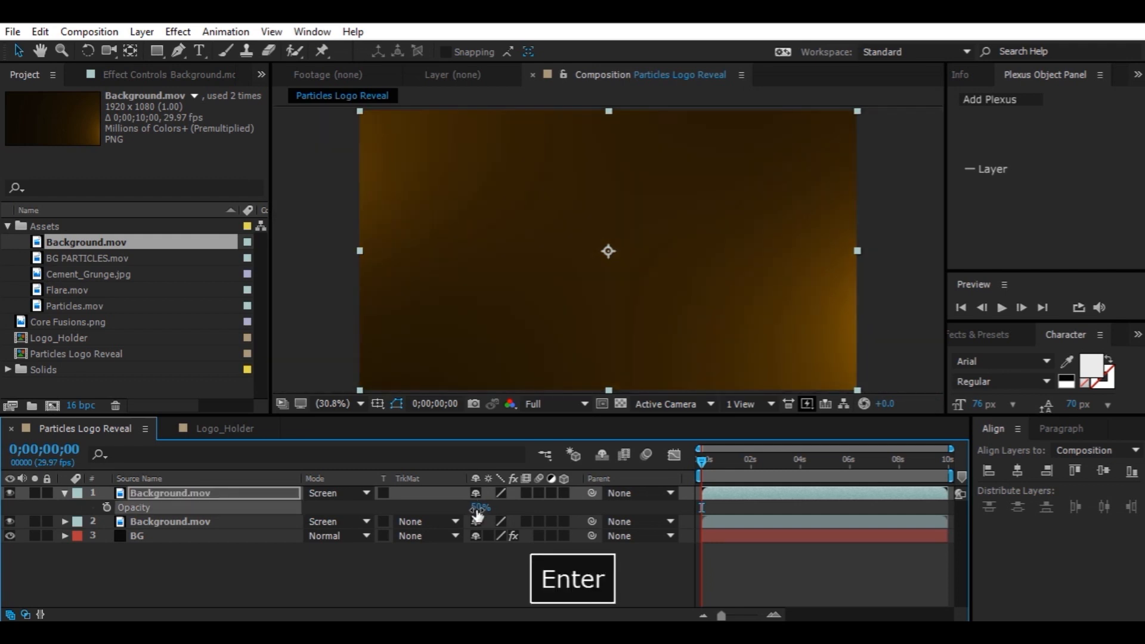
{"action": "left_click", "coordinate": [291, 523]}
{"action": "key", "text": "t"}
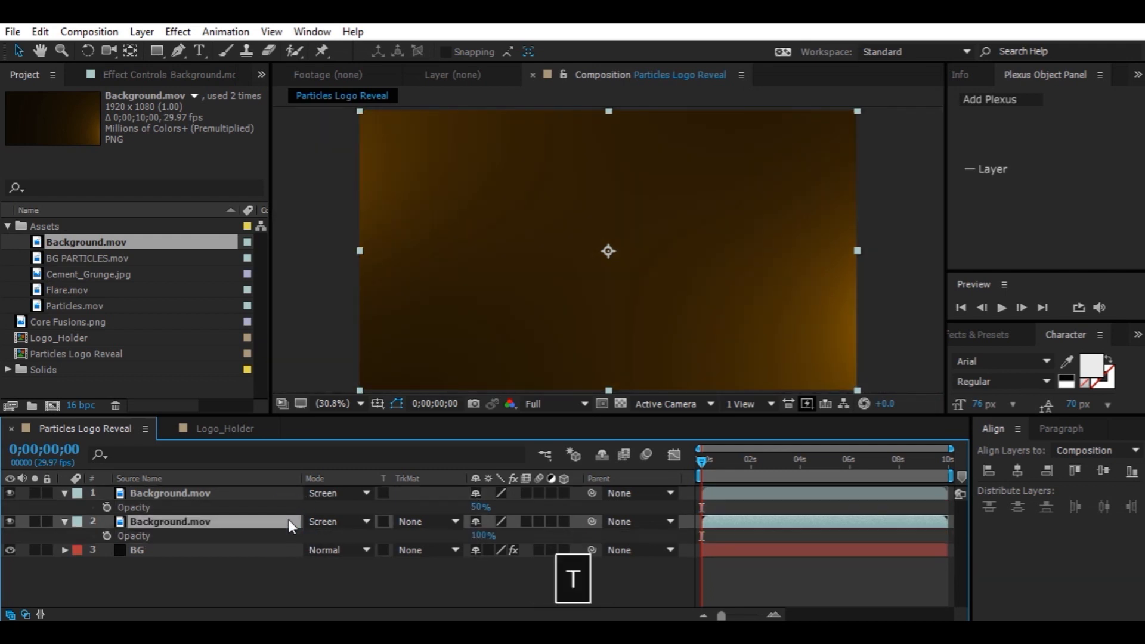
{"action": "left_click", "coordinate": [481, 536]}
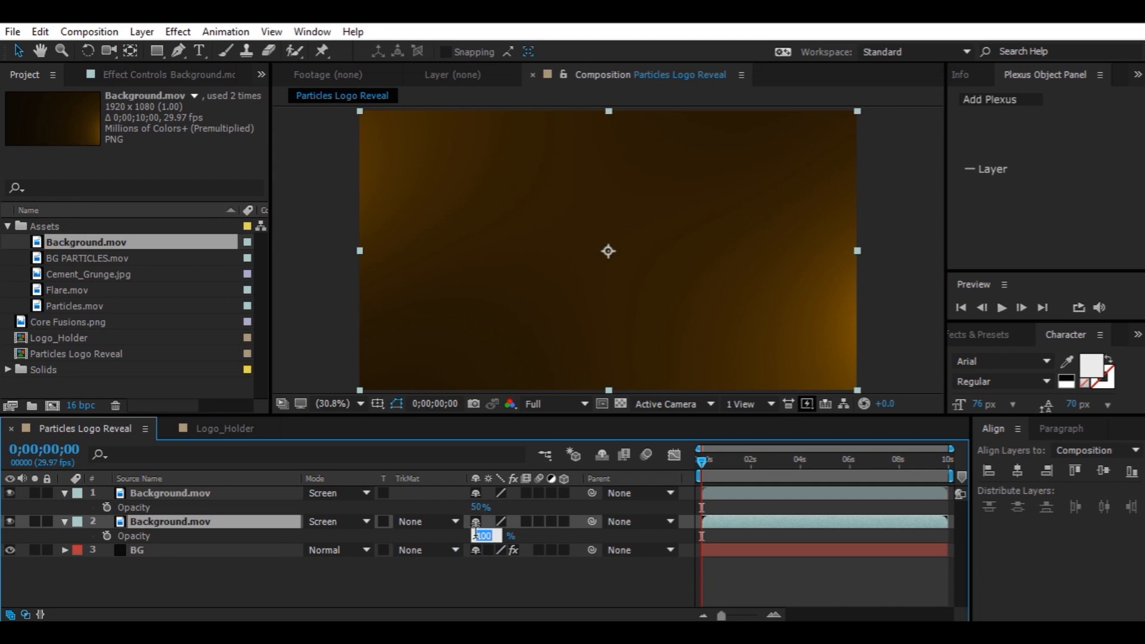
{"action": "type", "text": "65"}
{"action": "key", "text": "Return"}
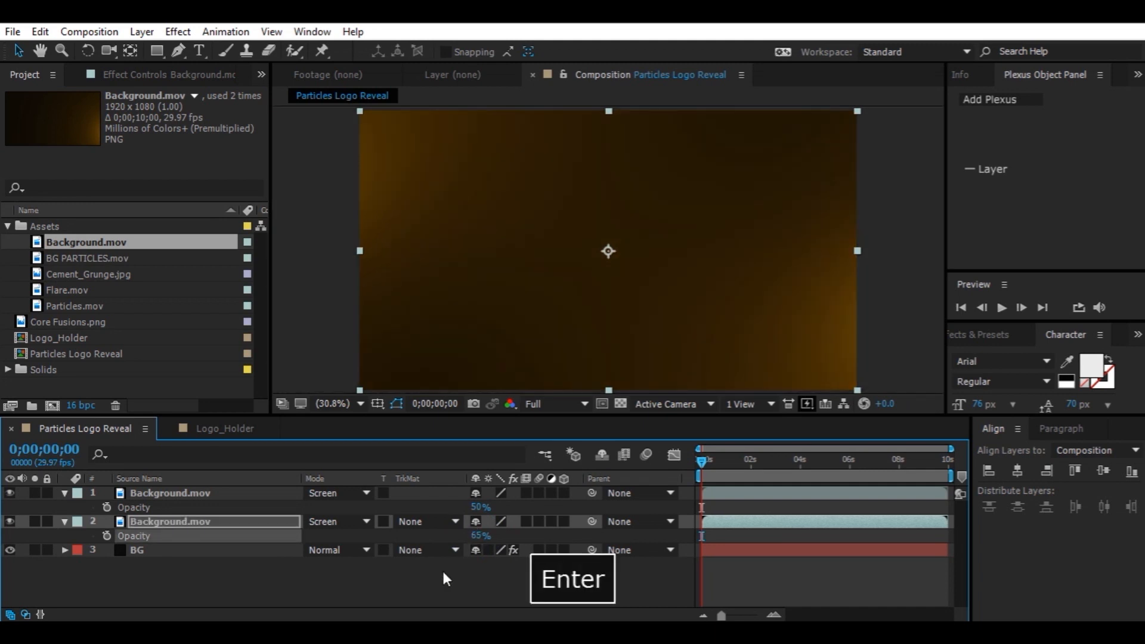
{"action": "left_click", "coordinate": [370, 575]}
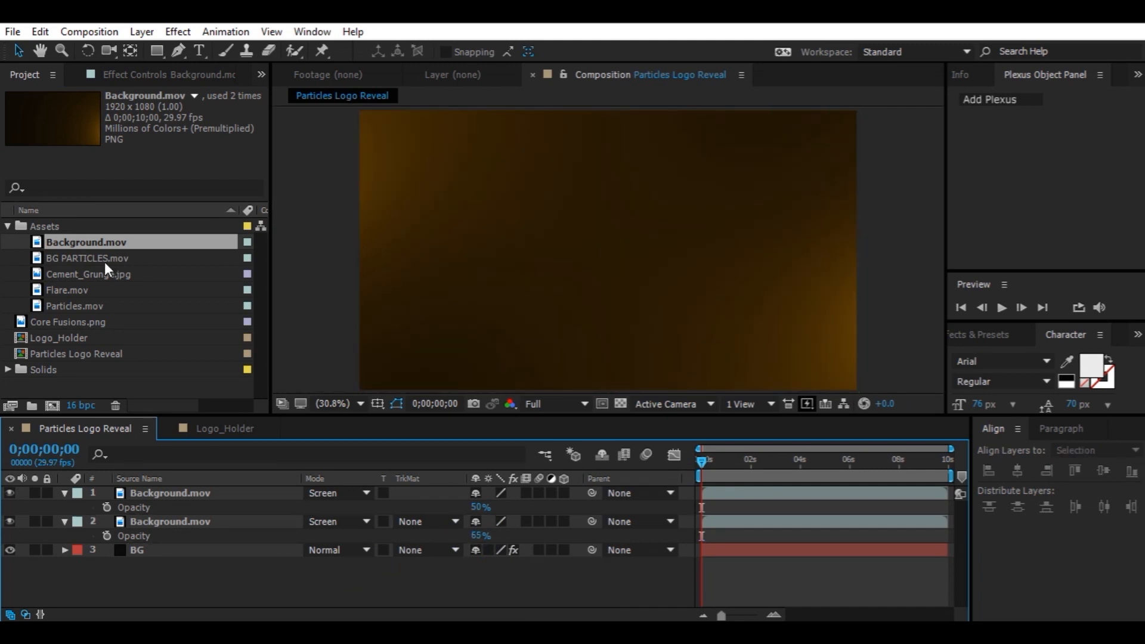
Add BG PARTICLES.mov to the top of the layer stack and move the playhead to about 4 seconds
{"action": "left_click_drag", "start_coordinate": [105, 260], "coordinate": [193, 490]}
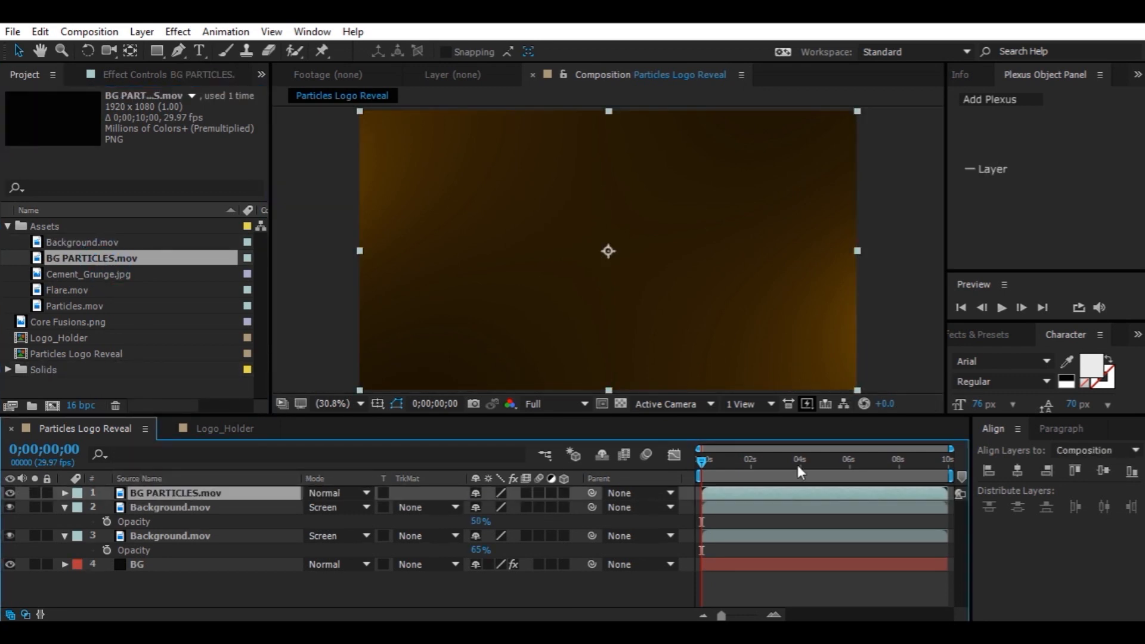
{"action": "left_click_drag", "start_coordinate": [797, 464], "coordinate": [820, 462]}
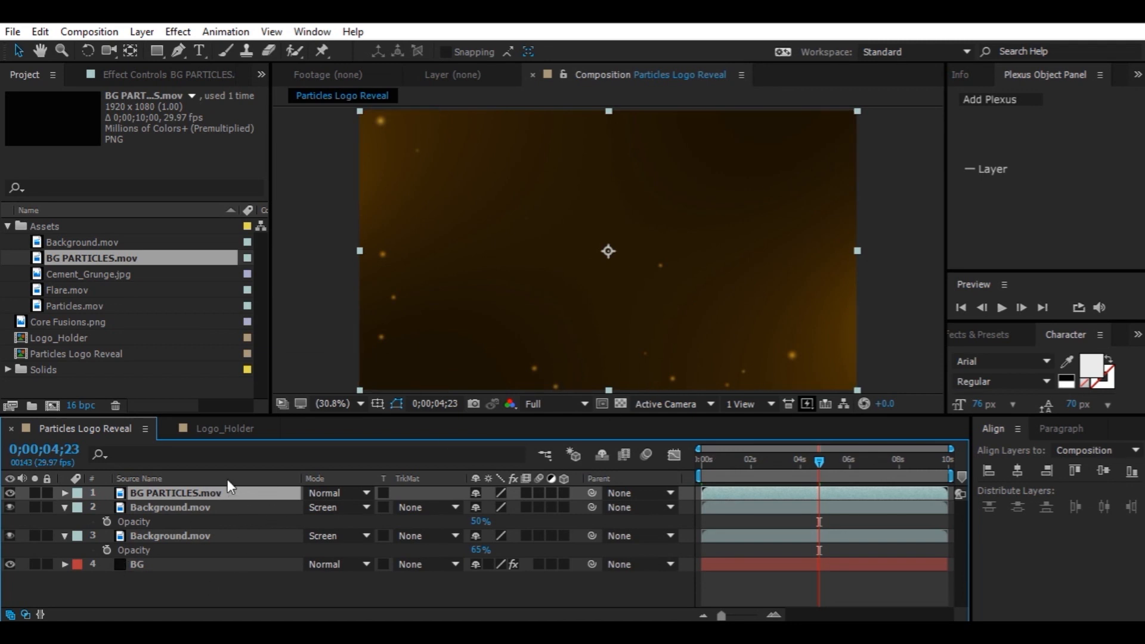
Add Flare.mov to the top of the layer stack and set its blending mode to Screen
{"action": "left_click", "coordinate": [64, 289]}
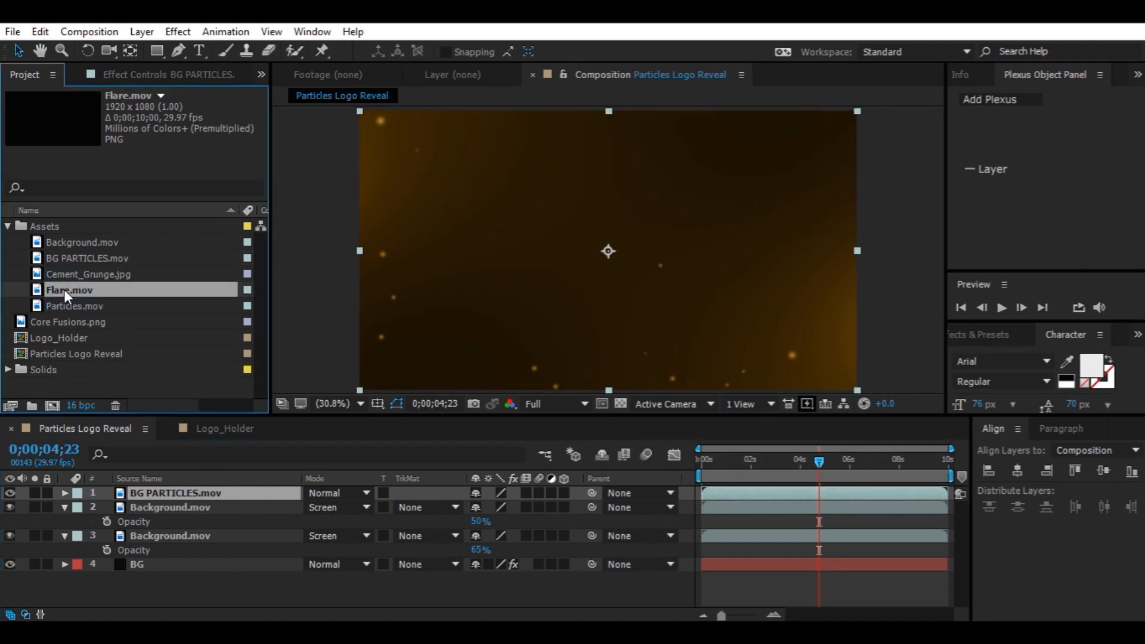
{"action": "left_click_drag", "start_coordinate": [63, 288], "coordinate": [176, 492]}
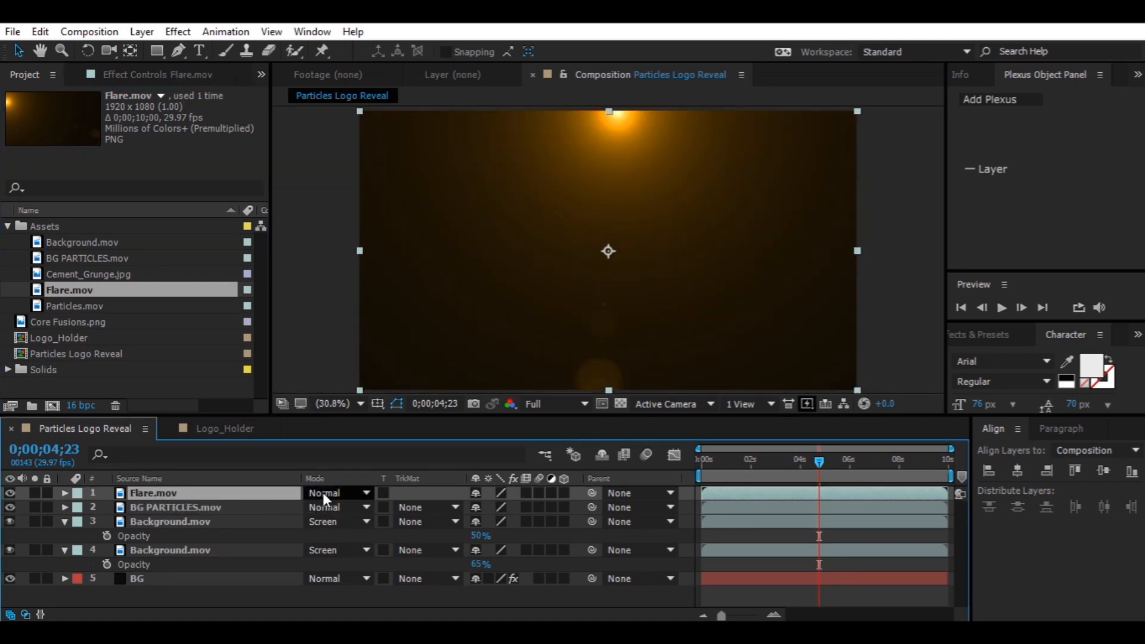
{"action": "left_click", "coordinate": [324, 493]}
{"action": "left_click", "coordinate": [410, 284]}
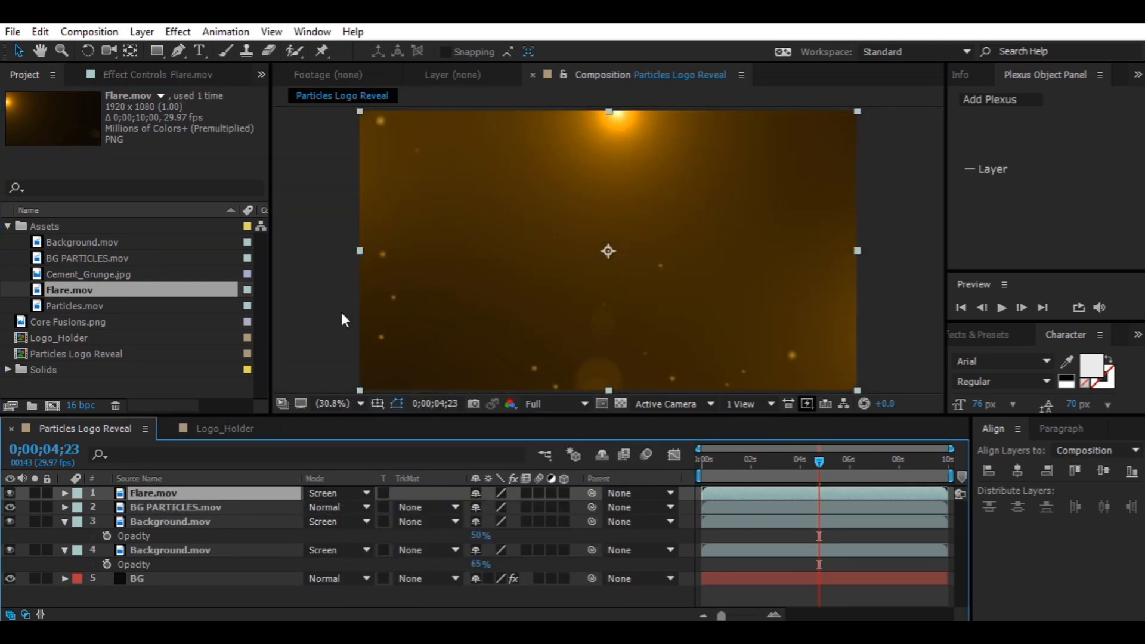
Move the Flare.mov layer below BG PARTICLES.mov and create a new adjustment layer above it
{"action": "left_click_drag", "start_coordinate": [152, 493], "coordinate": [161, 521]}
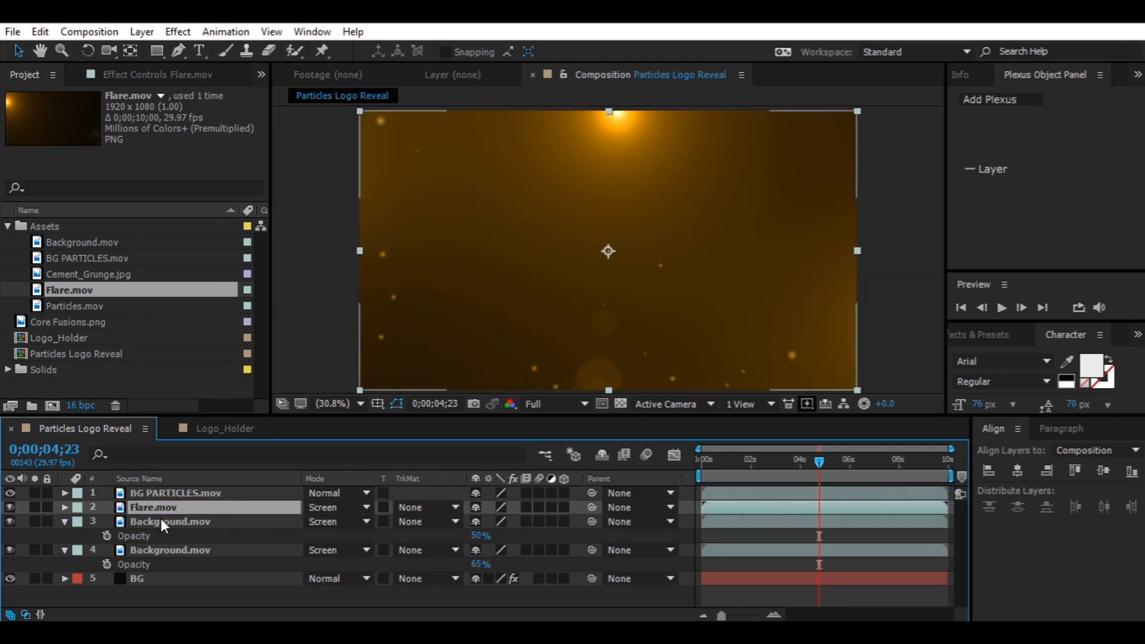
{"action": "left_click", "coordinate": [184, 507]}
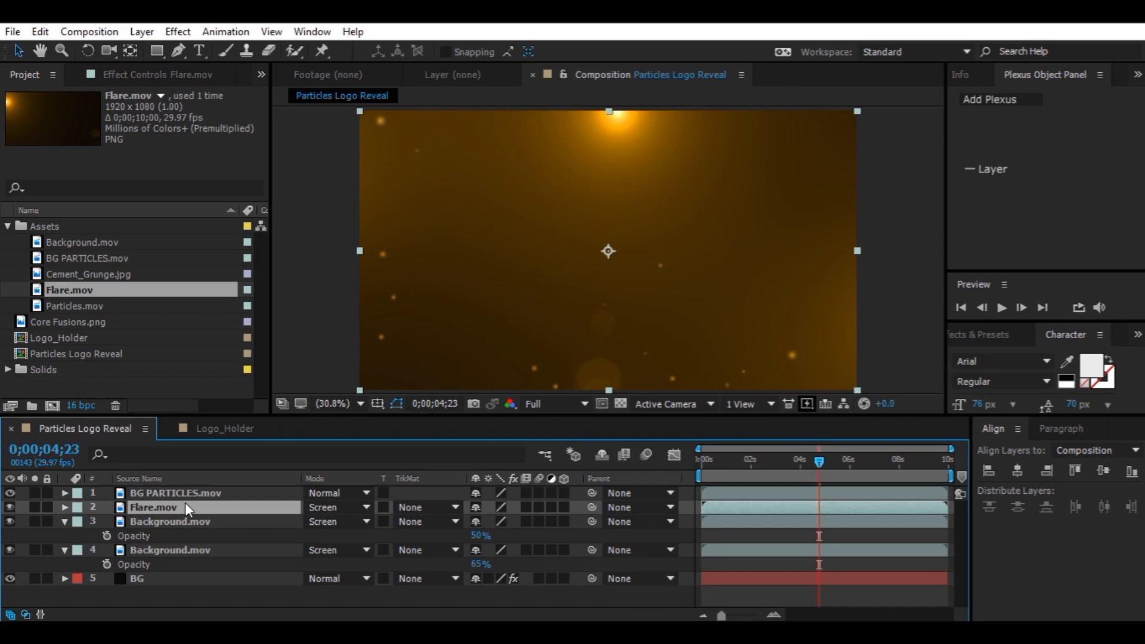
{"action": "key", "text": "ctrl+alt+y"}
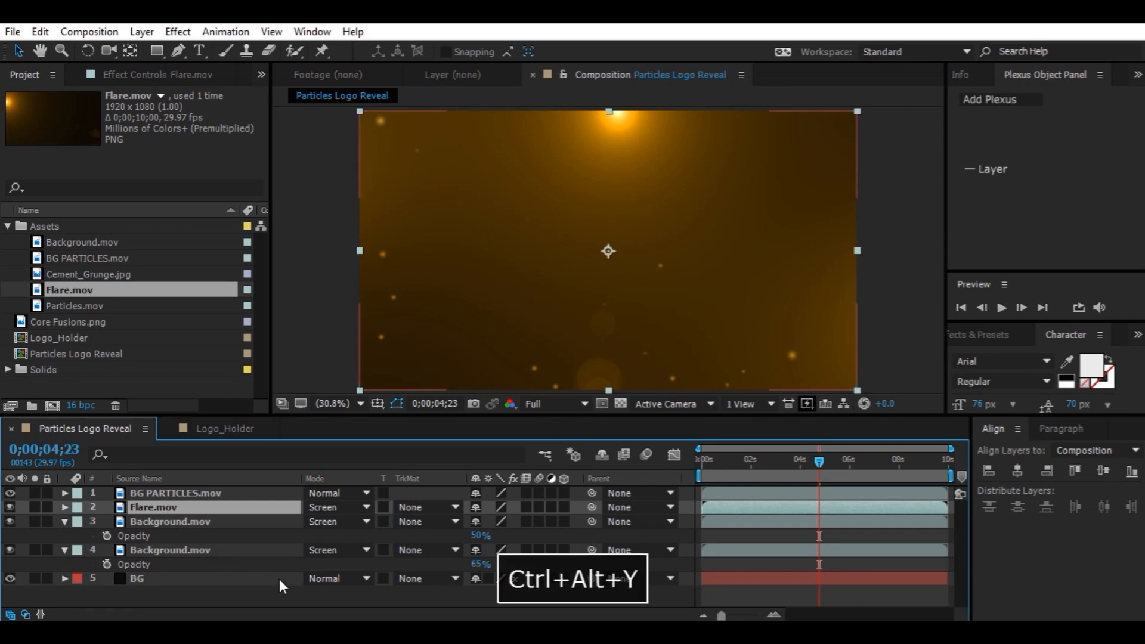
Rename the adjustment layer to CC
{"action": "right_click", "coordinate": [222, 506]}
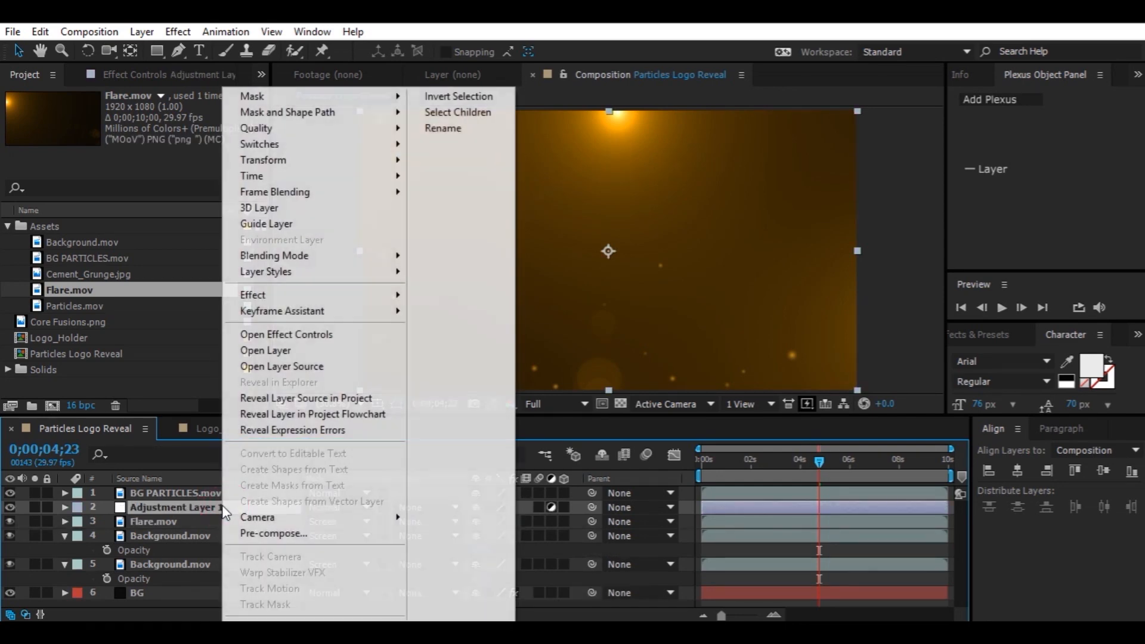
{"action": "left_click", "coordinate": [464, 132]}
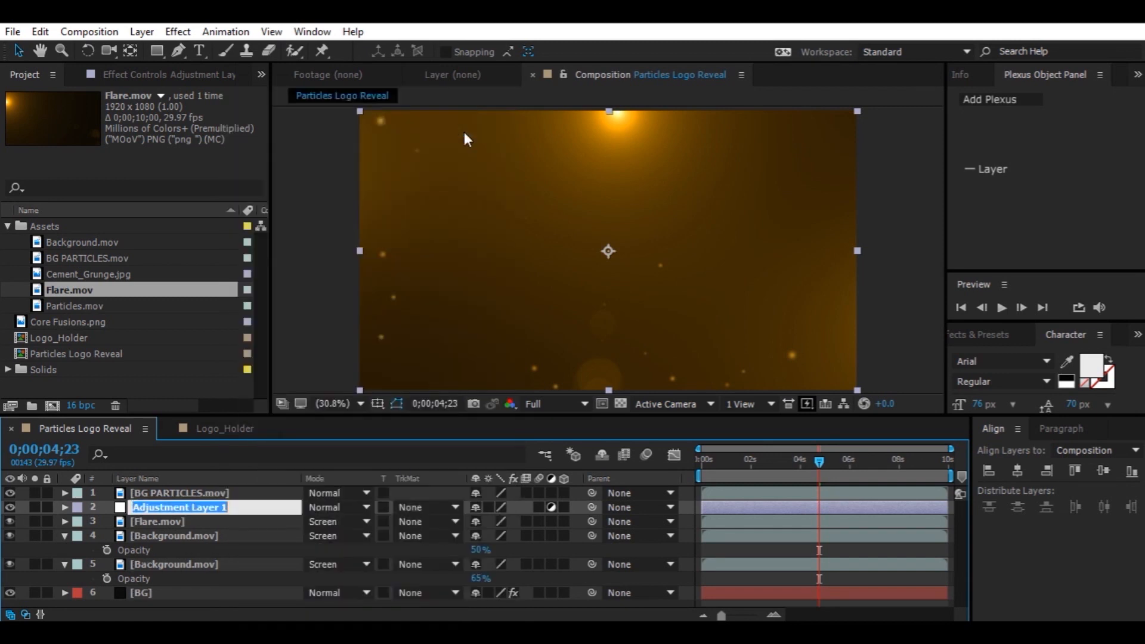
{"action": "type", "text": "CC"}
{"action": "key", "text": "Return"}
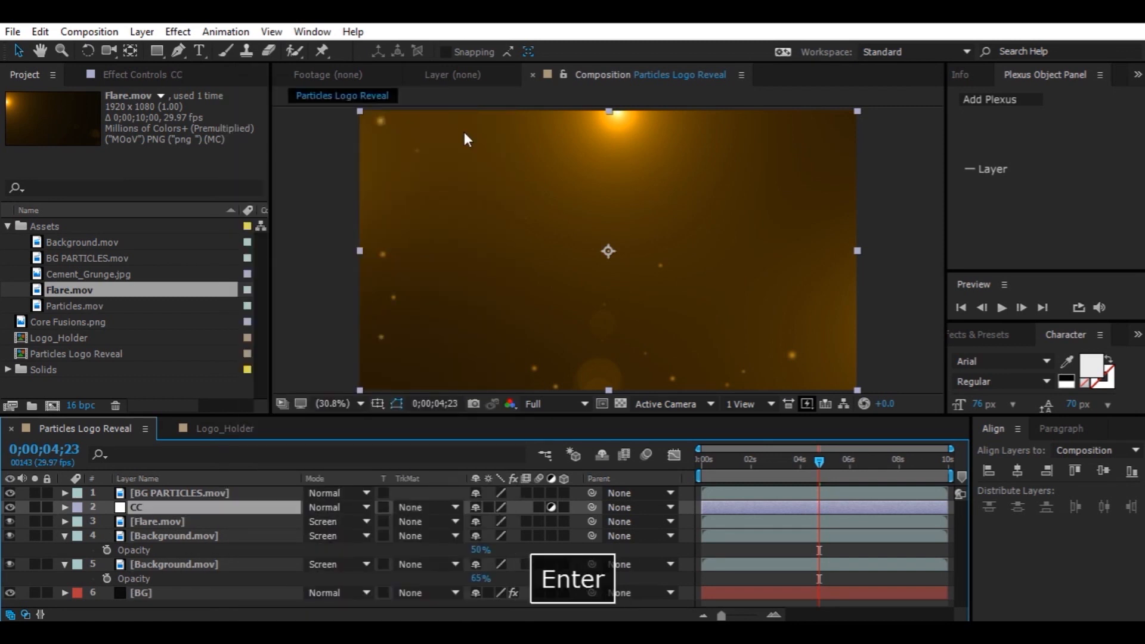
Apply the Curves effect to the CC adjustment layer
{"action": "key", "text": "ctrl+space"}
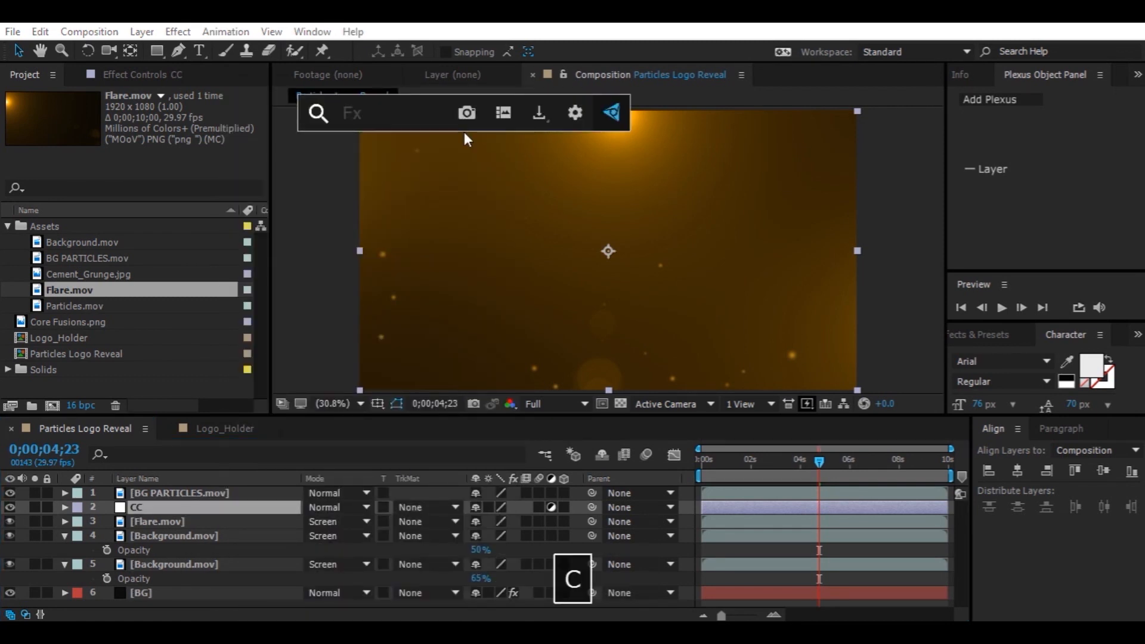
{"action": "type", "text": "curv"}
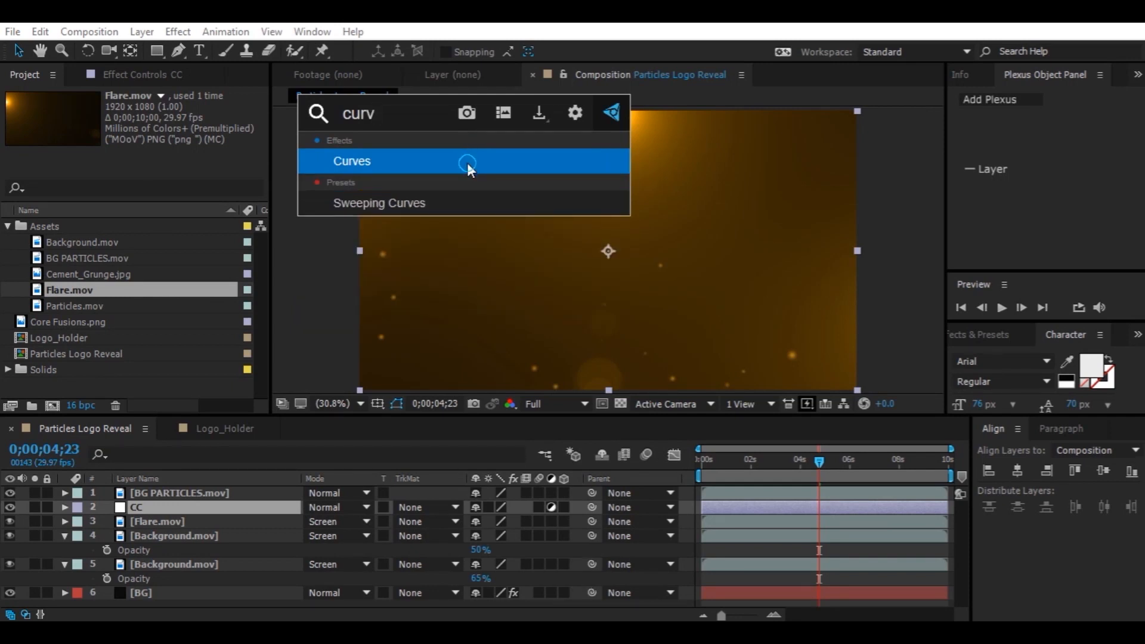
{"action": "left_click", "coordinate": [468, 165]}
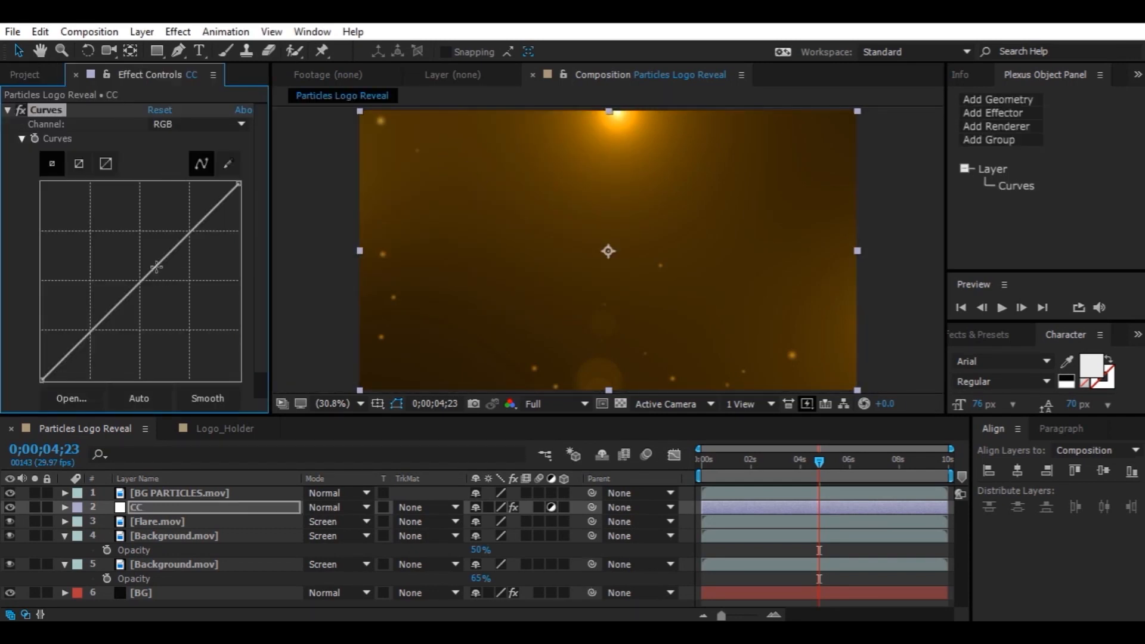
Bend the RGB curve down to darken, and lift the Red and Green channel curves slightly
{"action": "left_click_drag", "start_coordinate": [80, 349], "coordinate": [91, 355]}
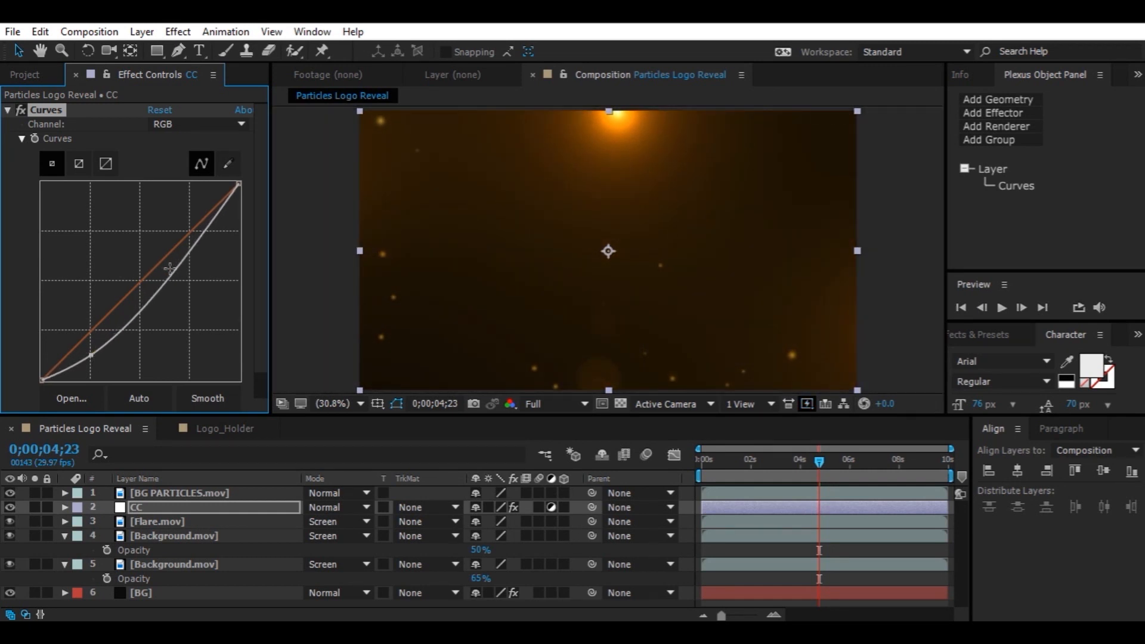
{"action": "left_click", "coordinate": [160, 265]}
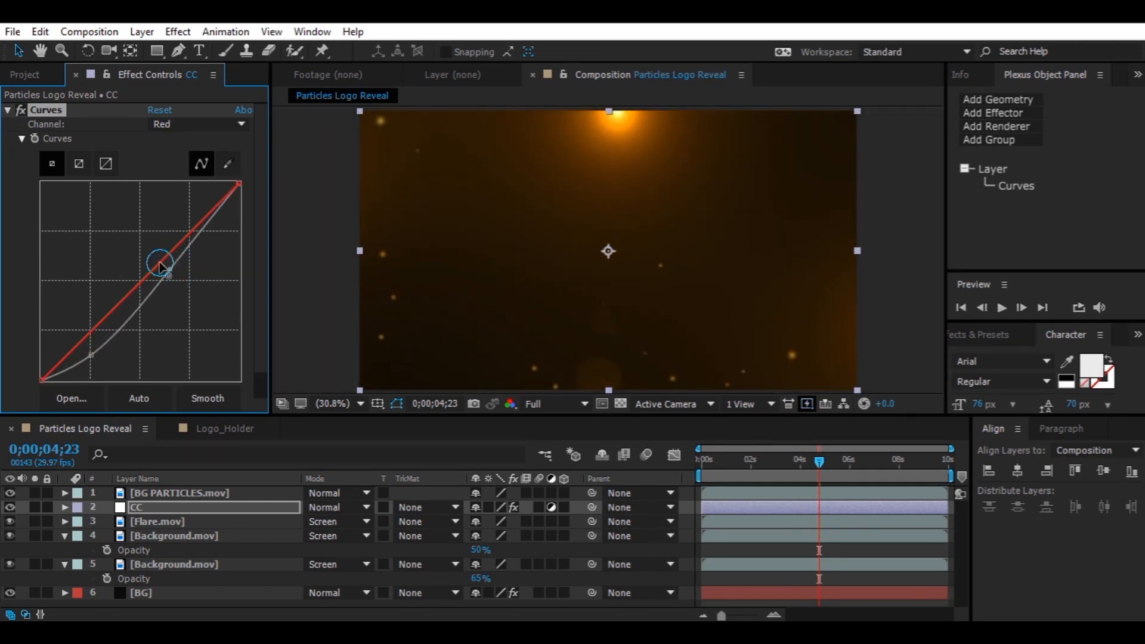
{"action": "left_click_drag", "start_coordinate": [160, 265], "coordinate": [154, 263]}
{"action": "left_click", "coordinate": [64, 358]}
{"action": "left_click_drag", "start_coordinate": [64, 358], "coordinate": [65, 361]}
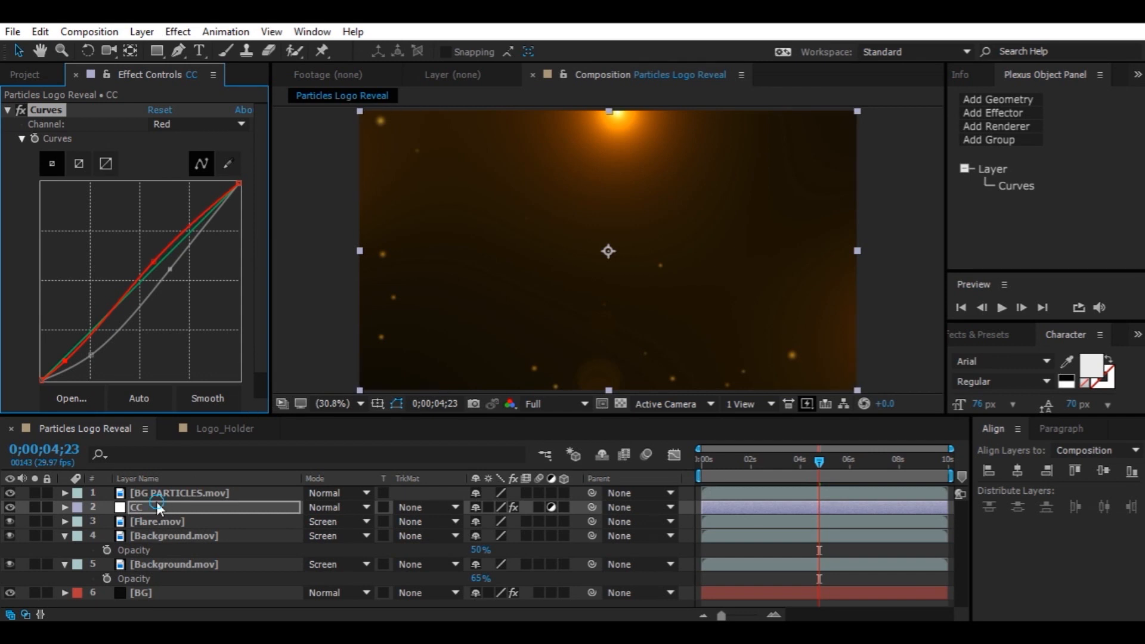
Apply a Photo Filter effect to the CC adjustment layer
{"action": "key", "text": "ctrl+space"}
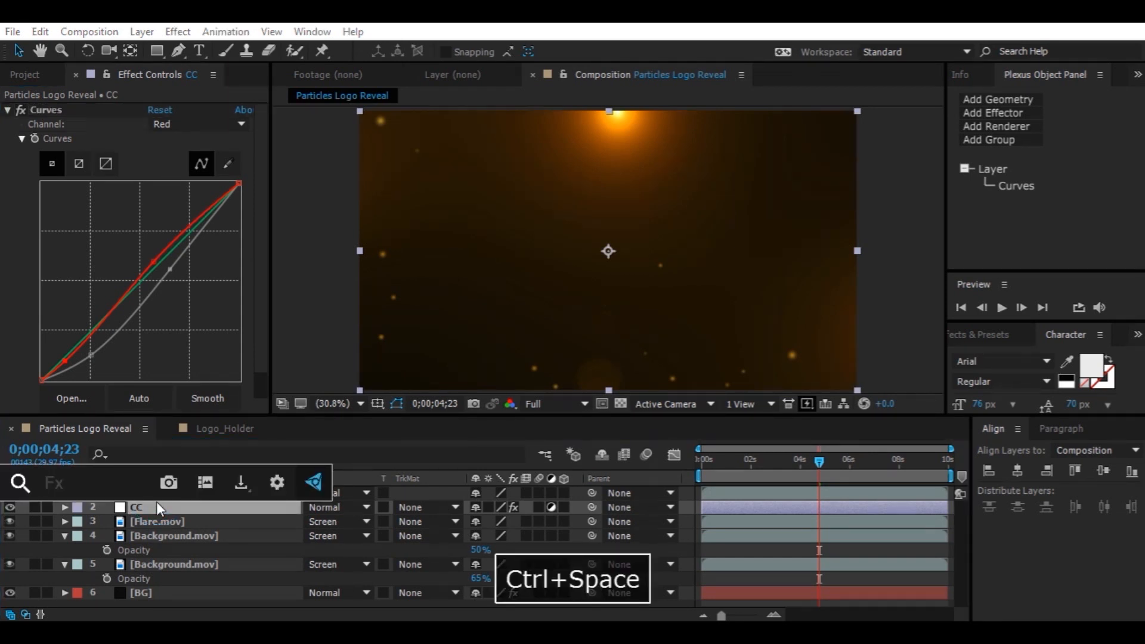
{"action": "type", "text": "photo"}
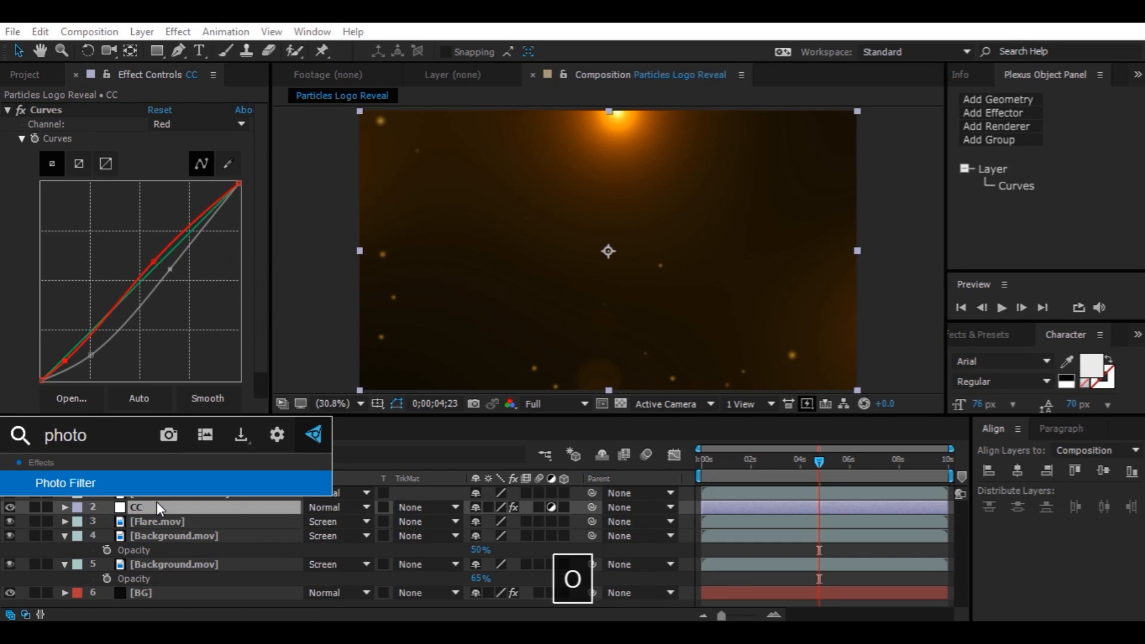
{"action": "left_click", "coordinate": [157, 481]}
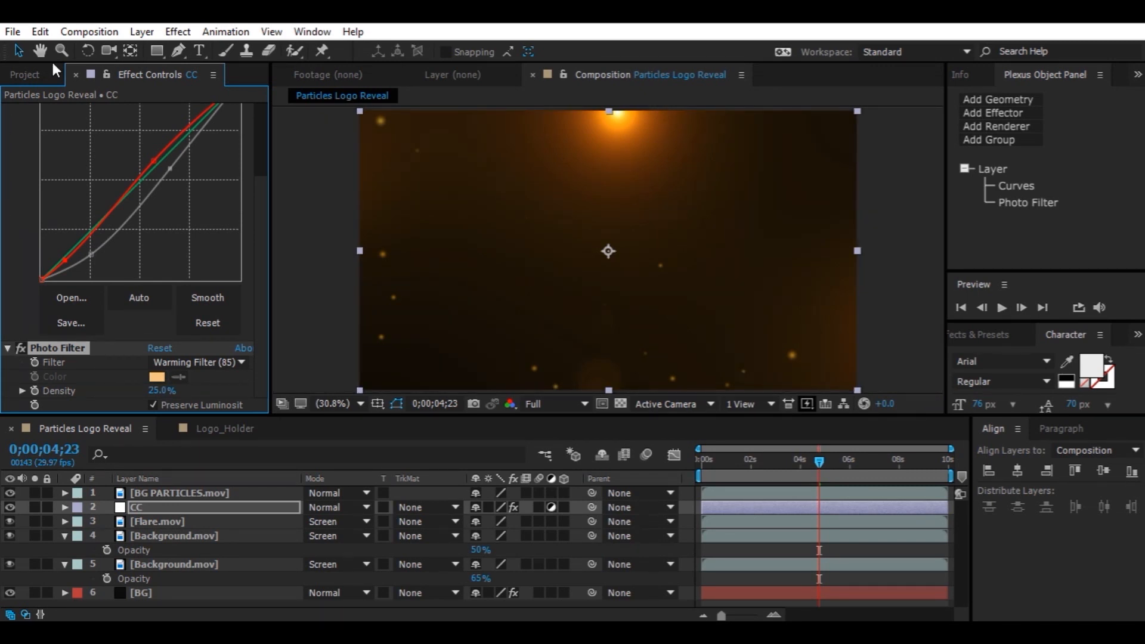
Add Particles.mov to the top of the layer stack and slide it to start at about 2 seconds
{"action": "left_click", "coordinate": [37, 74]}
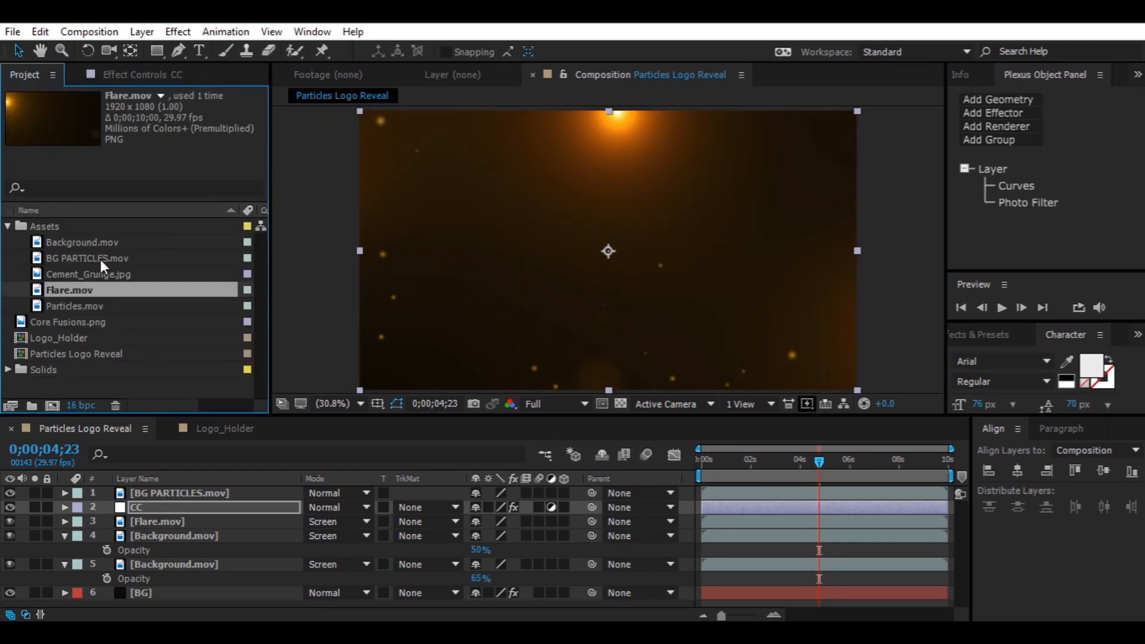
{"action": "left_click_drag", "start_coordinate": [86, 306], "coordinate": [173, 492]}
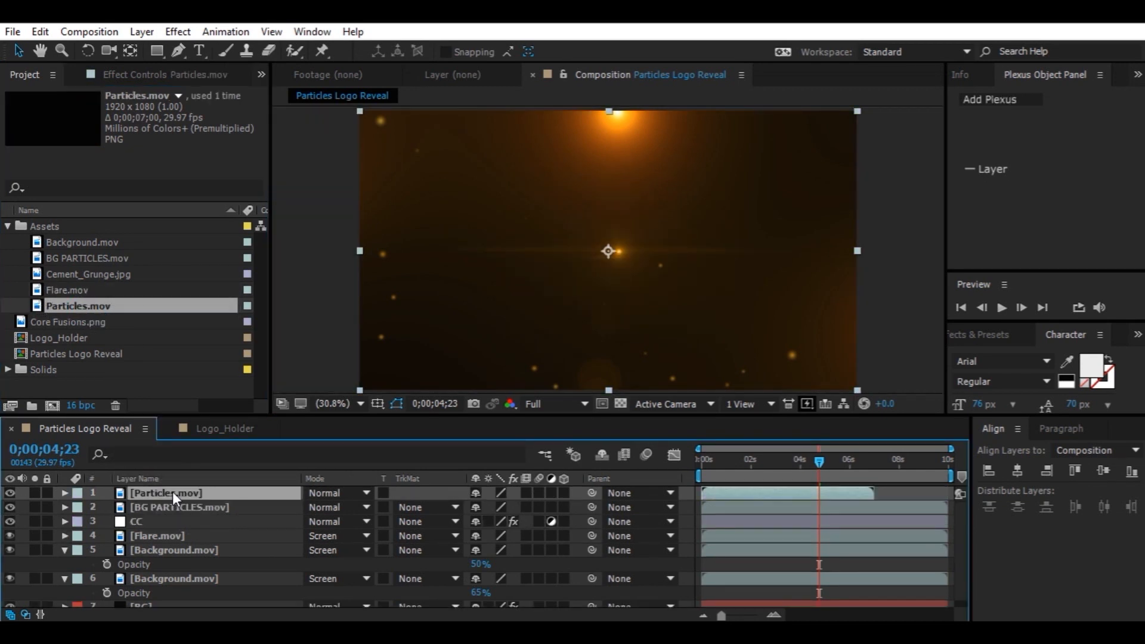
{"action": "left_click_drag", "start_coordinate": [743, 490], "coordinate": [789, 485]}
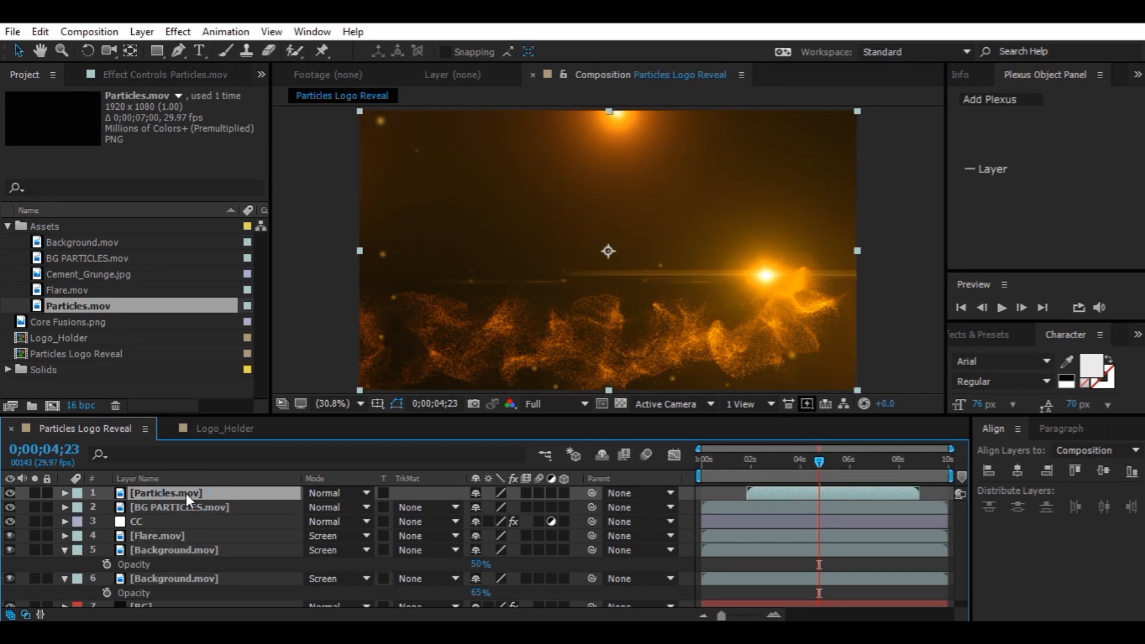
Duplicate the Particles.mov layer and pre-compose both copies into a new composition named Particles
{"action": "key", "text": "ctrl+d"}
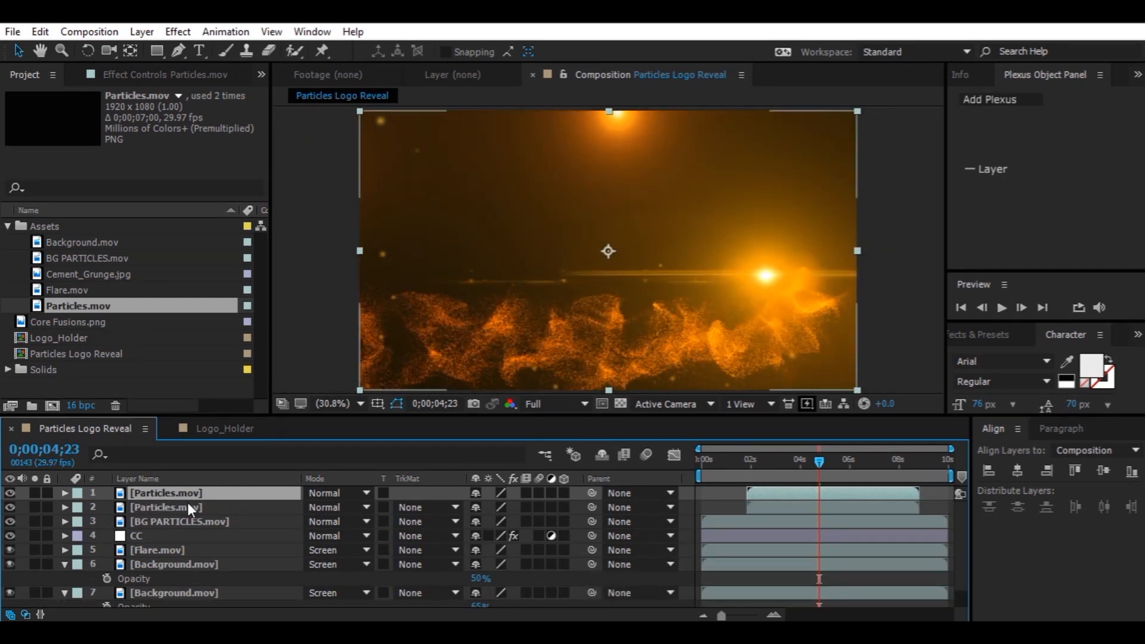
{"action": "left_click", "coordinate": [189, 507], "text": "shift"}
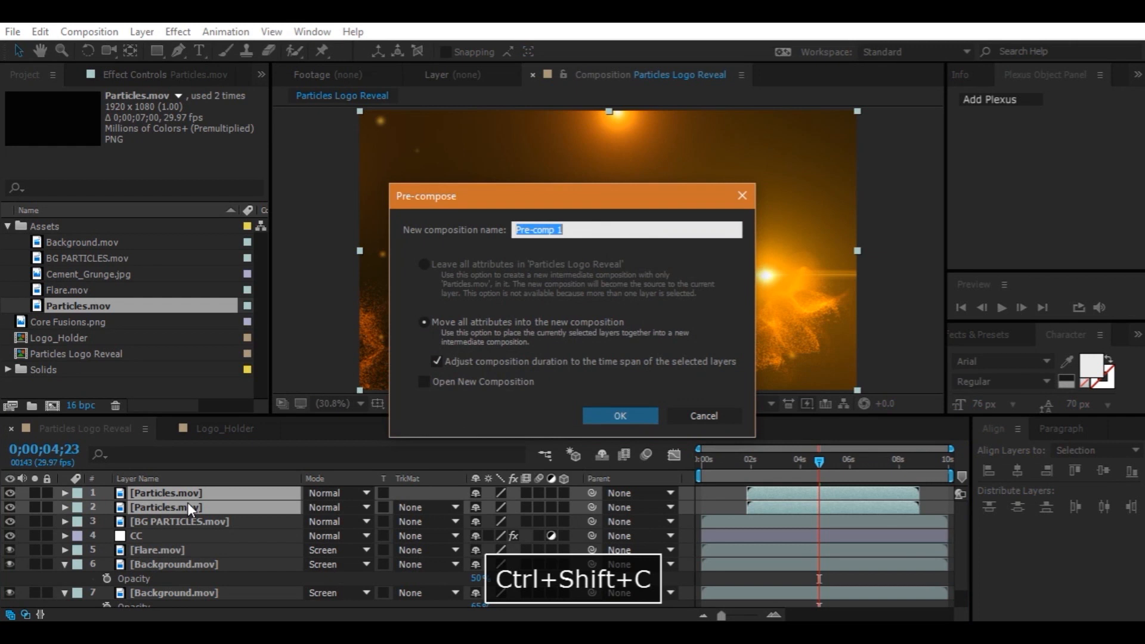
{"action": "type", "text": "Par"}
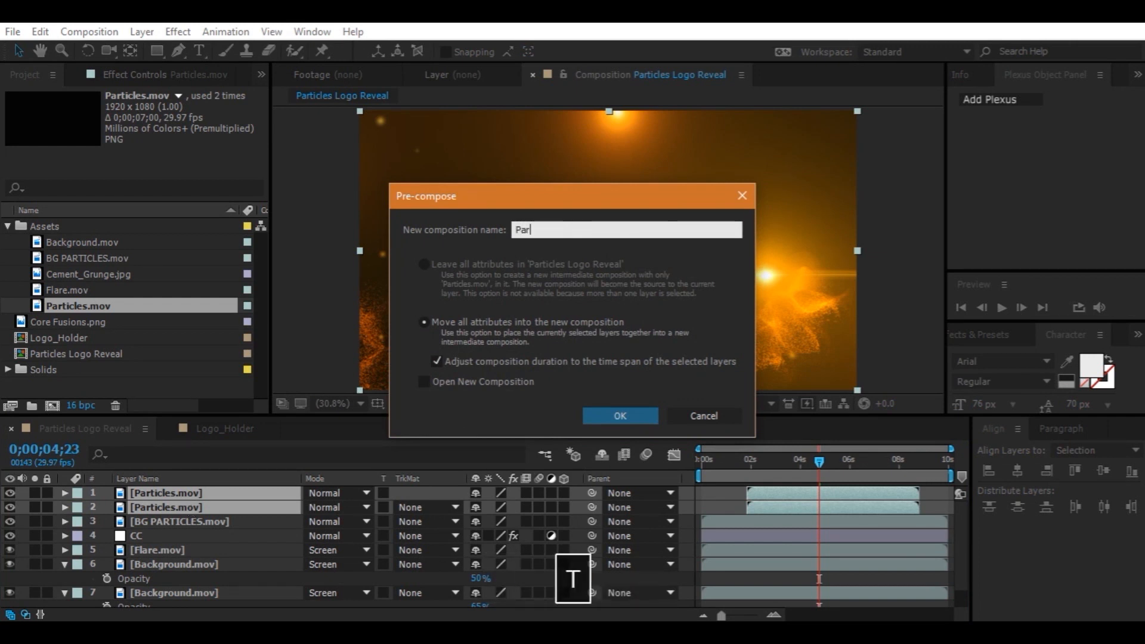
{"action": "type", "text": "ticles"}
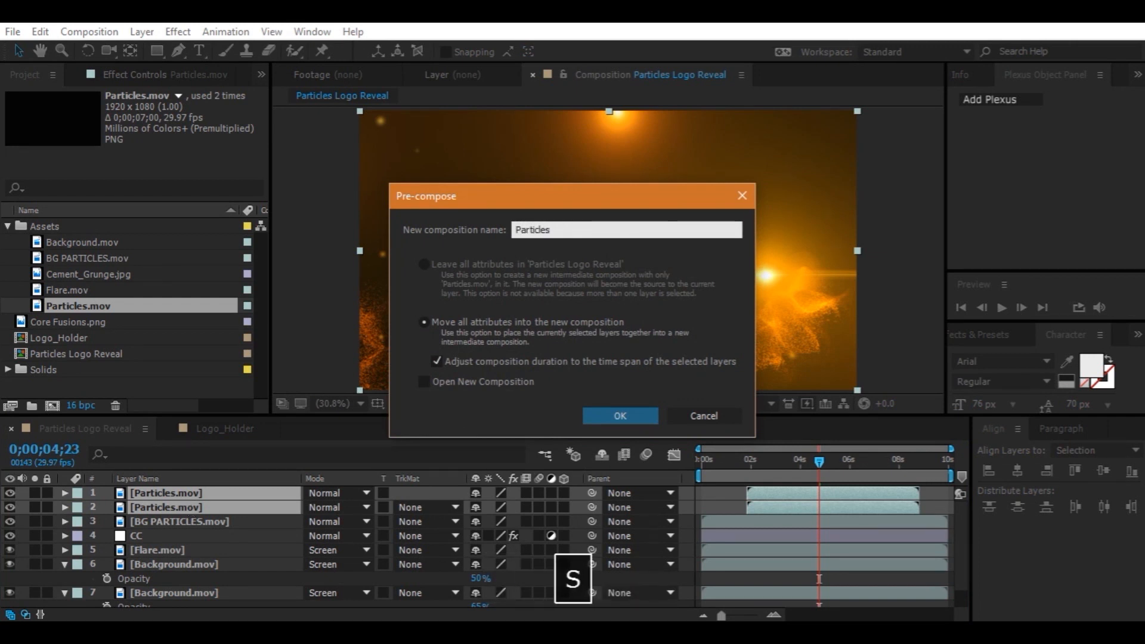
{"action": "key", "text": "Return"}
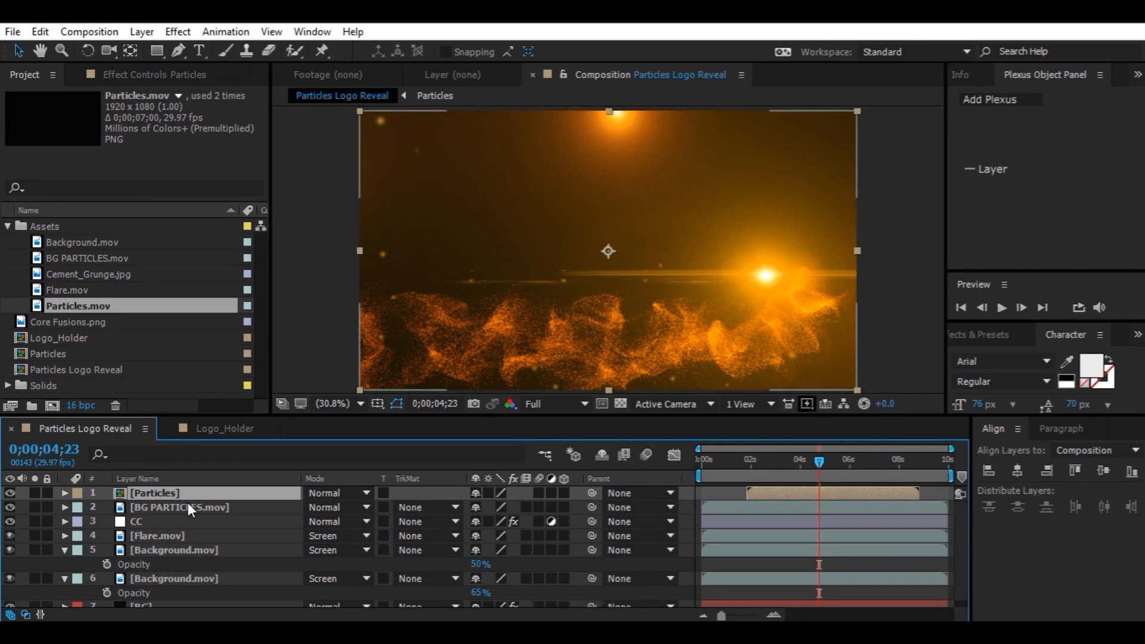
Set the Particles pre-comp layer's blending mode to Screen
{"action": "left_click", "coordinate": [336, 493]}
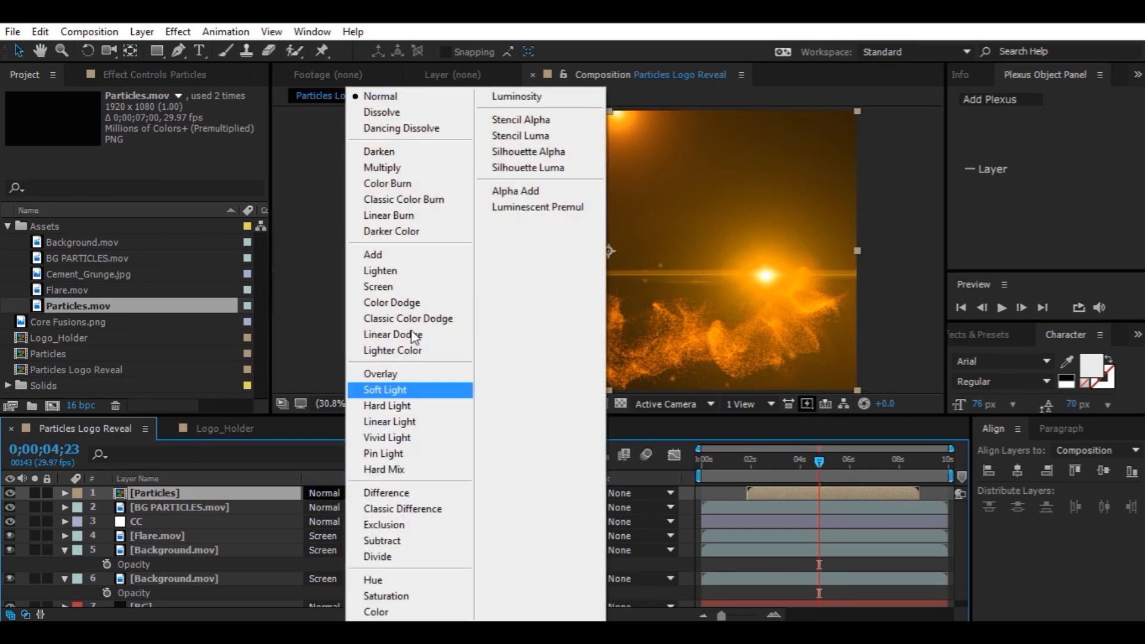
{"action": "left_click", "coordinate": [416, 292]}
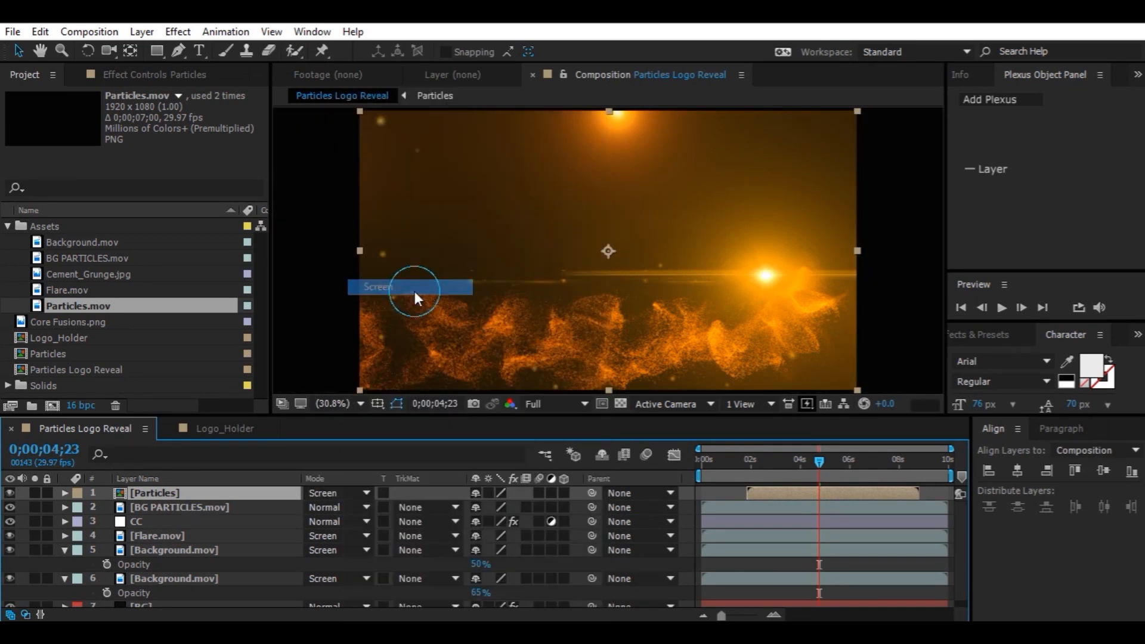
Open the Particles composition and set both Particles.mov layers' blending modes to Screen
{"action": "double_click", "coordinate": [148, 491]}
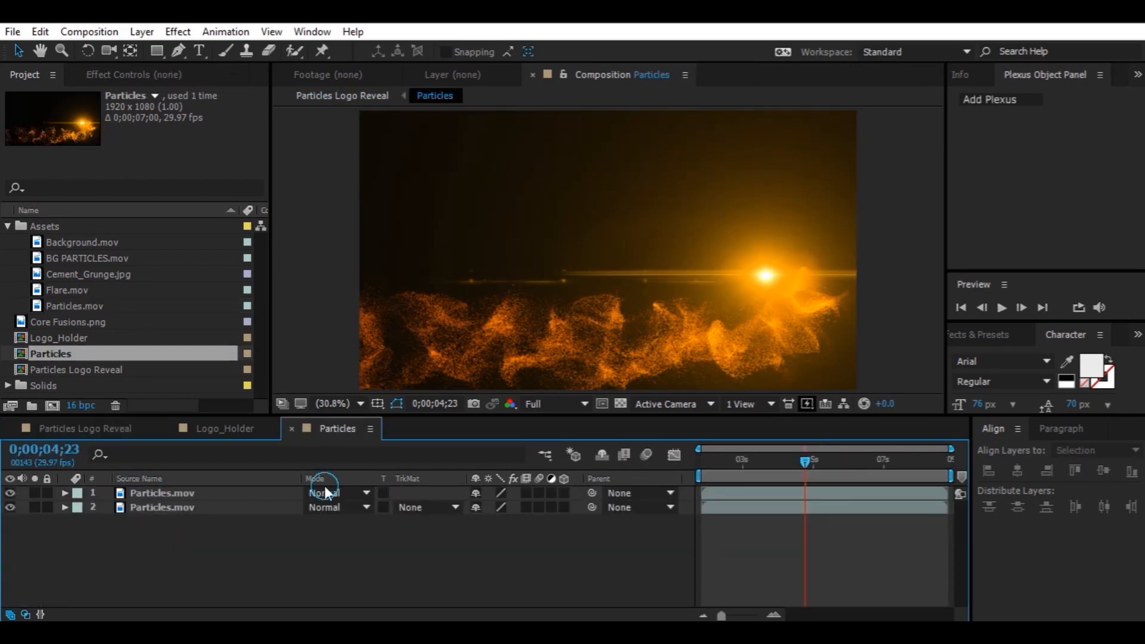
{"action": "left_click", "coordinate": [324, 490]}
{"action": "left_click", "coordinate": [417, 282]}
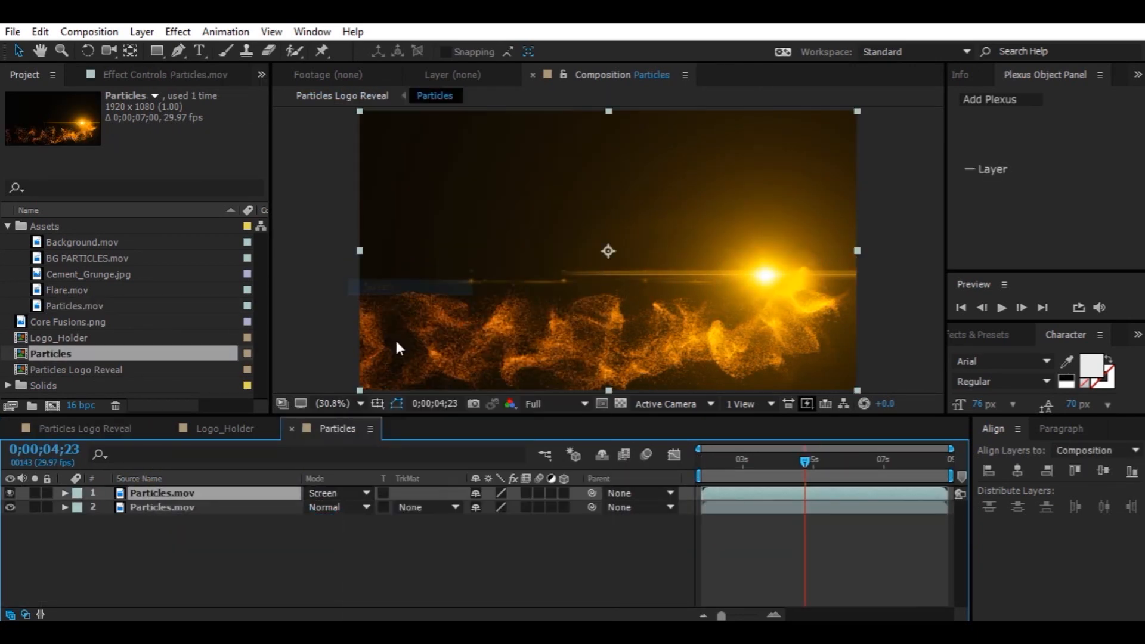
{"action": "left_click", "coordinate": [349, 506]}
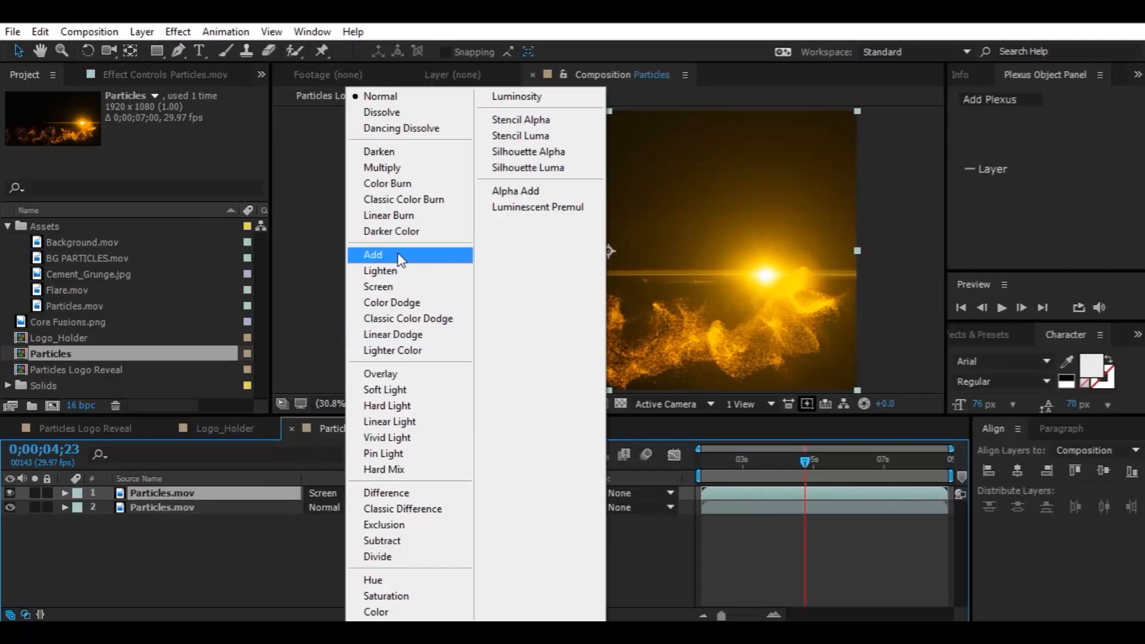
{"action": "left_click", "coordinate": [382, 287]}
{"action": "left_click", "coordinate": [217, 556]}
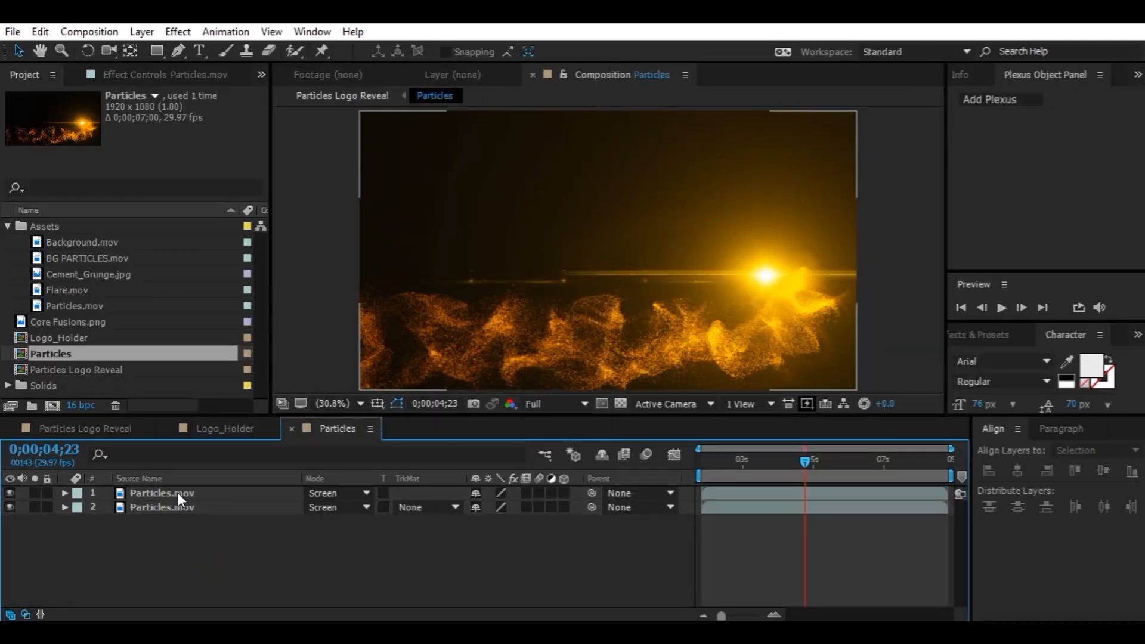
Return to the Particles Logo Reveal composition, duplicate the Particles pre-comp layer and flip the copy horizontally
{"action": "left_click", "coordinate": [139, 428]}
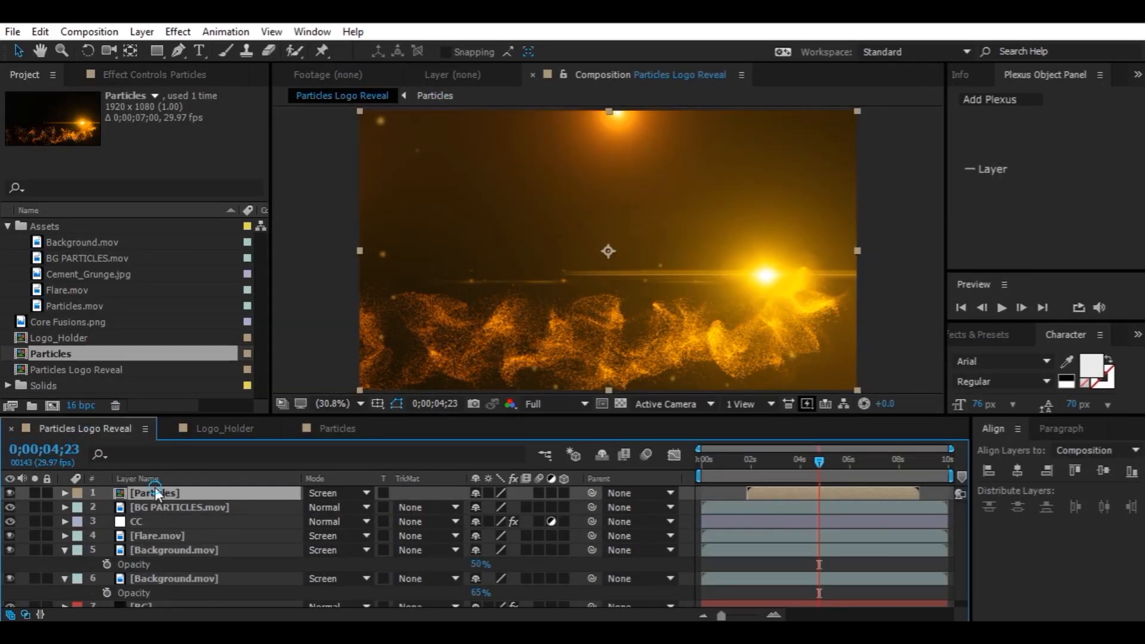
{"action": "key", "text": "ctrl+d"}
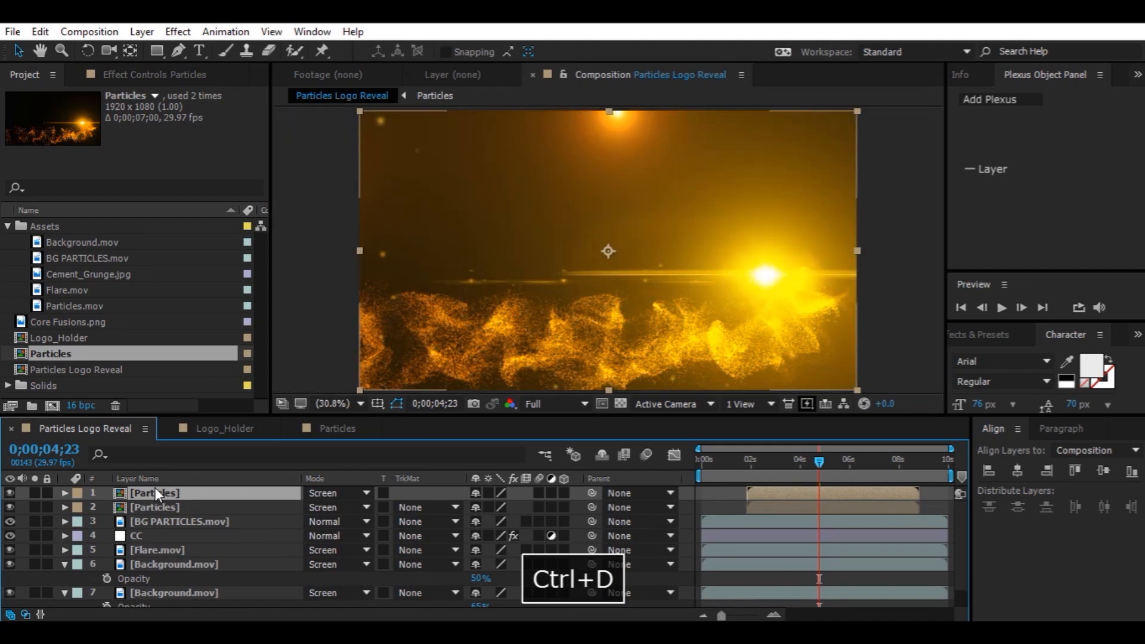
{"action": "right_click", "coordinate": [169, 499]}
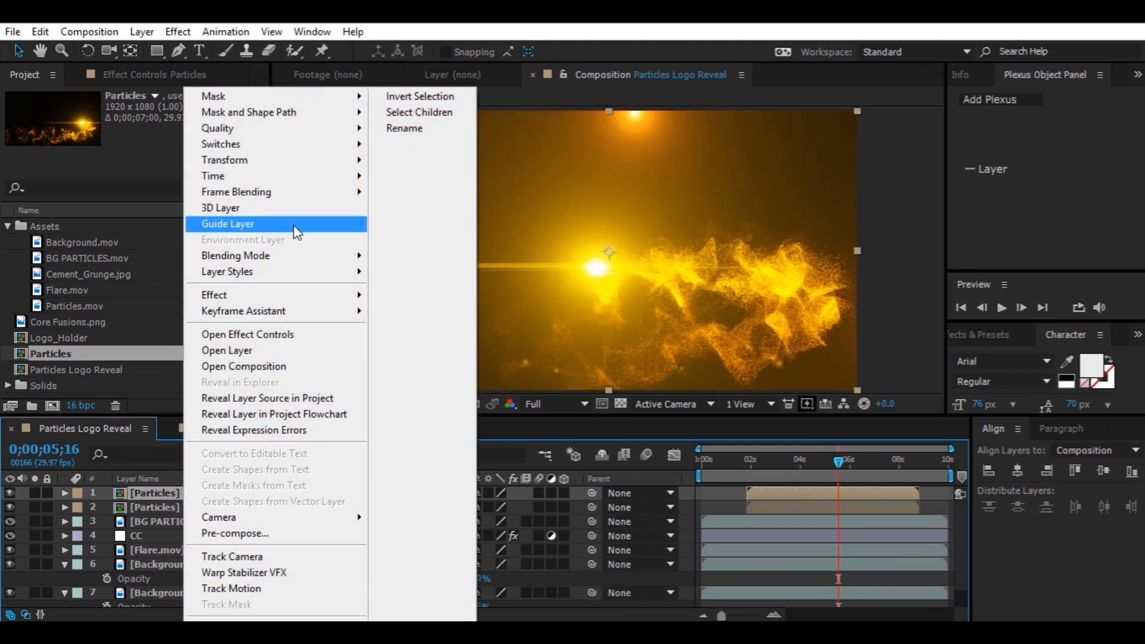
{"action": "mouse_move", "coordinate": [329, 161]}
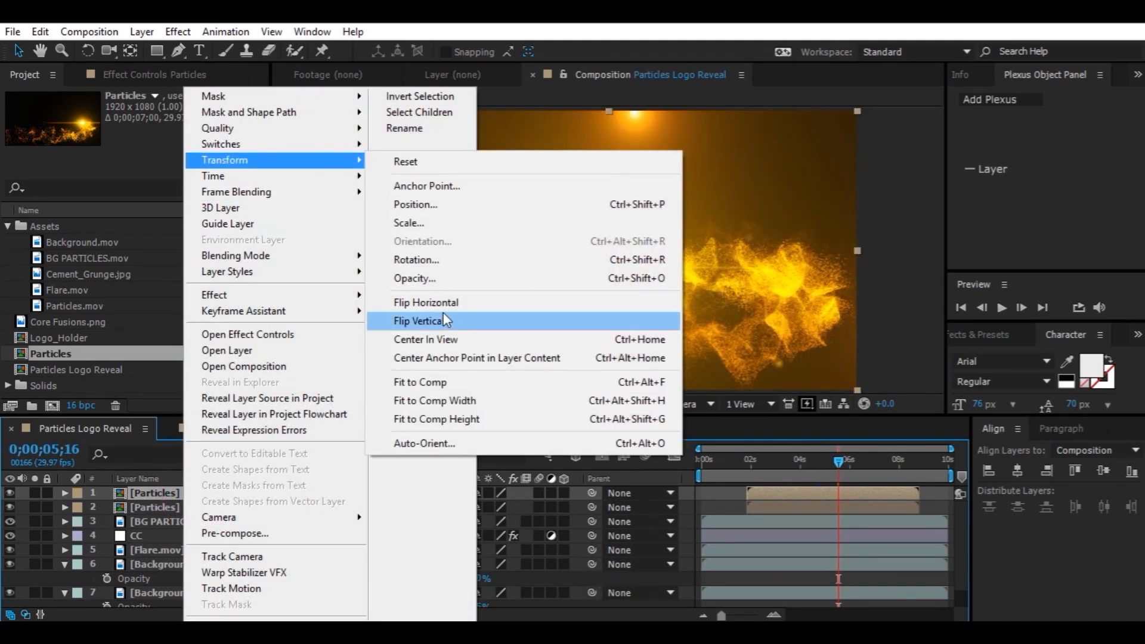
{"action": "left_click", "coordinate": [443, 306]}
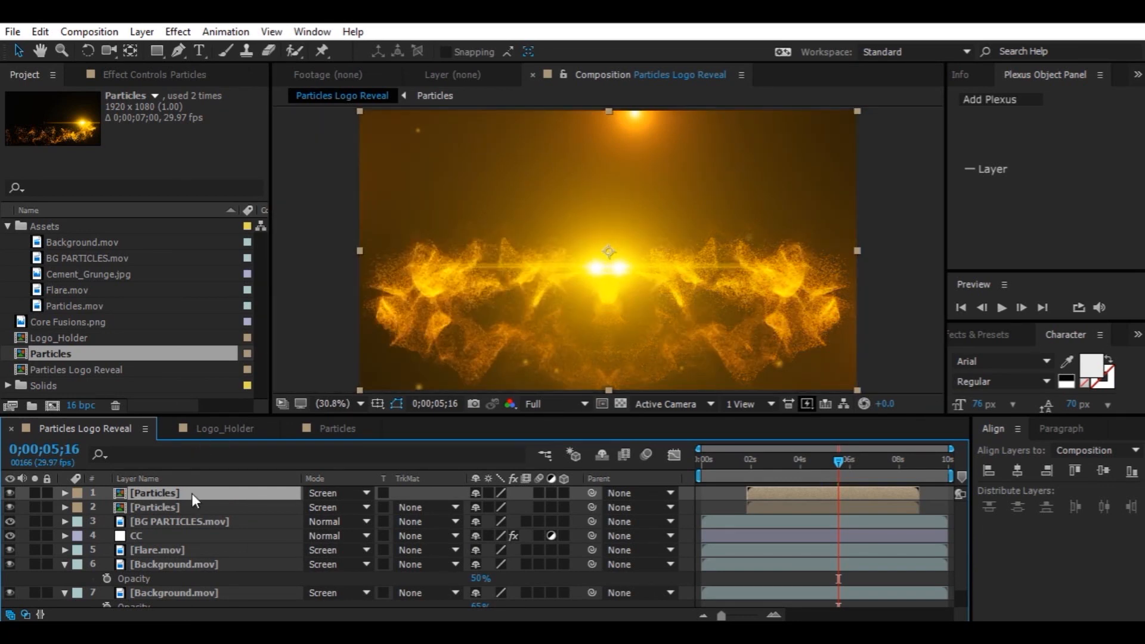
Flip the top Particles layer vertically as well
{"action": "right_click", "coordinate": [186, 495]}
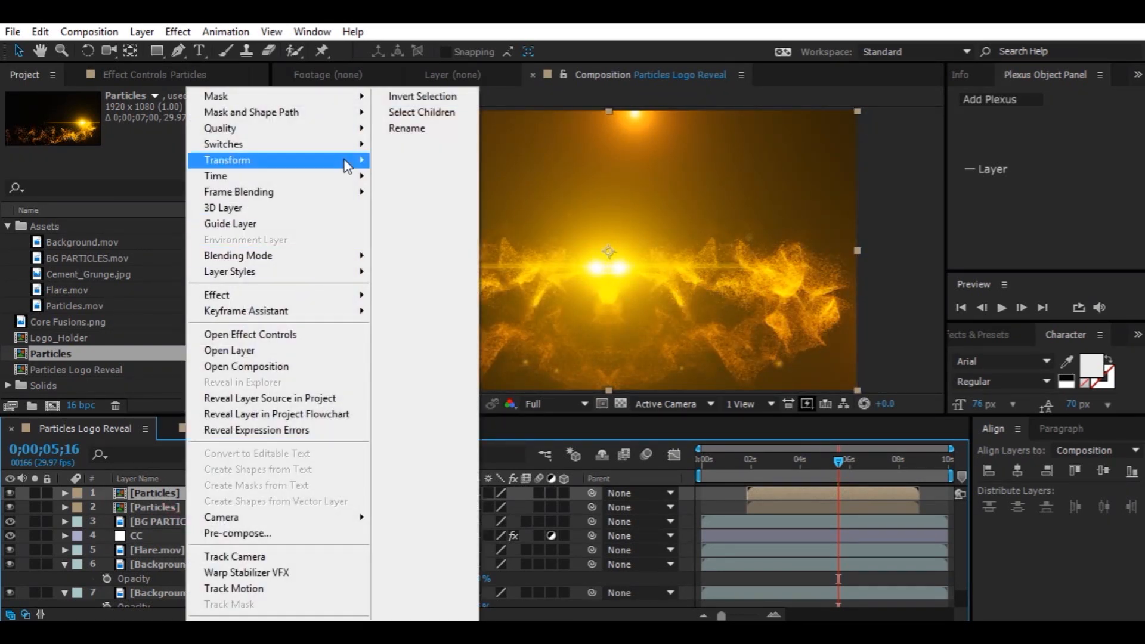
{"action": "mouse_move", "coordinate": [347, 167]}
{"action": "left_click", "coordinate": [441, 323]}
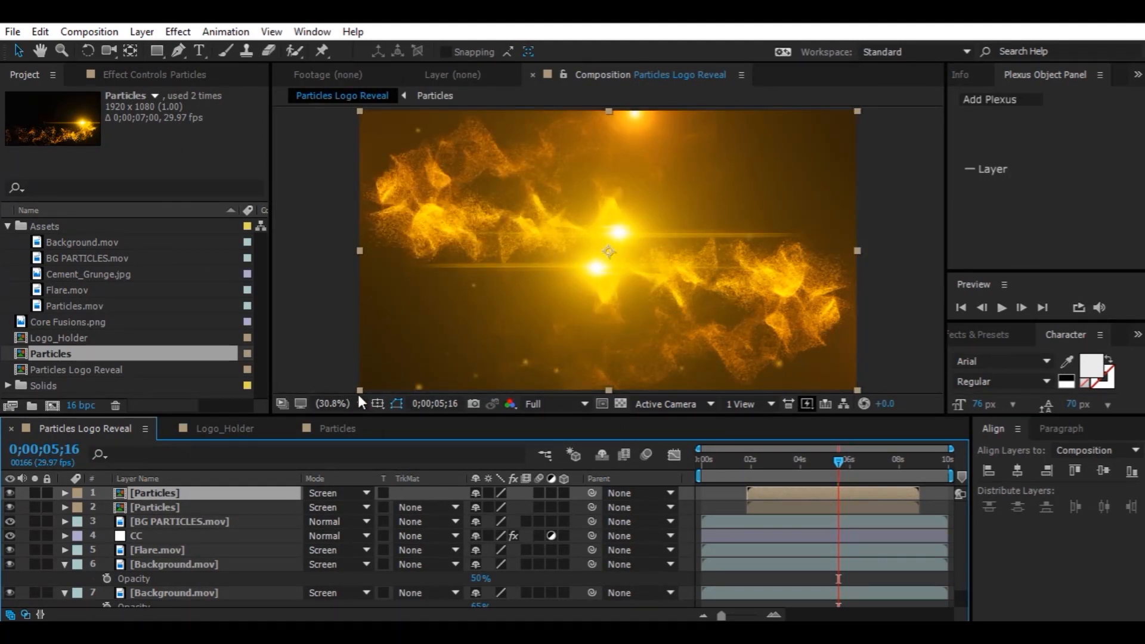
Scrub and play back the composition to preview the mirrored particle layers
{"action": "left_click", "coordinate": [862, 461]}
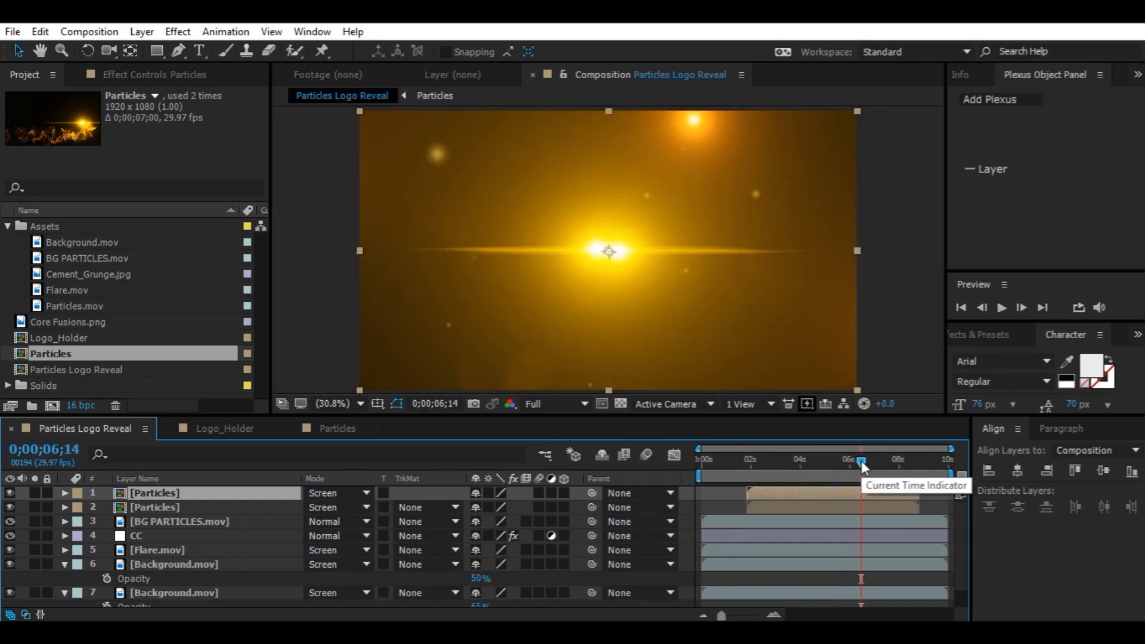
{"action": "left_click_drag", "start_coordinate": [787, 466], "coordinate": [742, 464]}
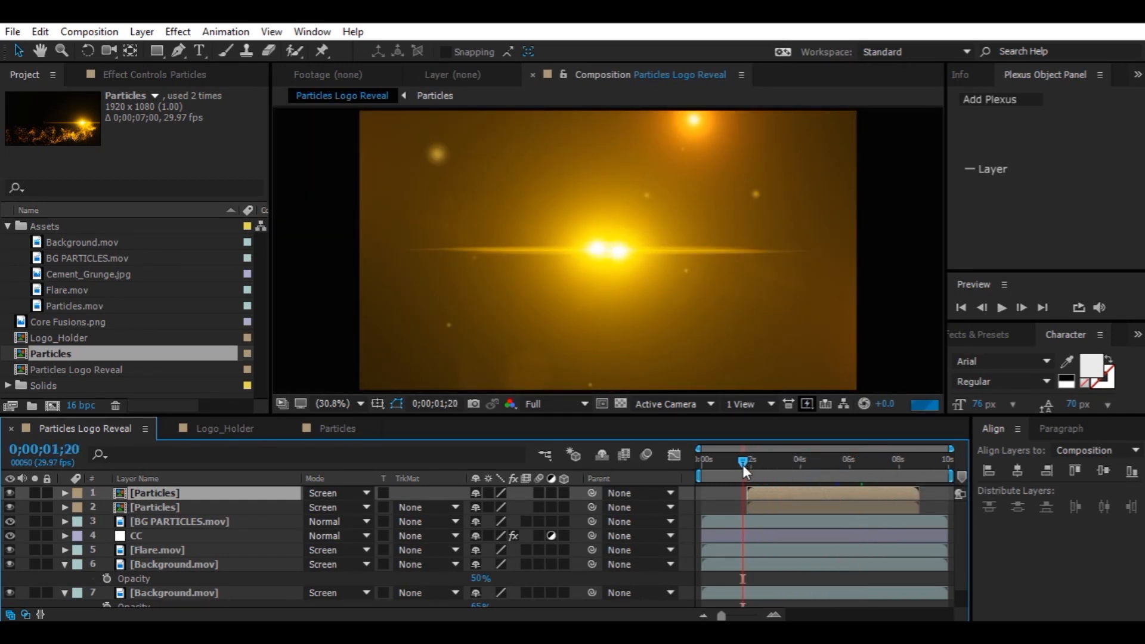
{"action": "key", "text": "space"}
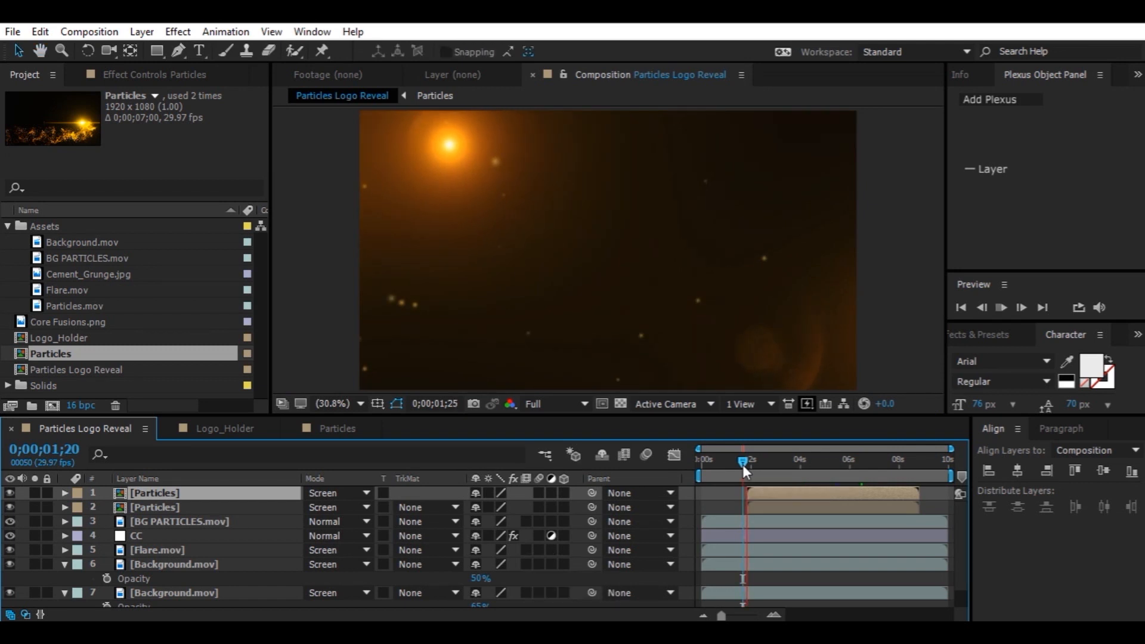
{"action": "key", "text": "space"}
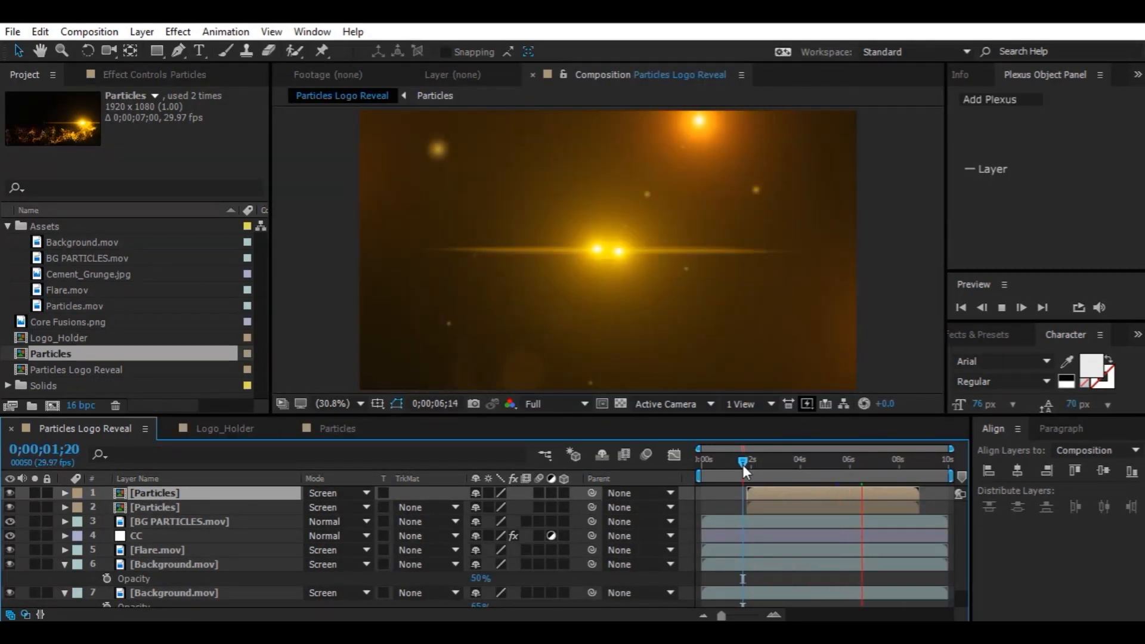
{"action": "key", "text": "space"}
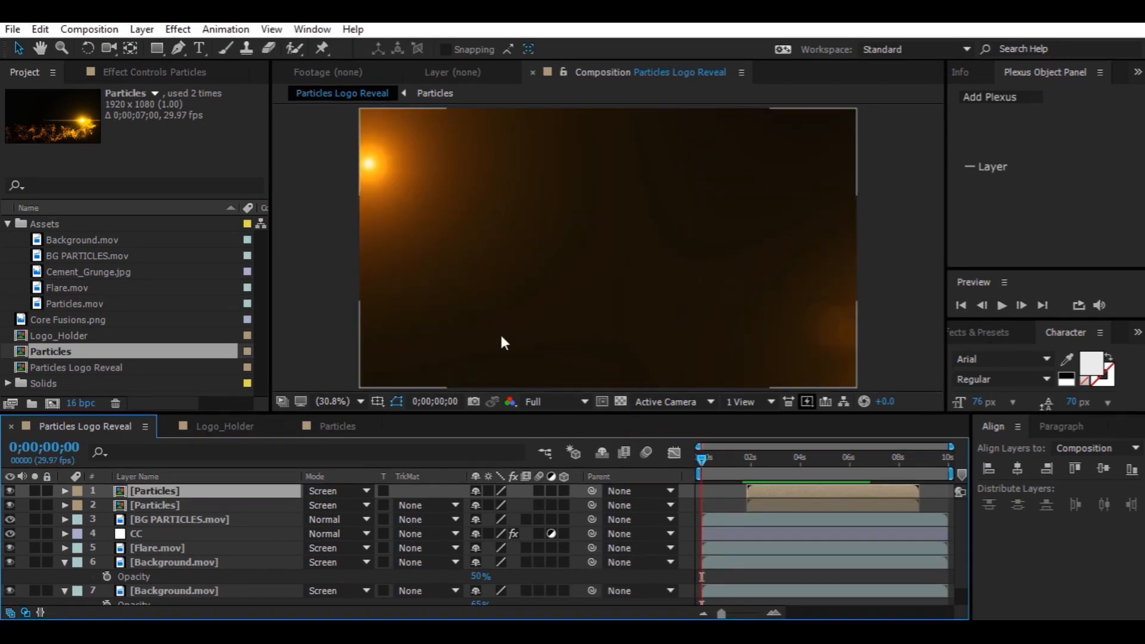
Create a new 1920 x 1080 composition named Logo Animation with locked aspect ratio and add Logo_Holder to it
{"action": "left_click", "coordinate": [53, 403]}
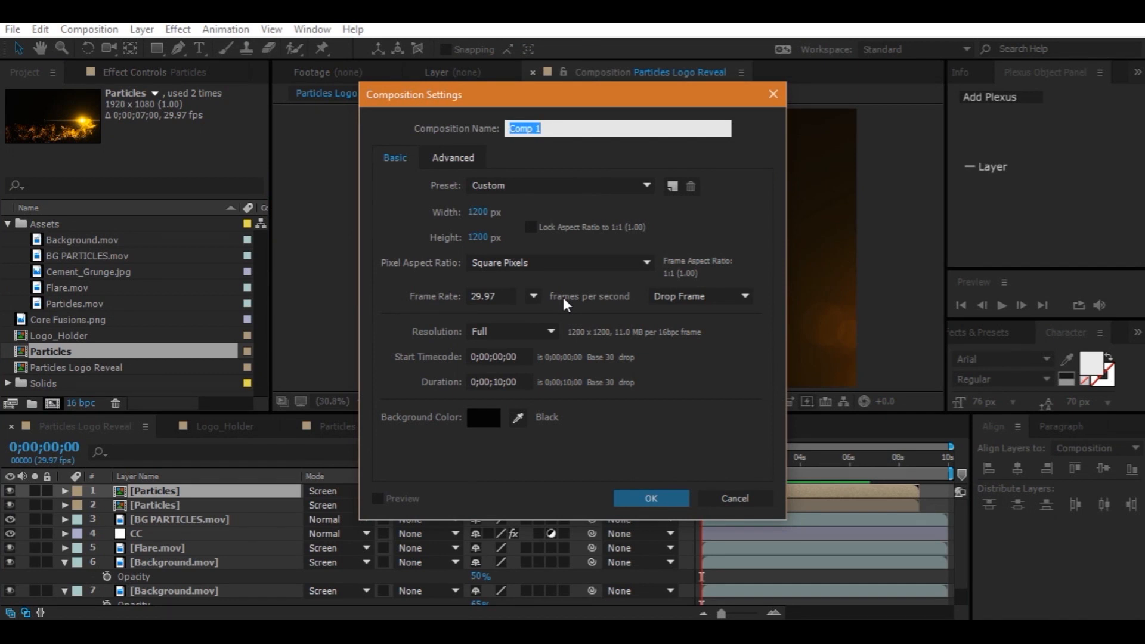
{"action": "type", "text": "L"}
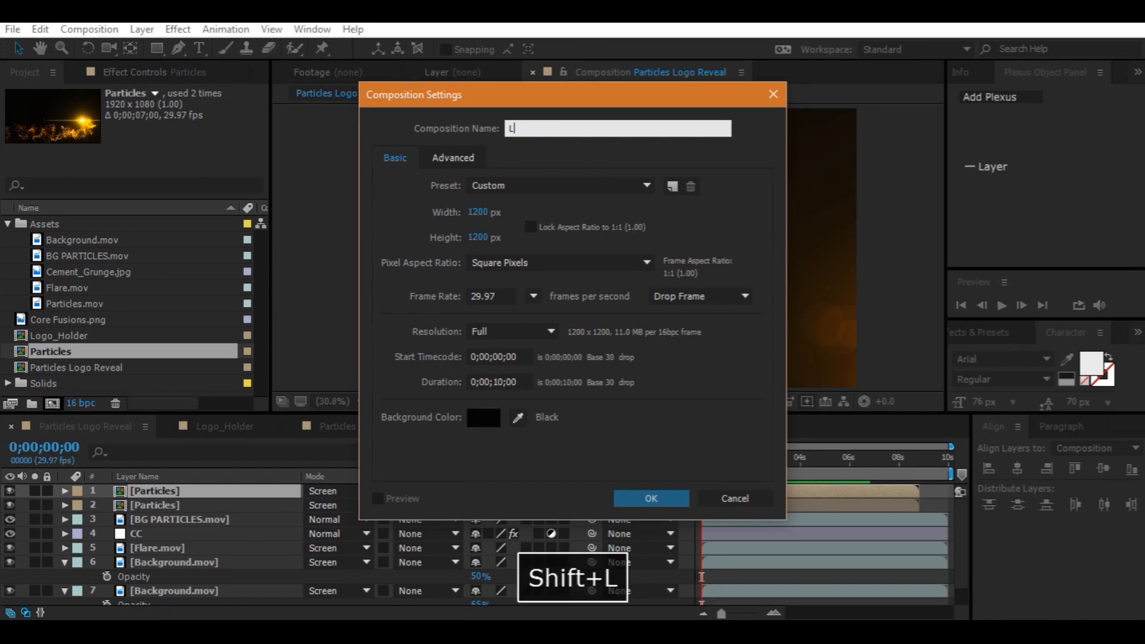
{"action": "type", "text": "ogo A"}
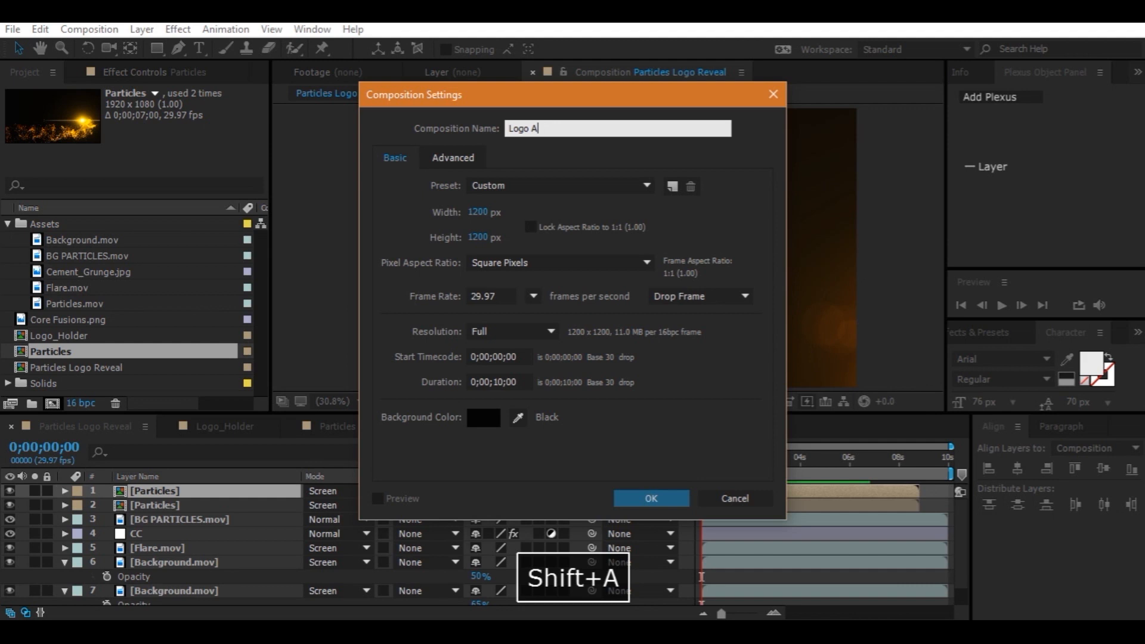
{"action": "type", "text": "nimat"}
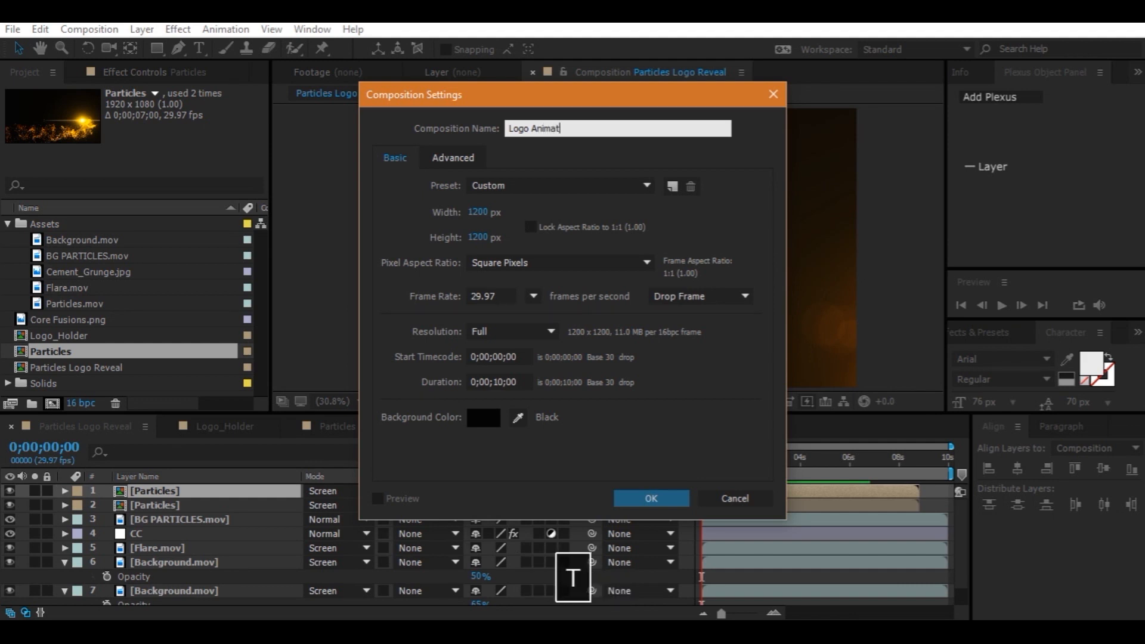
{"action": "type", "text": "ion"}
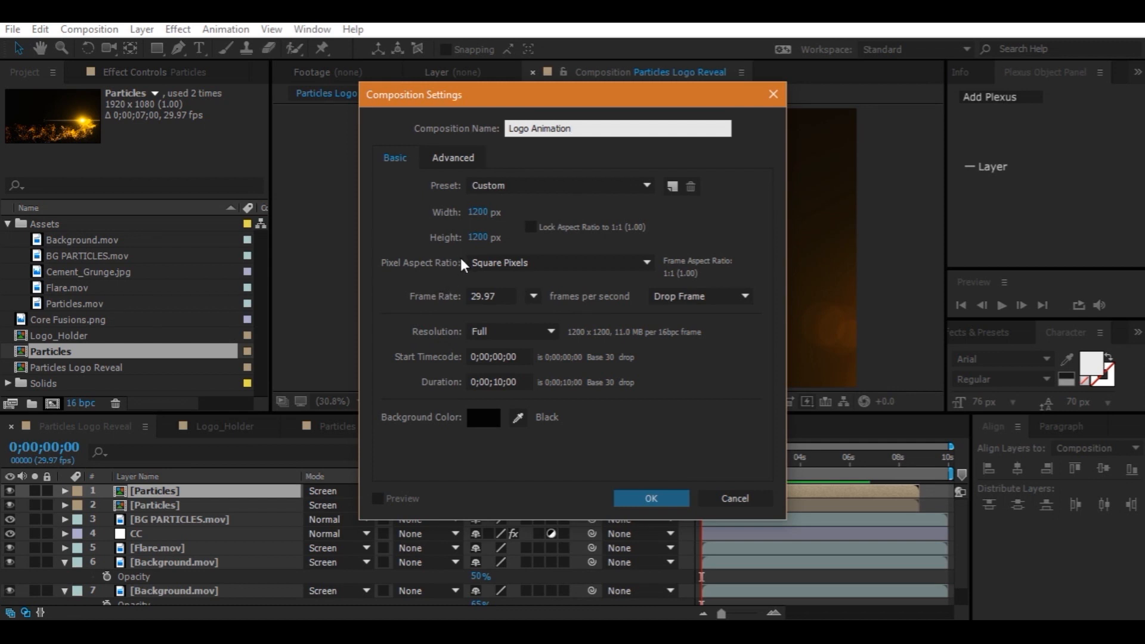
{"action": "left_click", "coordinate": [478, 213]}
{"action": "type", "text": "1920"}
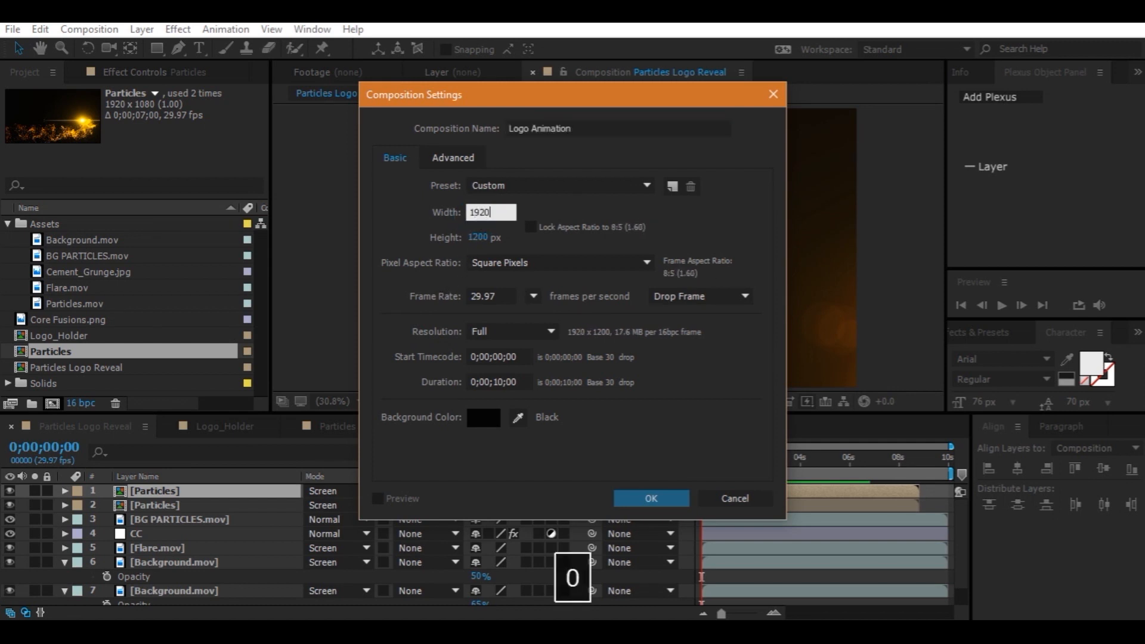
{"action": "left_click", "coordinate": [488, 236]}
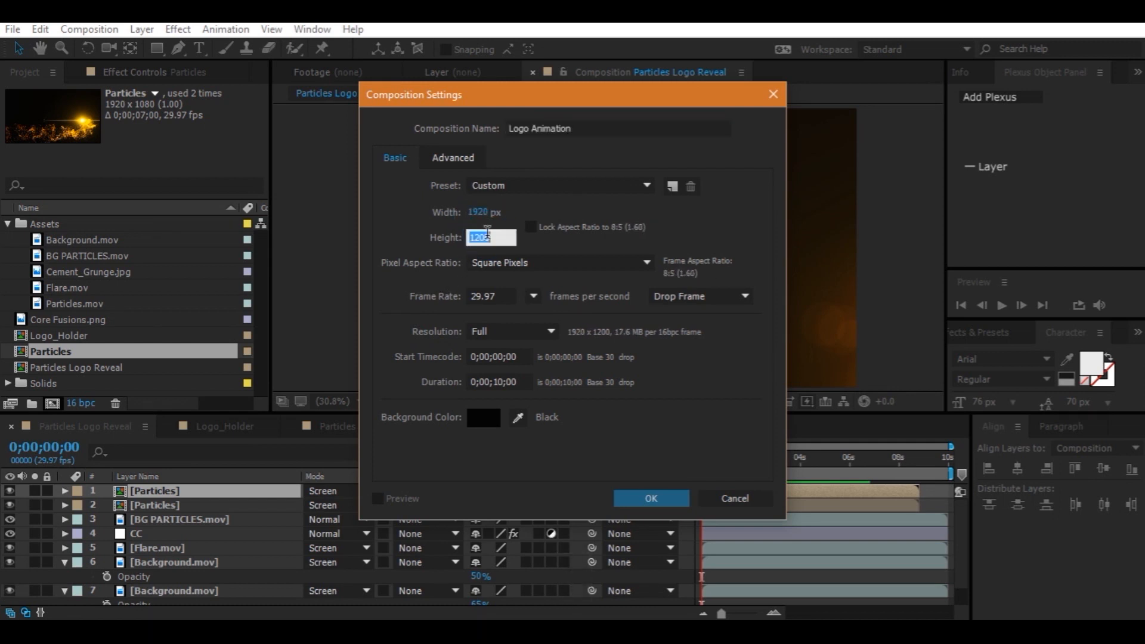
{"action": "type", "text": "1080"}
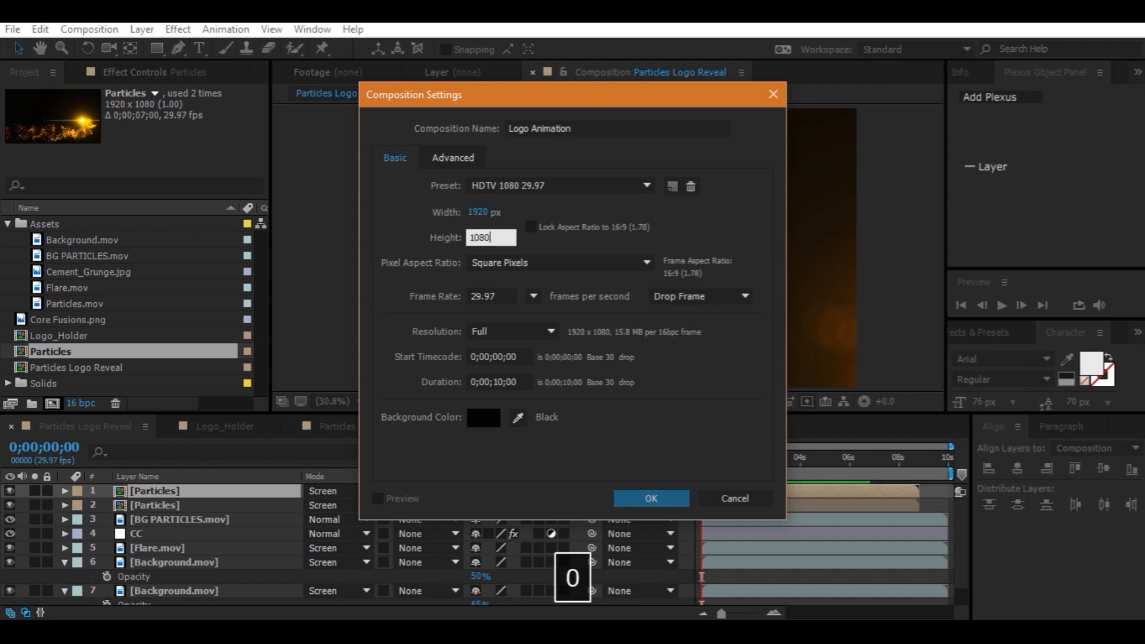
{"action": "left_click", "coordinate": [530, 226]}
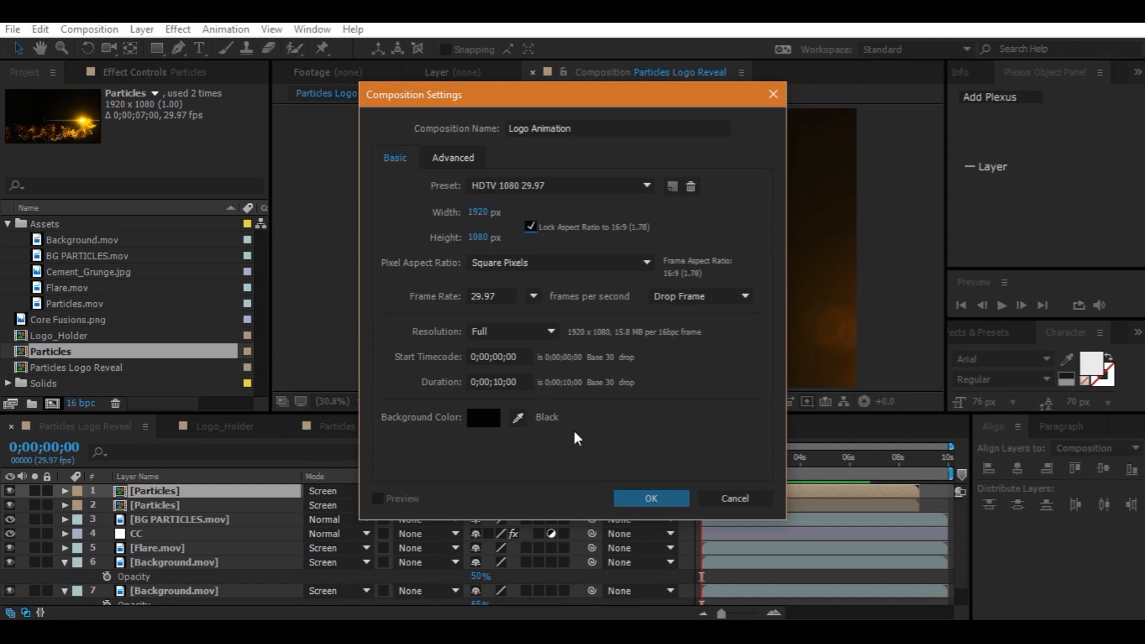
{"action": "left_click", "coordinate": [651, 498]}
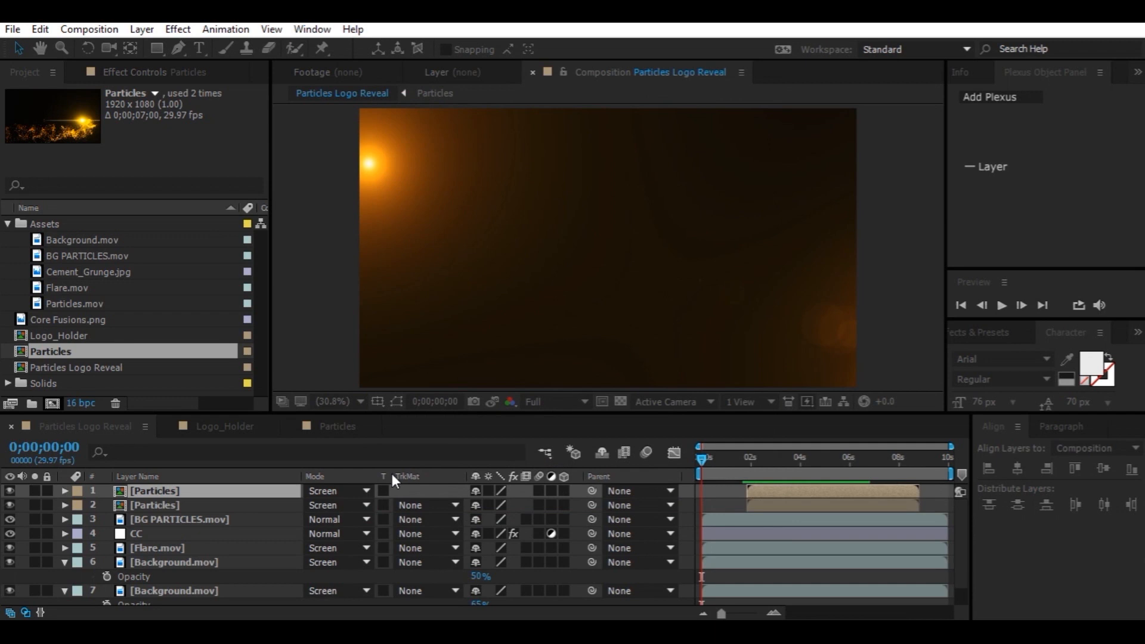
{"action": "left_click_drag", "start_coordinate": [84, 354], "coordinate": [269, 528]}
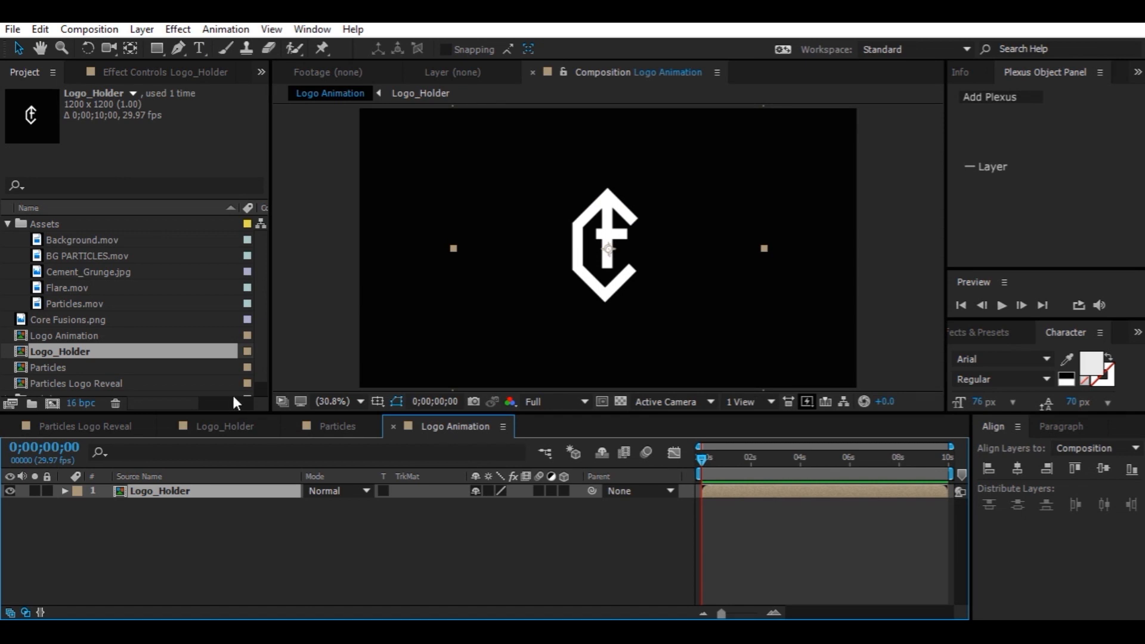
Scrub through the Particles Logo Reveal timeline to find where the particles converge
{"action": "left_click", "coordinate": [87, 429]}
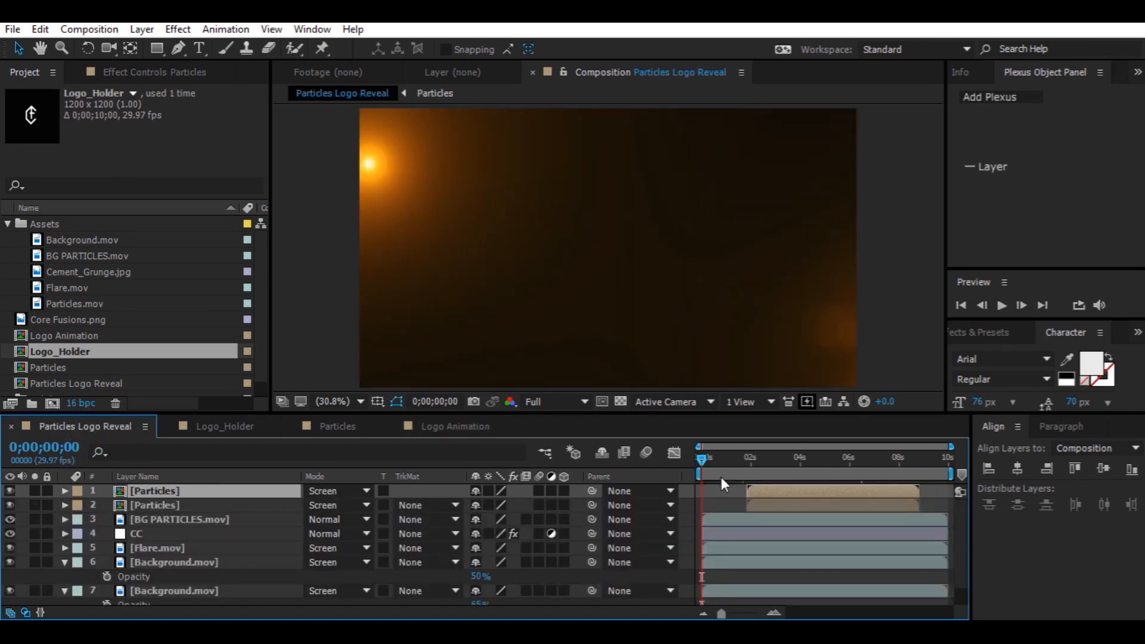
{"action": "left_click", "coordinate": [758, 463]}
{"action": "left_click_drag", "start_coordinate": [769, 465], "coordinate": [807, 468]}
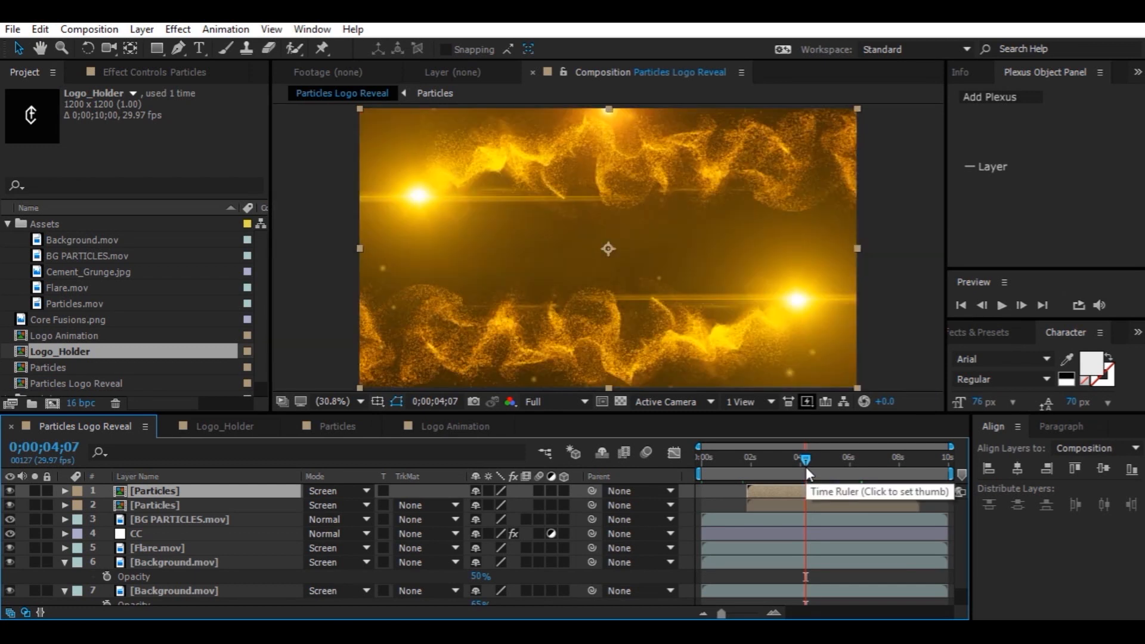
{"action": "left_click_drag", "start_coordinate": [807, 467], "coordinate": [825, 466]}
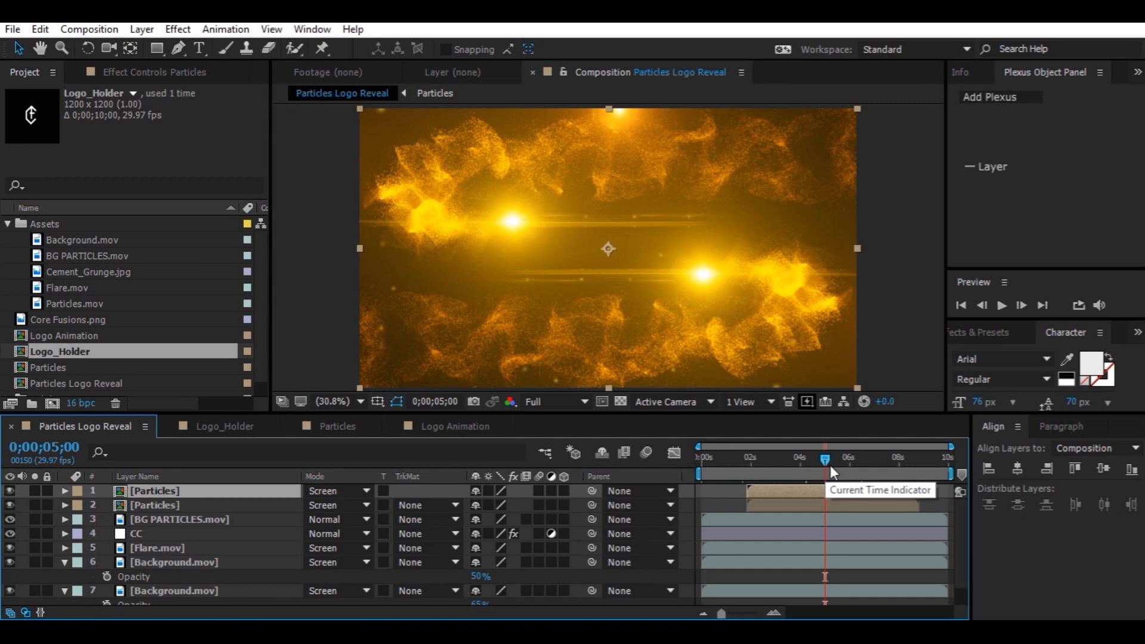
{"action": "left_click_drag", "start_coordinate": [831, 465], "coordinate": [835, 465]}
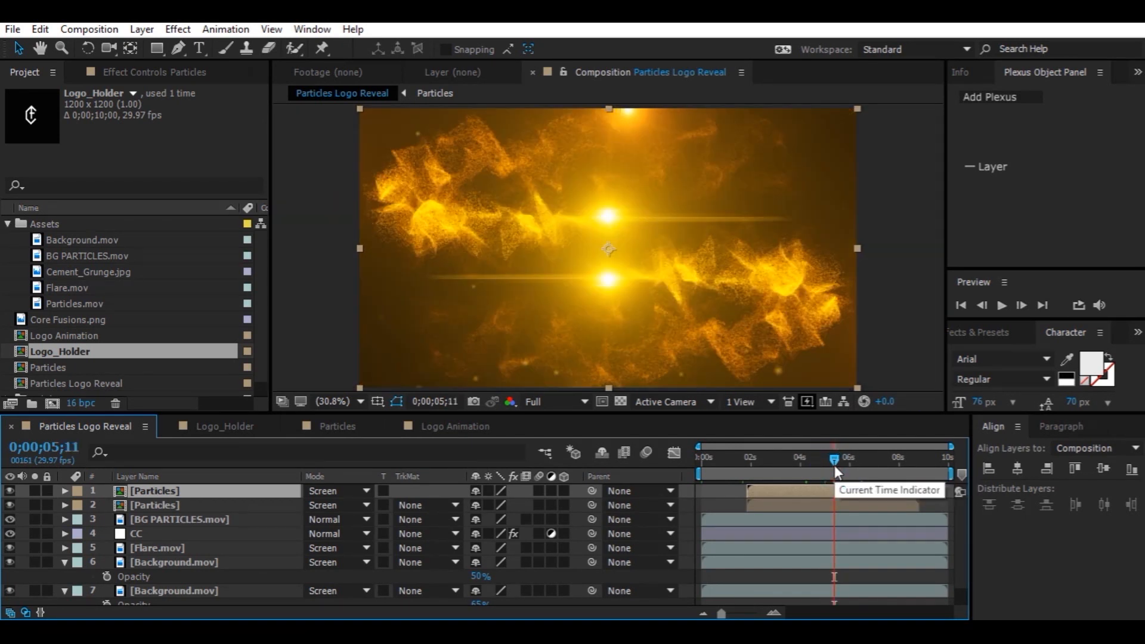
{"action": "left_click_drag", "start_coordinate": [835, 465], "coordinate": [847, 467]}
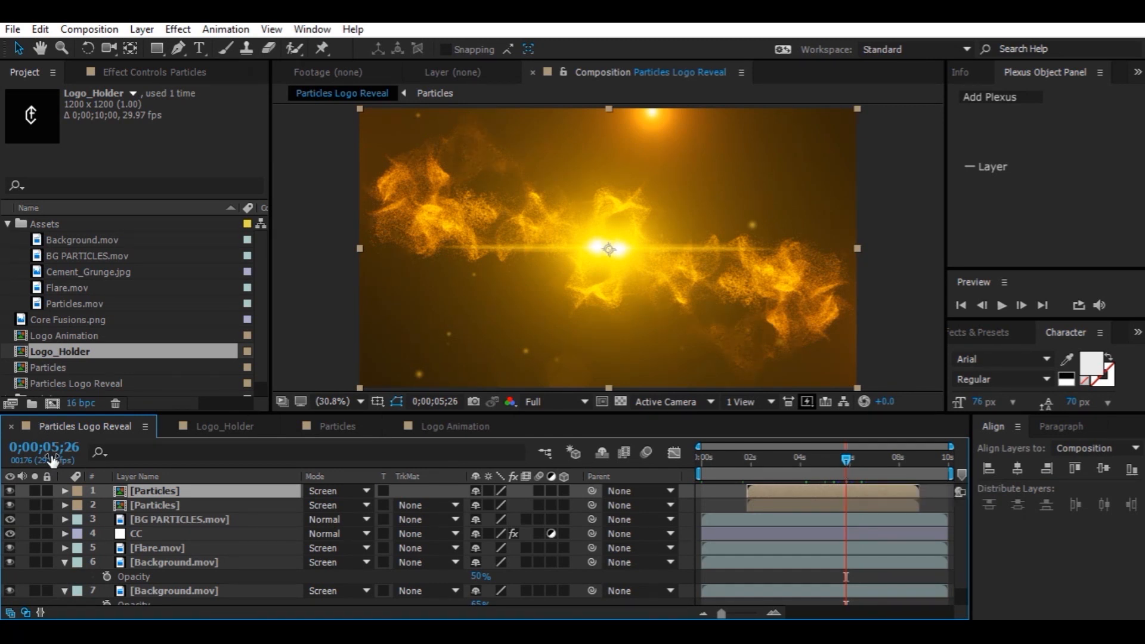
In Logo Animation, go to 0;00;05;26 and set a Scale keyframe of 0% on the Logo_Holder layer
{"action": "left_click", "coordinate": [417, 427]}
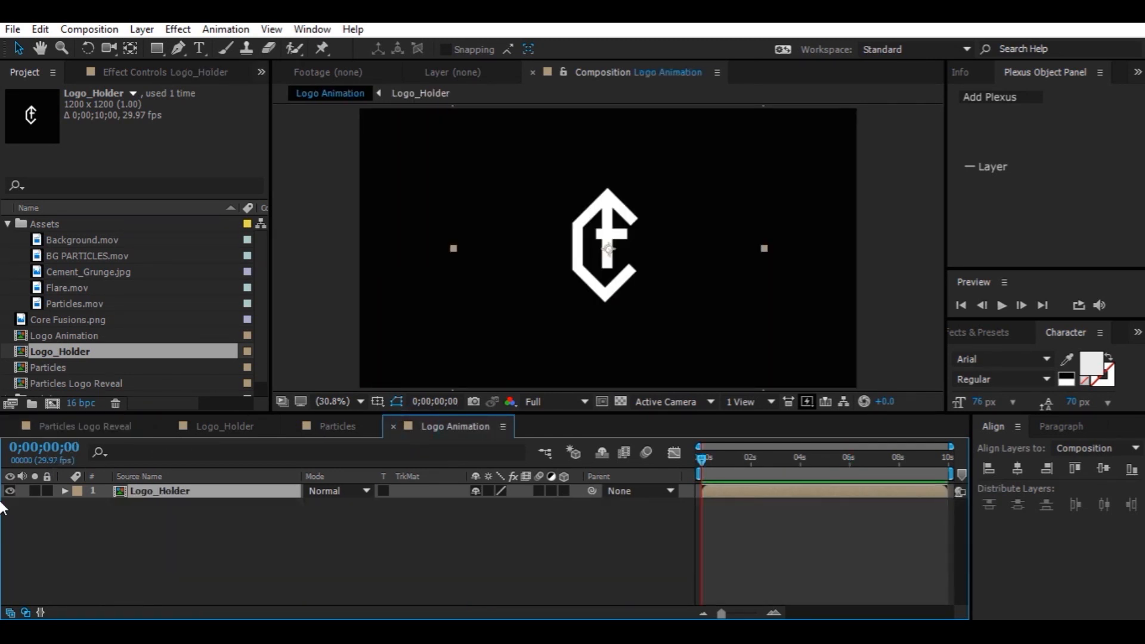
{"action": "left_click", "coordinate": [62, 447]}
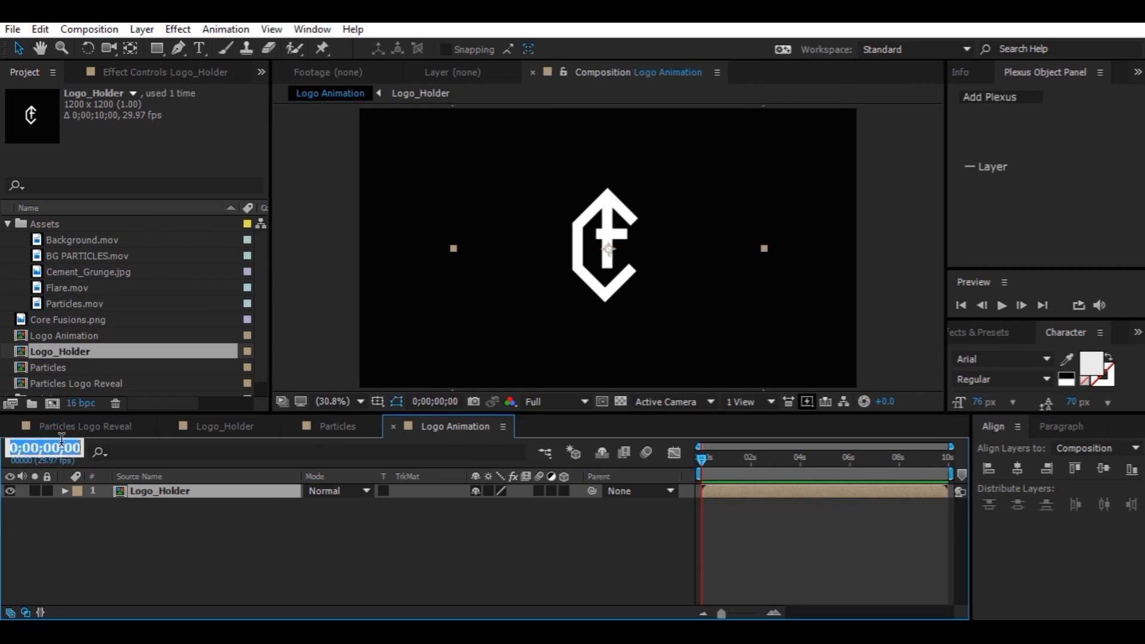
{"action": "type", "text": "5."}
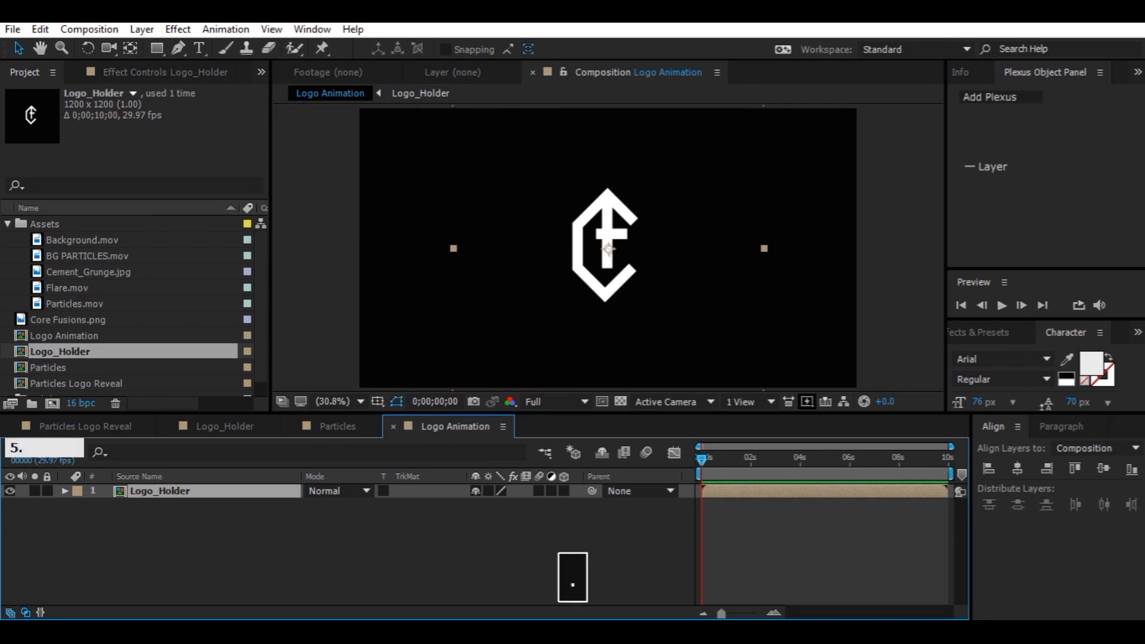
{"action": "type", "text": "26"}
{"action": "key", "text": "Return"}
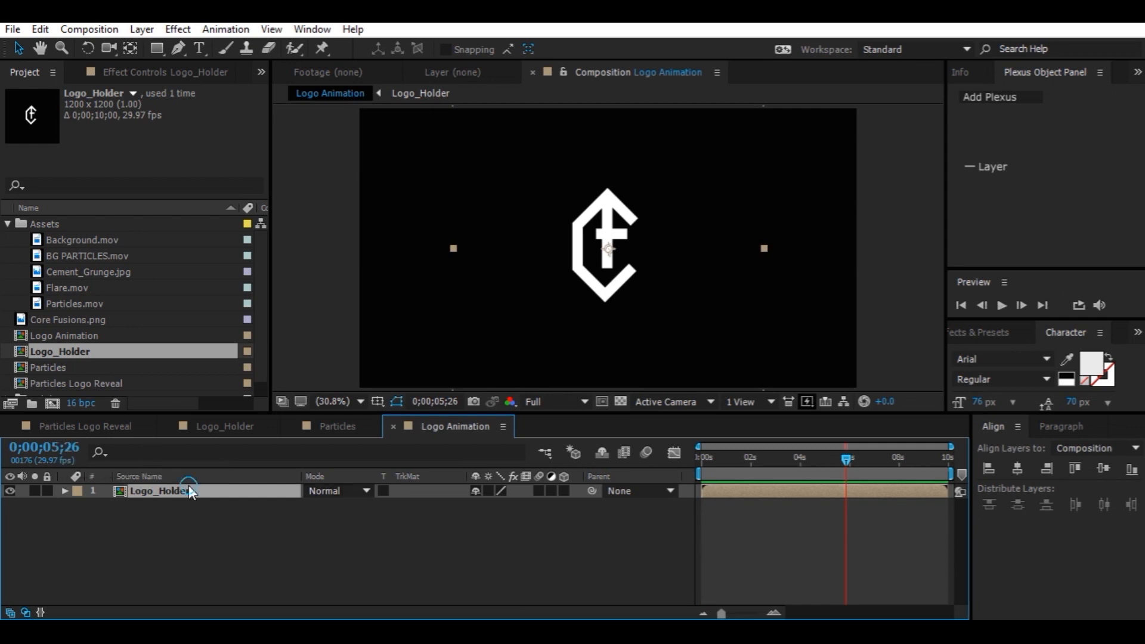
{"action": "key", "text": "s"}
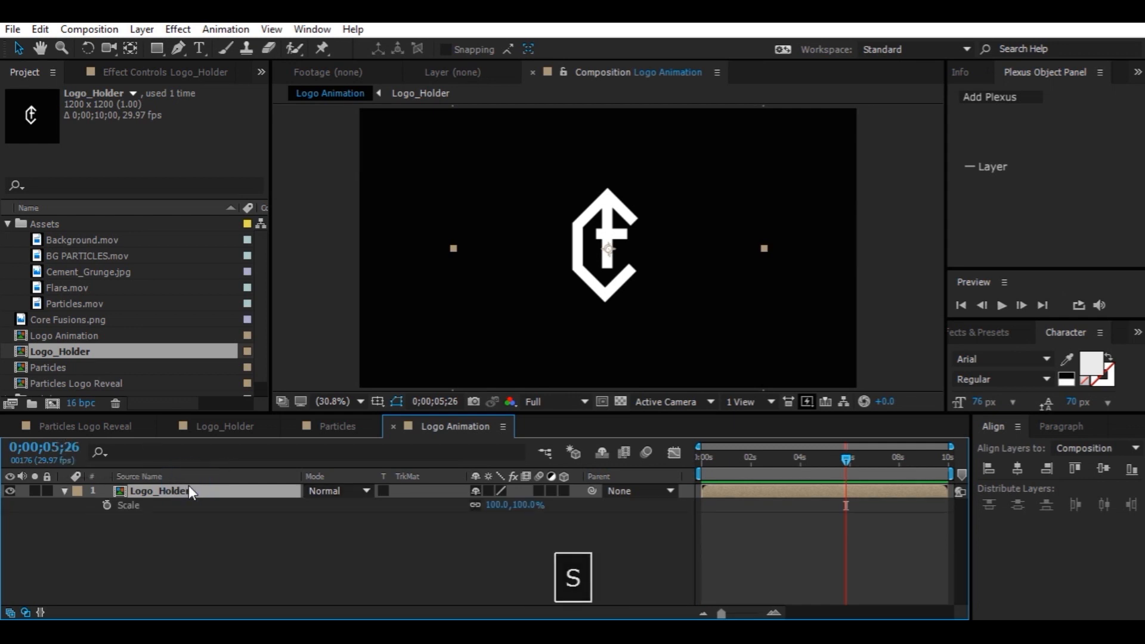
{"action": "left_click", "coordinate": [107, 505]}
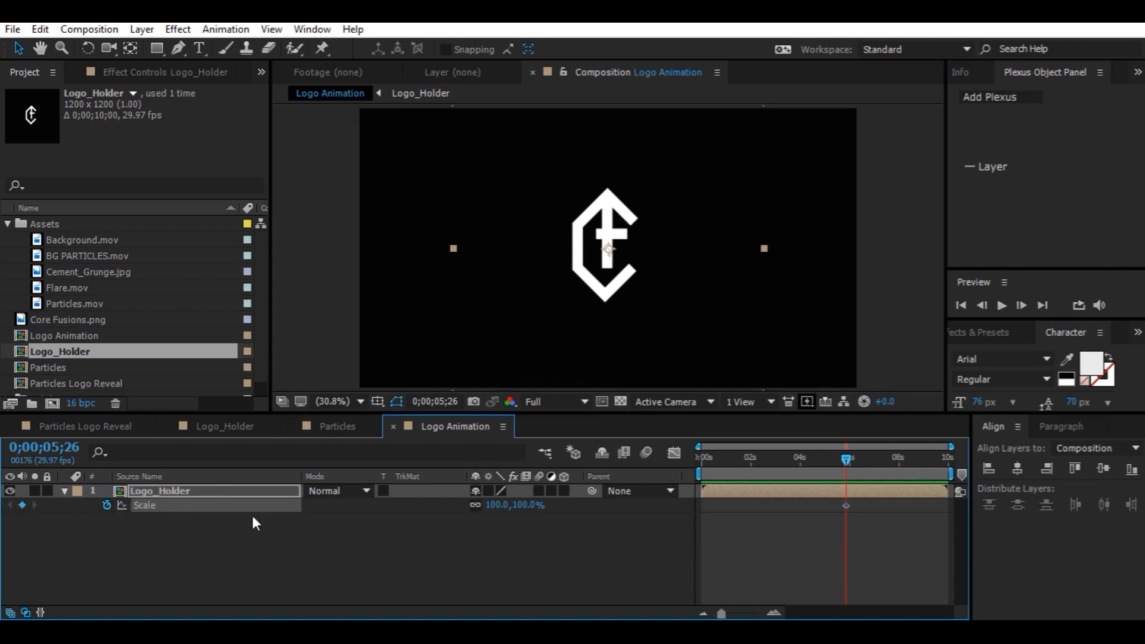
{"action": "left_click", "coordinate": [499, 505]}
{"action": "type", "text": "0"}
{"action": "key", "text": "Return"}
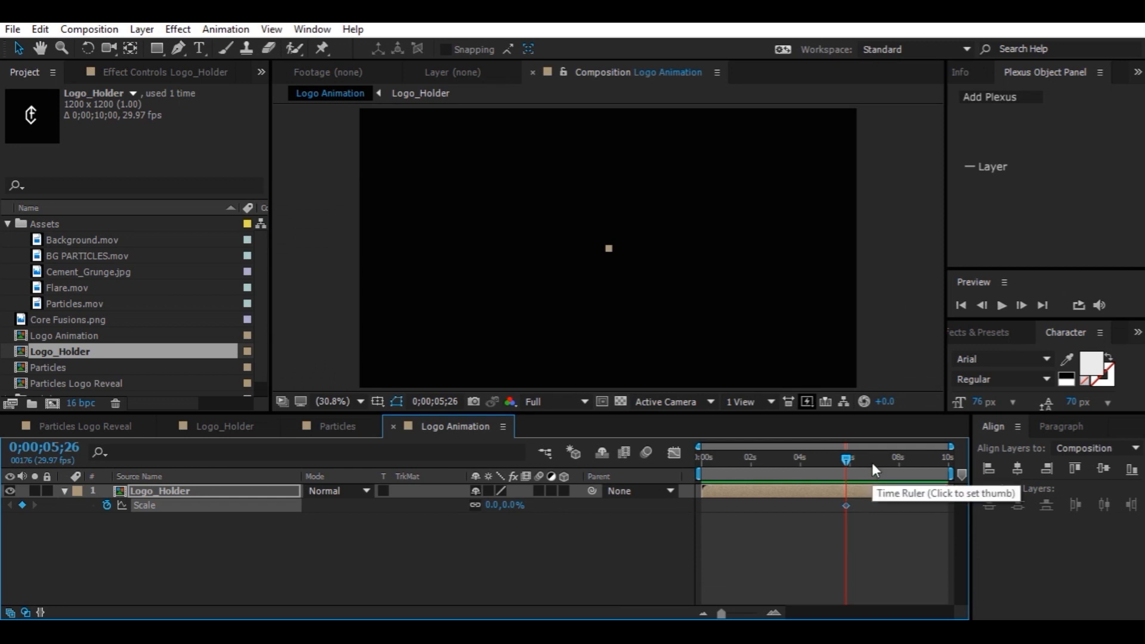
At 0;00;07;05, set the Logo_Holder layer's Scale to 100%
{"action": "left_click_drag", "start_coordinate": [879, 463], "coordinate": [879, 464]}
{"action": "left_click", "coordinate": [492, 505]}
{"action": "type", "text": "100"}
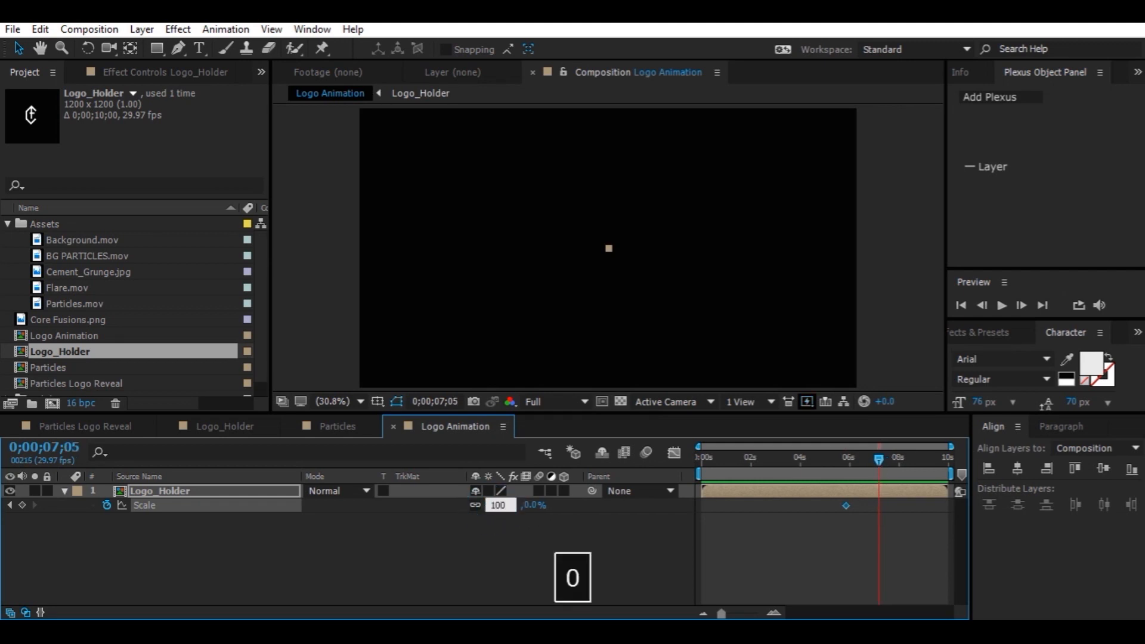
{"action": "key", "text": "Return"}
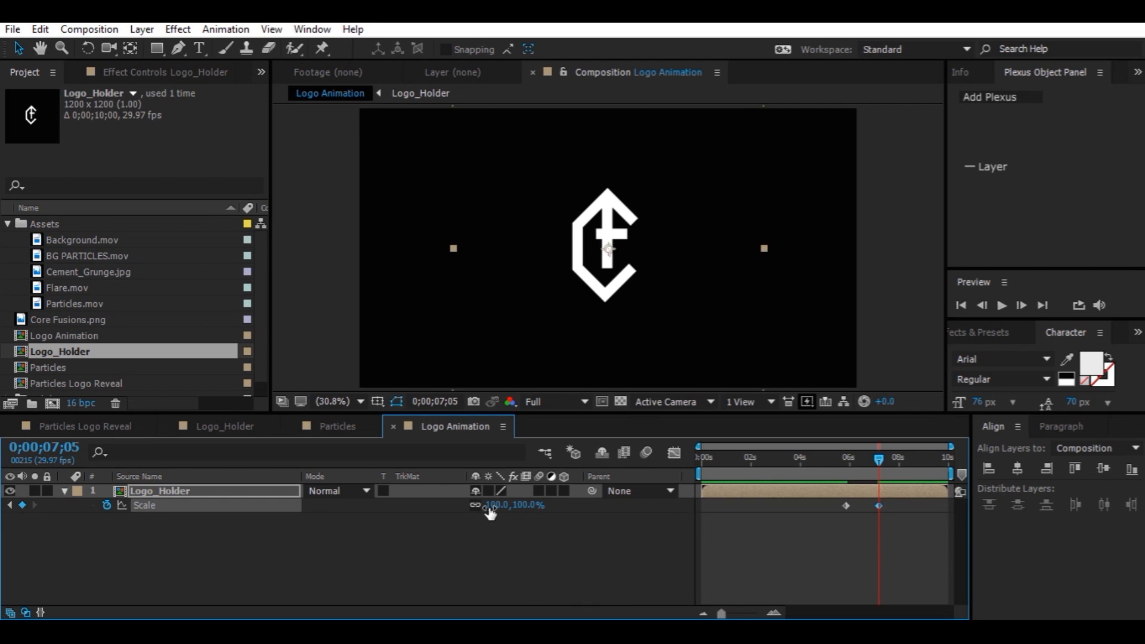
Apply Easy Ease to both Scale keyframes and lengthen the first keyframe's influence on the speed curve in the Graph Editor
{"action": "left_click", "coordinate": [836, 503]}
{"action": "key", "text": "F9"}
{"action": "mouse_move", "coordinate": [845, 504]}
{"action": "left_mouse_down"}
{"action": "mouse_move", "coordinate": [883, 509]}
{"action": "mouse_move", "coordinate": [842, 512]}
{"action": "left_mouse_up"}
{"action": "left_click", "coordinate": [868, 530]}
{"action": "left_click", "coordinate": [879, 506]}
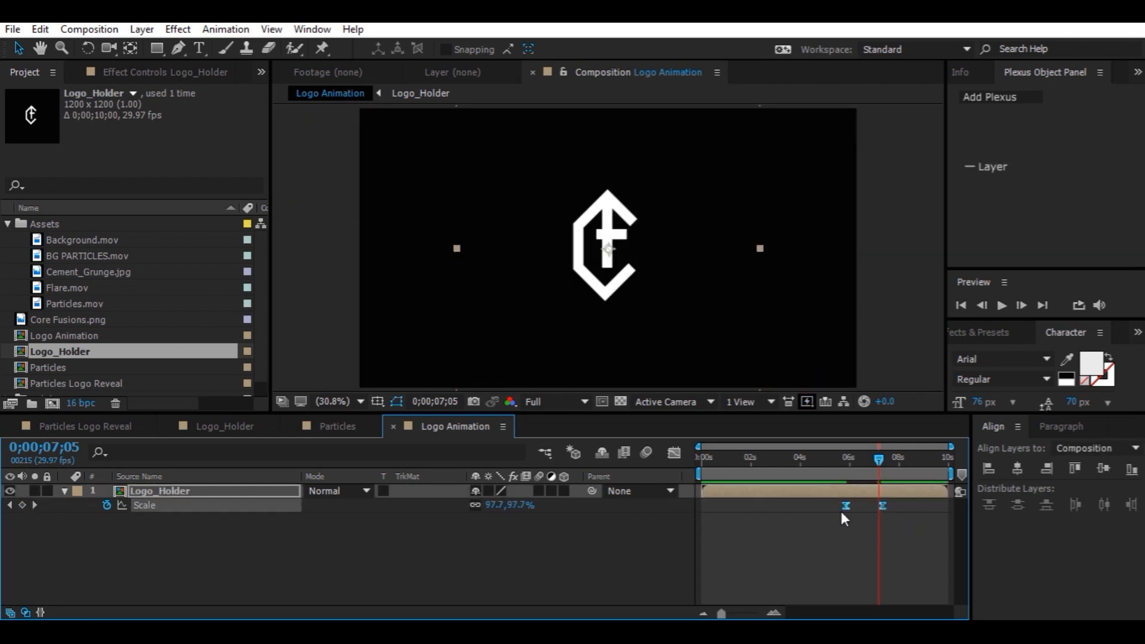
{"action": "left_click", "coordinate": [677, 455]}
{"action": "left_click", "coordinate": [856, 588]}
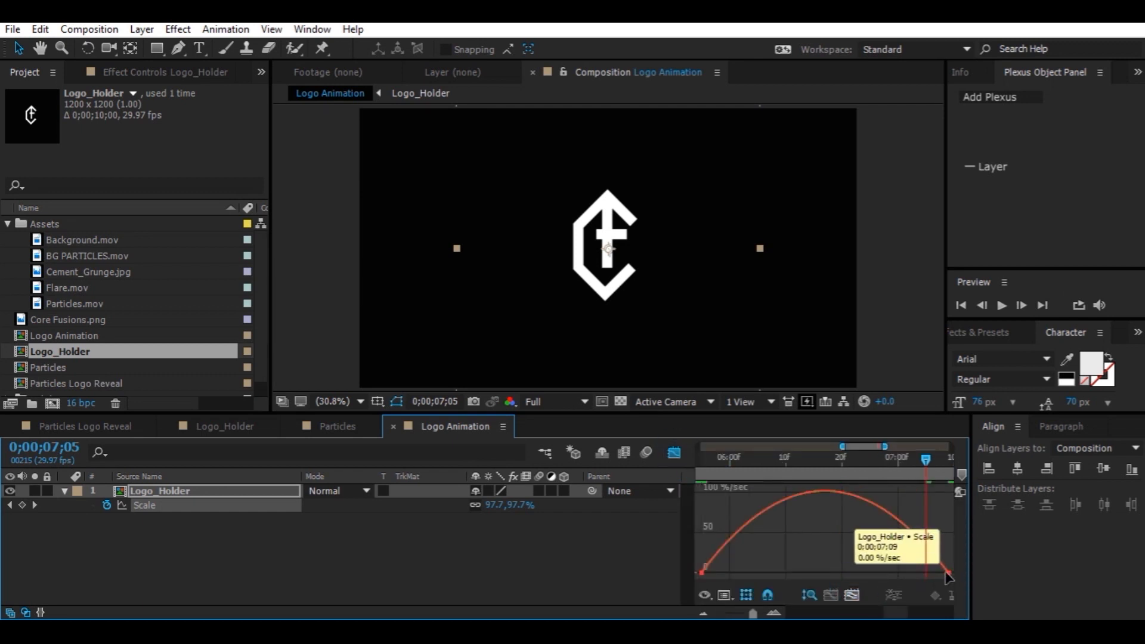
{"action": "left_click", "coordinate": [948, 574]}
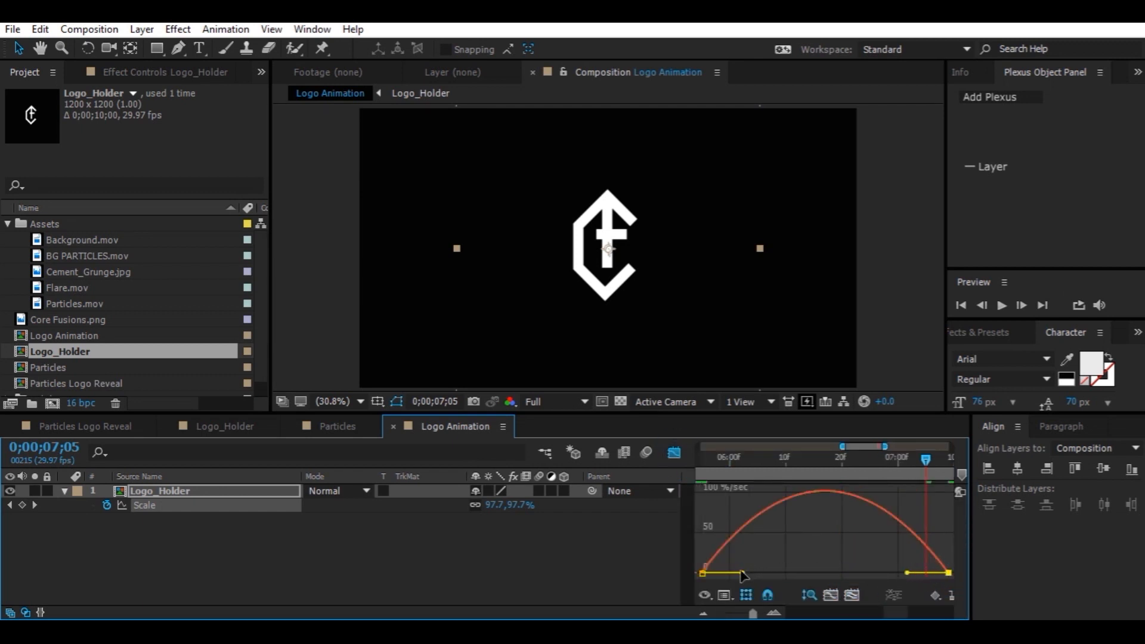
{"action": "left_click_drag", "start_coordinate": [742, 574], "coordinate": [783, 573]}
{"action": "left_click", "coordinate": [675, 459]}
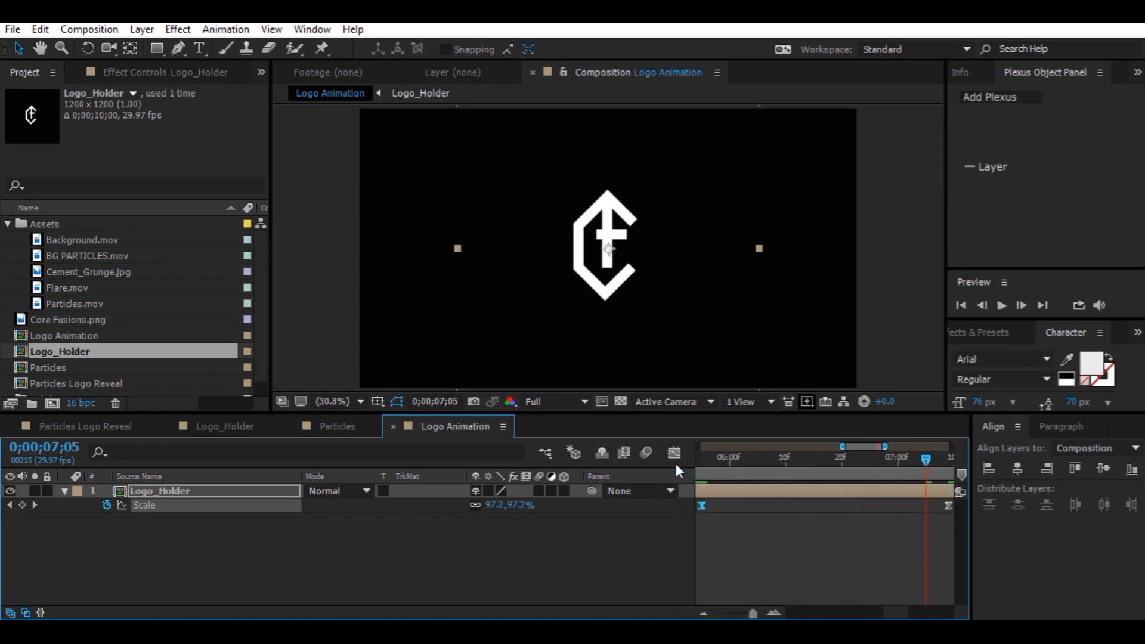
Zoom into the timeline and play back the logo's scale animation
{"action": "left_click_drag", "start_coordinate": [756, 615], "coordinate": [737, 614]}
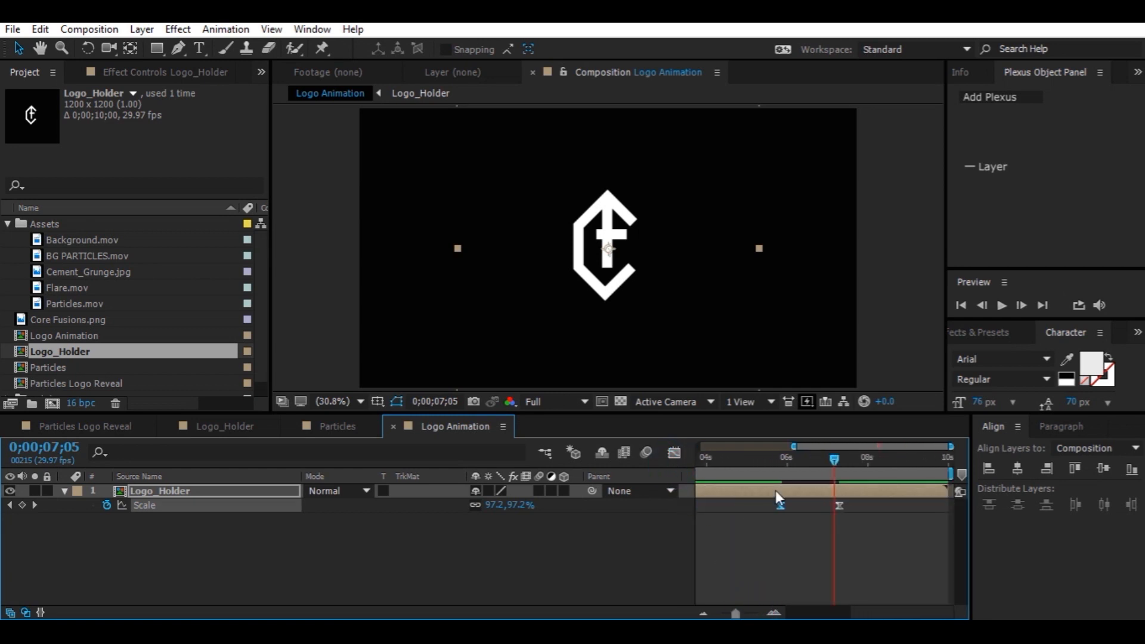
{"action": "left_click_drag", "start_coordinate": [823, 472], "coordinate": [775, 472]}
{"action": "key", "text": "space"}
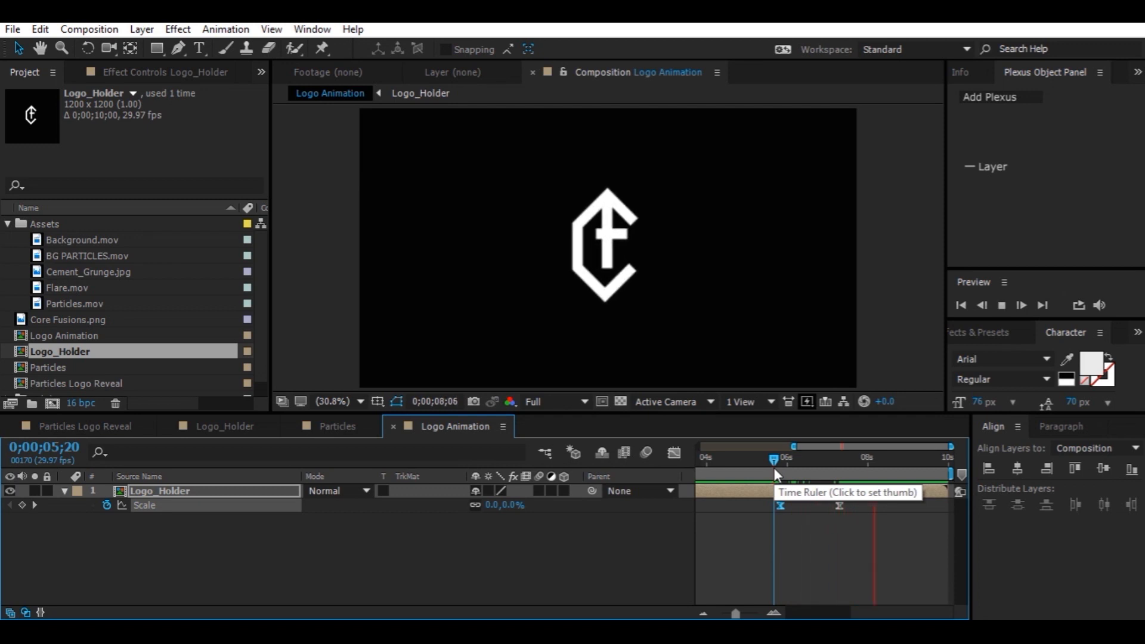
{"action": "key", "text": "space"}
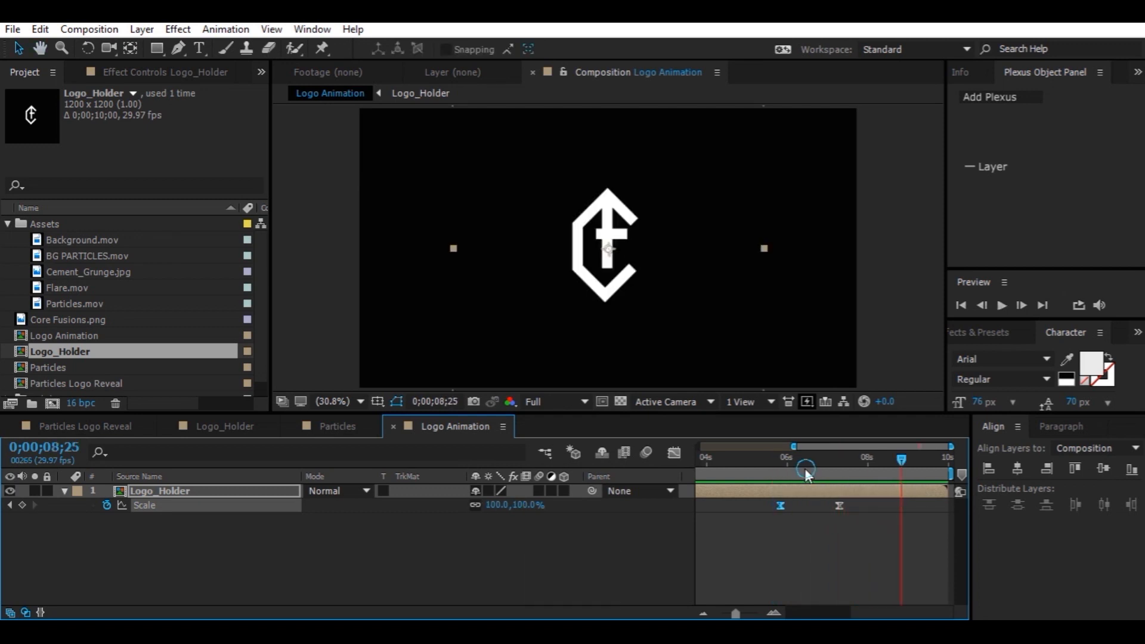
{"action": "left_click_drag", "start_coordinate": [807, 468], "coordinate": [789, 467]}
Keyframe Logo_Holder's Opacity from 0% at 0;00;06;01 to 100% at 0;00;07;02, and reposition the end keyframe
{"action": "left_click", "coordinate": [292, 492]}
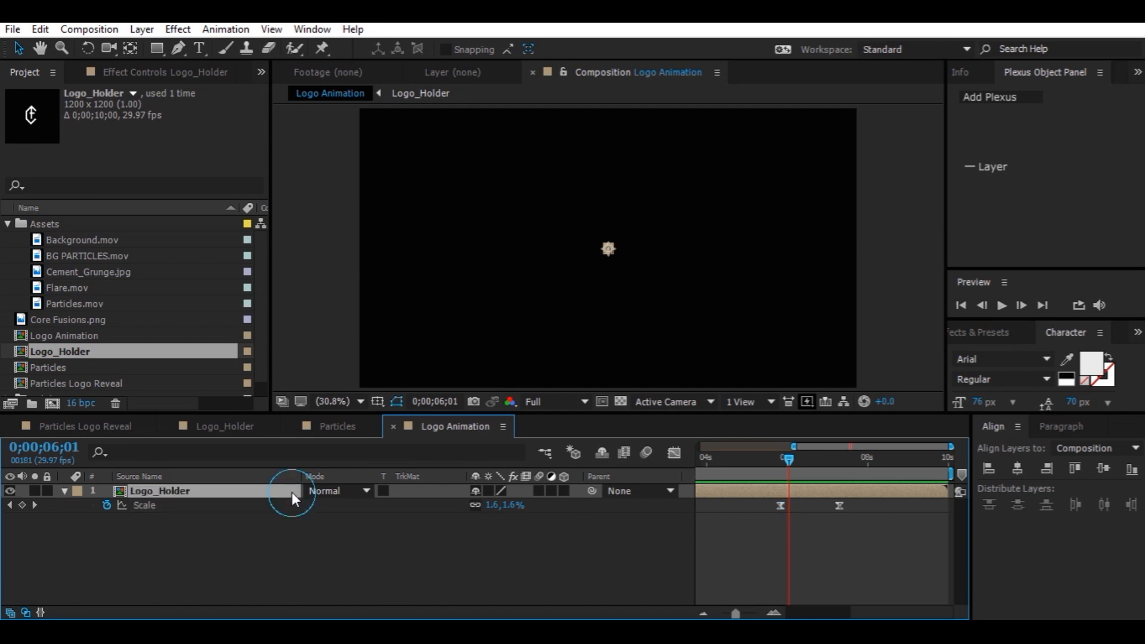
{"action": "key", "text": "shift+t"}
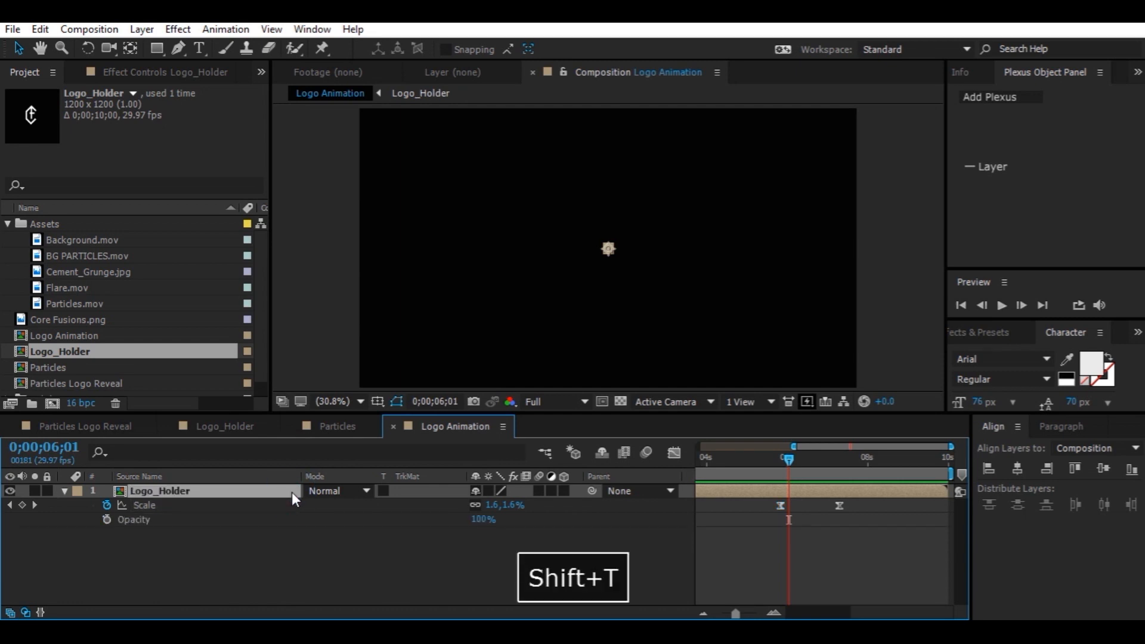
{"action": "left_click", "coordinate": [107, 520]}
{"action": "left_click_drag", "start_coordinate": [483, 522], "coordinate": [231, 531]}
{"action": "left_click_drag", "start_coordinate": [819, 461], "coordinate": [830, 463]}
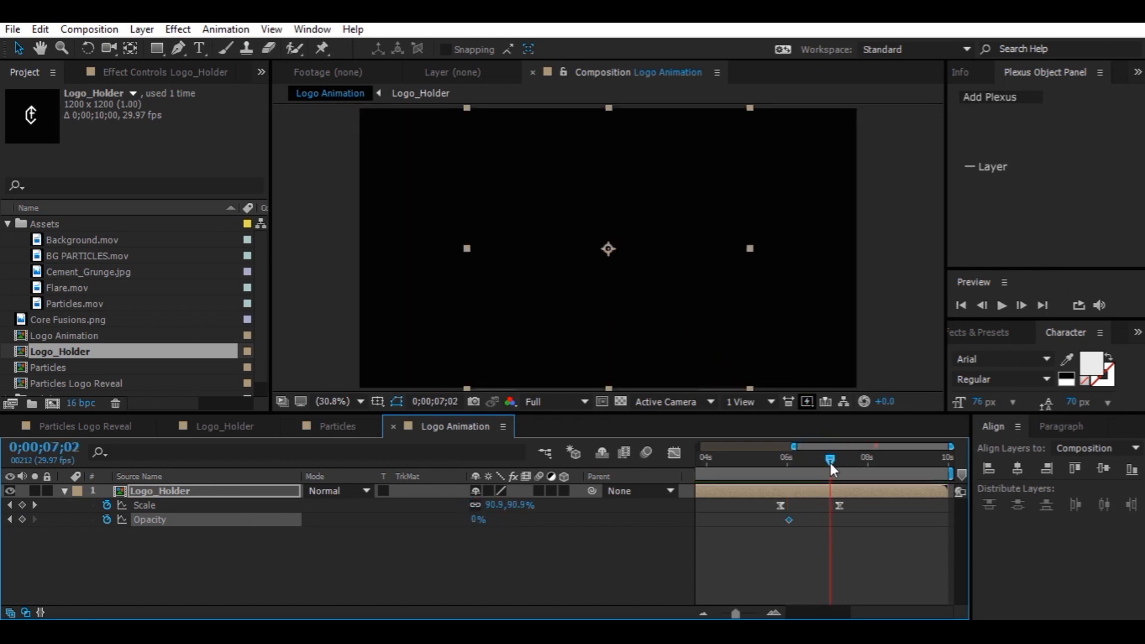
{"action": "left_click_drag", "start_coordinate": [478, 519], "coordinate": [537, 519]}
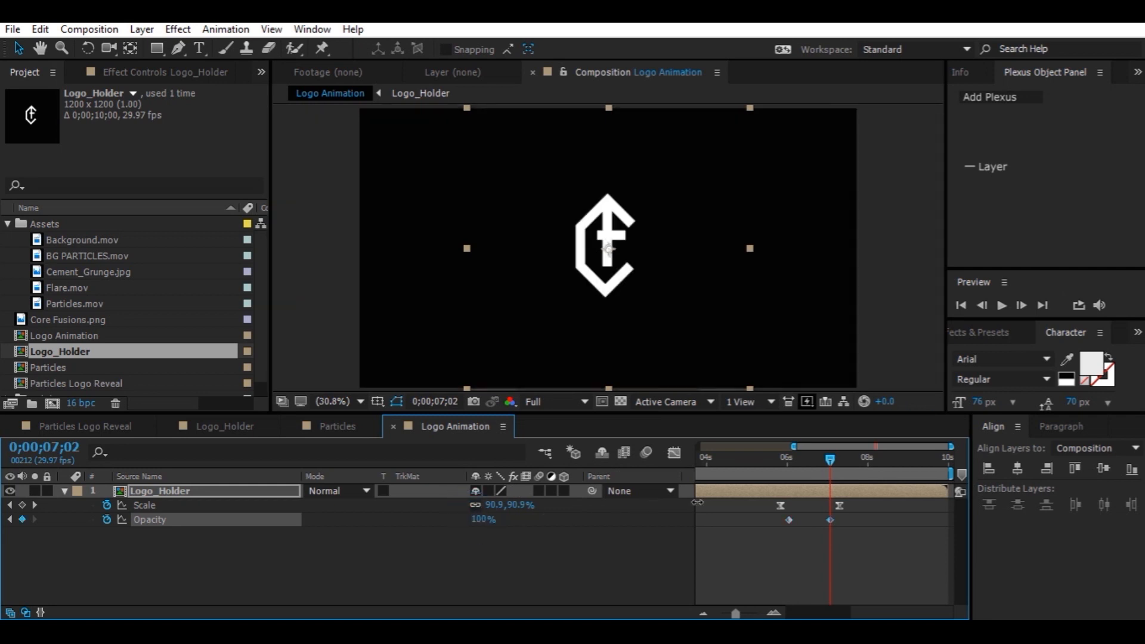
{"action": "left_click_drag", "start_coordinate": [831, 521], "coordinate": [784, 521]}
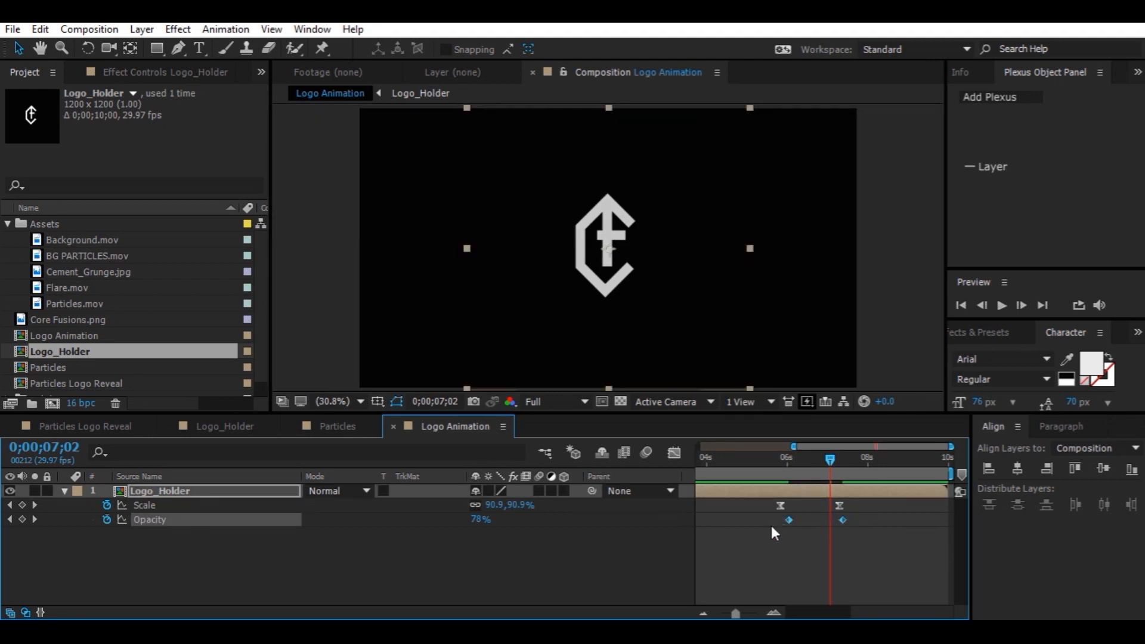
Apply Easy Ease to the Opacity keyframes and reshape their speed curve influence in the Graph Editor
{"action": "key", "text": "F9"}
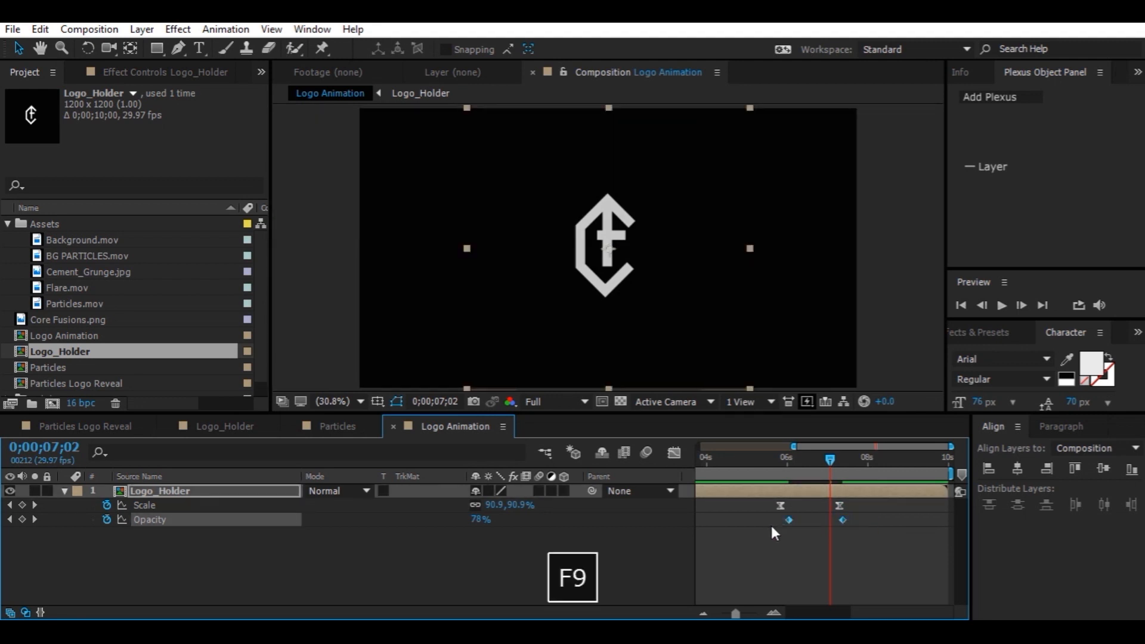
{"action": "left_click", "coordinate": [672, 457]}
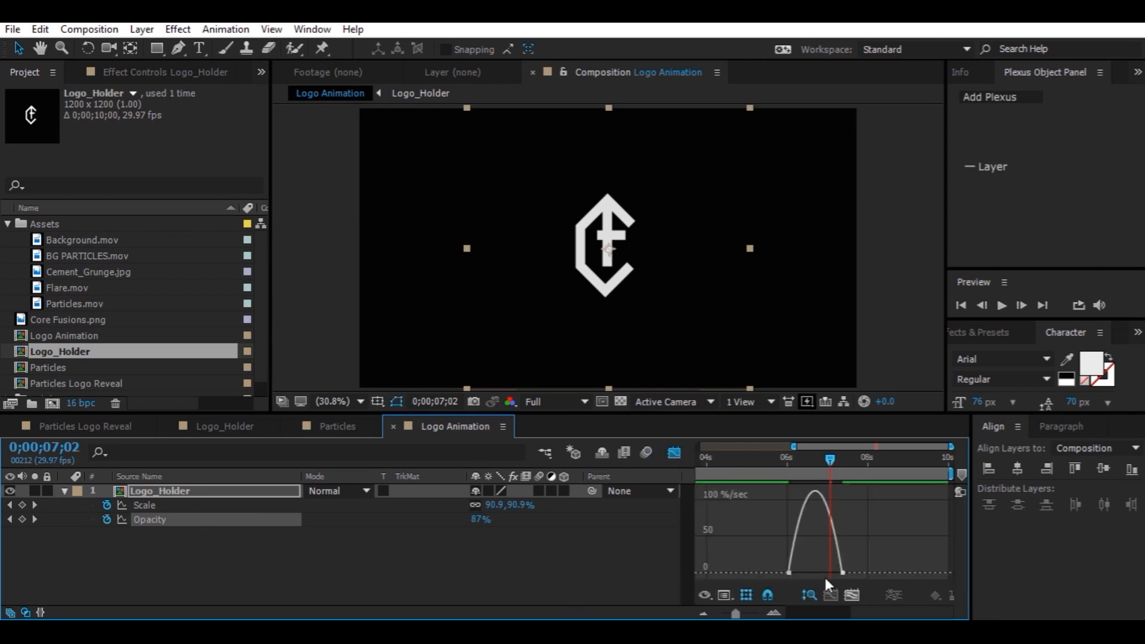
{"action": "left_click", "coordinate": [851, 593]}
{"action": "left_click", "coordinate": [950, 573]}
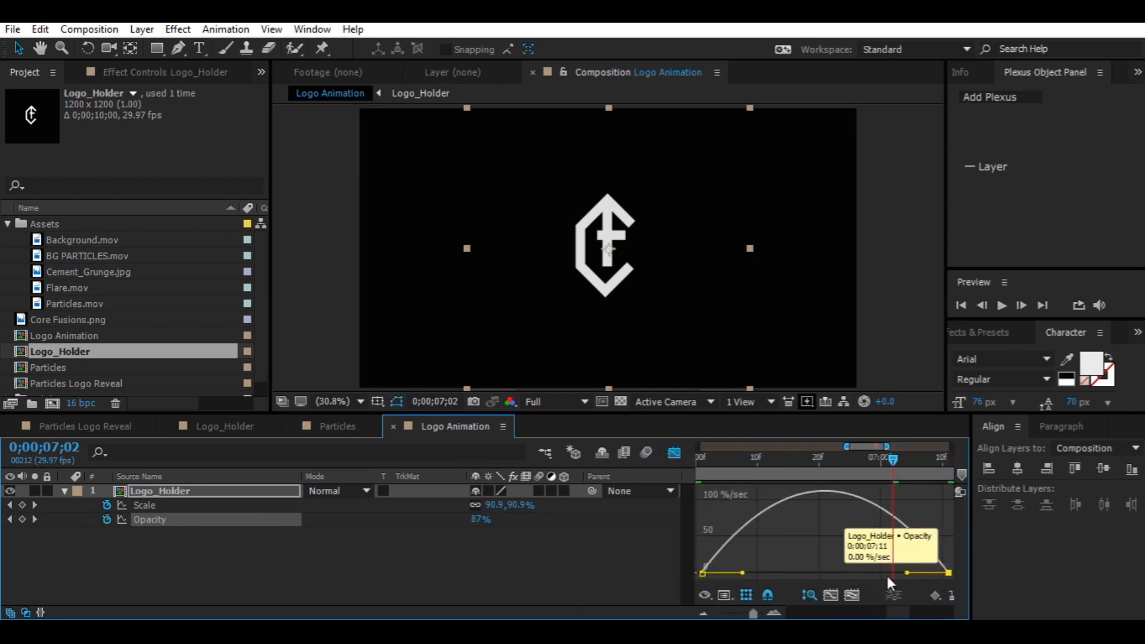
{"action": "left_click_drag", "start_coordinate": [743, 574], "coordinate": [795, 572]}
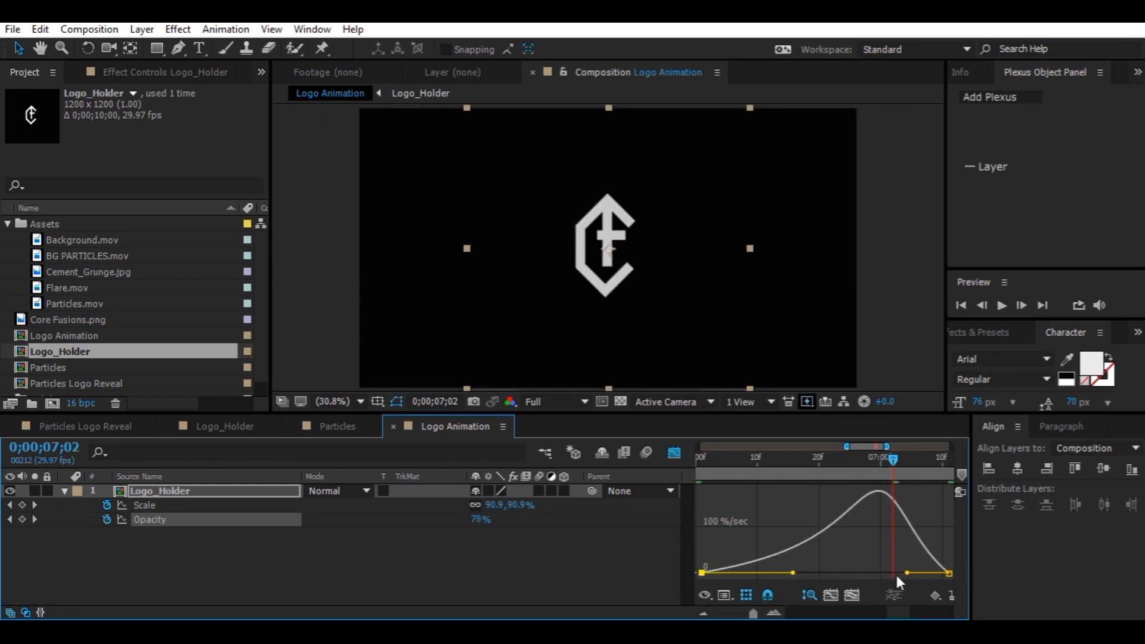
{"action": "left_click_drag", "start_coordinate": [907, 573], "coordinate": [896, 573]}
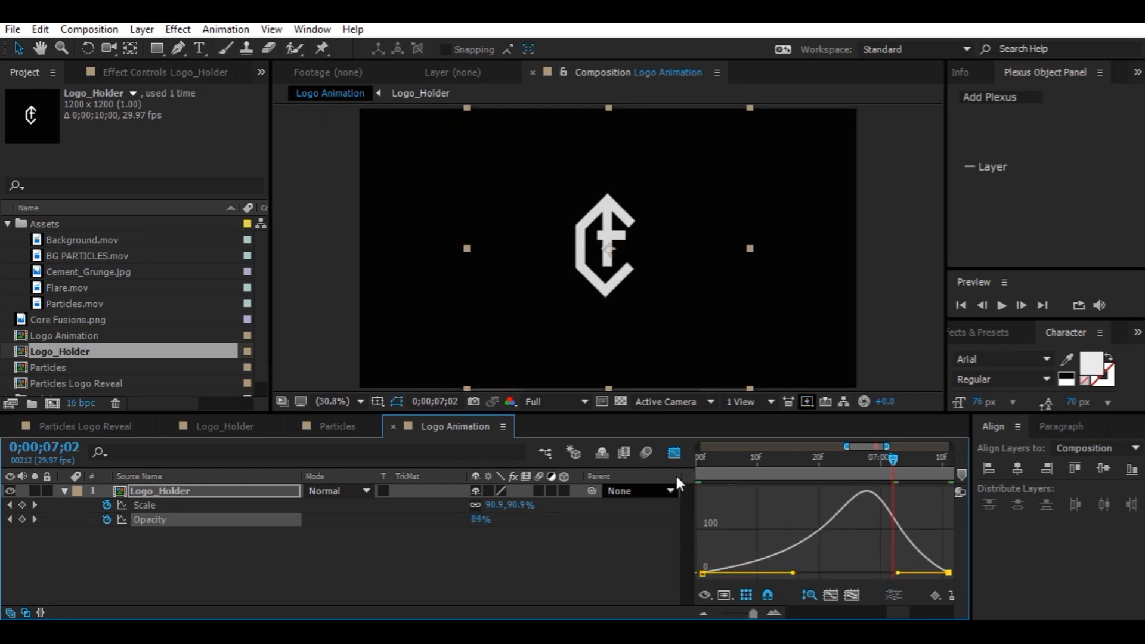
{"action": "left_click", "coordinate": [675, 453]}
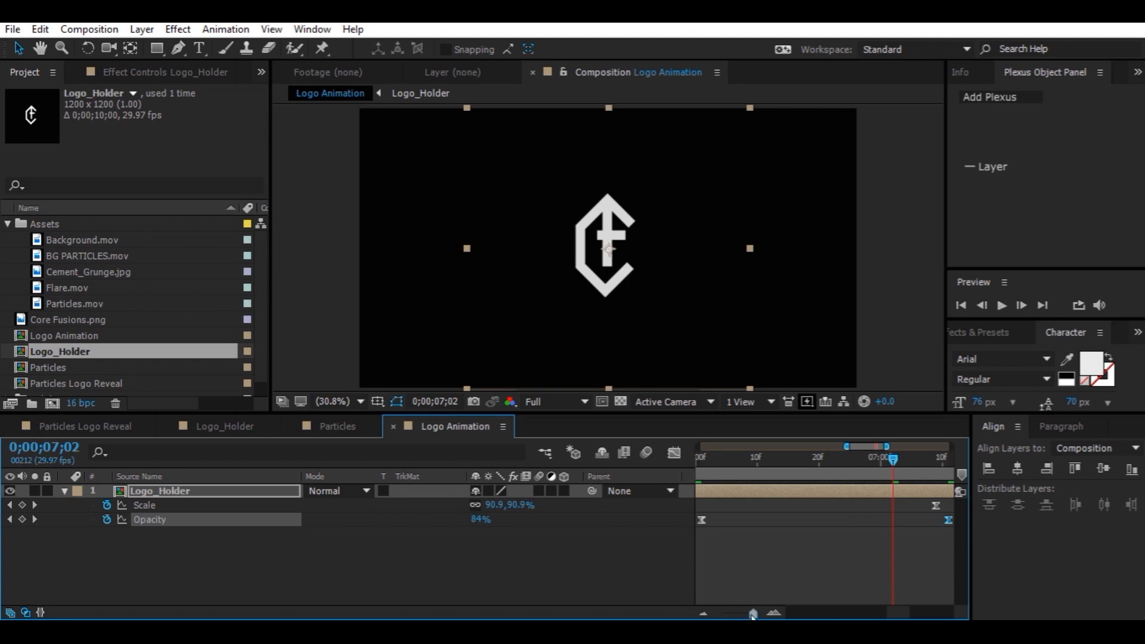
Apply the Fast Blur effect to the Logo_Holder layer
{"action": "left_click_drag", "start_coordinate": [752, 613], "coordinate": [737, 614]}
{"action": "left_click", "coordinate": [459, 528]}
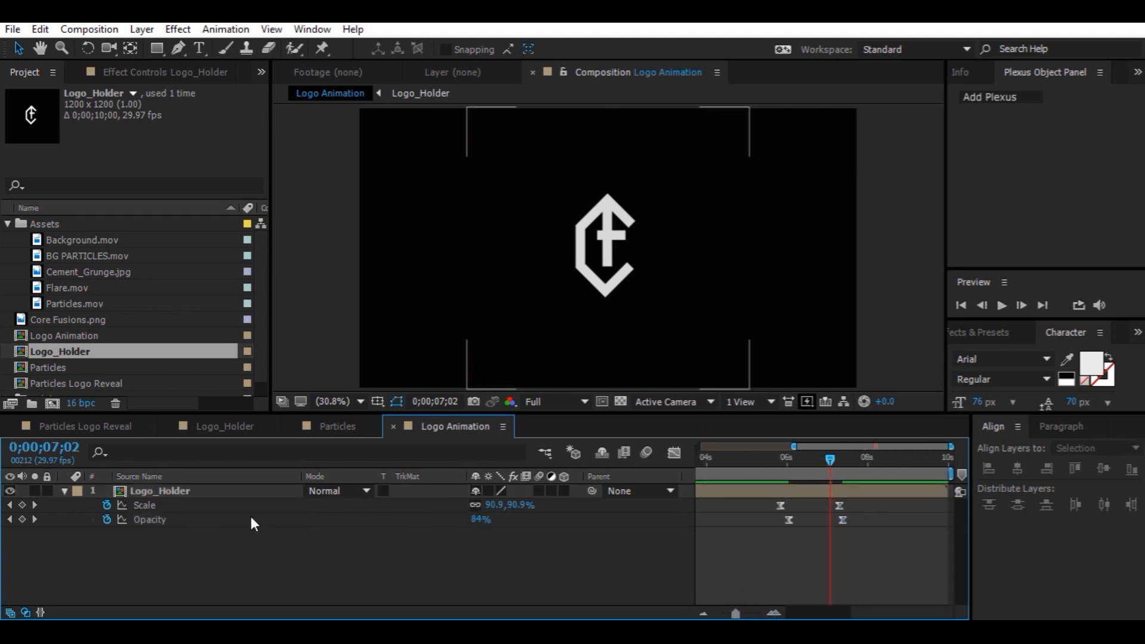
{"action": "left_click", "coordinate": [242, 490]}
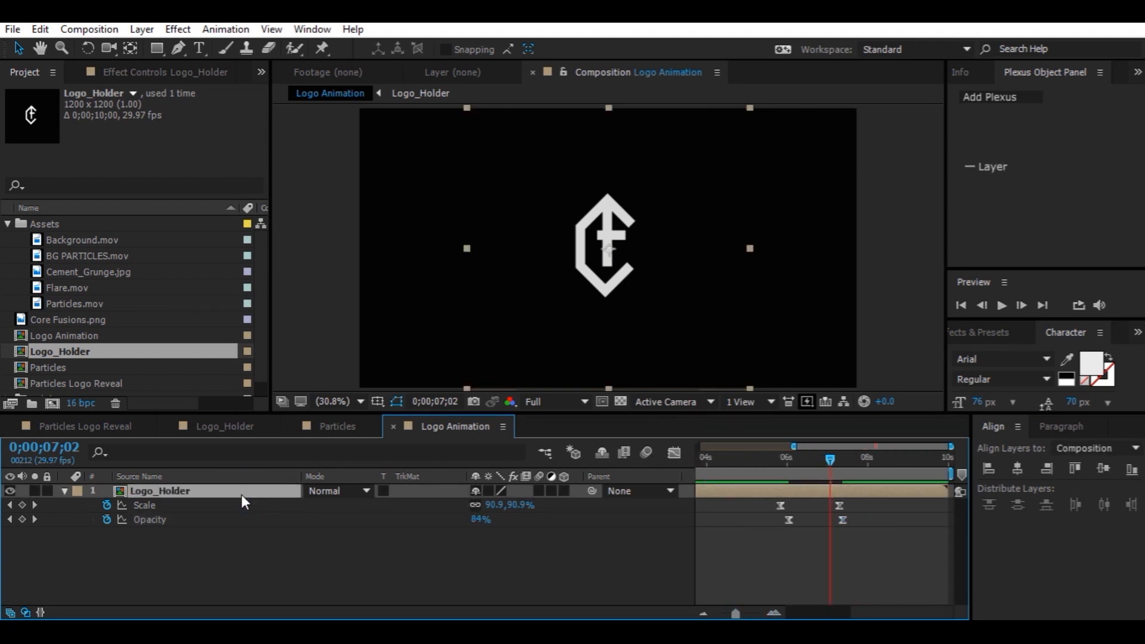
{"action": "key", "text": "ctrl+space"}
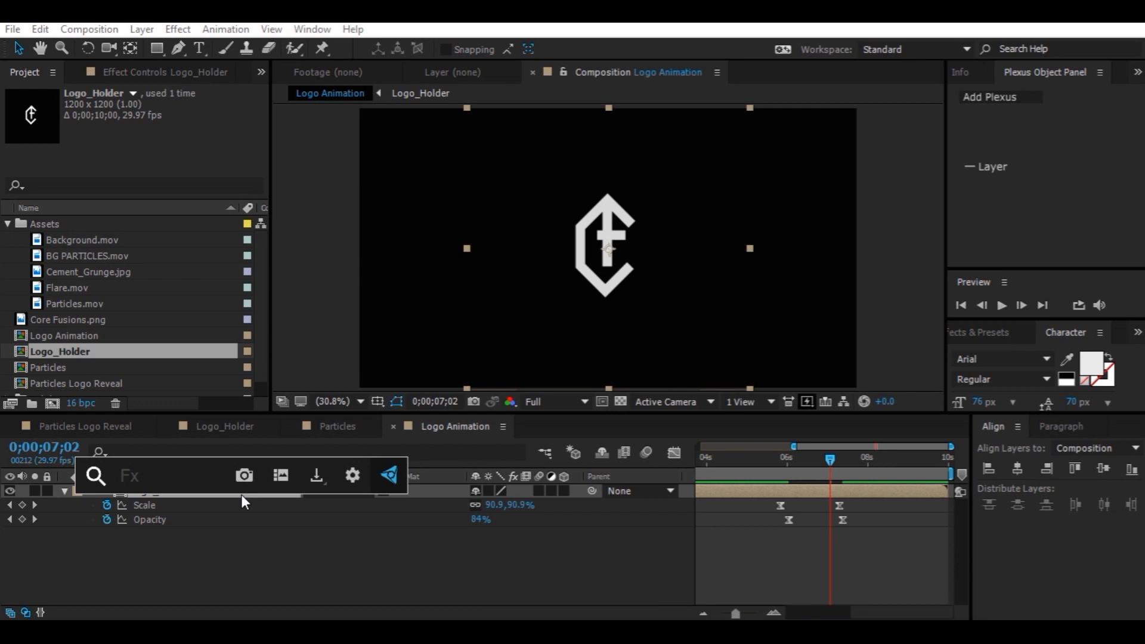
{"action": "type", "text": "fast"}
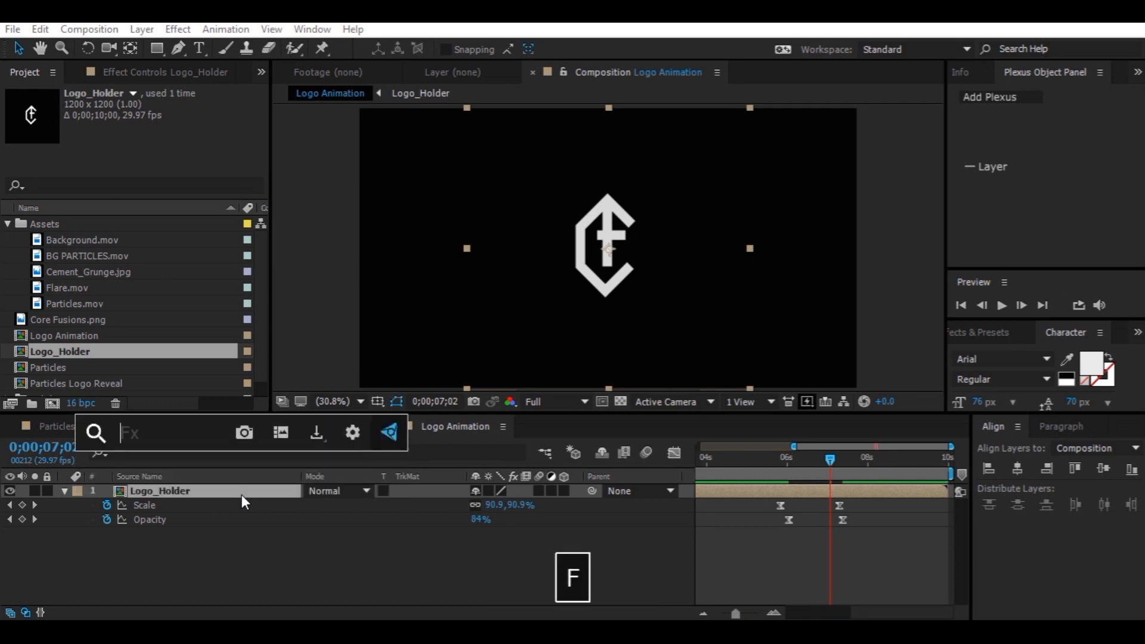
{"action": "left_click", "coordinate": [237, 485]}
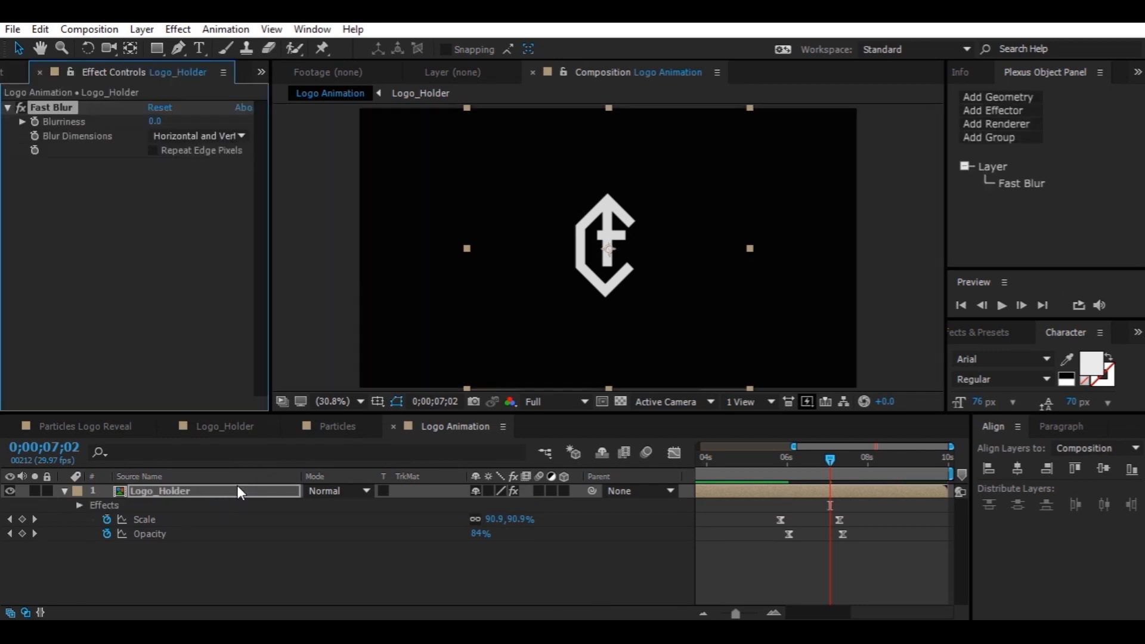
At 0;00;06;03, keyframe Fast Blur's Blurriness at 50 and enable Repeat Edge Pixels
{"action": "left_click", "coordinate": [789, 460]}
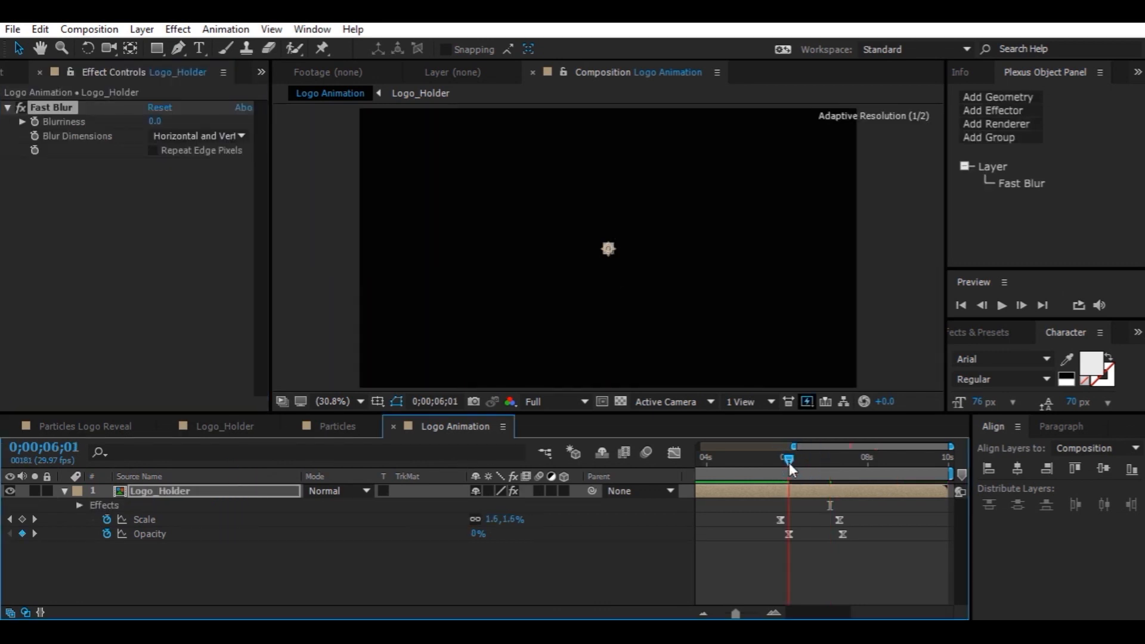
{"action": "left_click_drag", "start_coordinate": [790, 463], "coordinate": [791, 463]}
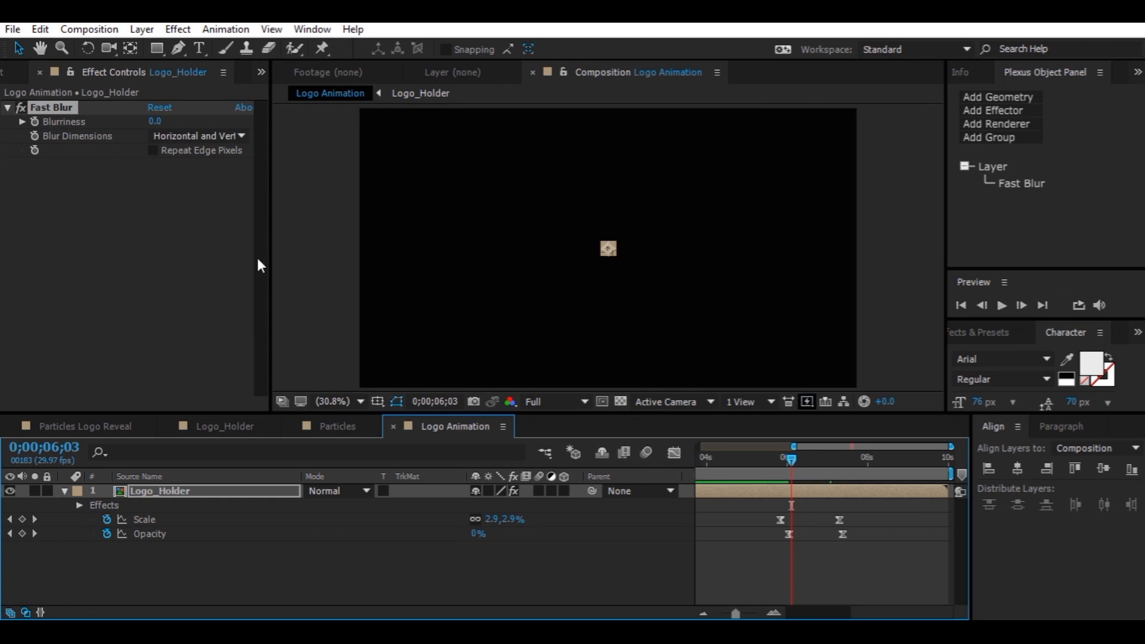
{"action": "left_click", "coordinate": [34, 120]}
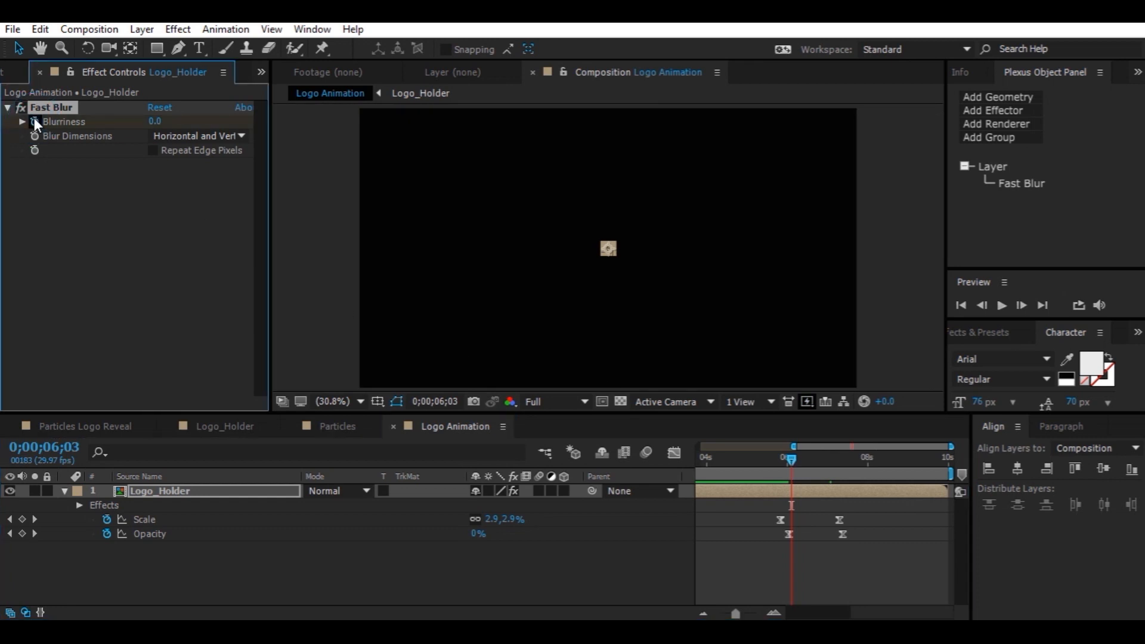
{"action": "left_click", "coordinate": [154, 150]}
{"action": "left_click", "coordinate": [154, 121]}
{"action": "type", "text": "50"}
{"action": "key", "text": "Return"}
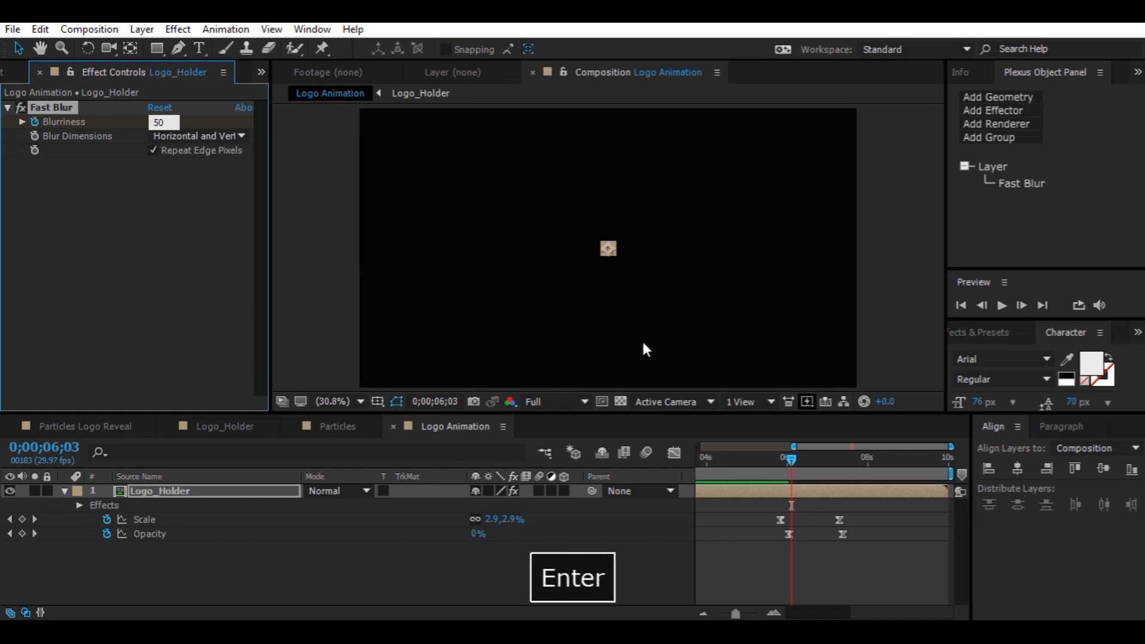
At 0;00;07;01, set the Blurriness to 0
{"action": "left_click", "coordinate": [831, 462]}
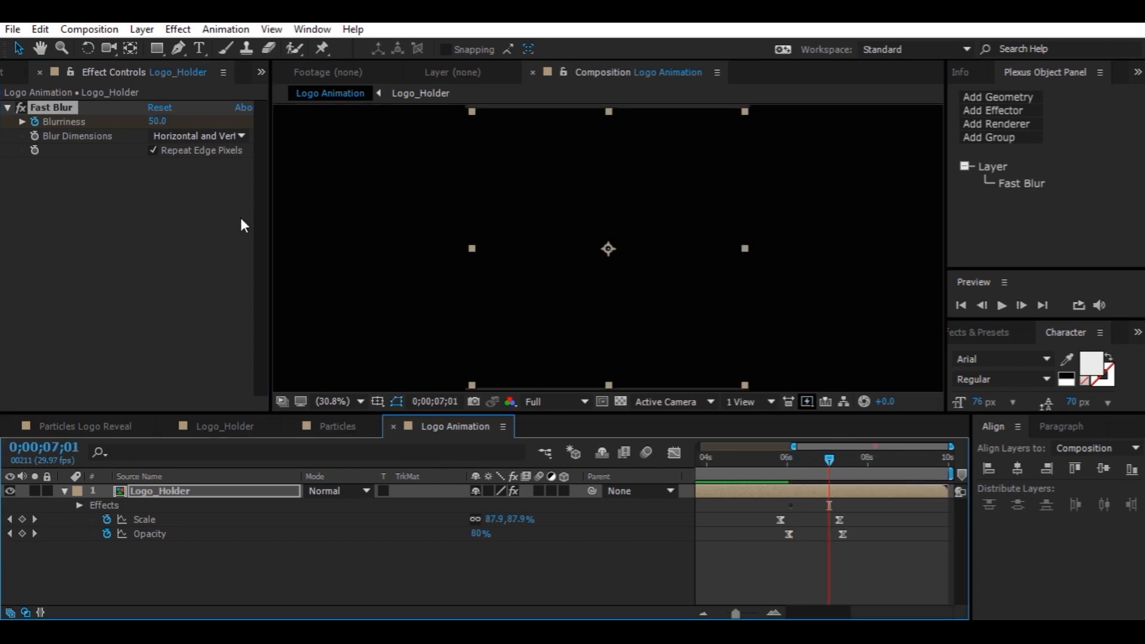
{"action": "left_click", "coordinate": [157, 123]}
{"action": "type", "text": "0"}
{"action": "key", "text": "Return"}
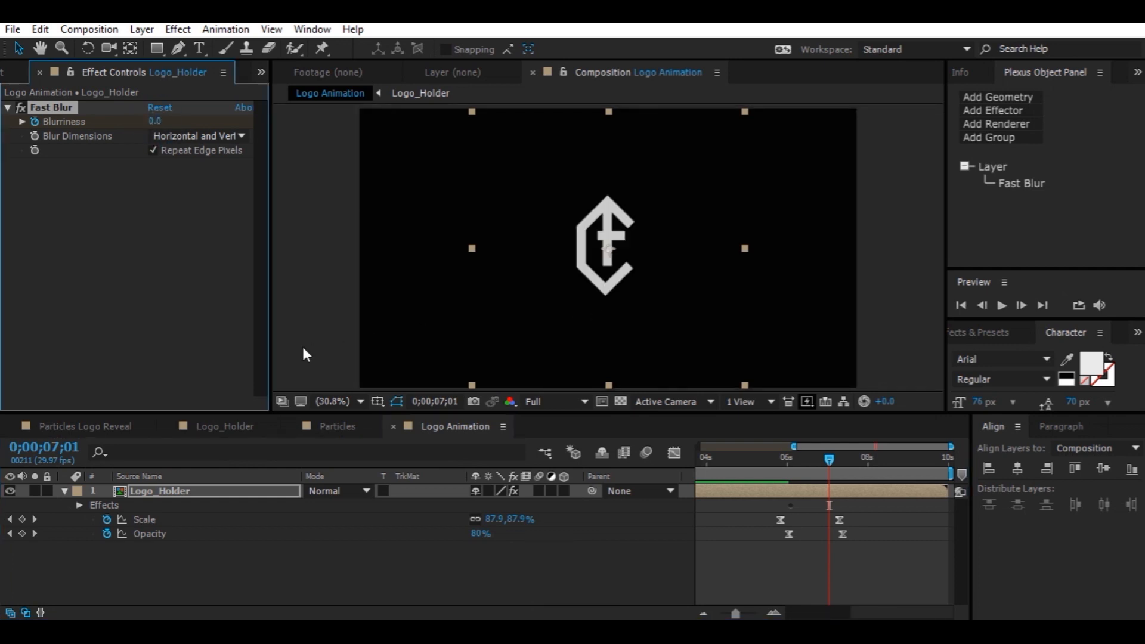
Apply Easy Ease to the Blurriness keyframes and nudge the first one to line up with the Opacity start
{"action": "key", "text": "u"}
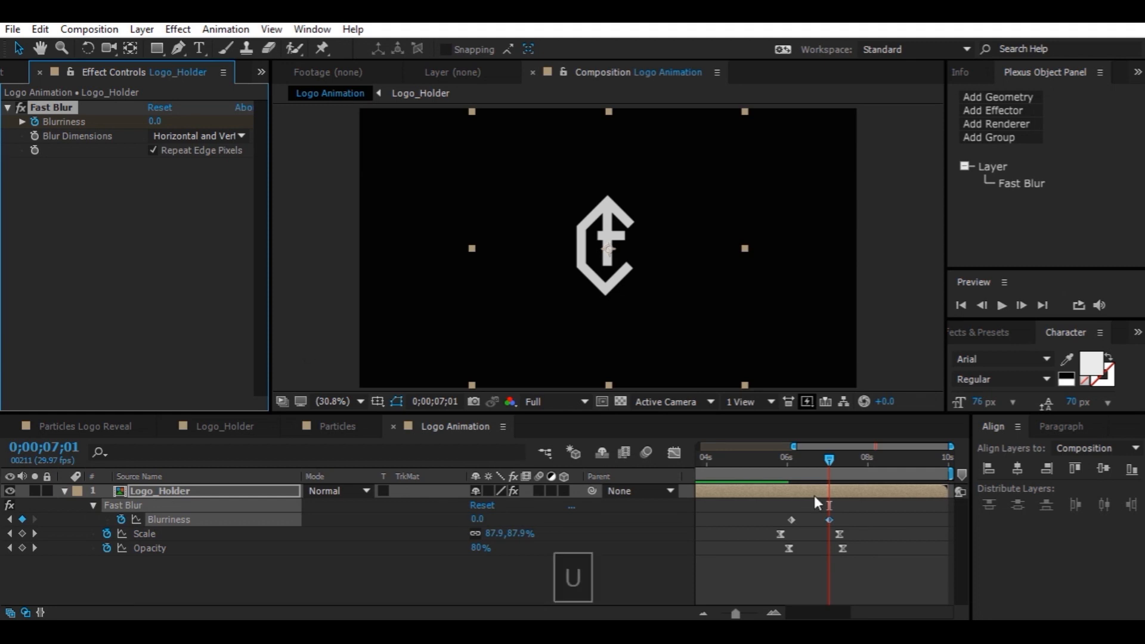
{"action": "left_click_drag", "start_coordinate": [790, 502], "coordinate": [831, 524]}
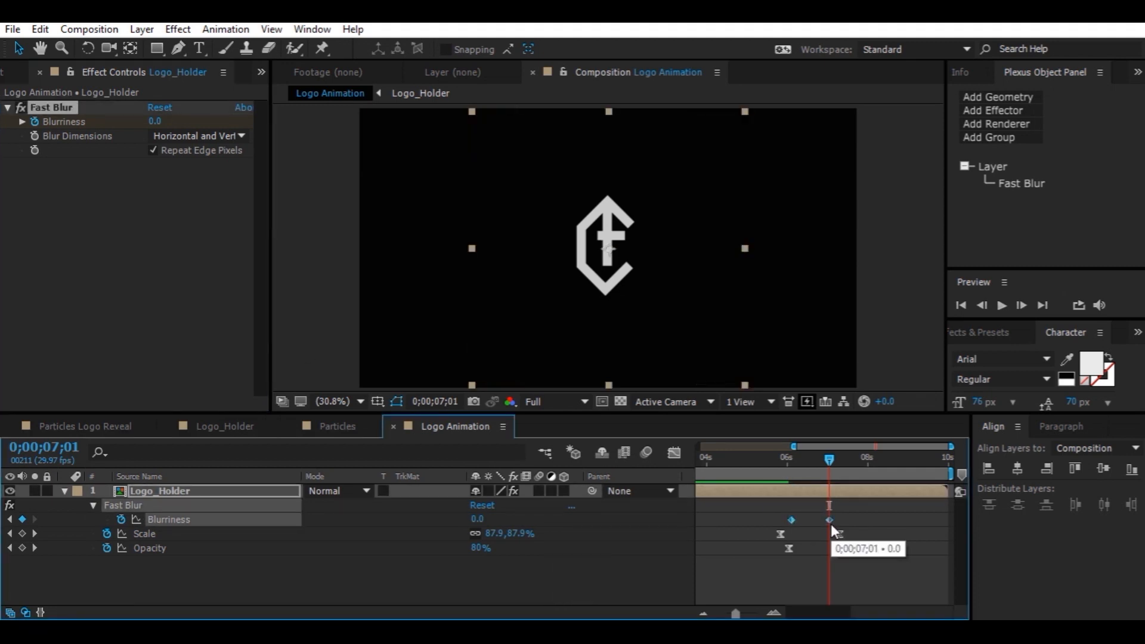
{"action": "key", "text": "F9"}
{"action": "left_click_drag", "start_coordinate": [791, 520], "coordinate": [789, 520]}
Scrub through the blur, scale and opacity transition to preview it
{"action": "left_click_drag", "start_coordinate": [796, 475], "coordinate": [817, 479]}
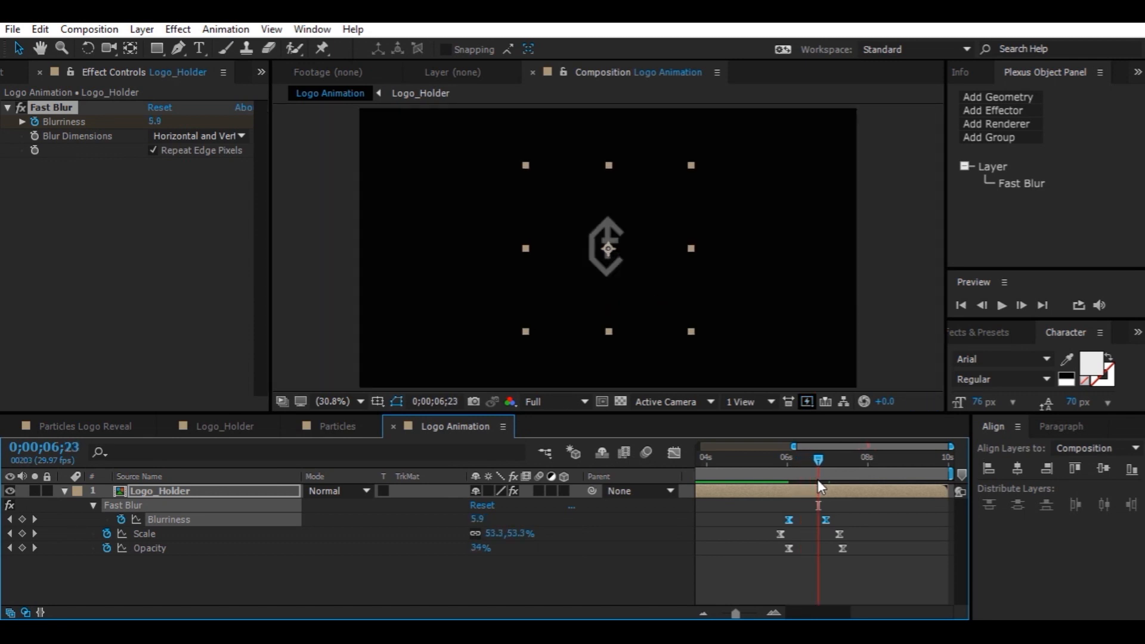
{"action": "left_click", "coordinate": [818, 473]}
{"action": "left_click", "coordinate": [822, 473]}
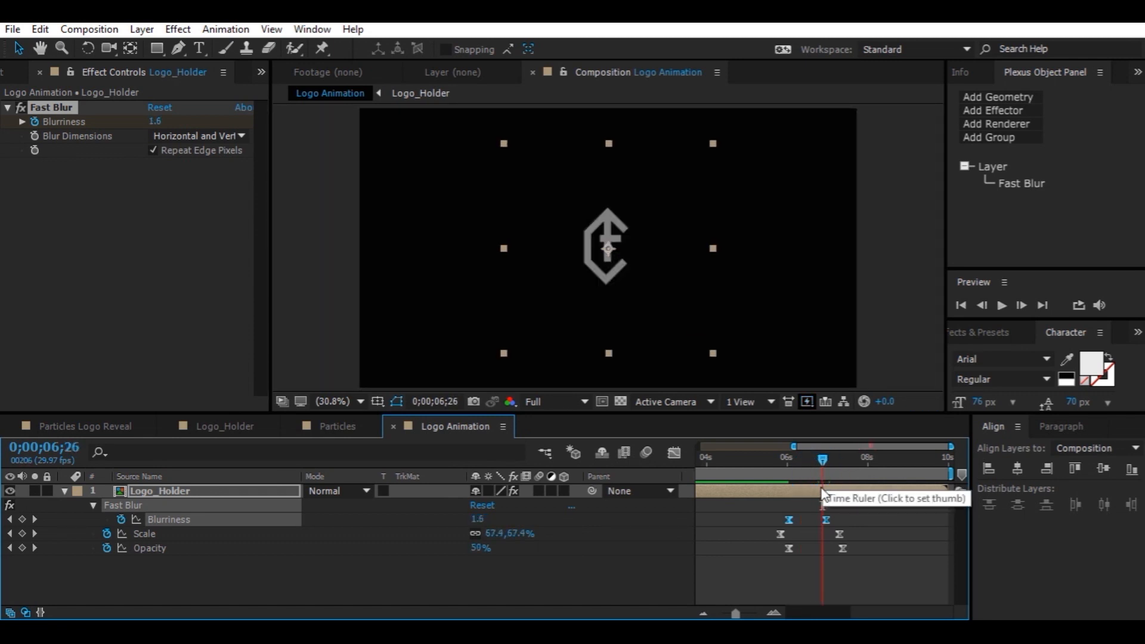
Add Cement_Grunge.jpg from the Assets folder to the Logo Animation composition beneath the Logo_Holder layer
{"action": "left_click", "coordinate": [287, 589]}
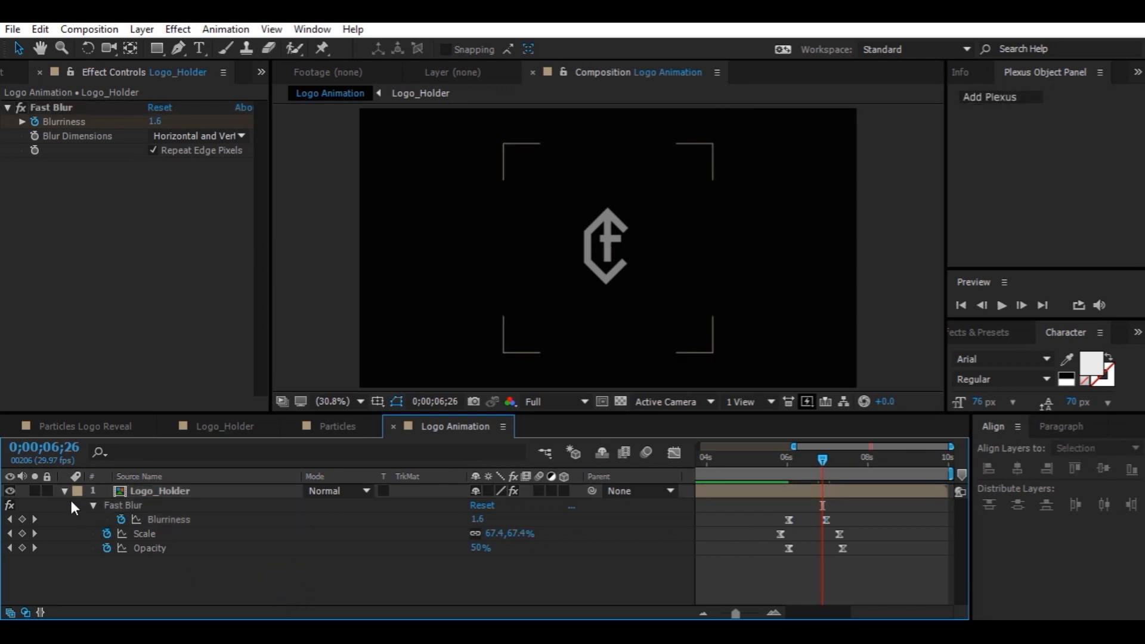
{"action": "left_click", "coordinate": [64, 491]}
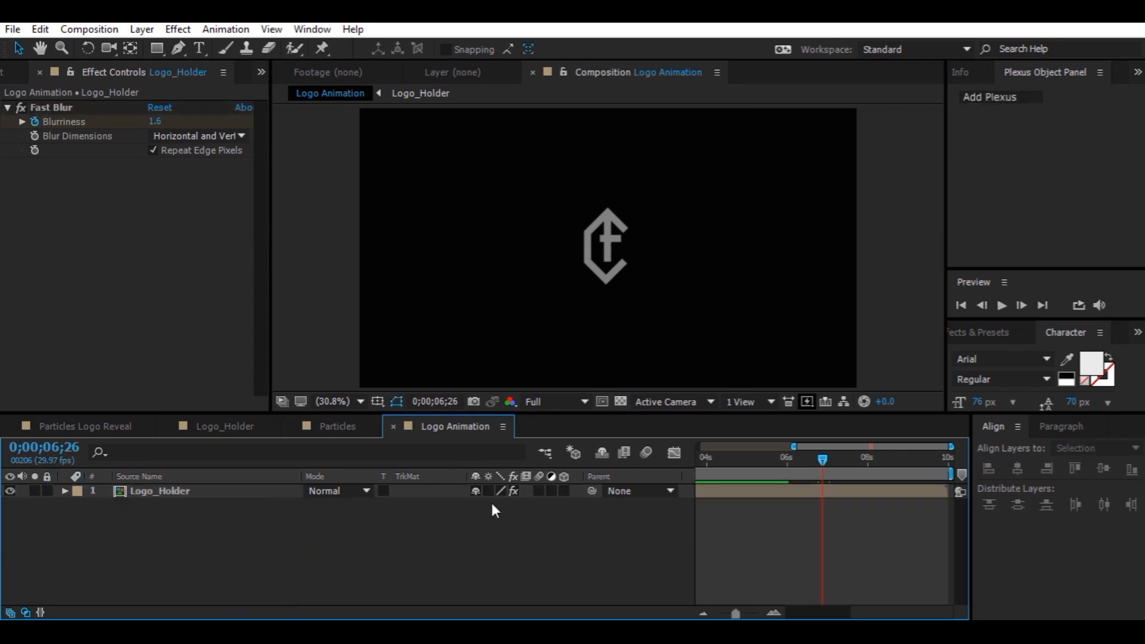
{"action": "left_click", "coordinate": [538, 491]}
{"action": "left_click", "coordinate": [643, 451]}
{"action": "left_click", "coordinate": [21, 71]}
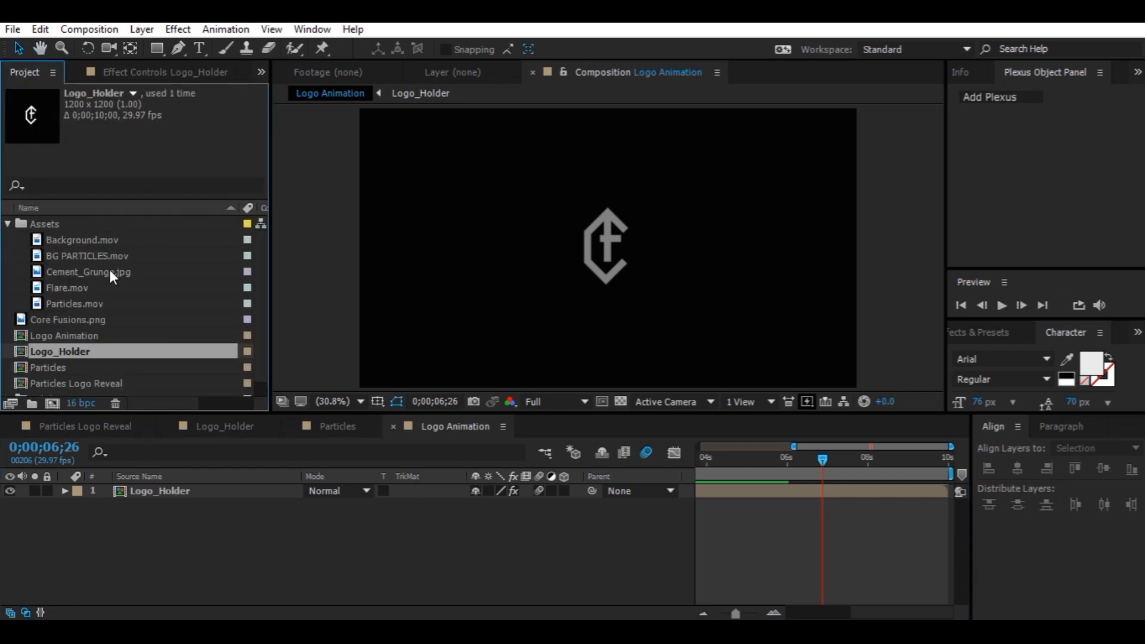
{"action": "left_click_drag", "start_coordinate": [95, 271], "coordinate": [374, 521]}
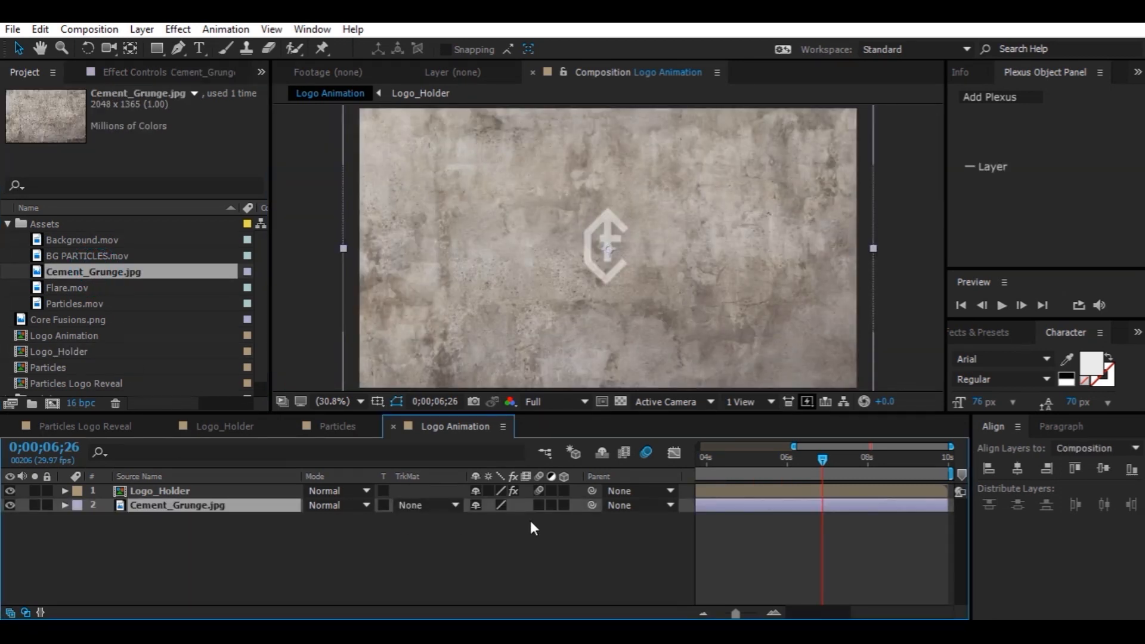
At 0;00;08;08, scale the Cement_Grunge layer down to 42%
{"action": "key", "text": "s"}
{"action": "left_click_drag", "start_coordinate": [488, 519], "coordinate": [462, 516]}
{"action": "left_click", "coordinate": [879, 464]}
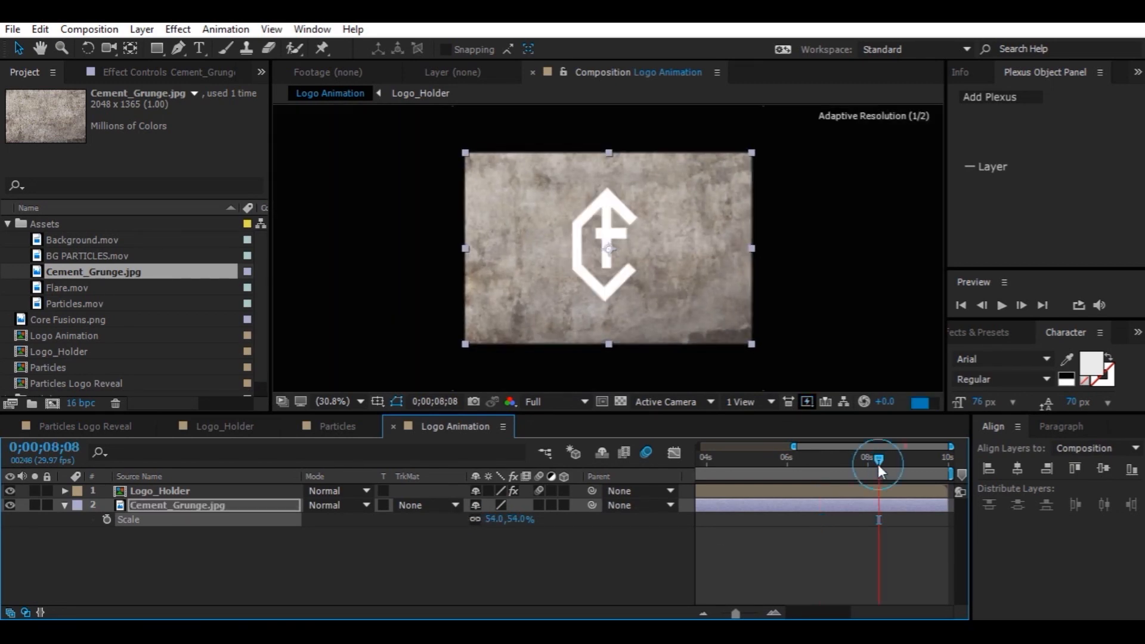
{"action": "left_click_drag", "start_coordinate": [477, 518], "coordinate": [482, 521]}
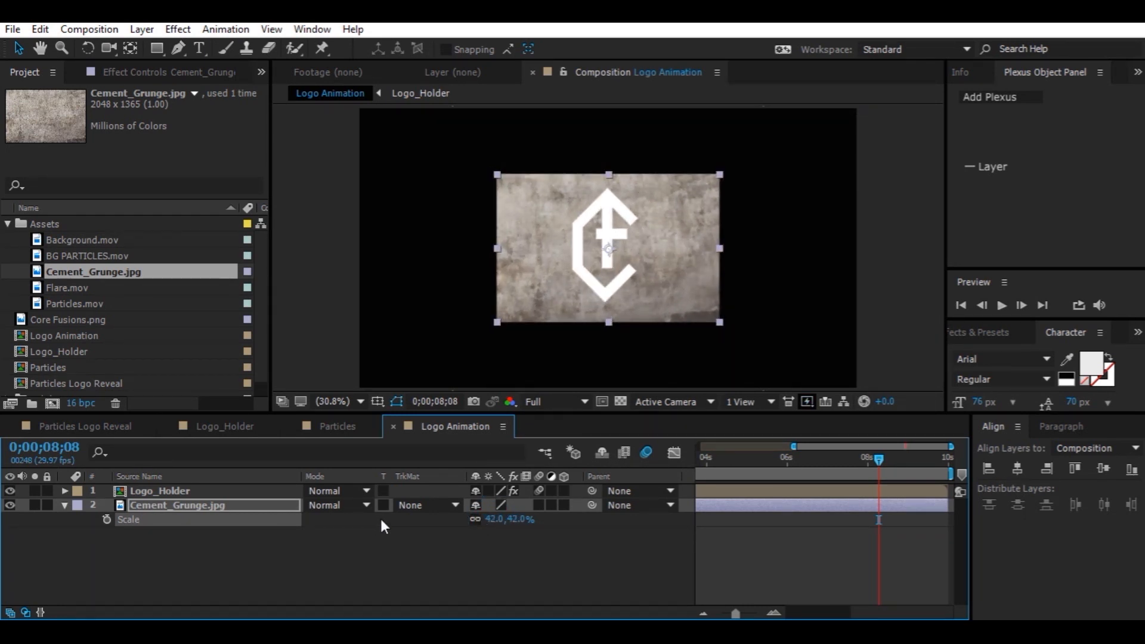
Set the Cement_Grunge layer's track matte to Luma Matte "Logo_Holder"
{"action": "left_click", "coordinate": [417, 506]}
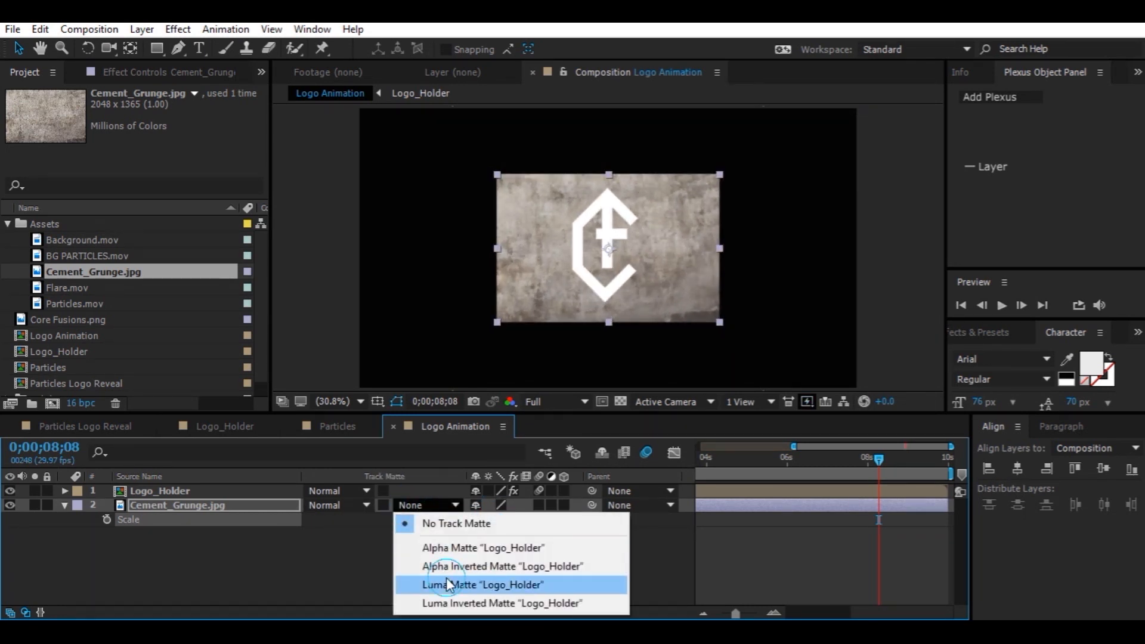
{"action": "left_click", "coordinate": [446, 578]}
{"action": "left_click", "coordinate": [428, 503]}
{"action": "left_click", "coordinate": [435, 546]}
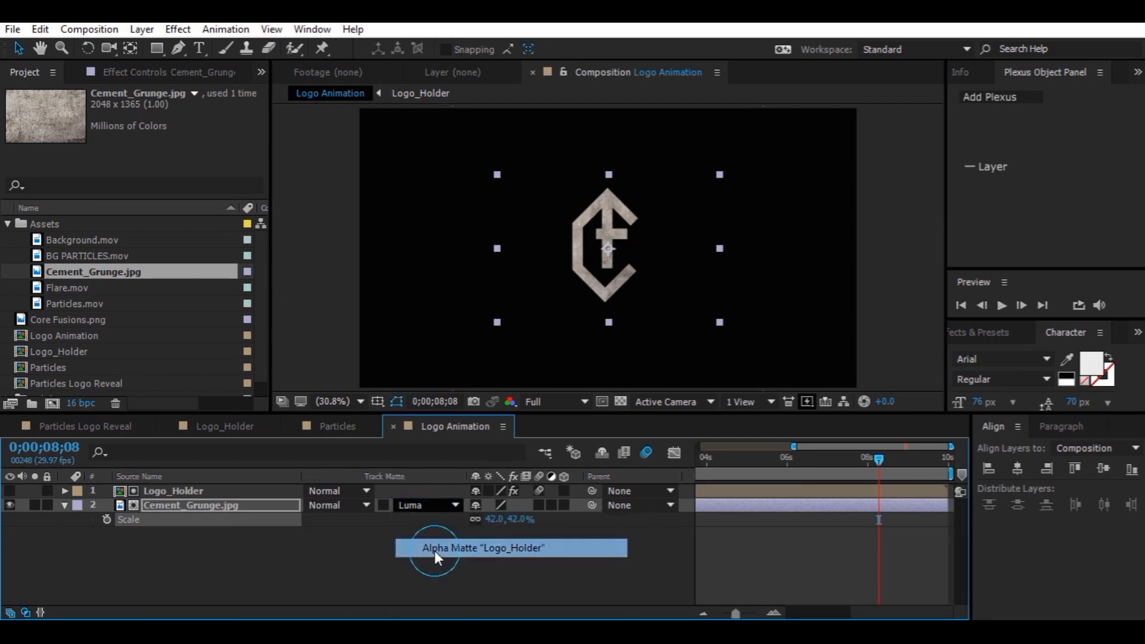
{"action": "left_click", "coordinate": [428, 505]}
{"action": "left_click", "coordinate": [447, 582]}
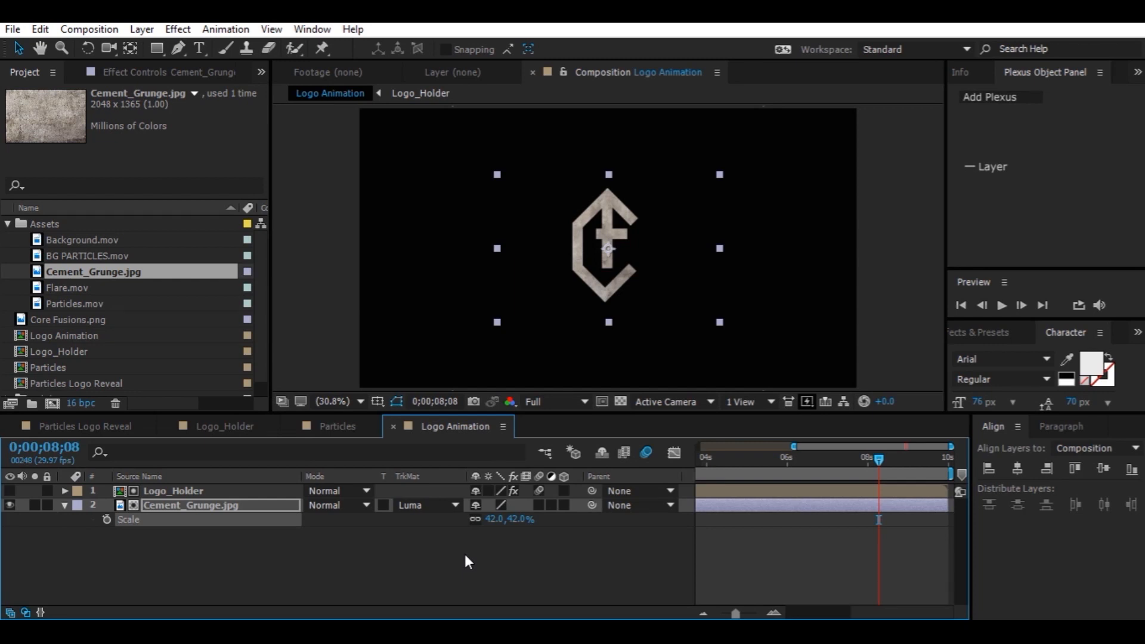
Apply Sharpen to the grunge layer and set Sharpen Amount to 25
{"action": "key", "text": "ctrl+space"}
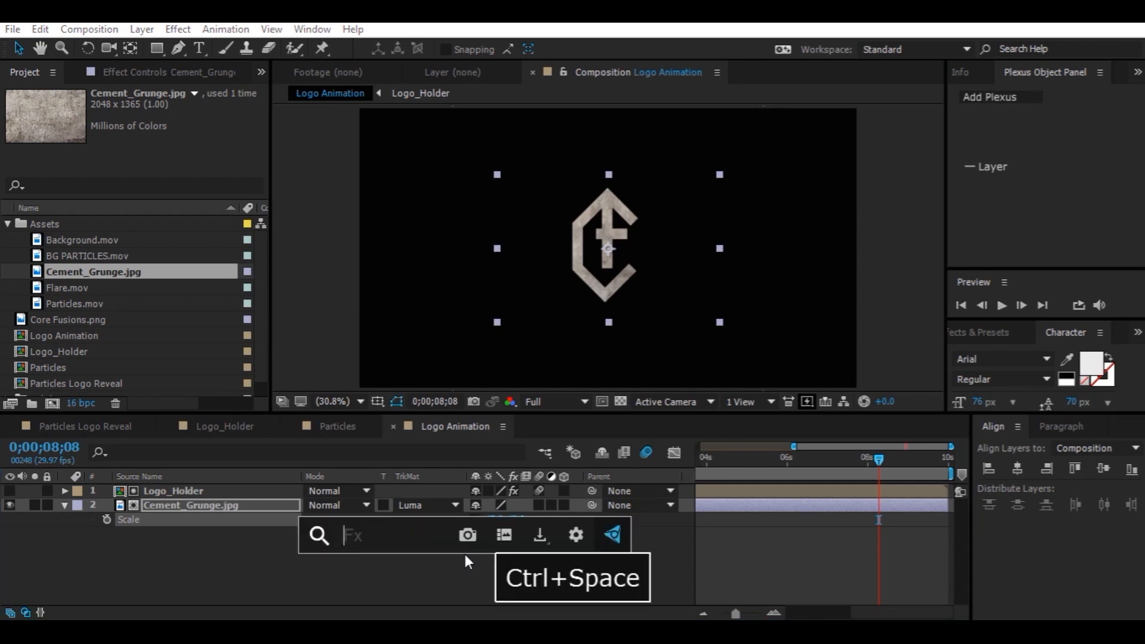
{"action": "type", "text": "sharp"}
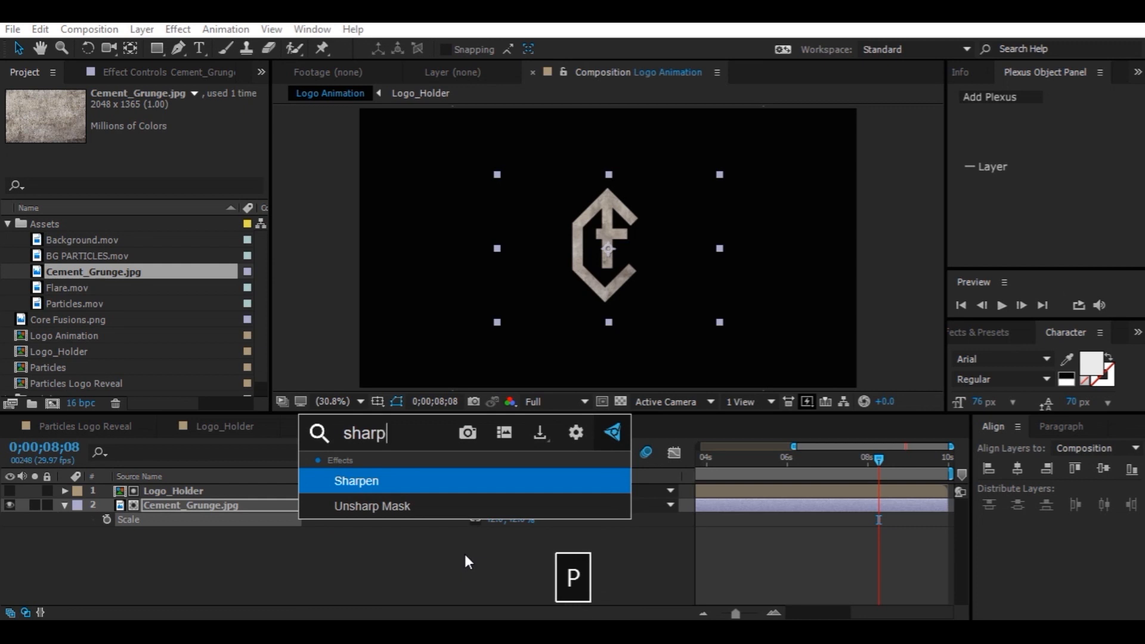
{"action": "left_click", "coordinate": [441, 485]}
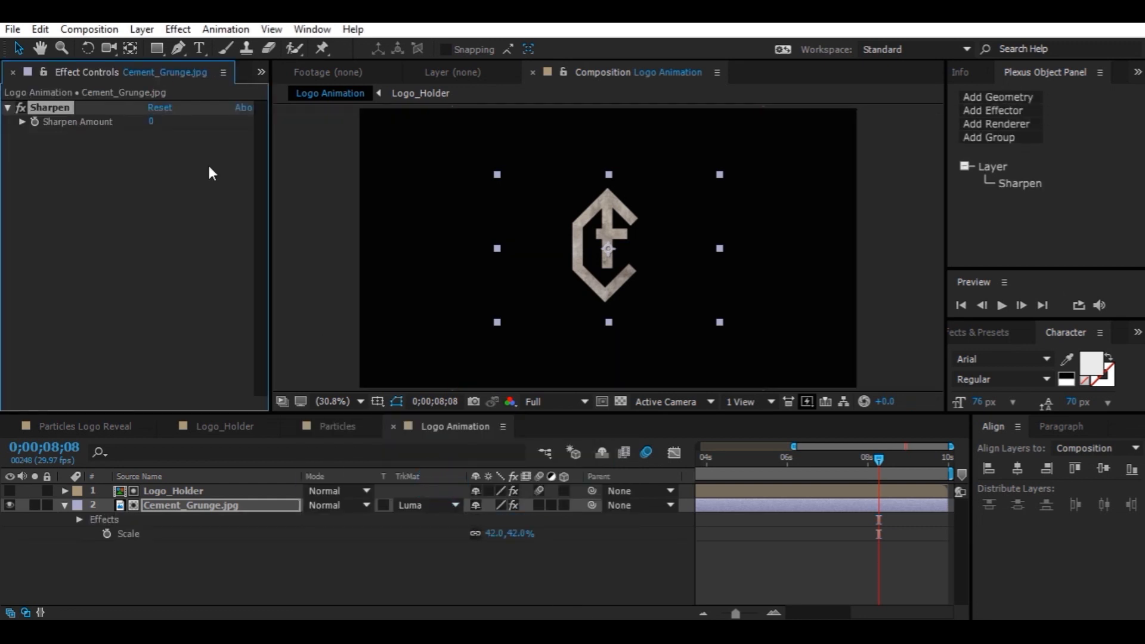
{"action": "left_click", "coordinate": [152, 121]}
{"action": "type", "text": "25"}
{"action": "key", "text": "Return"}
Apply Curves to the grunge layer and bend the RGB curve downward to darken it
{"action": "key", "text": "ctrl+space"}
{"action": "type", "text": "cu"}
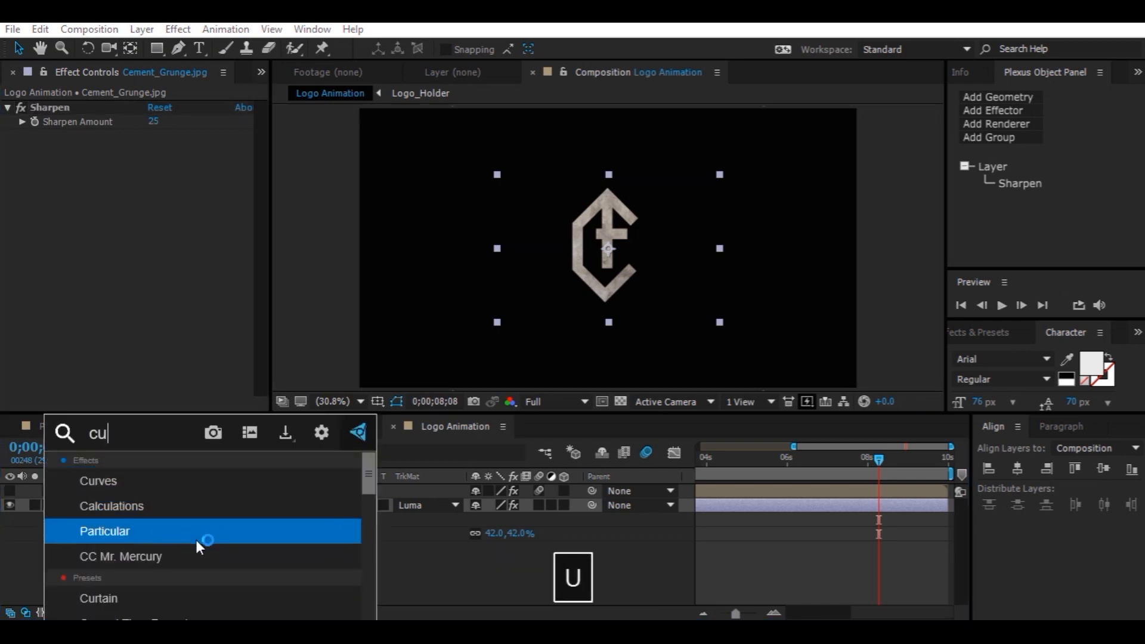
{"action": "type", "text": "r"}
{"action": "left_click", "coordinate": [145, 484]}
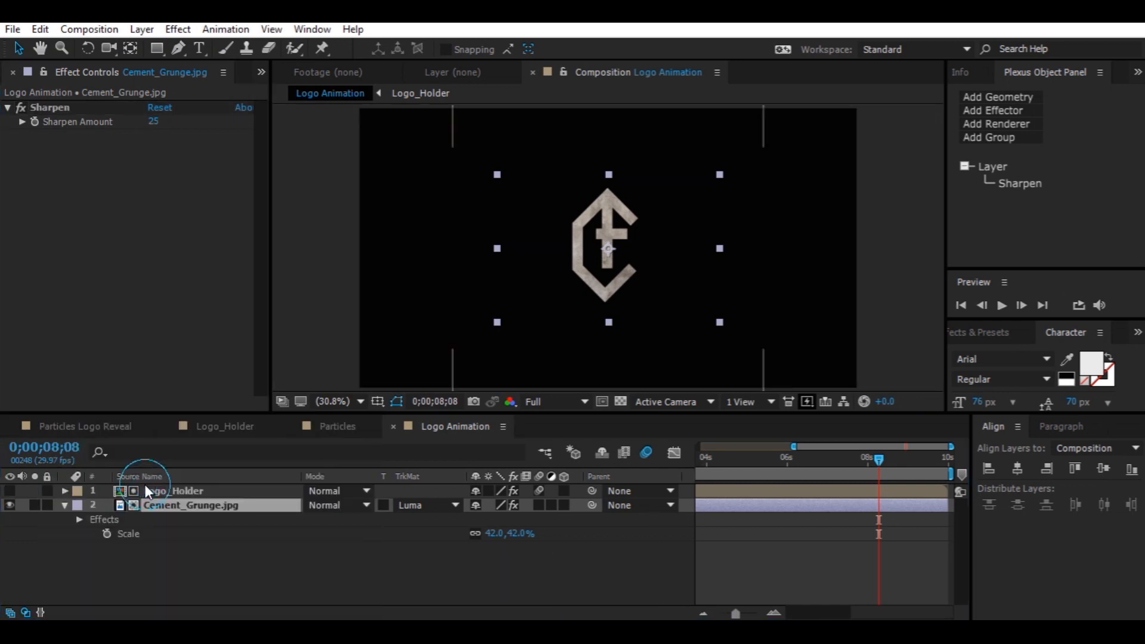
{"action": "left_click", "coordinate": [199, 226]}
{"action": "left_click_drag", "start_coordinate": [203, 232], "coordinate": [205, 232]}
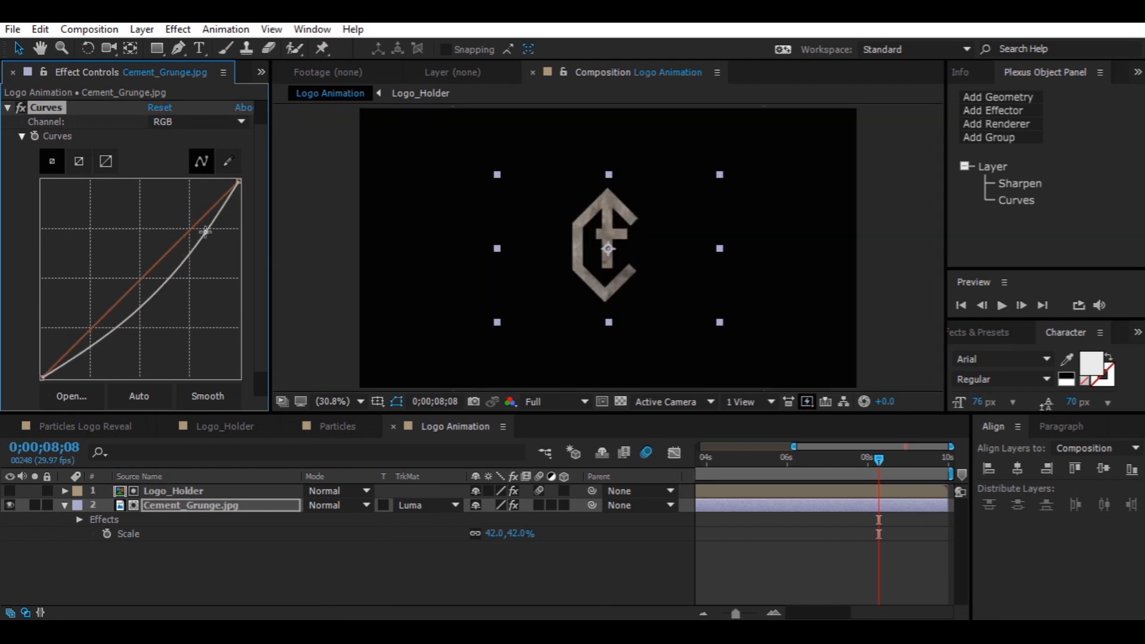
Switch Curves to the Red channel and raise the red curve
{"action": "left_click", "coordinate": [191, 119]}
{"action": "left_click", "coordinate": [191, 160]}
{"action": "mouse_move", "coordinate": [200, 221]}
{"action": "left_mouse_down"}
{"action": "mouse_move", "coordinate": [186, 210]}
{"action": "mouse_move", "coordinate": [216, 242]}
{"action": "mouse_move", "coordinate": [205, 201]}
{"action": "left_mouse_up"}
Switch Curves to the Green channel, raise the green curve and nudge its black point
{"action": "left_click", "coordinate": [184, 127]}
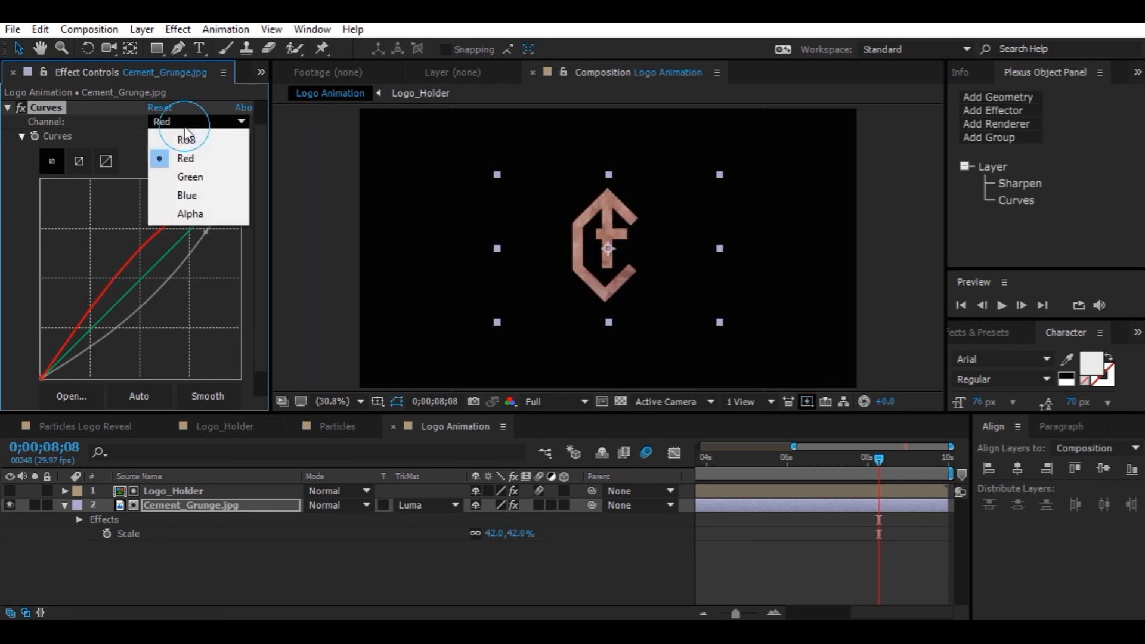
{"action": "left_click", "coordinate": [179, 179]}
{"action": "mouse_move", "coordinate": [186, 225]}
{"action": "left_mouse_down"}
{"action": "mouse_move", "coordinate": [185, 203]}
{"action": "mouse_move", "coordinate": [185, 224]}
{"action": "left_mouse_up"}
{"action": "left_click_drag", "start_coordinate": [42, 377], "coordinate": [50, 379]}
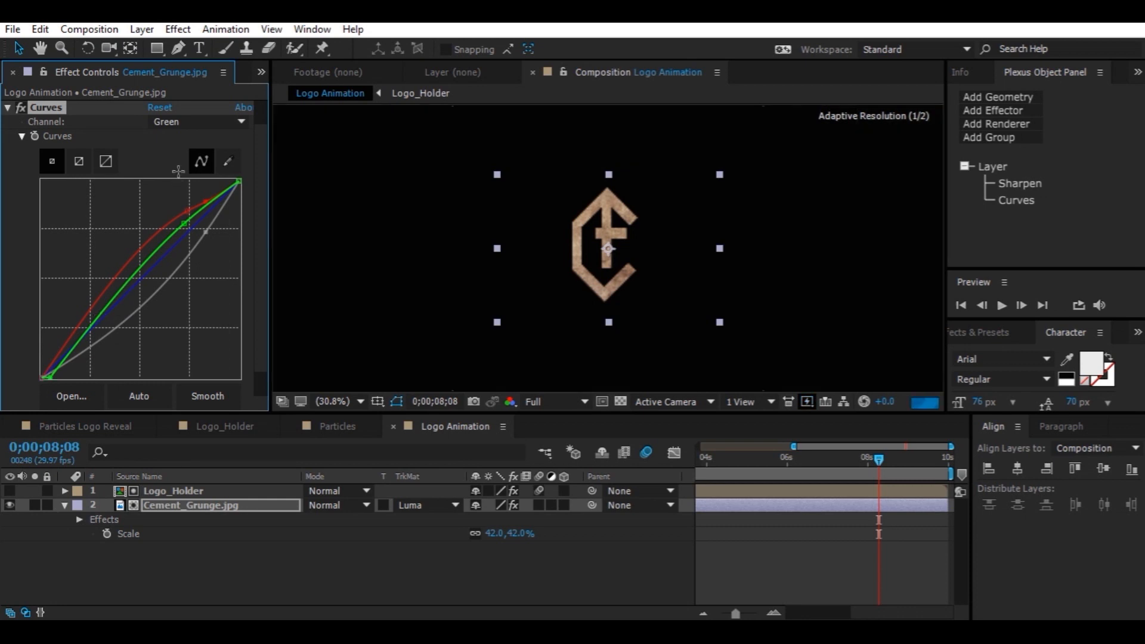
Switch Curves to the Blue channel and pull the blue curve downward
{"action": "left_click", "coordinate": [191, 121]}
{"action": "left_click", "coordinate": [198, 189]}
{"action": "mouse_move", "coordinate": [191, 234]}
{"action": "left_mouse_down"}
{"action": "mouse_move", "coordinate": [179, 224]}
{"action": "mouse_move", "coordinate": [206, 240]}
{"action": "left_mouse_up"}
Apply Tint to the grunge layer and set Map White To orange D97F09
{"action": "left_click", "coordinate": [185, 506]}
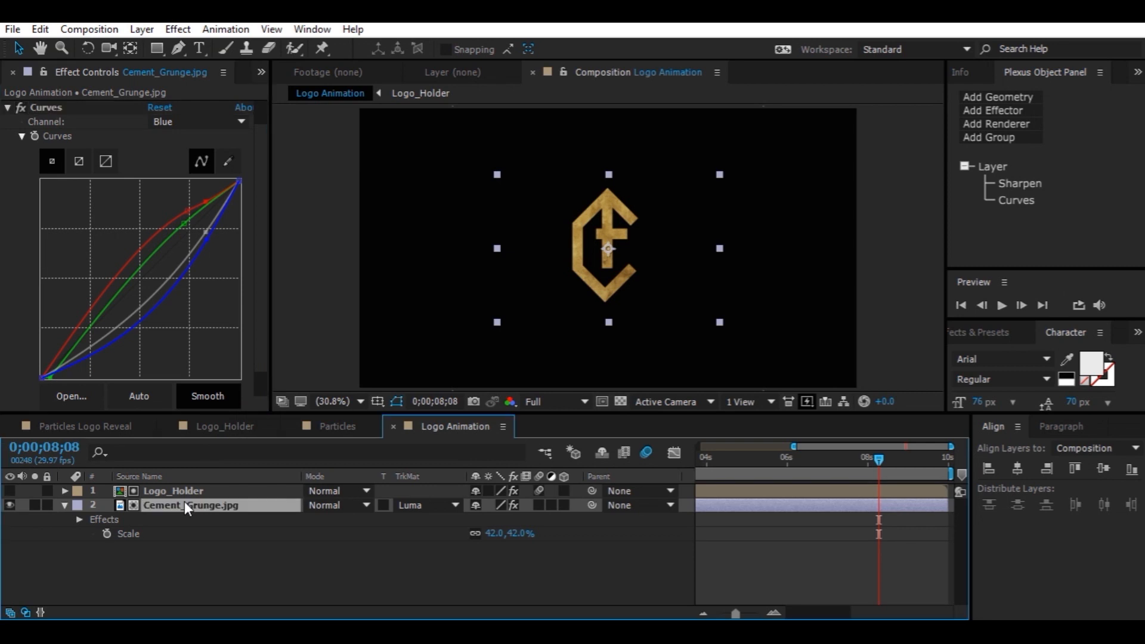
{"action": "key", "text": "ctrl+space"}
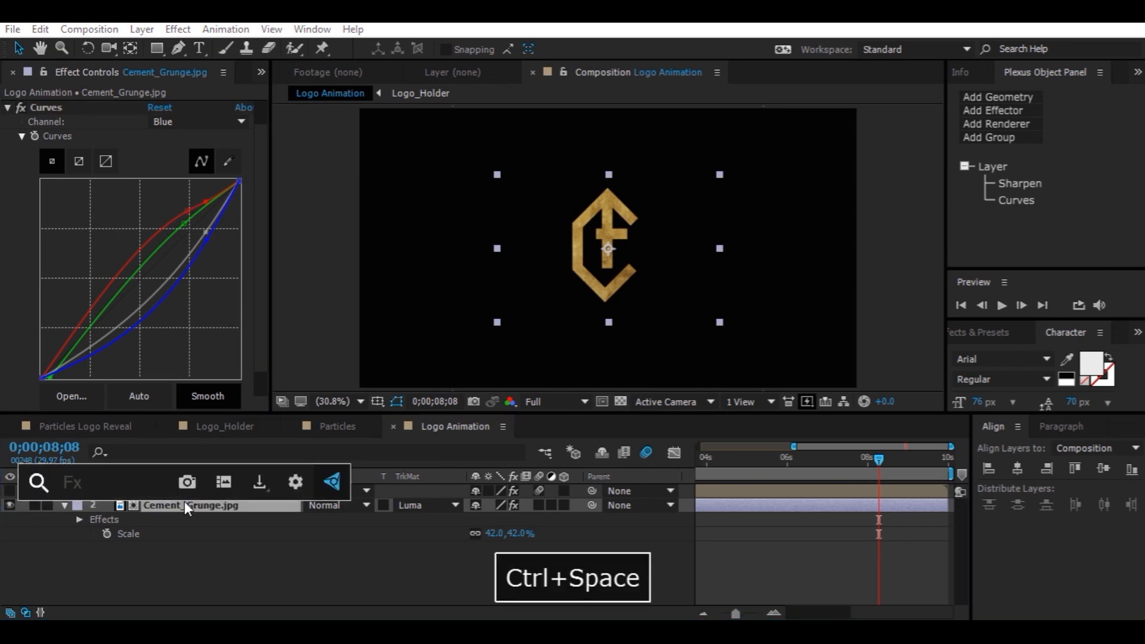
{"action": "type", "text": "tint"}
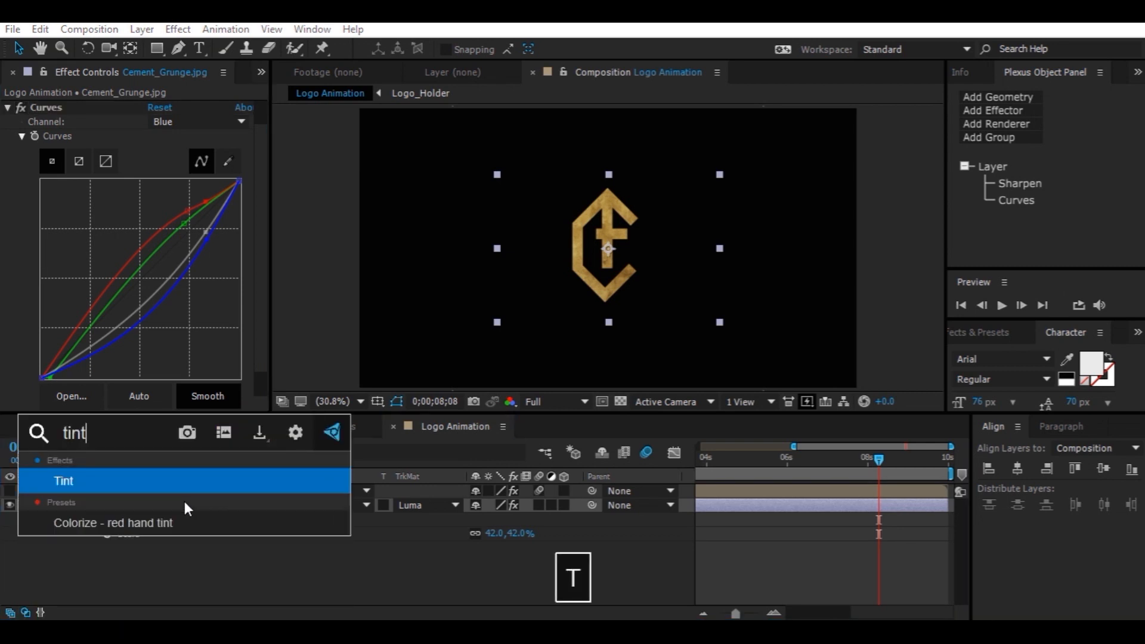
{"action": "key", "text": "Return"}
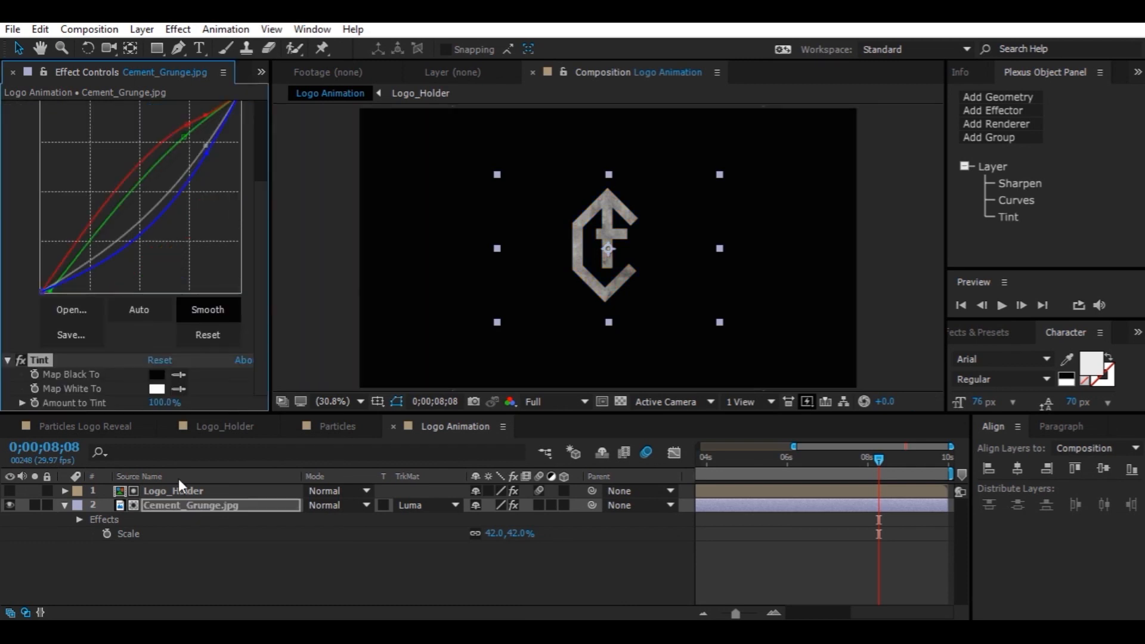
{"action": "left_click", "coordinate": [156, 388]}
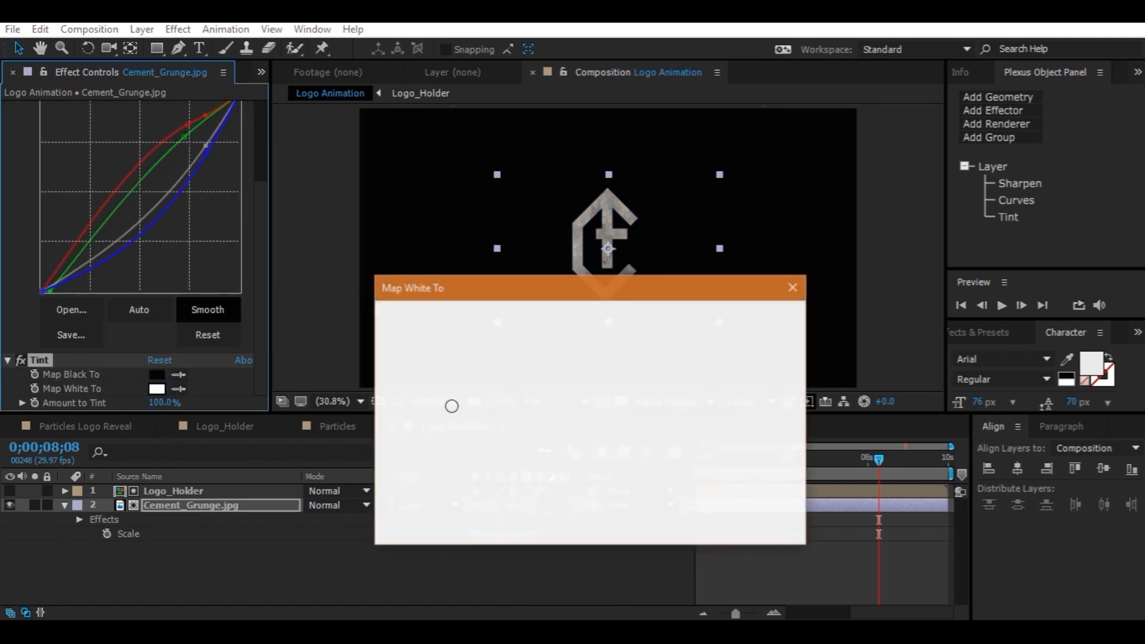
{"action": "left_click", "coordinate": [627, 508]}
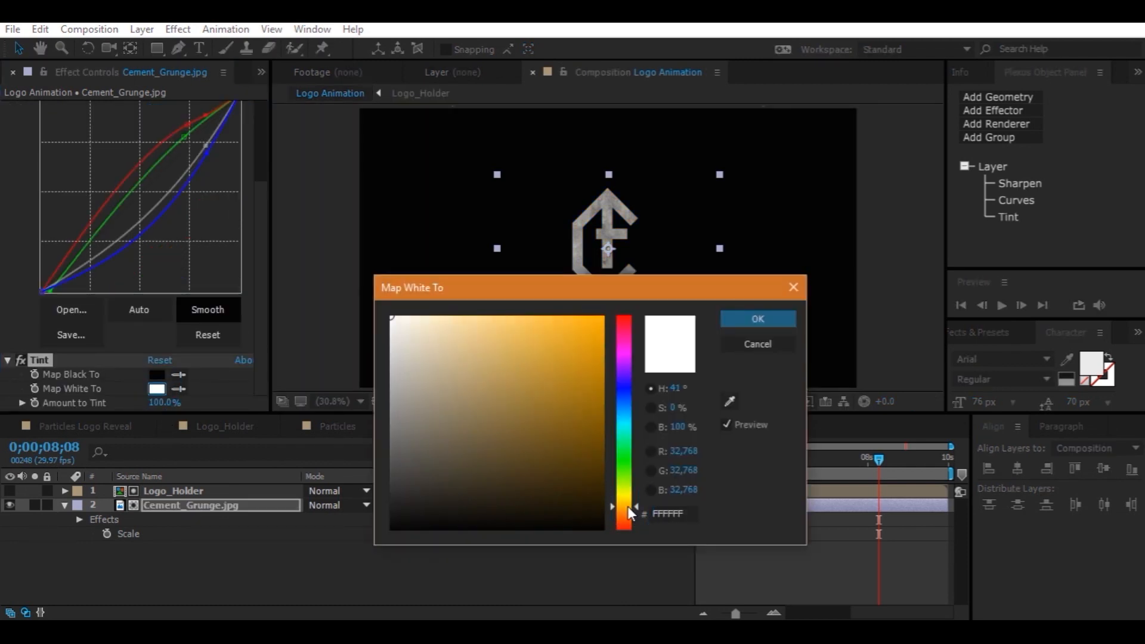
{"action": "left_click", "coordinate": [593, 343]}
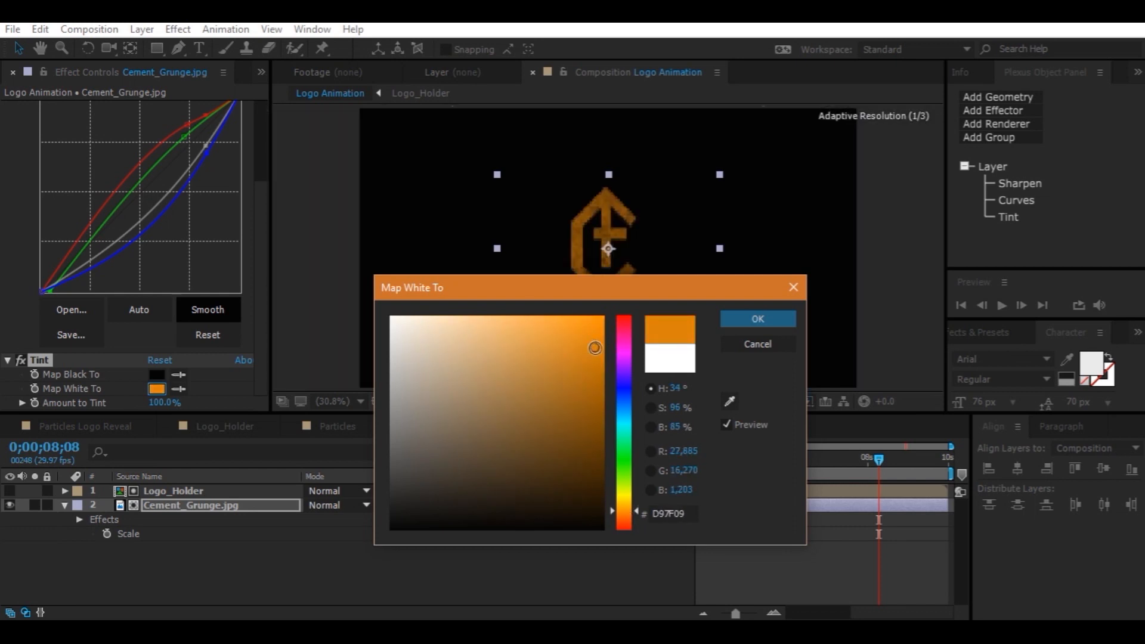
{"action": "left_click", "coordinate": [746, 322]}
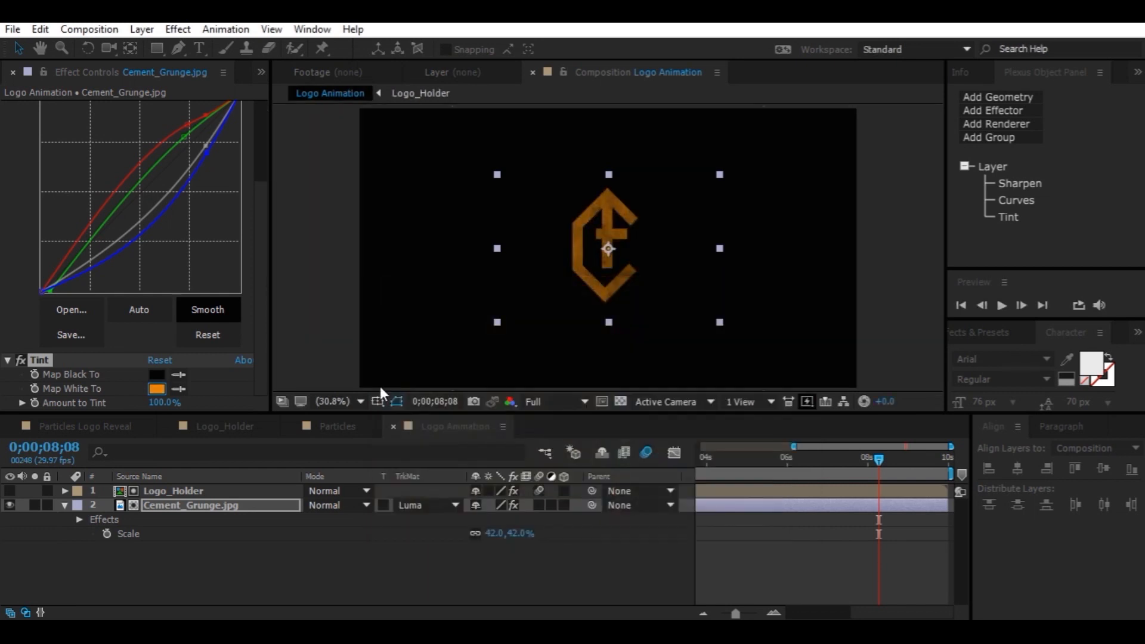
Set Tint's Amount to Tint to 25%
{"action": "left_click", "coordinate": [159, 403]}
{"action": "type", "text": "25"}
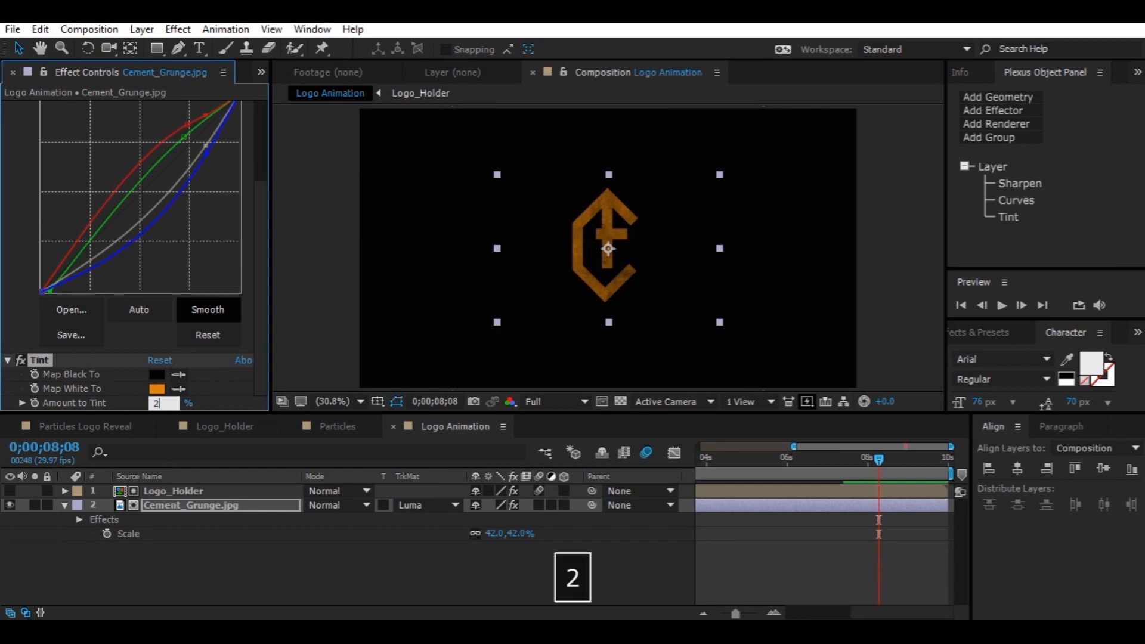
{"action": "key", "text": "Return"}
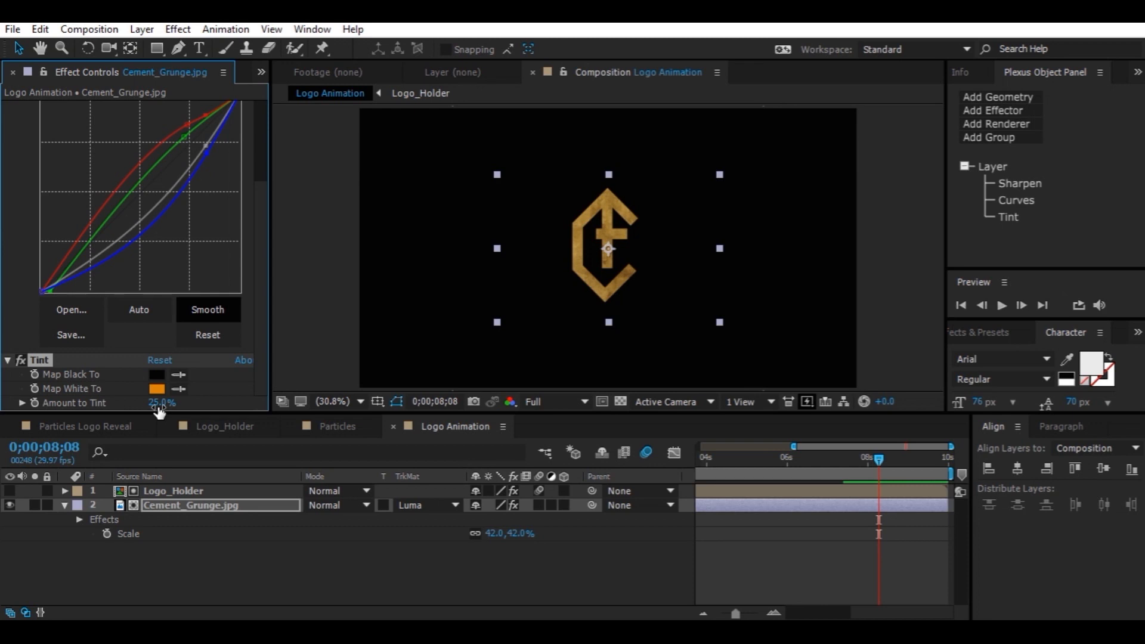
Apply Photo Filter to the grunge layer and set its Density to 55%
{"action": "key", "text": "ctrl+space"}
{"action": "type", "text": "pho"}
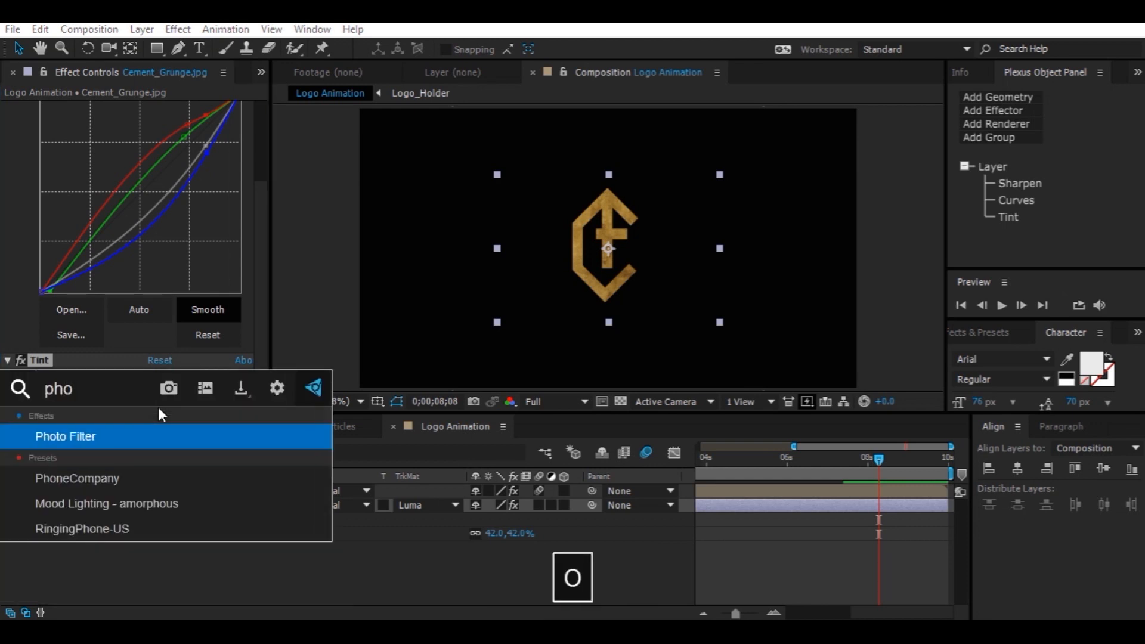
{"action": "type", "text": "to"}
{"action": "key", "text": "Return"}
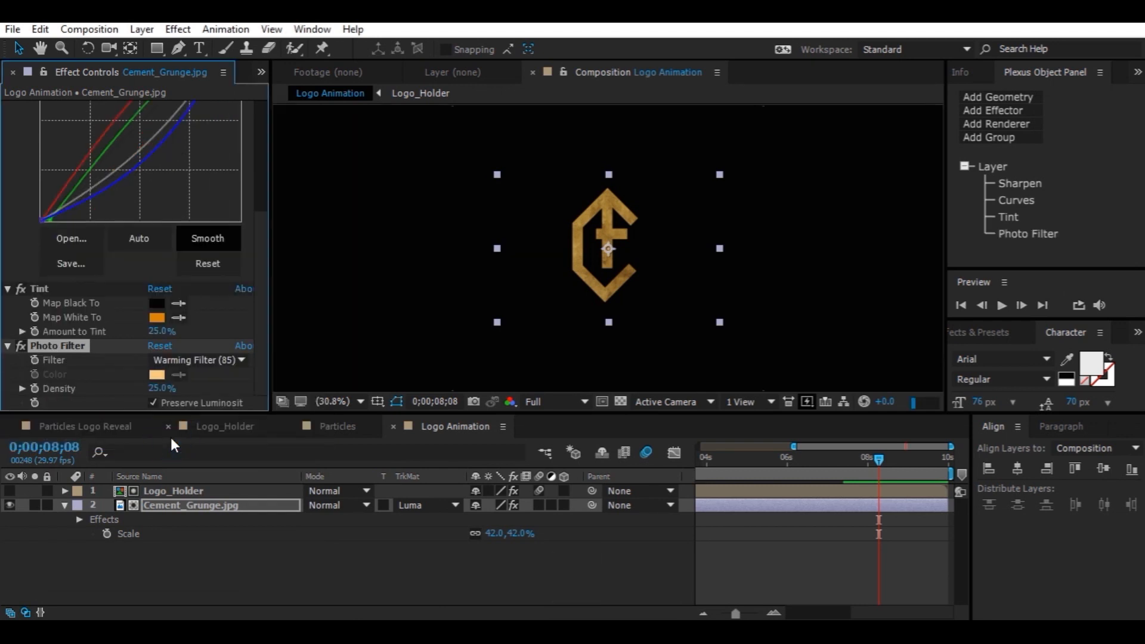
{"action": "left_click", "coordinate": [156, 391]}
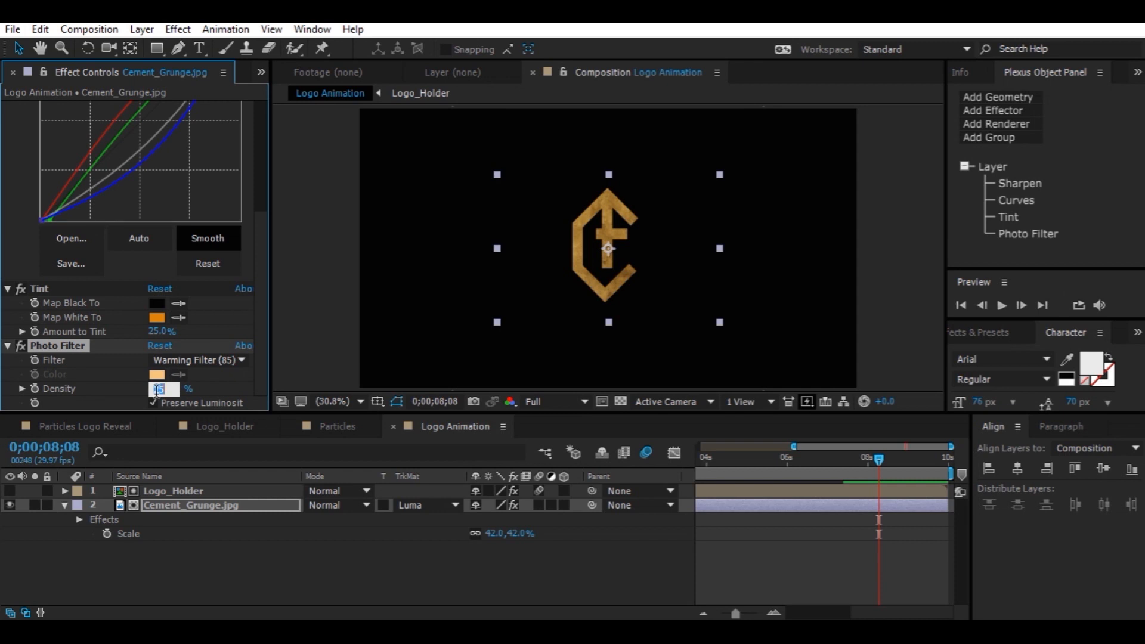
{"action": "type", "text": "55"}
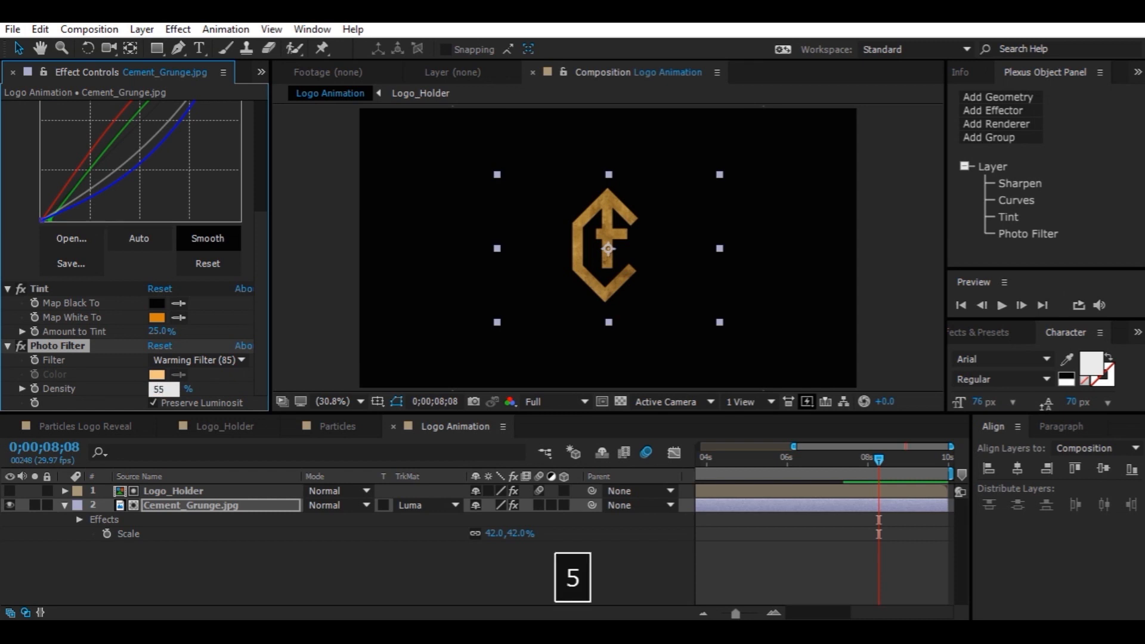
{"action": "key", "text": "Return"}
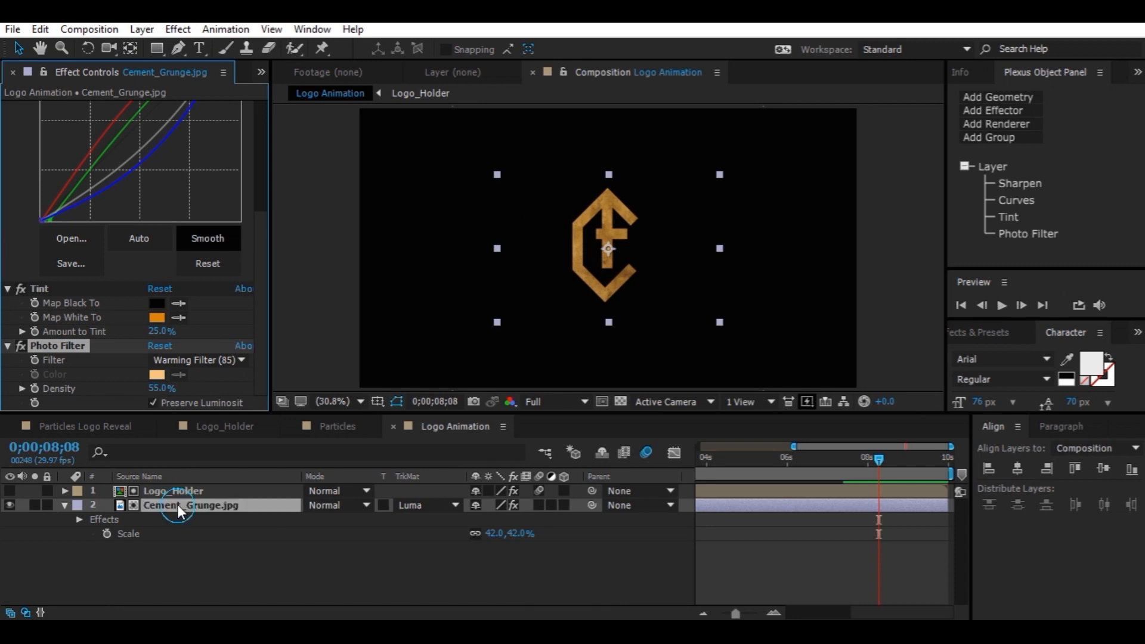
Add a second Curves effect and shape an S-curve on the RGB channel to boost contrast
{"action": "left_click", "coordinate": [178, 505]}
{"action": "key", "text": "ctrl+space"}
{"action": "type", "text": "c"}
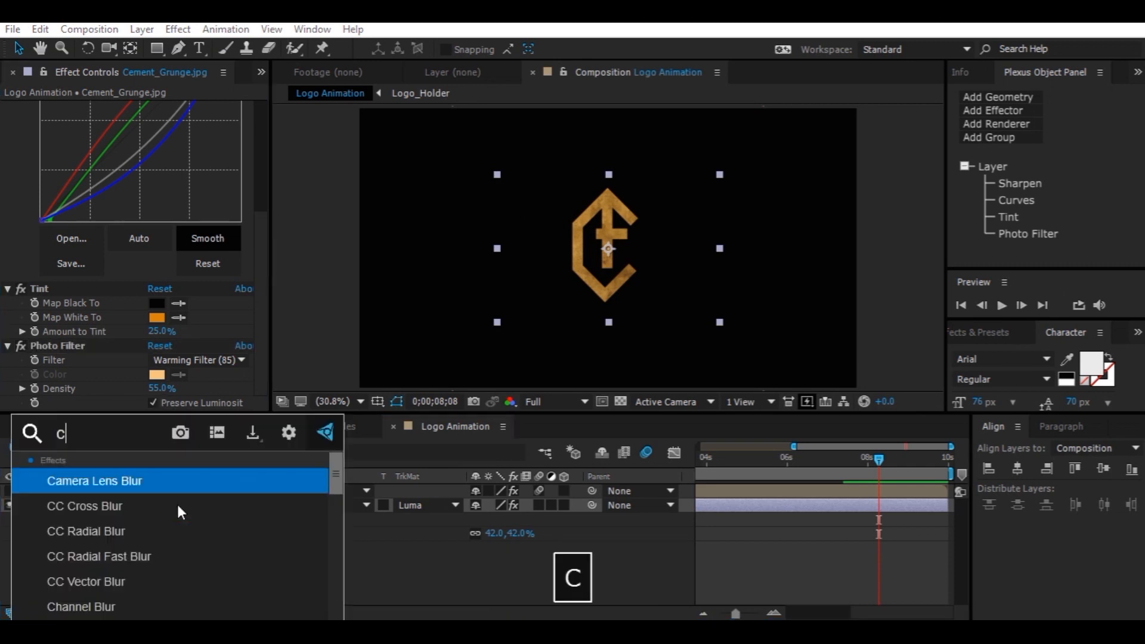
{"action": "type", "text": "urv"}
{"action": "left_click", "coordinate": [165, 488]}
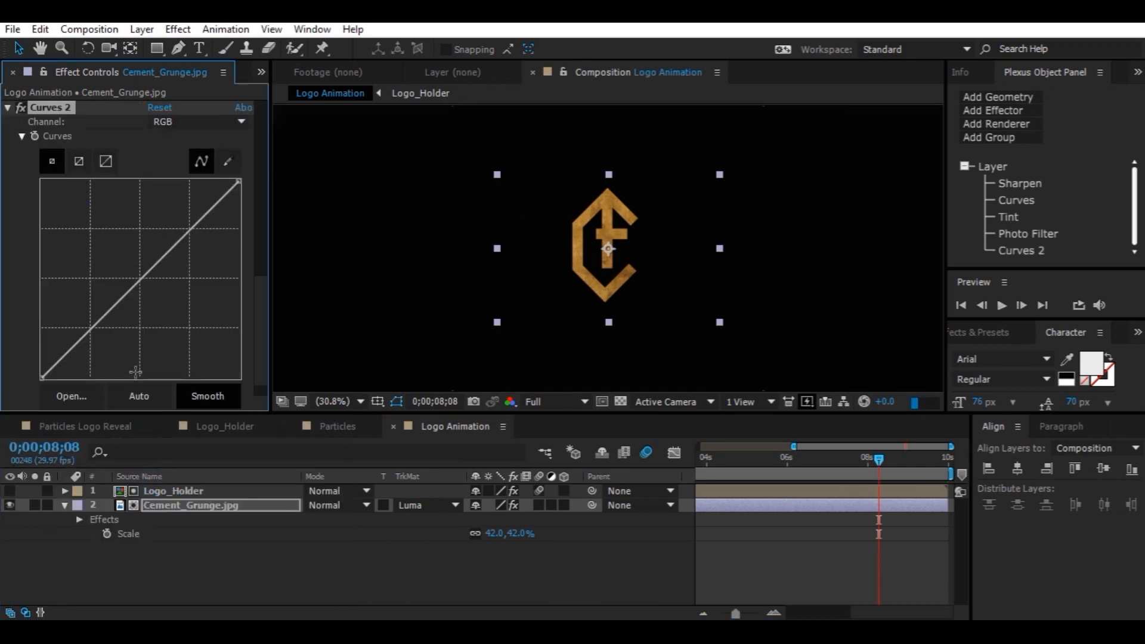
{"action": "left_click_drag", "start_coordinate": [133, 287], "coordinate": [154, 302]}
{"action": "mouse_move", "coordinate": [178, 259]}
{"action": "left_mouse_down"}
{"action": "mouse_move", "coordinate": [168, 253]}
{"action": "mouse_move", "coordinate": [177, 256]}
{"action": "left_mouse_up"}
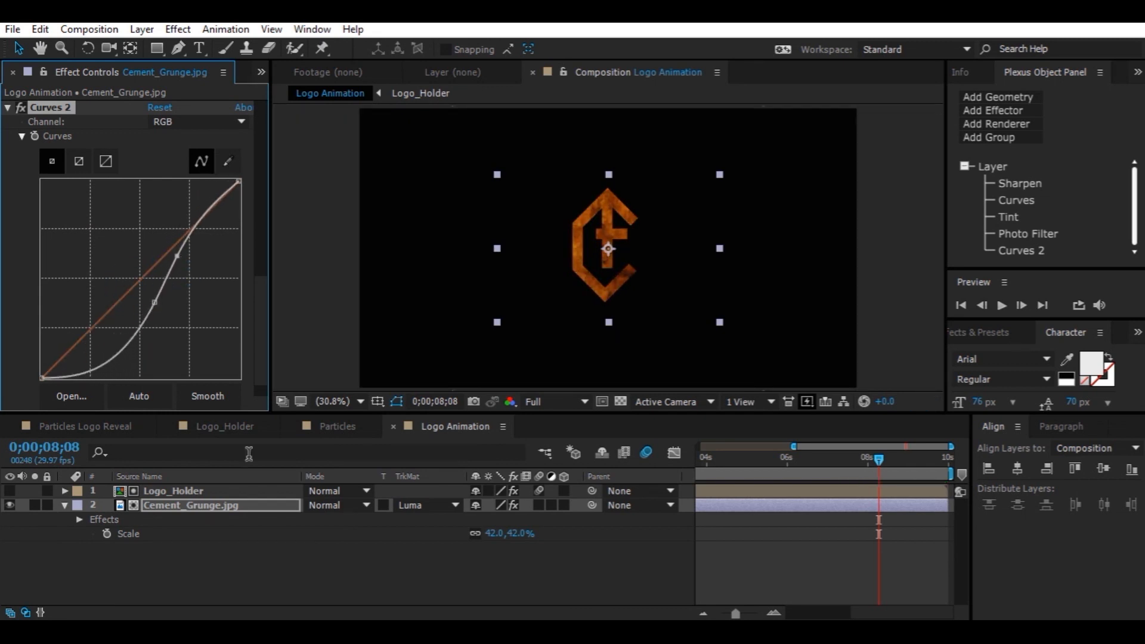
{"action": "left_click", "coordinate": [251, 572]}
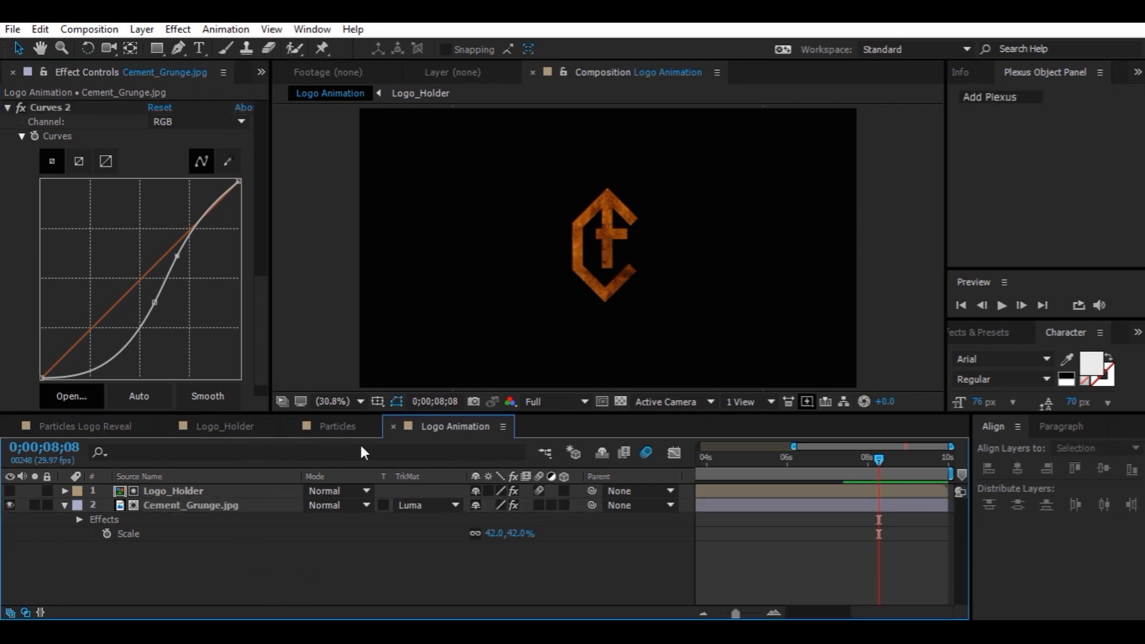
Close the extra comp tabs and add the Logo Animation comp as a layer in the Particles Logo Reveal composition
{"action": "left_click", "coordinate": [171, 427]}
{"action": "left_click", "coordinate": [172, 426]}
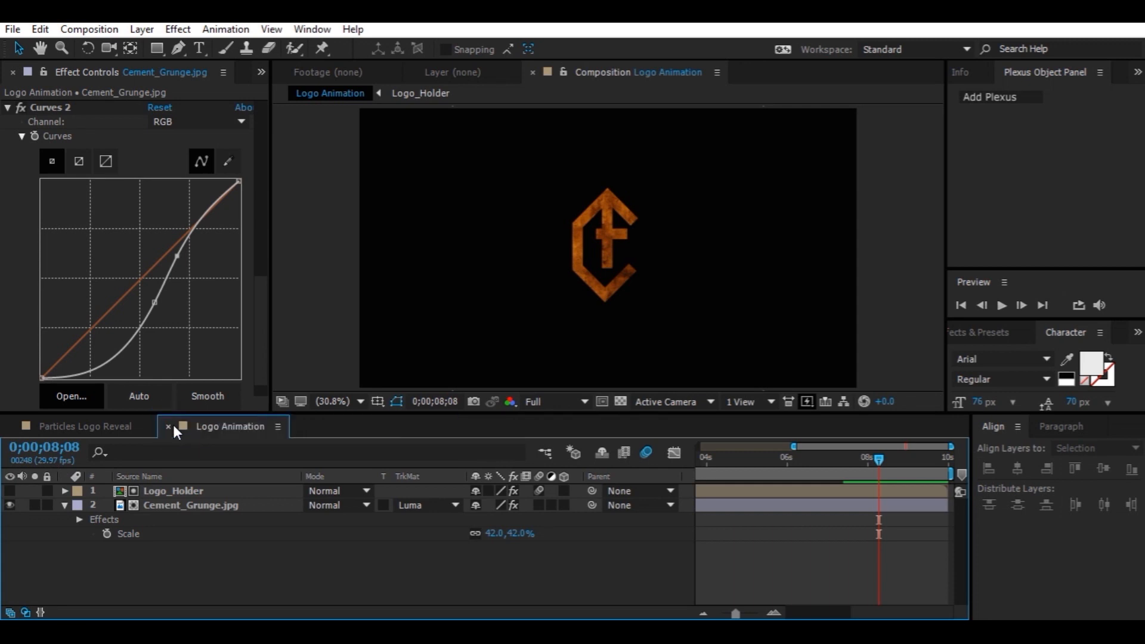
{"action": "left_click", "coordinate": [103, 421]}
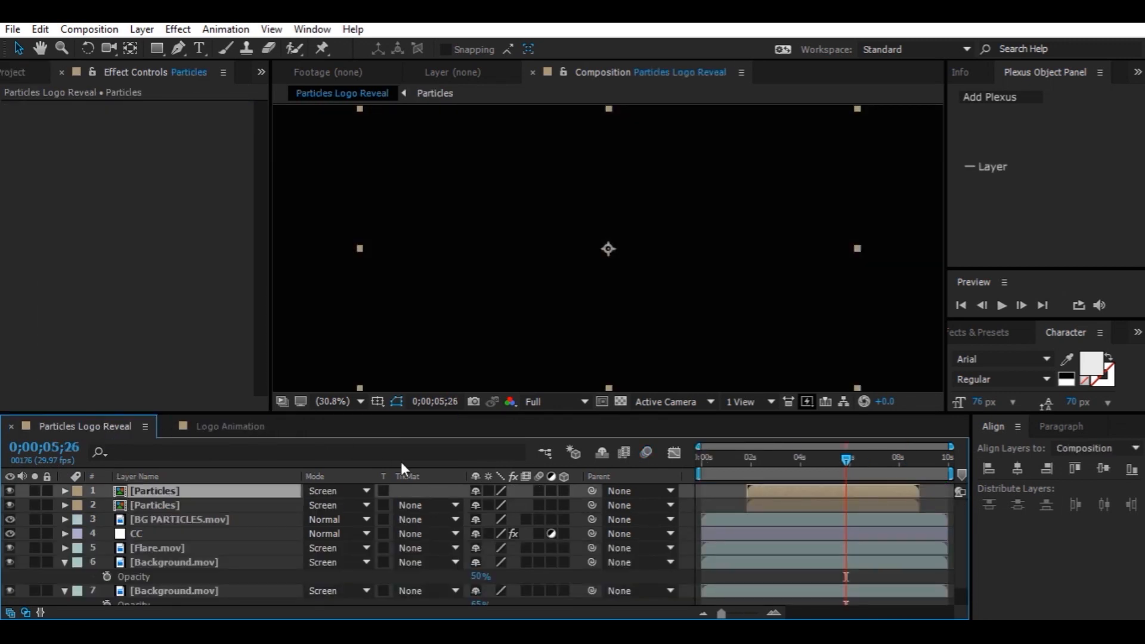
{"action": "left_click", "coordinate": [30, 74]}
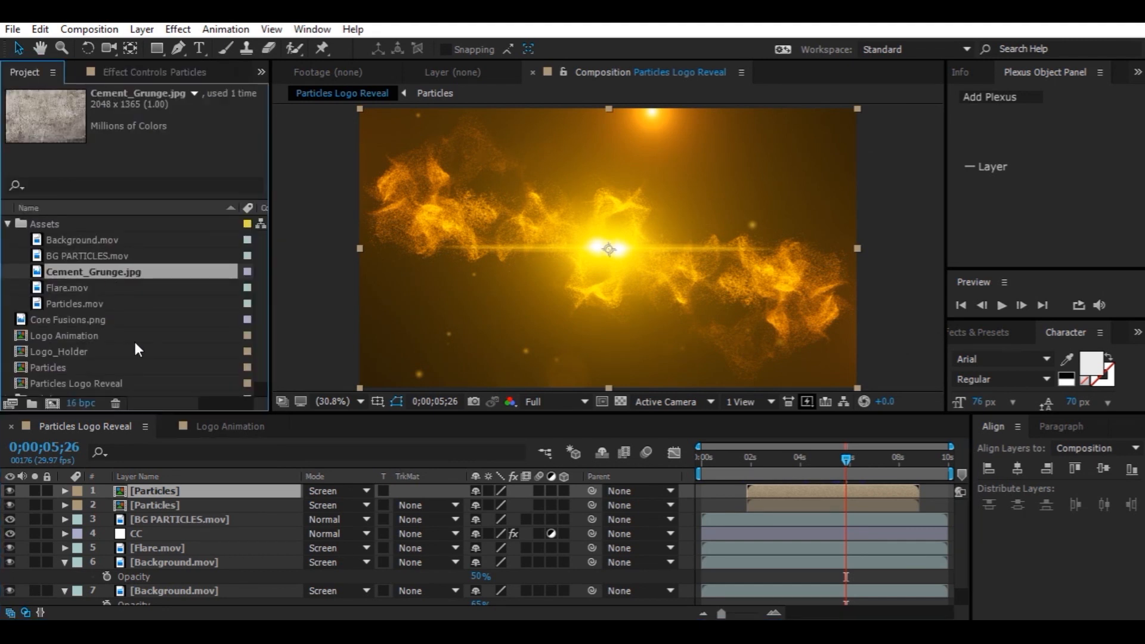
{"action": "left_click_drag", "start_coordinate": [88, 335], "coordinate": [166, 508]}
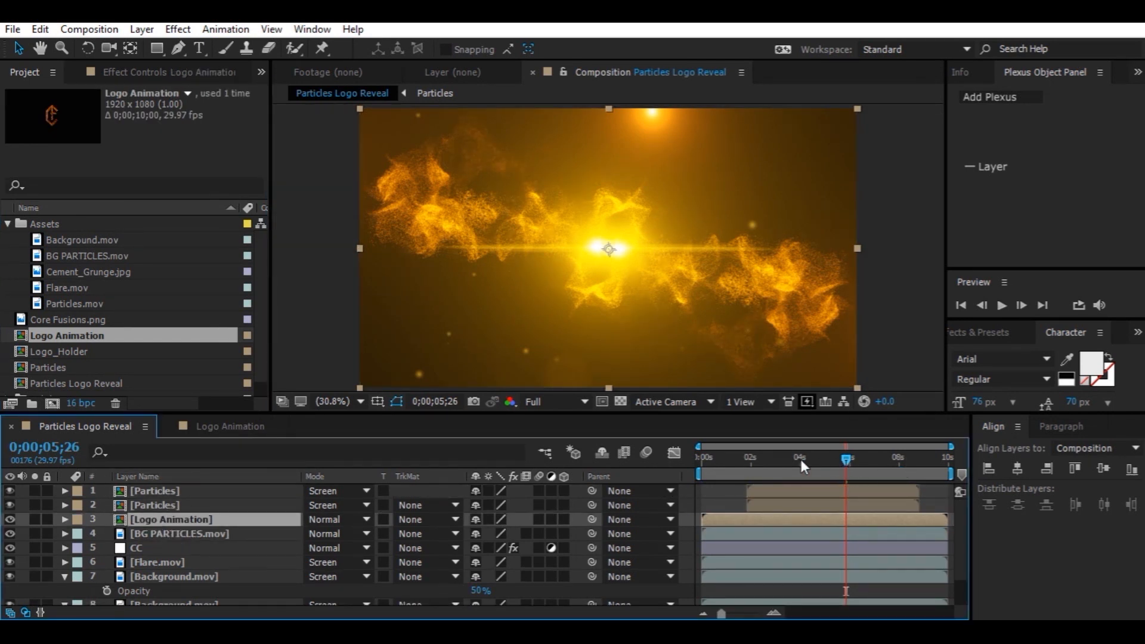
Set the viewer resolution to Half and preview the Particles Logo Reveal composition from the start
{"action": "left_click", "coordinate": [563, 401]}
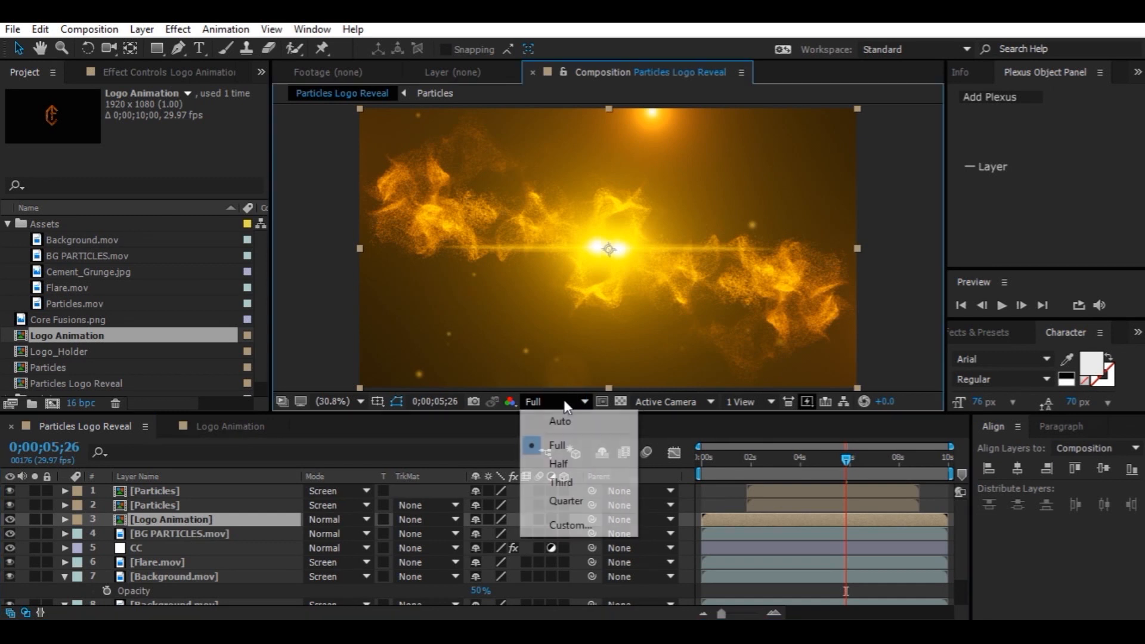
{"action": "left_click", "coordinate": [576, 466]}
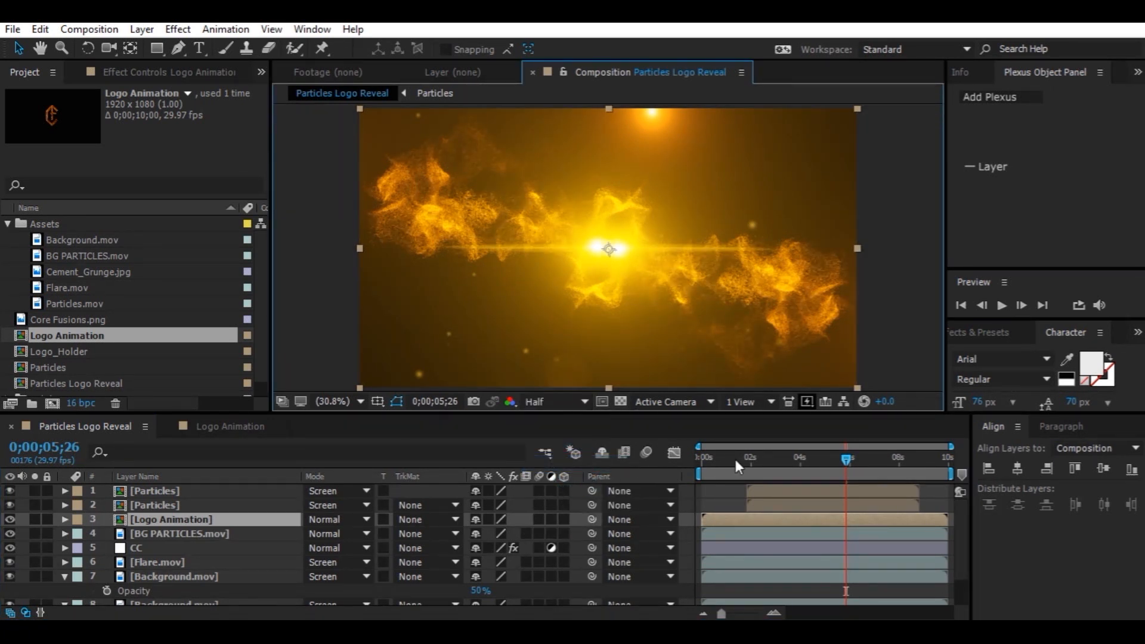
{"action": "left_click_drag", "start_coordinate": [721, 457], "coordinate": [686, 457]}
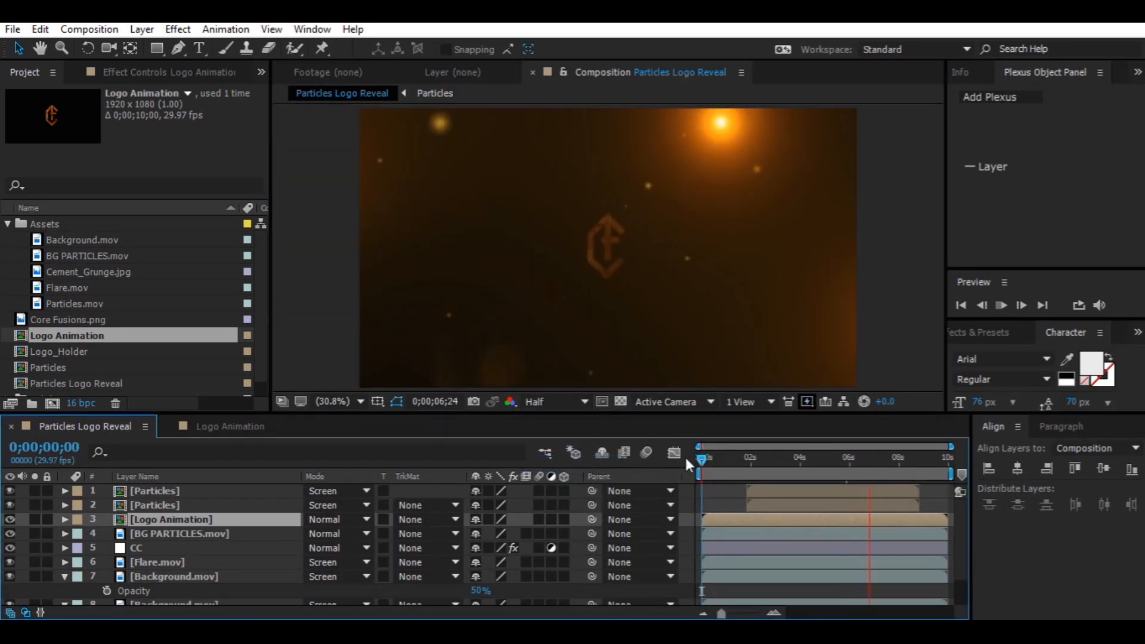
{"action": "key", "text": "space"}
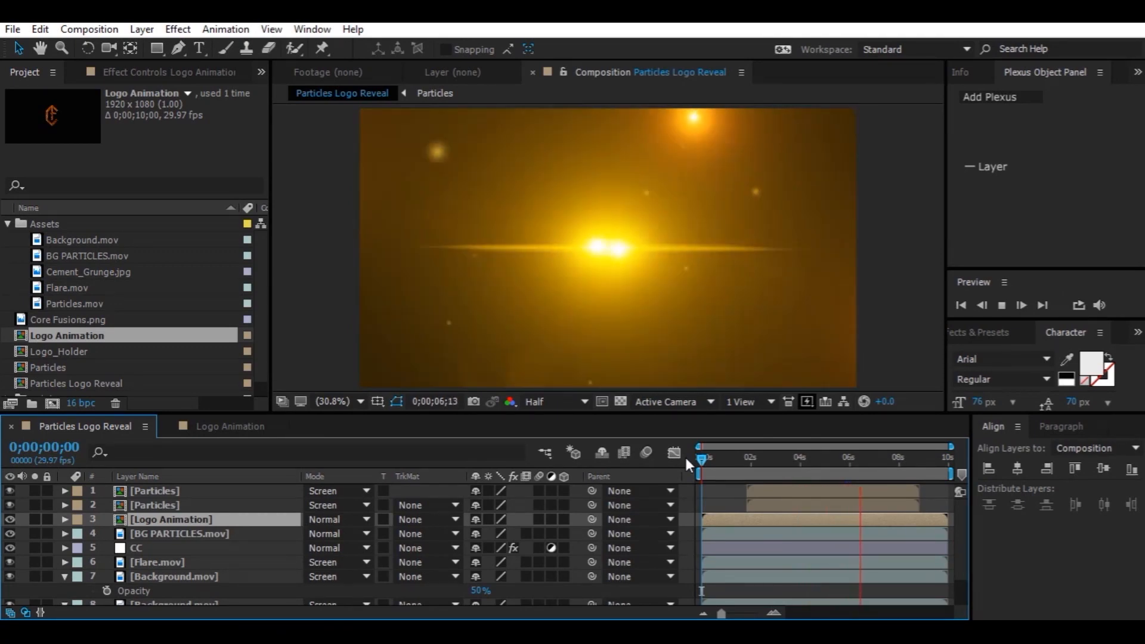
{"action": "key", "text": "space"}
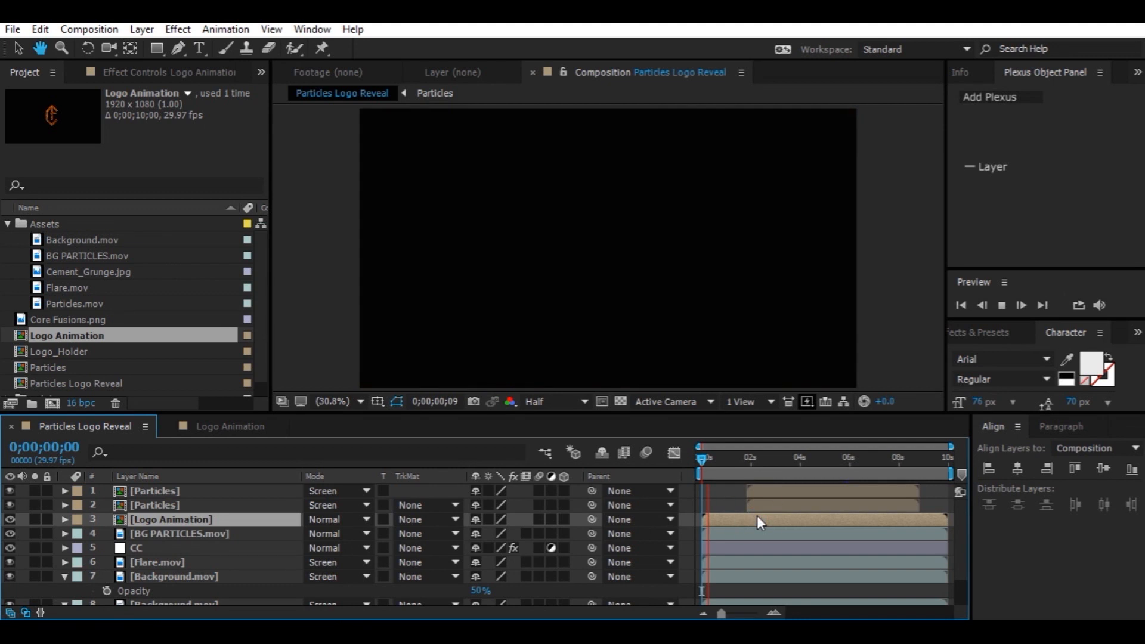
{"action": "key", "text": "space"}
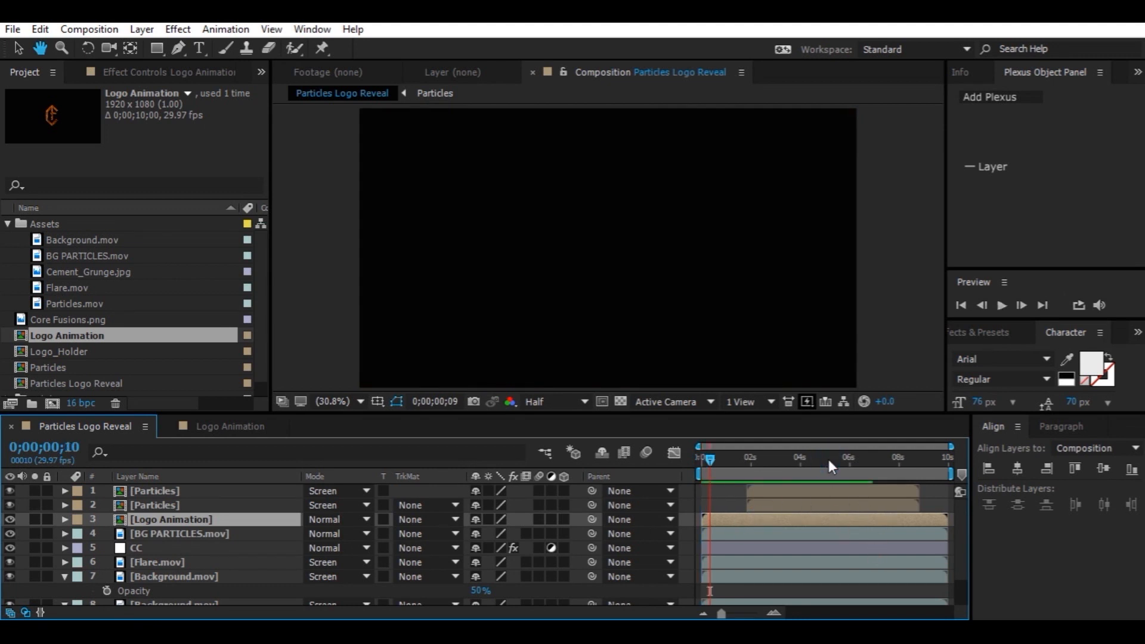
Shift Logo_Holder's Fast Blur, Scale and Opacity keyframes earlier inside the Logo Animation comp to retime the reveal
{"action": "left_click", "coordinate": [828, 458]}
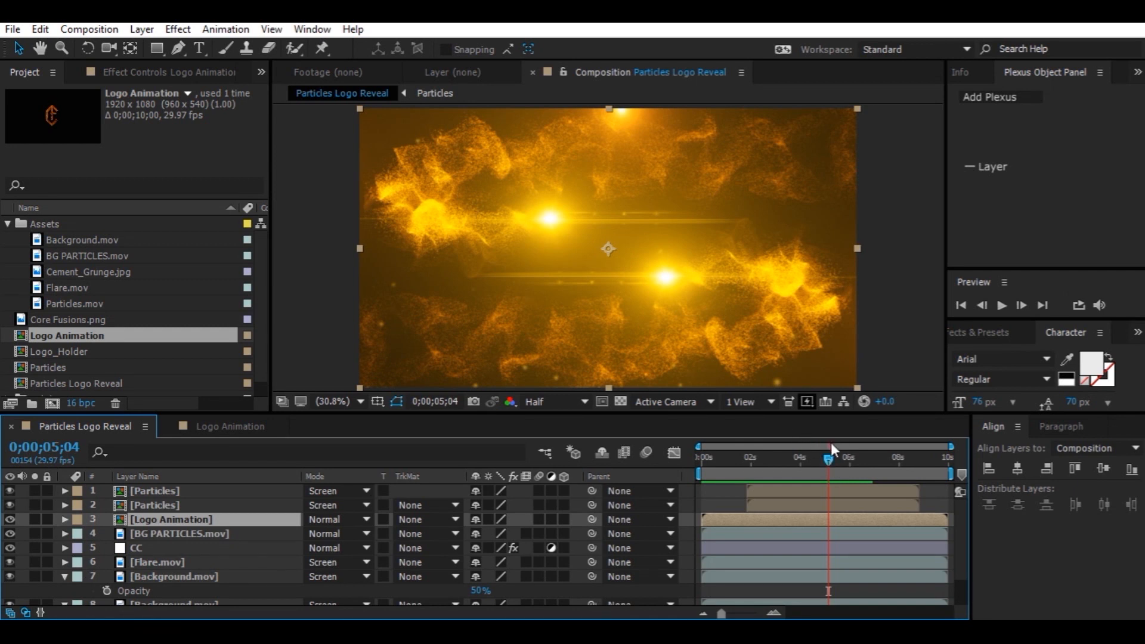
{"action": "left_click", "coordinate": [843, 457]}
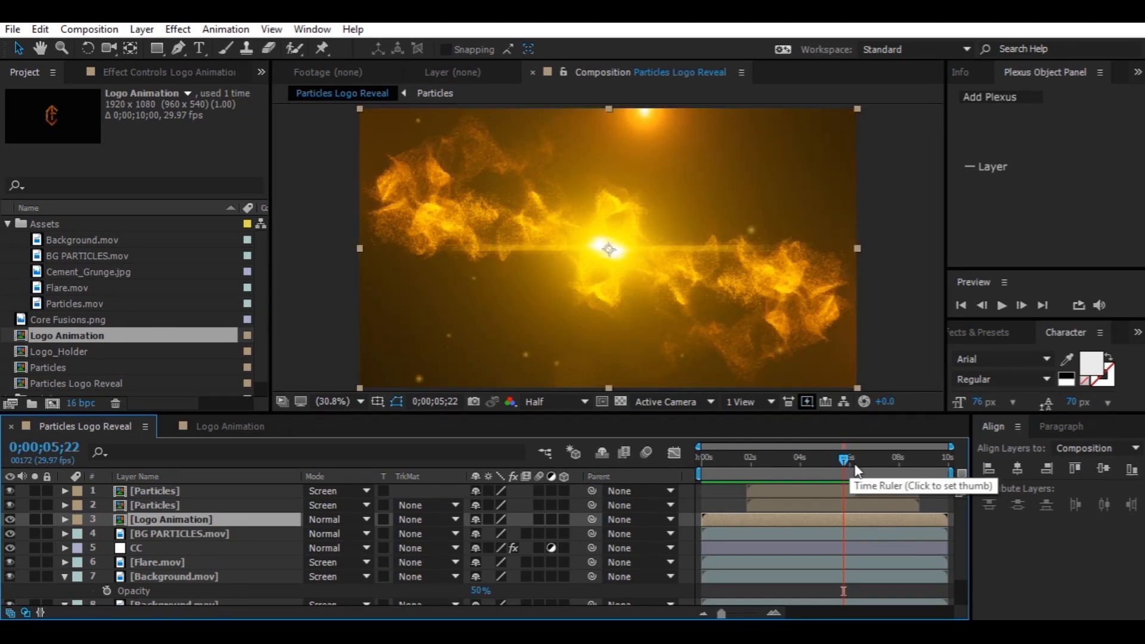
{"action": "left_click", "coordinate": [854, 459]}
{"action": "left_click", "coordinate": [218, 426]}
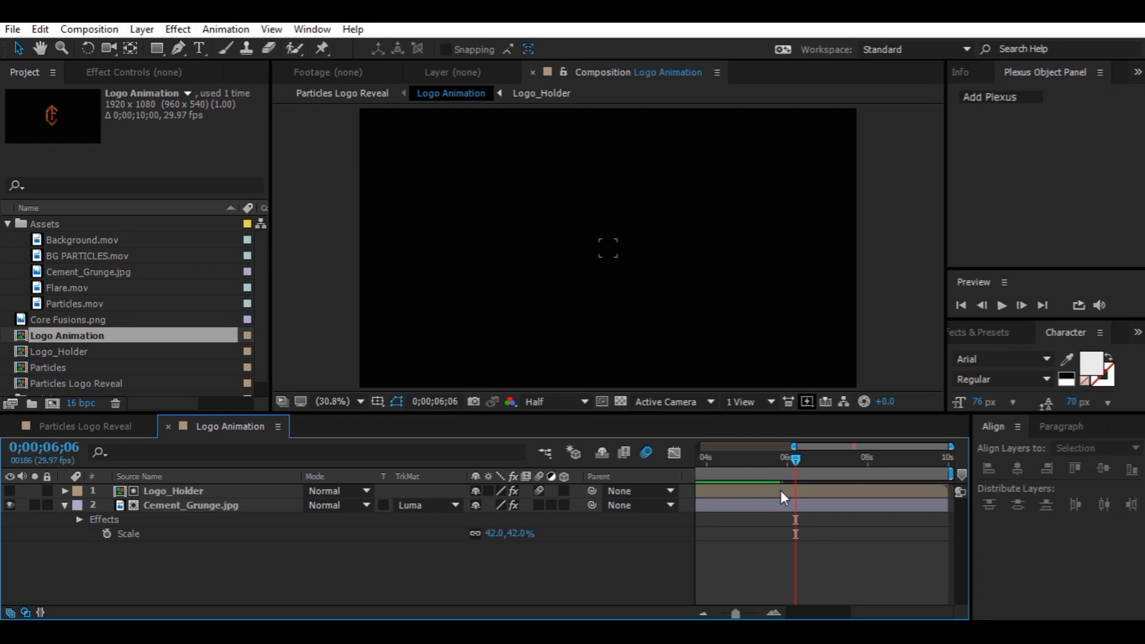
{"action": "left_click", "coordinate": [217, 495]}
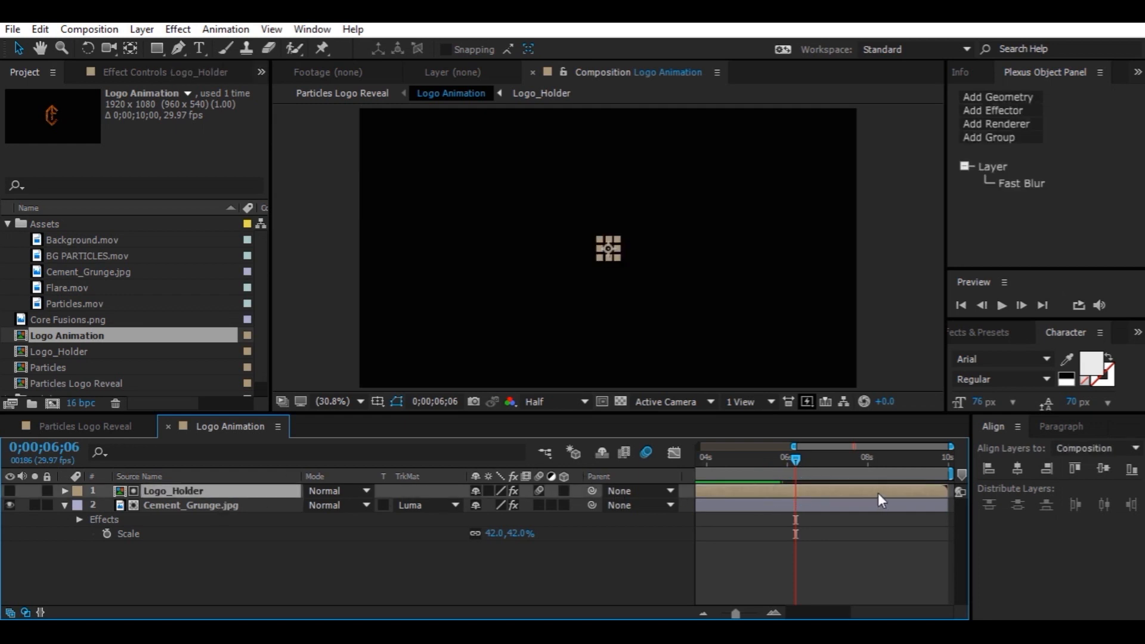
{"action": "key", "text": "u"}
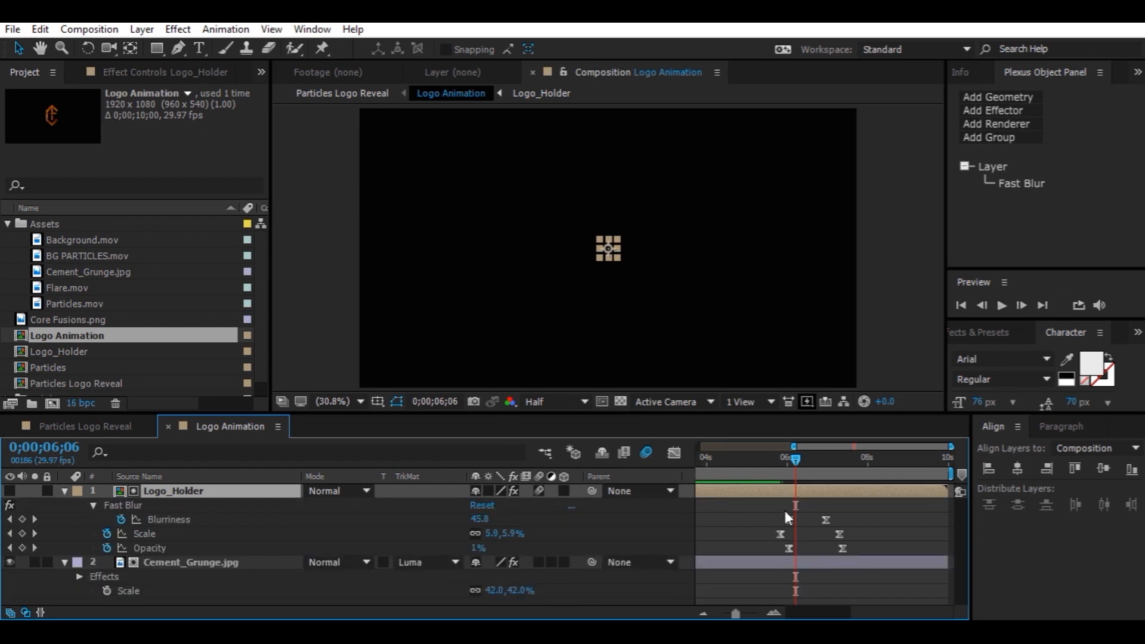
{"action": "left_click_drag", "start_coordinate": [764, 503], "coordinate": [810, 521]}
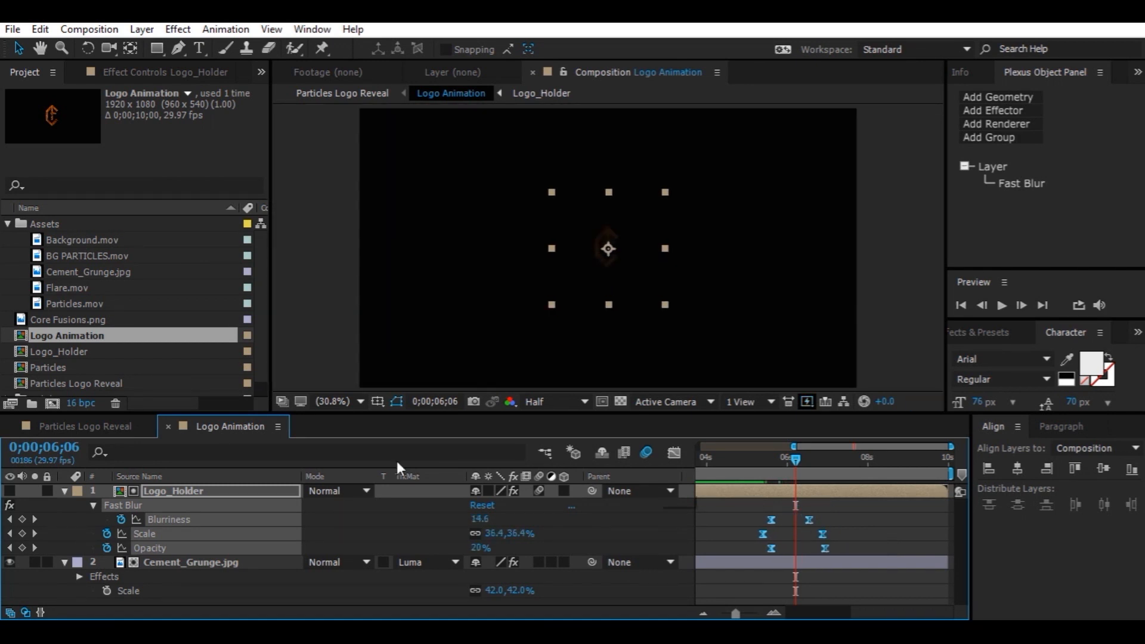
Preview the Particles Logo Reveal composition from the beginning to check the logo timing
{"action": "left_click", "coordinate": [62, 425]}
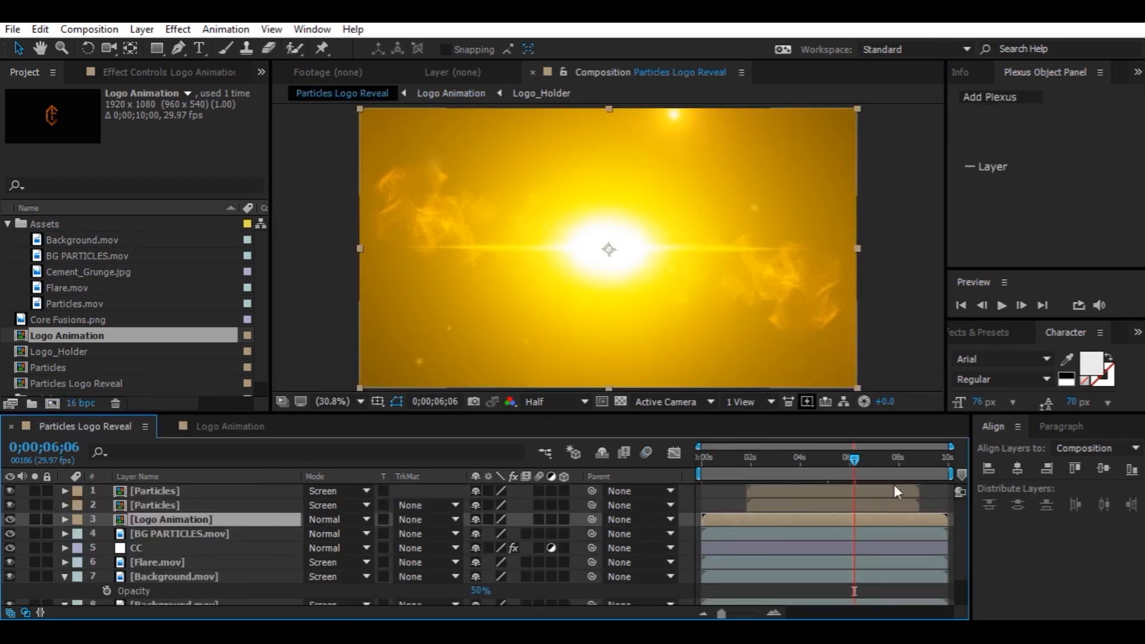
{"action": "left_click", "coordinate": [864, 472]}
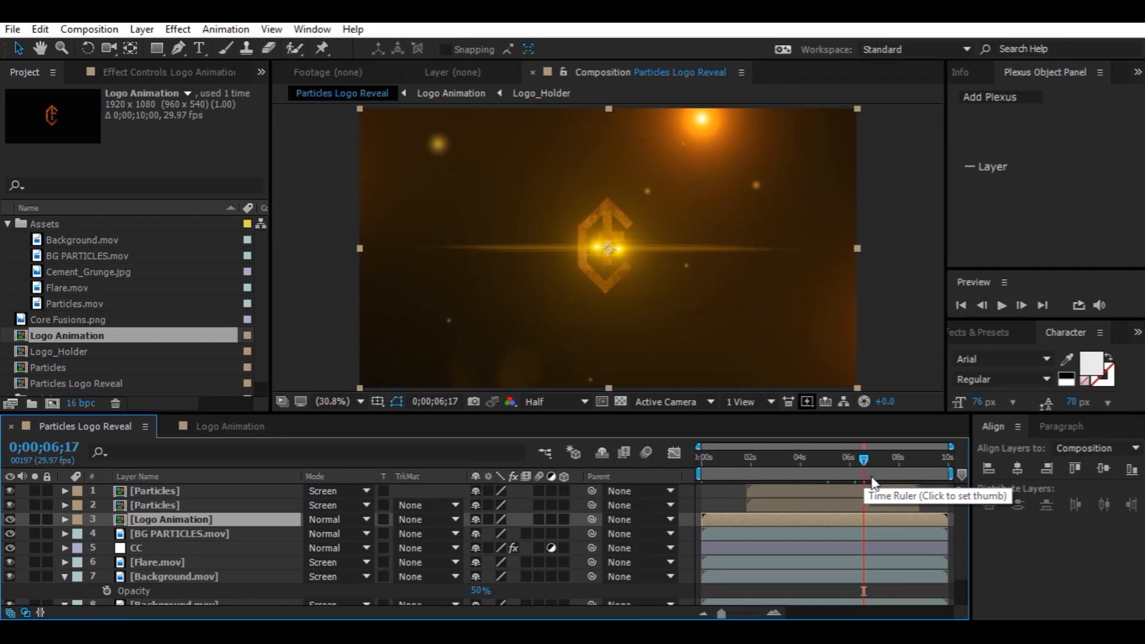
{"action": "left_click_drag", "start_coordinate": [827, 459], "coordinate": [695, 462]}
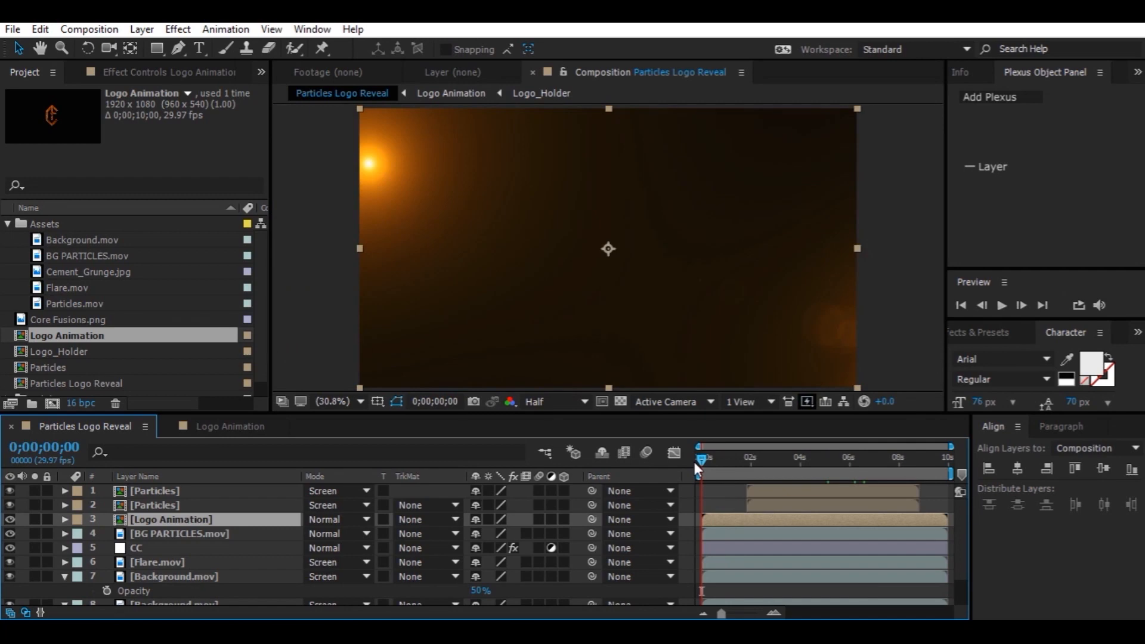
{"action": "key", "text": "space"}
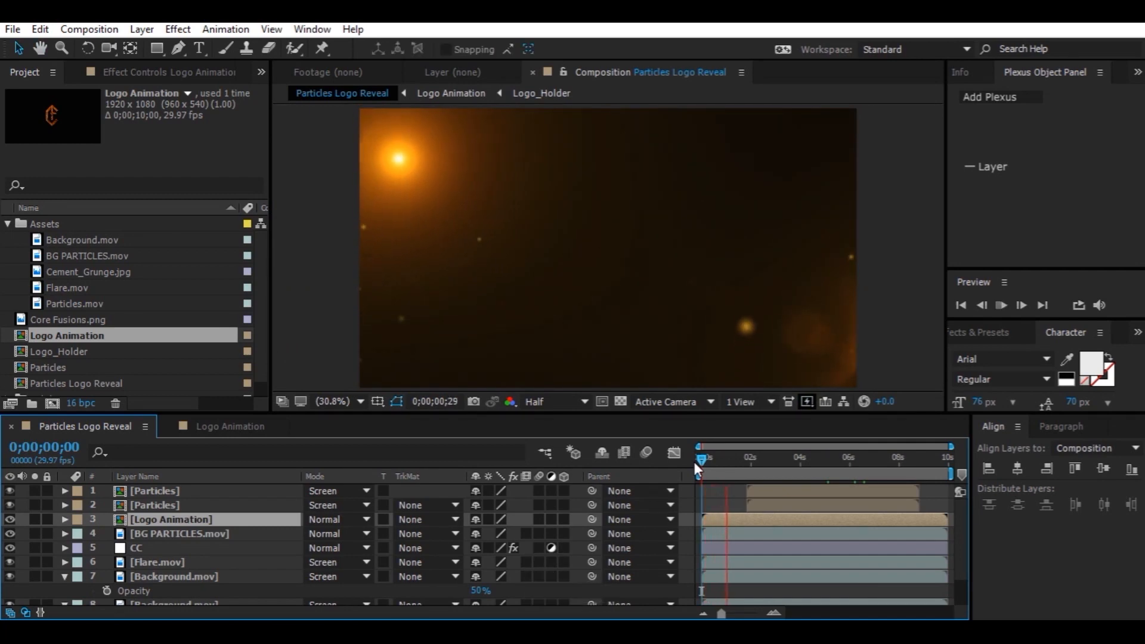
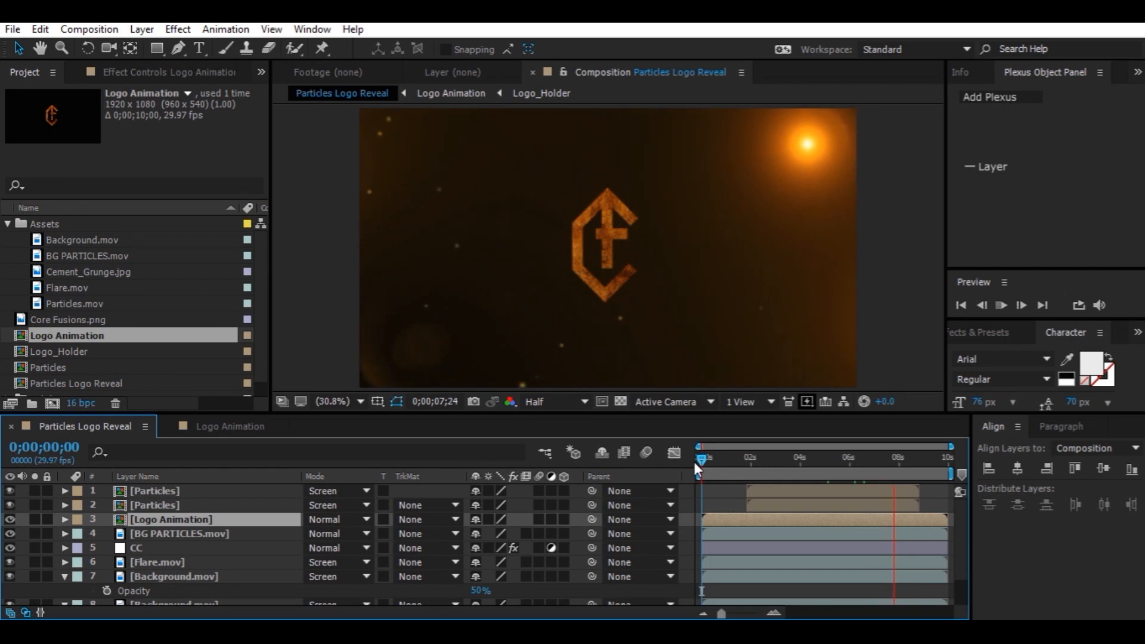
Preview the Particles Logo Reveal composition and scrub to where the logo appears around 6 seconds
{"action": "key", "text": "space"}
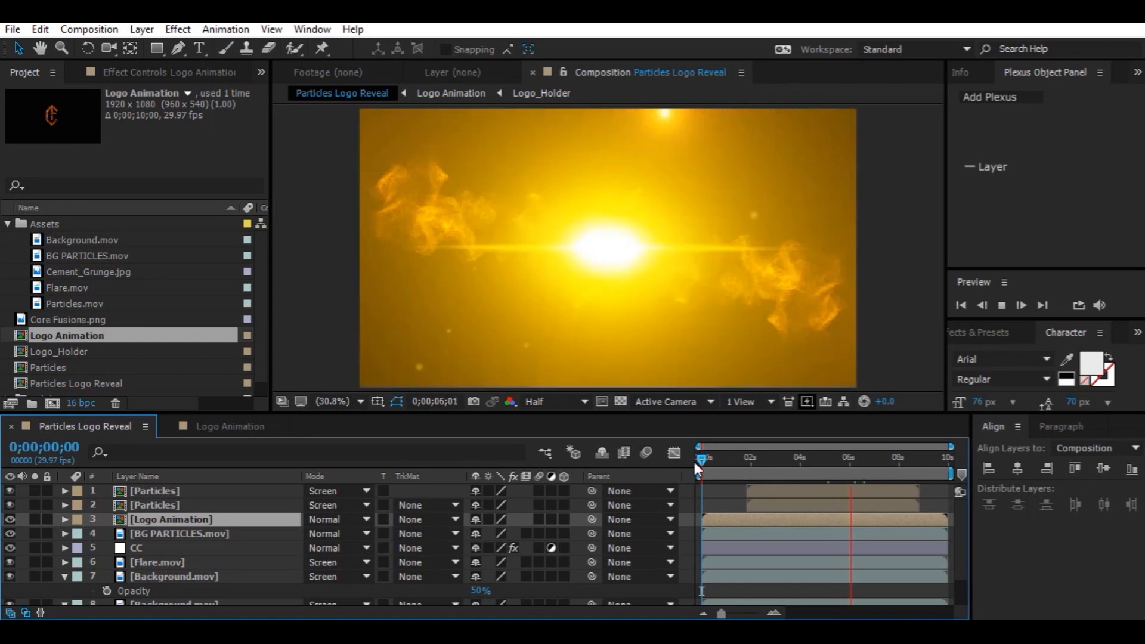
{"action": "key", "text": "space"}
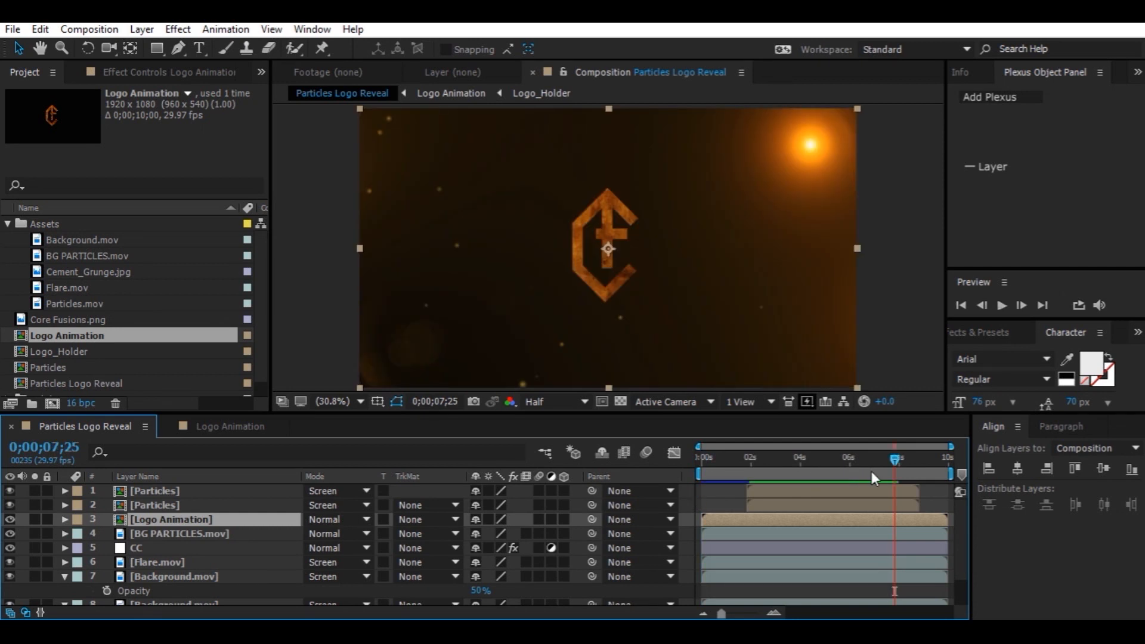
{"action": "left_click", "coordinate": [854, 467]}
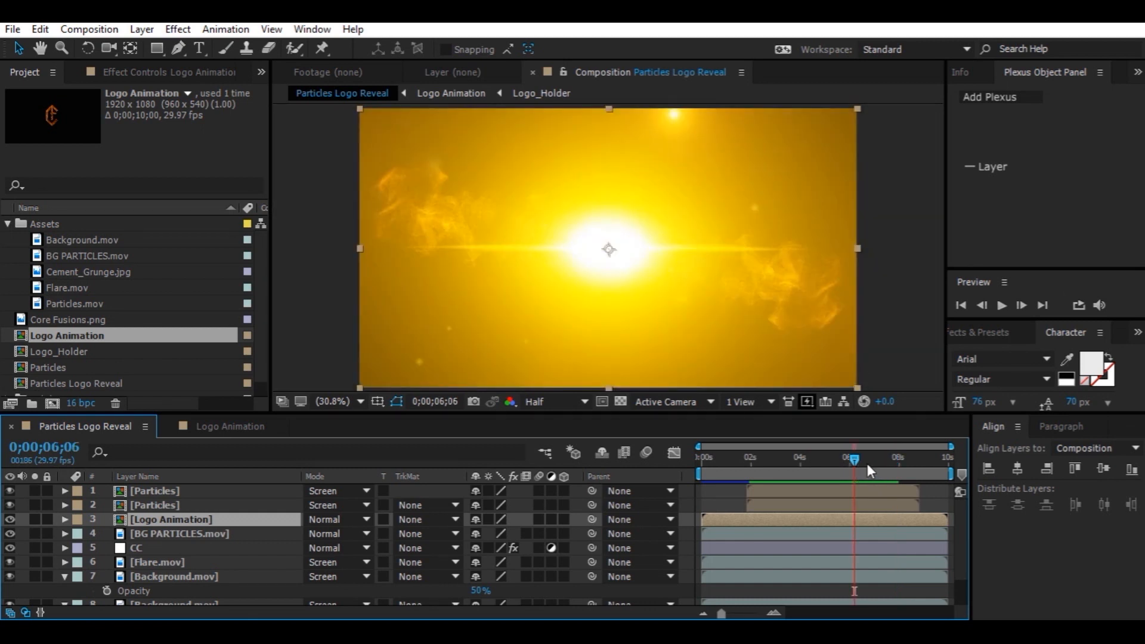
{"action": "left_click_drag", "start_coordinate": [867, 464], "coordinate": [861, 461]}
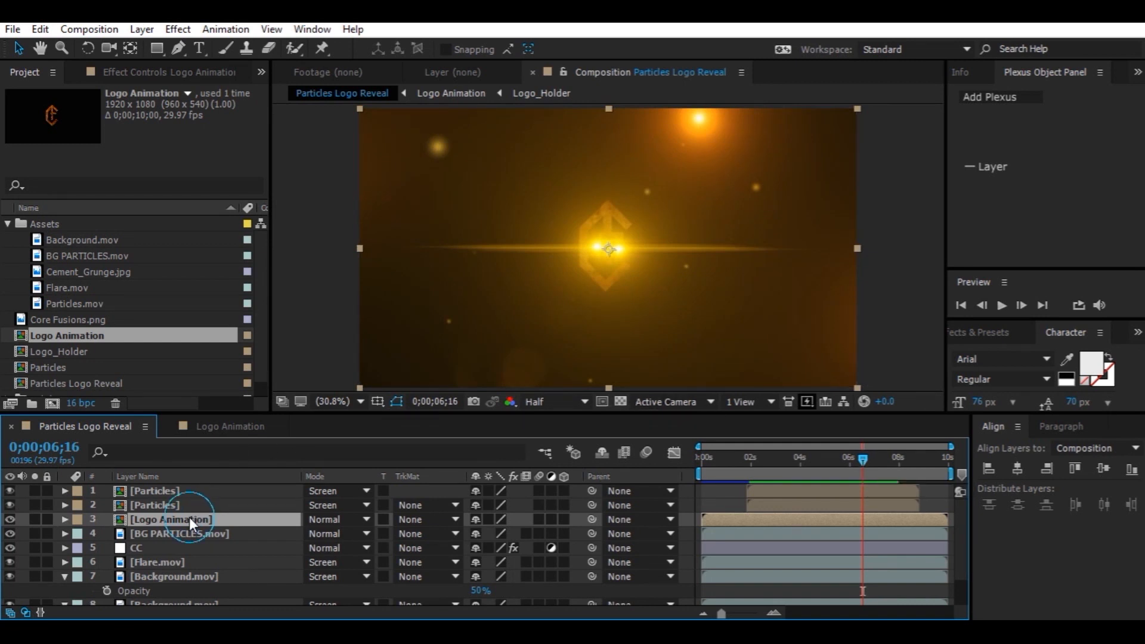
Set the Logo Animation layer's Scale to 75%
{"action": "key", "text": "s"}
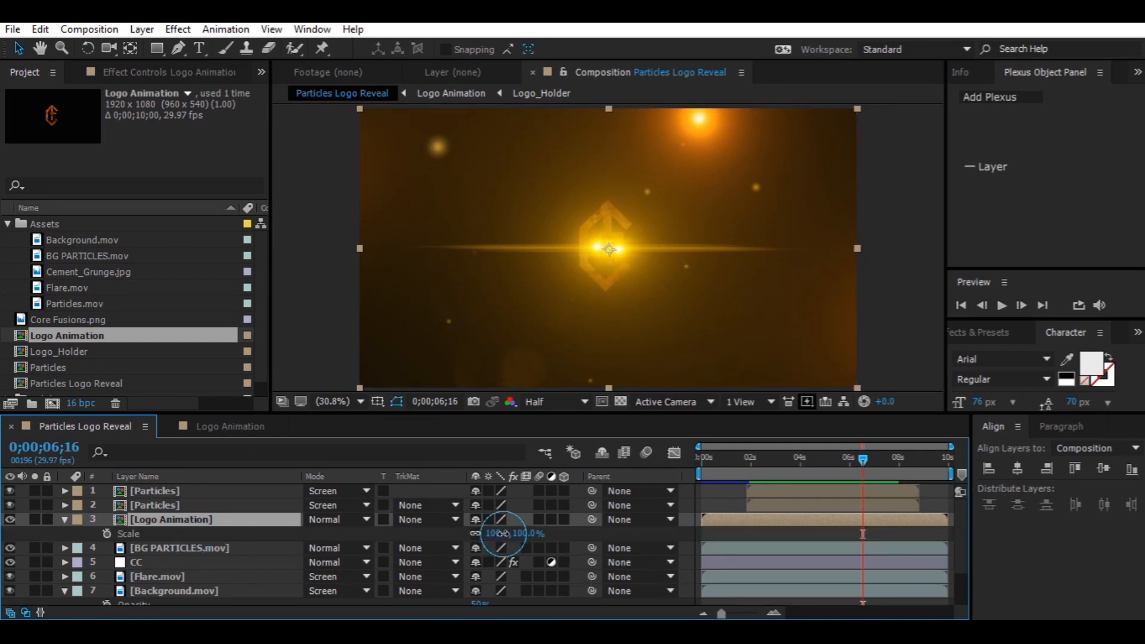
{"action": "left_click", "coordinate": [498, 533]}
{"action": "type", "text": "75"}
{"action": "key", "text": "Return"}
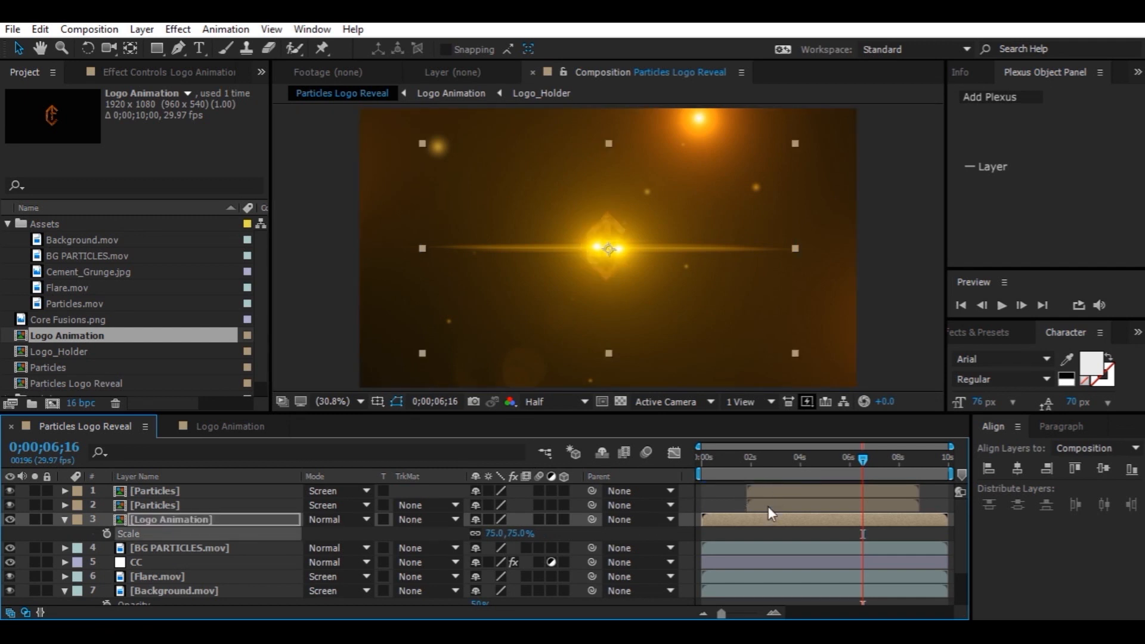
Preview the Particles Logo Reveal composition from the start to check the smaller logo
{"action": "key", "text": "Home"}
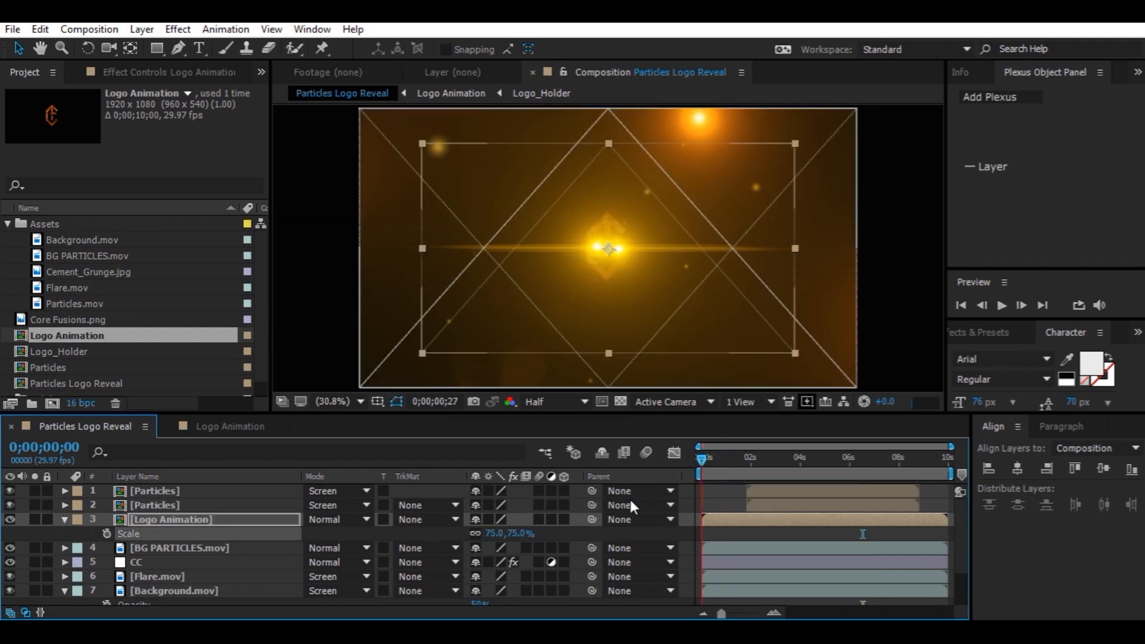
{"action": "key", "text": "space"}
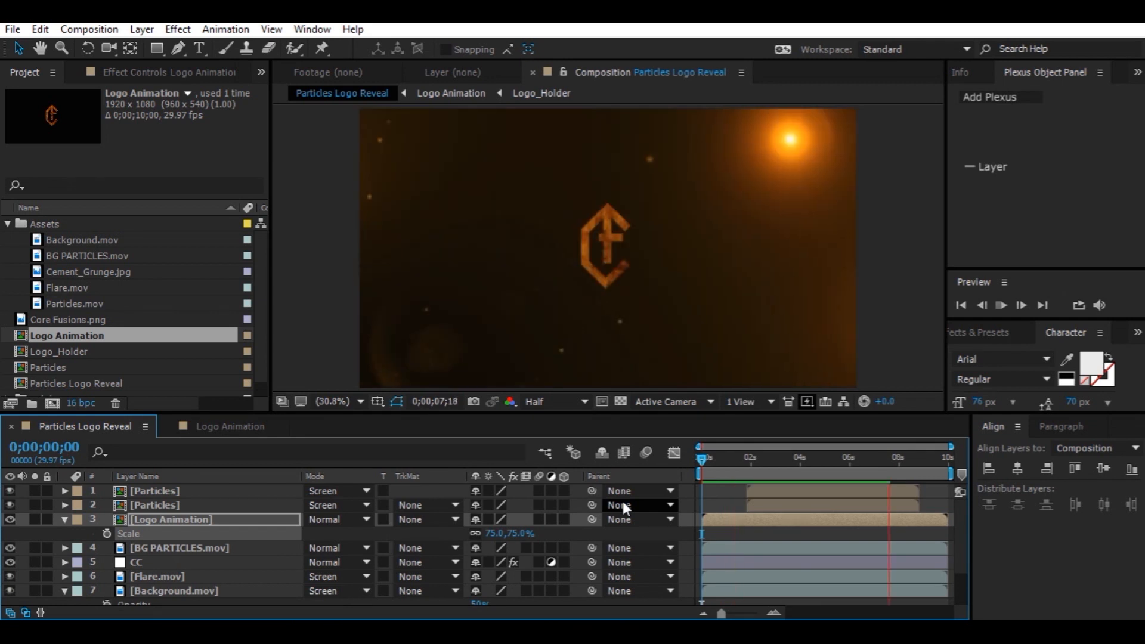
{"action": "key", "text": "space"}
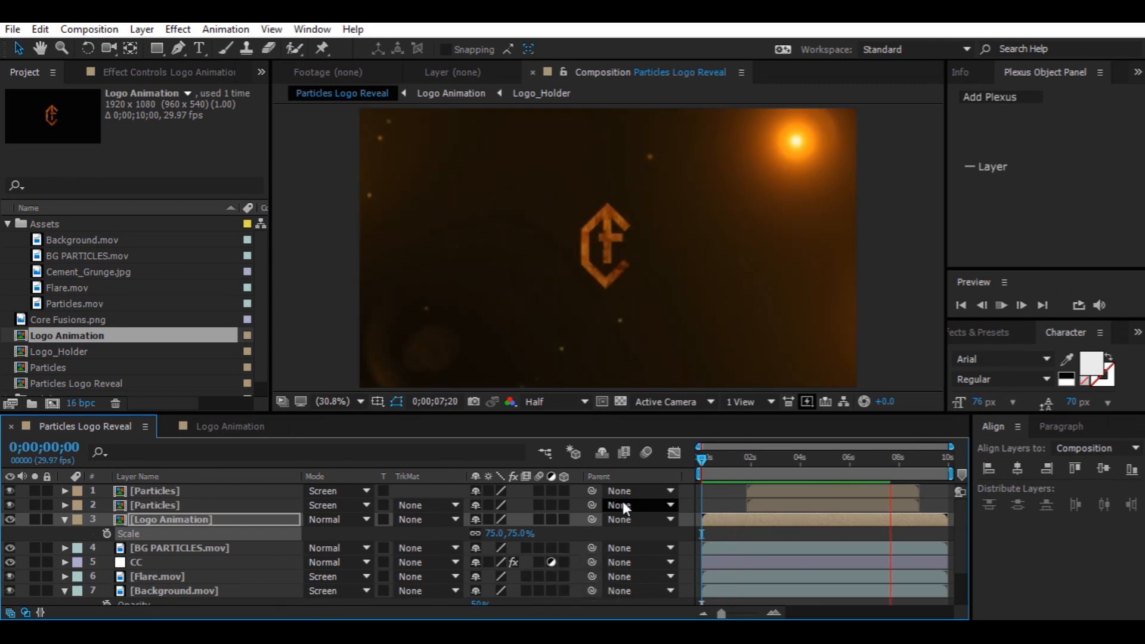
{"action": "key", "text": "space"}
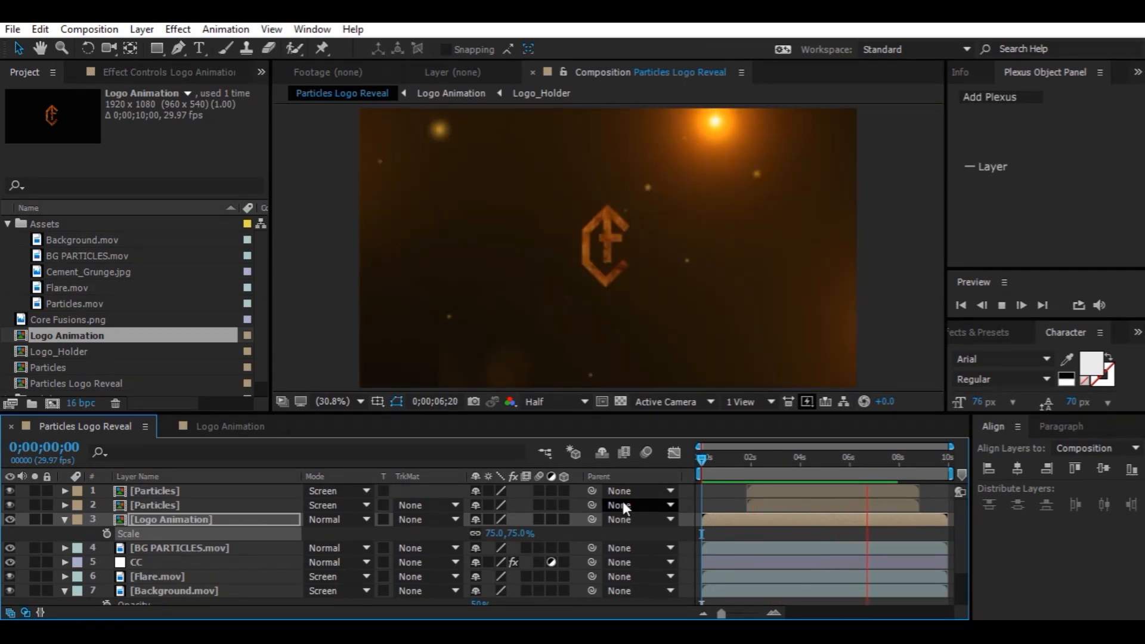
{"action": "key", "text": "space"}
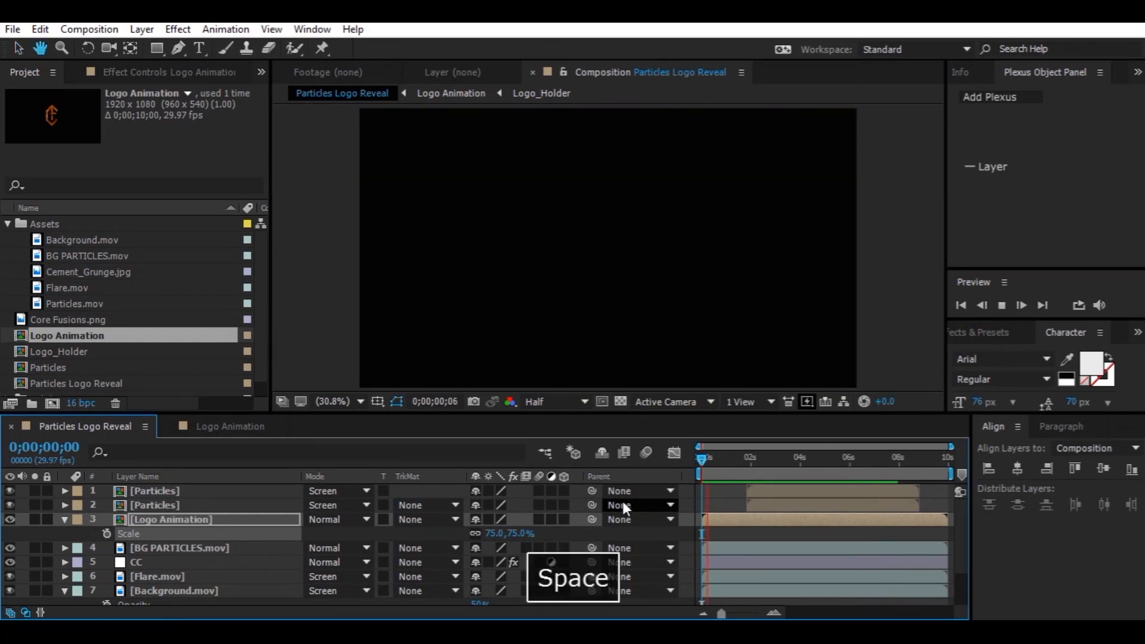
Open the Logo Animation comp, move Logo_Holder's later keyframes closer together and apply Easy Ease to all of them
{"action": "left_click", "coordinate": [239, 428]}
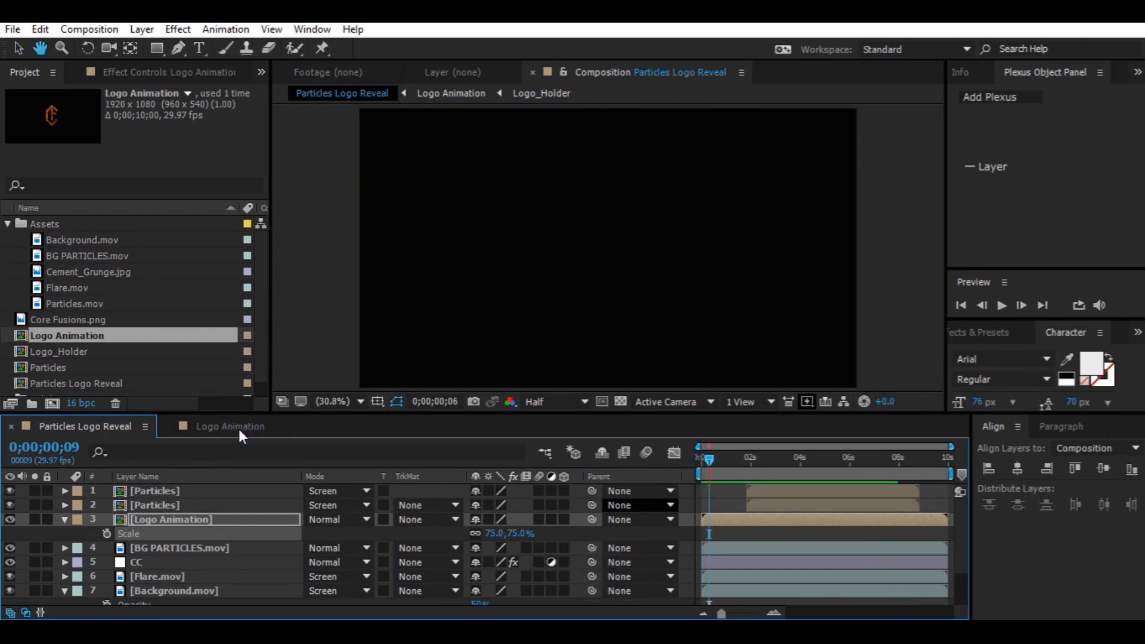
{"action": "left_click", "coordinate": [222, 491]}
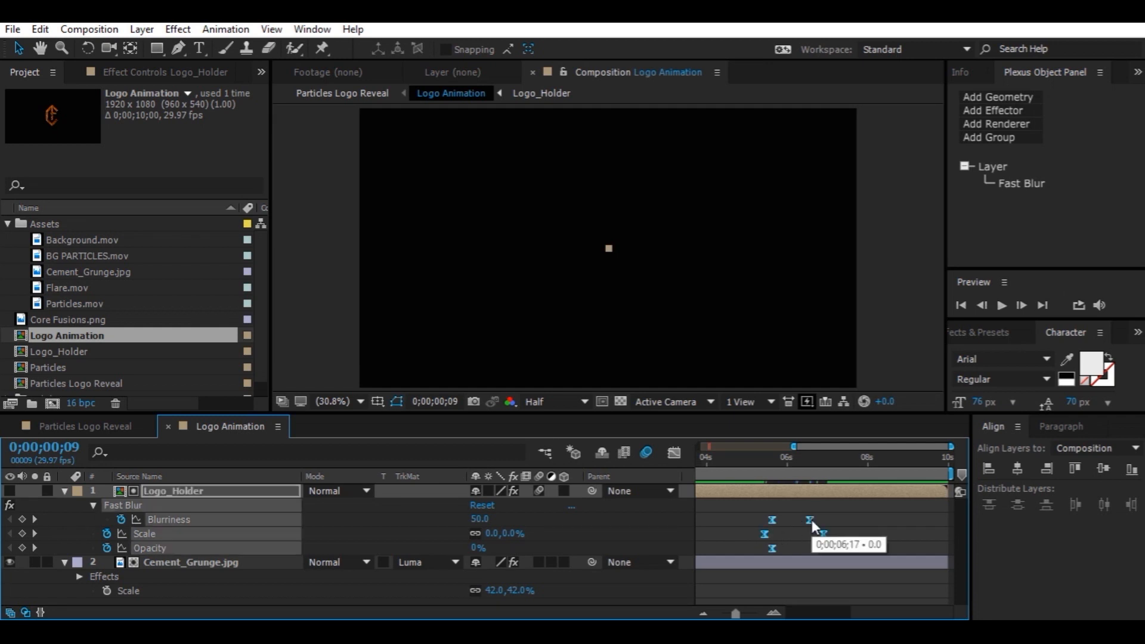
{"action": "left_click", "coordinate": [810, 520], "text": "ctrl"}
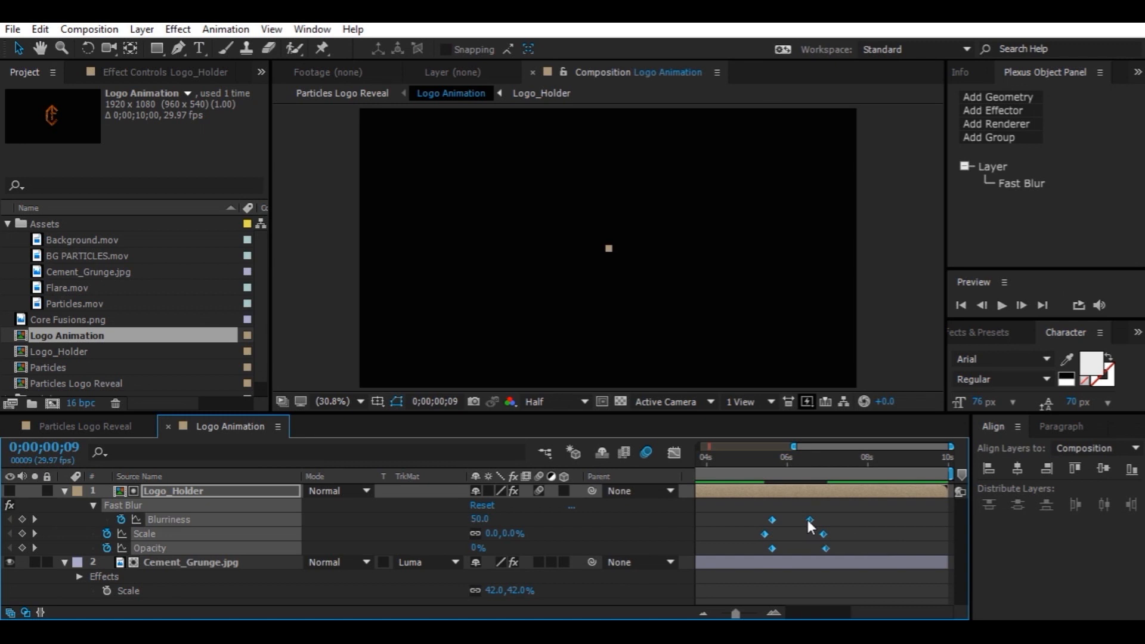
{"action": "left_click", "coordinate": [800, 516]}
{"action": "left_click_drag", "start_coordinate": [797, 510], "coordinate": [818, 548]}
{"action": "key", "text": "F9"}
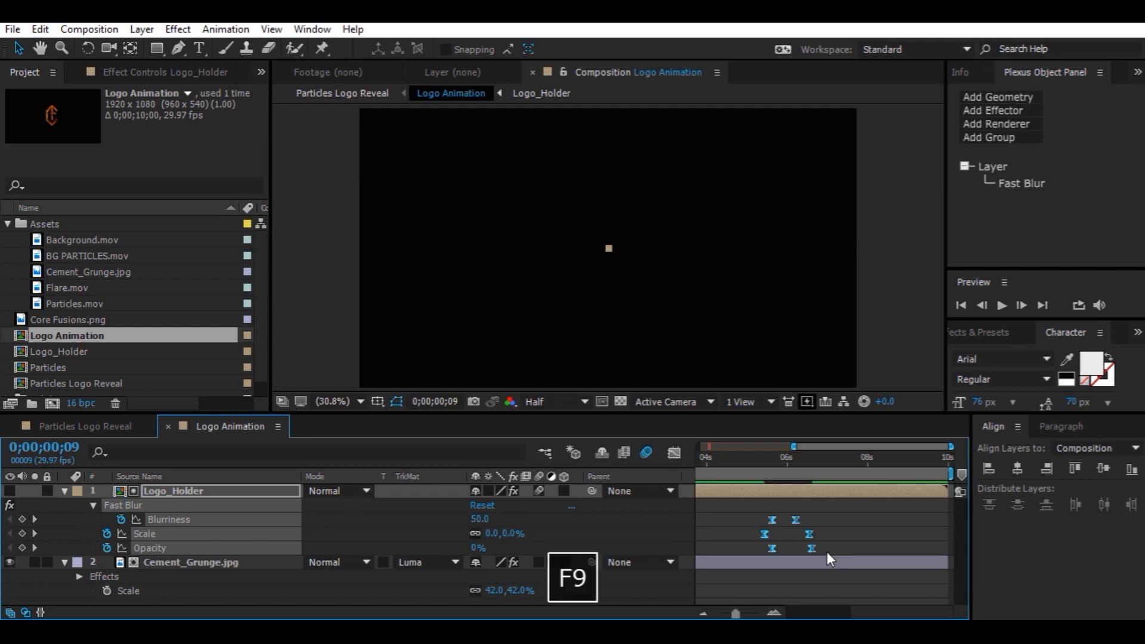
In the Graph Editor, reshape the speed curves of Logo_Holder's Blurriness and Opacity by dragging their keyframe handles
{"action": "left_click", "coordinate": [674, 453]}
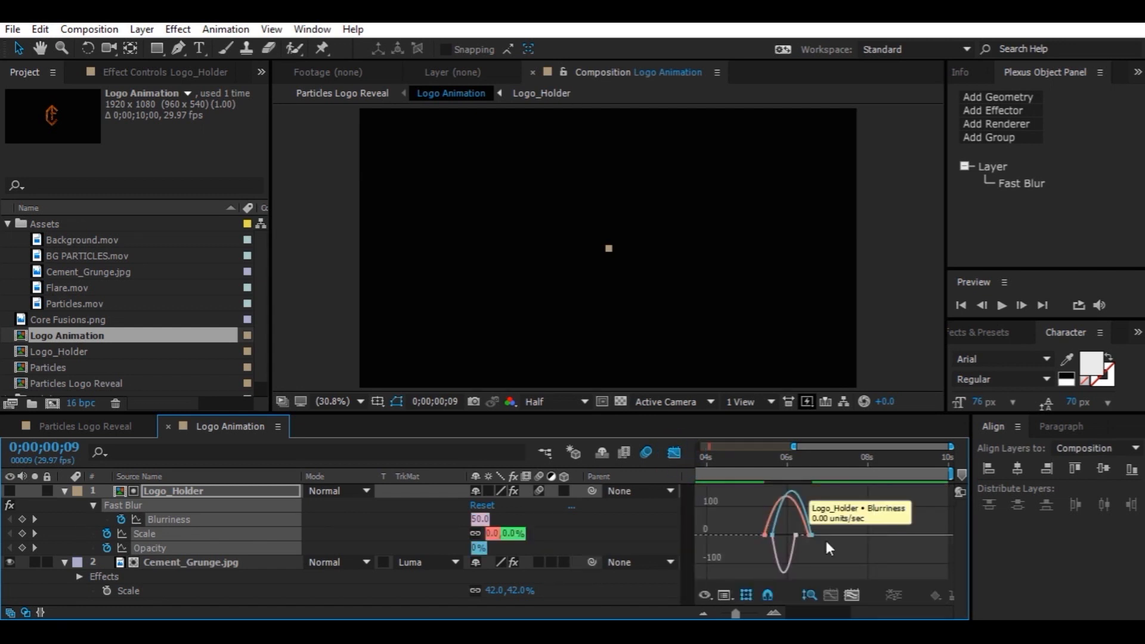
{"action": "left_click", "coordinate": [852, 595]}
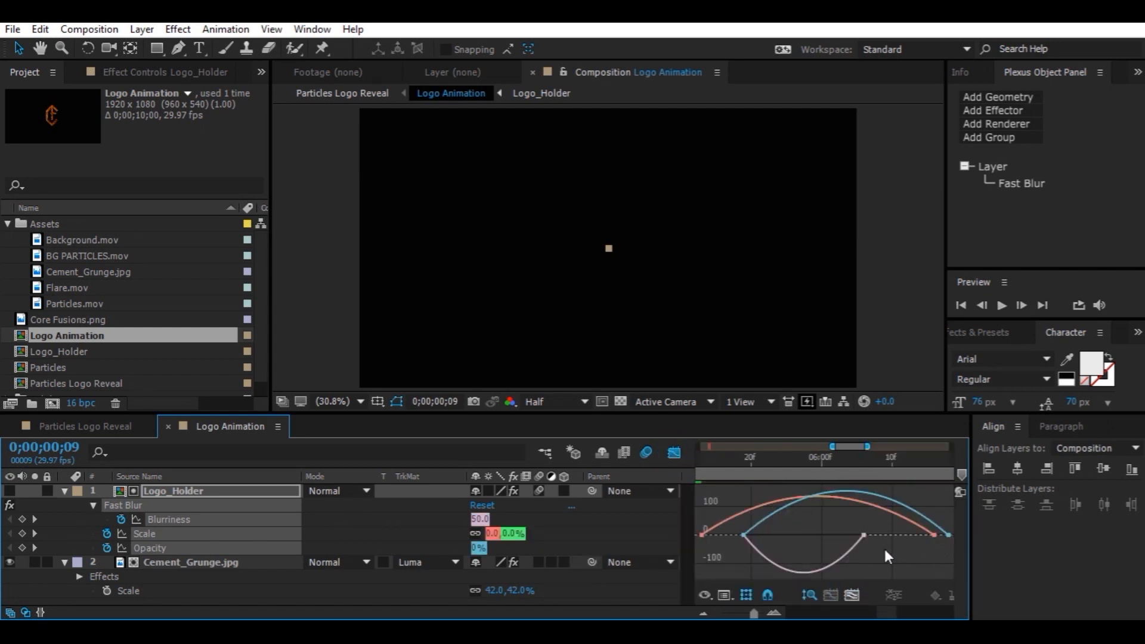
{"action": "left_click", "coordinate": [863, 535]}
{"action": "left_click_drag", "start_coordinate": [765, 535], "coordinate": [831, 535]}
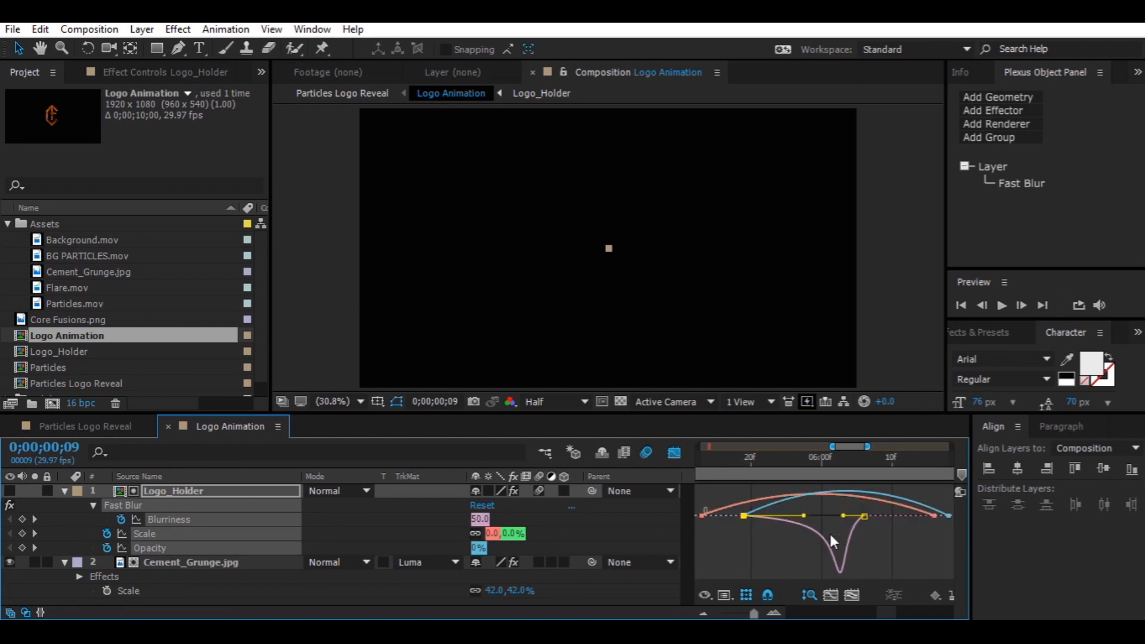
{"action": "left_click", "coordinate": [933, 515]}
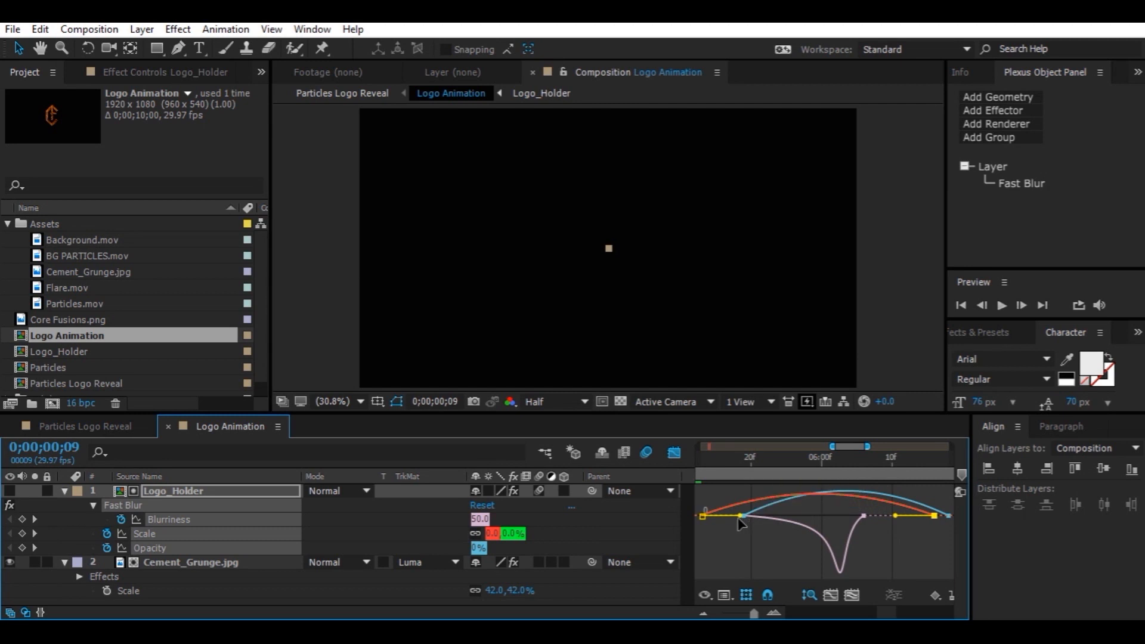
{"action": "left_click_drag", "start_coordinate": [740, 518], "coordinate": [830, 522]}
{"action": "left_click", "coordinate": [949, 533]}
{"action": "left_click_drag", "start_coordinate": [915, 531], "coordinate": [829, 527]}
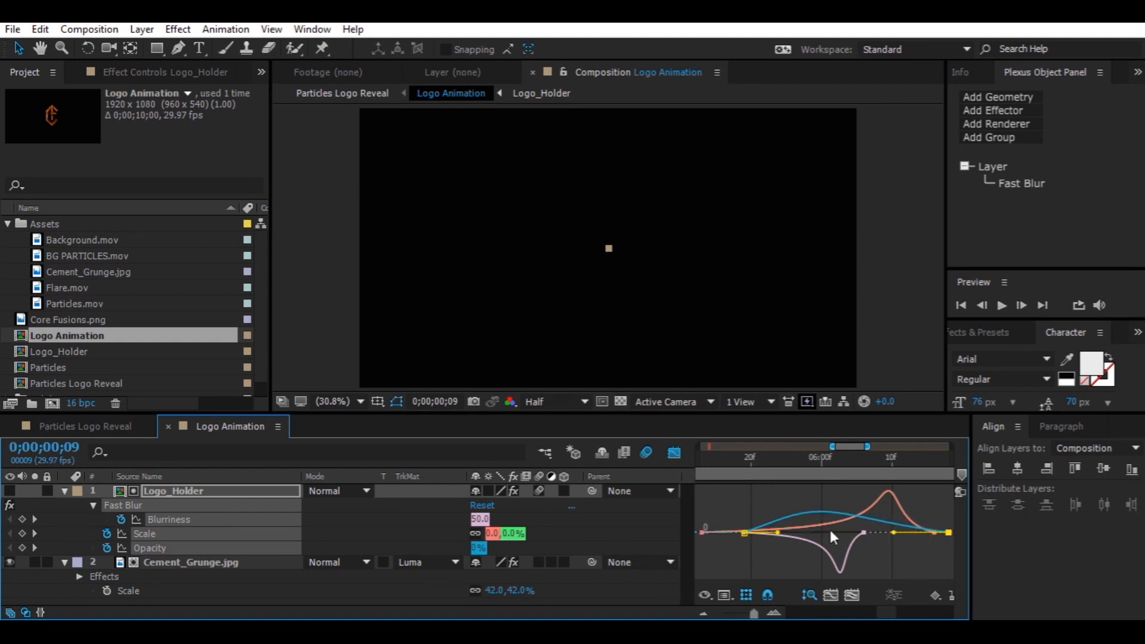
Adjust the Scale speed curve handles, then undo the last handle change
{"action": "left_click", "coordinate": [795, 517]}
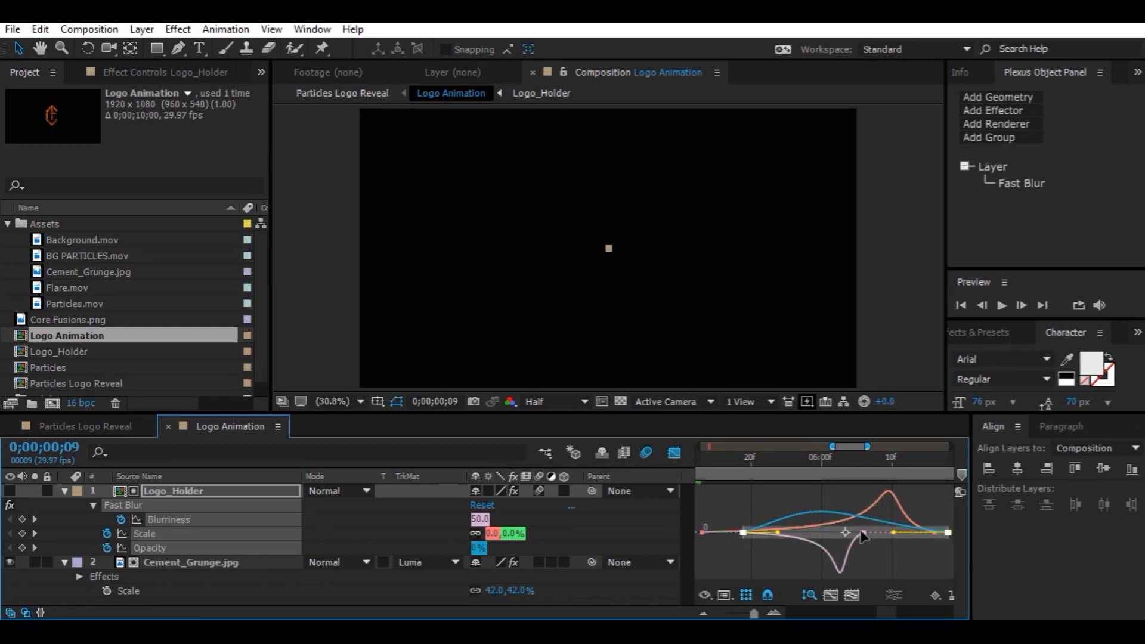
{"action": "left_click_drag", "start_coordinate": [894, 533], "coordinate": [901, 554]}
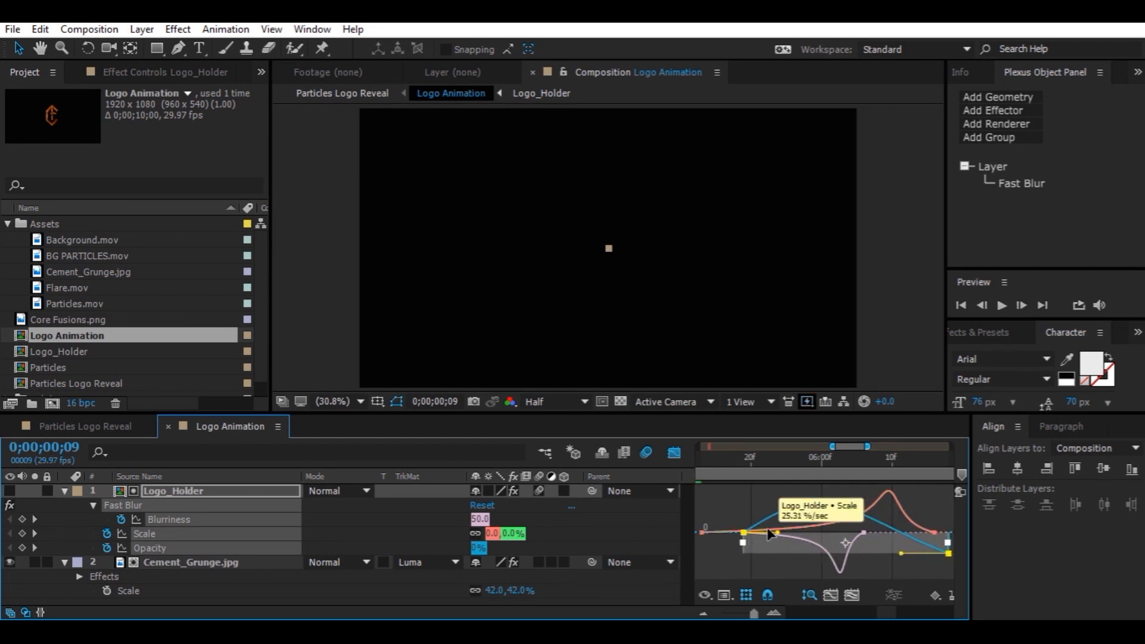
{"action": "mouse_move", "coordinate": [768, 532]}
{"action": "left_mouse_down"}
{"action": "mouse_move", "coordinate": [803, 531]}
{"action": "mouse_move", "coordinate": [769, 530]}
{"action": "left_mouse_up"}
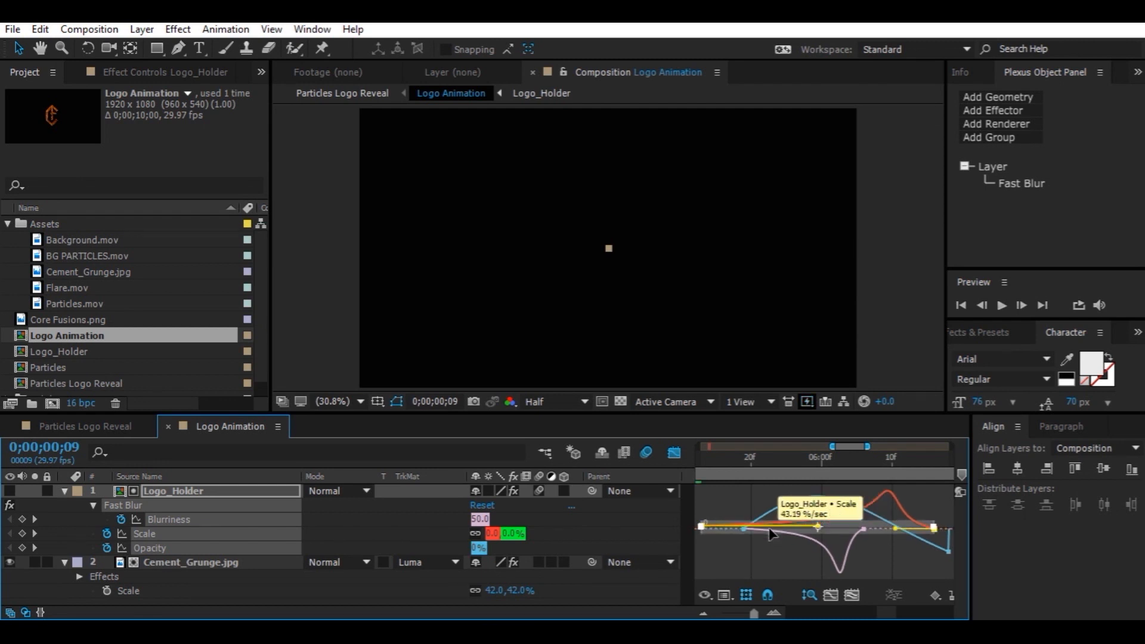
{"action": "key", "text": "ctrl+z"}
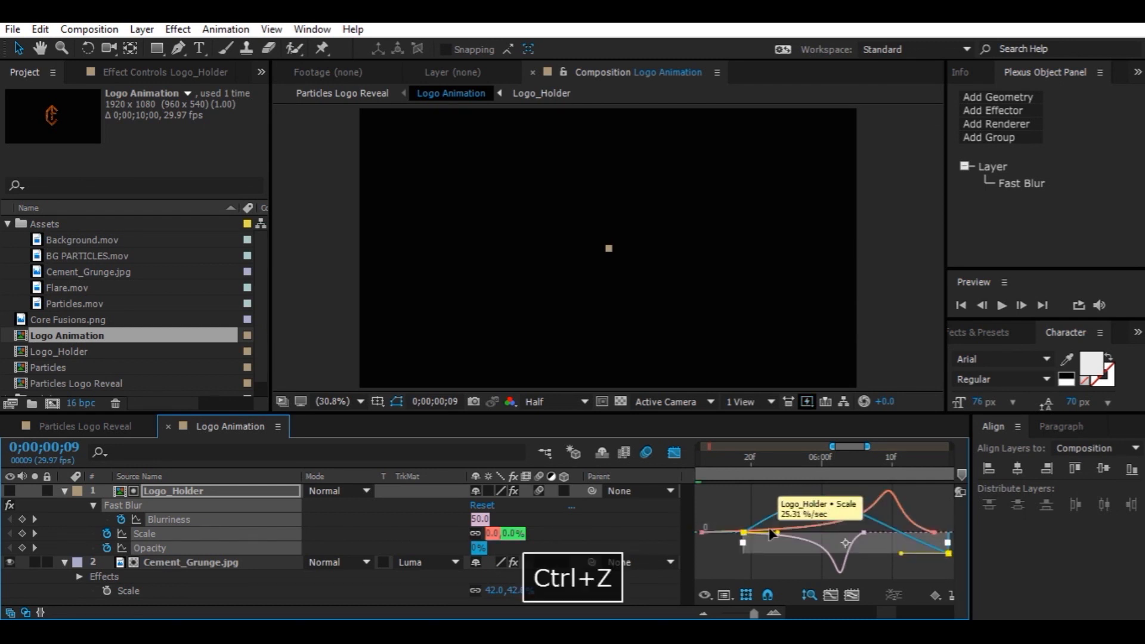
Switch back to the layer bar view and preview the Logo Animation comp around the reveal
{"action": "left_click", "coordinate": [671, 455]}
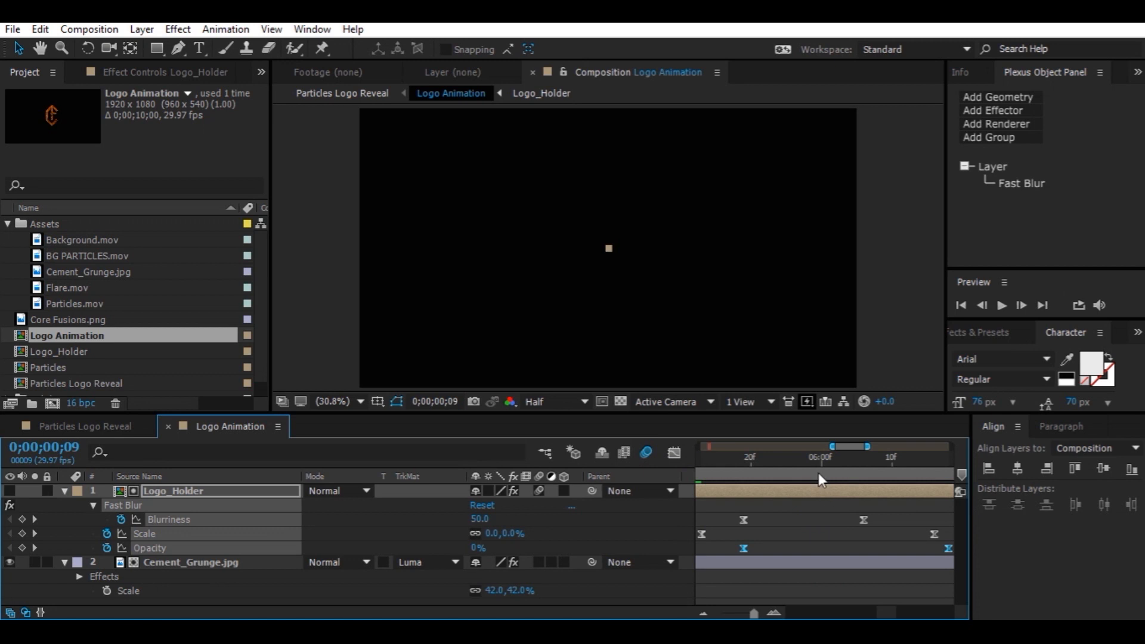
{"action": "left_click_drag", "start_coordinate": [754, 613], "coordinate": [739, 614]}
{"action": "left_click", "coordinate": [785, 464]}
{"action": "key", "text": "space"}
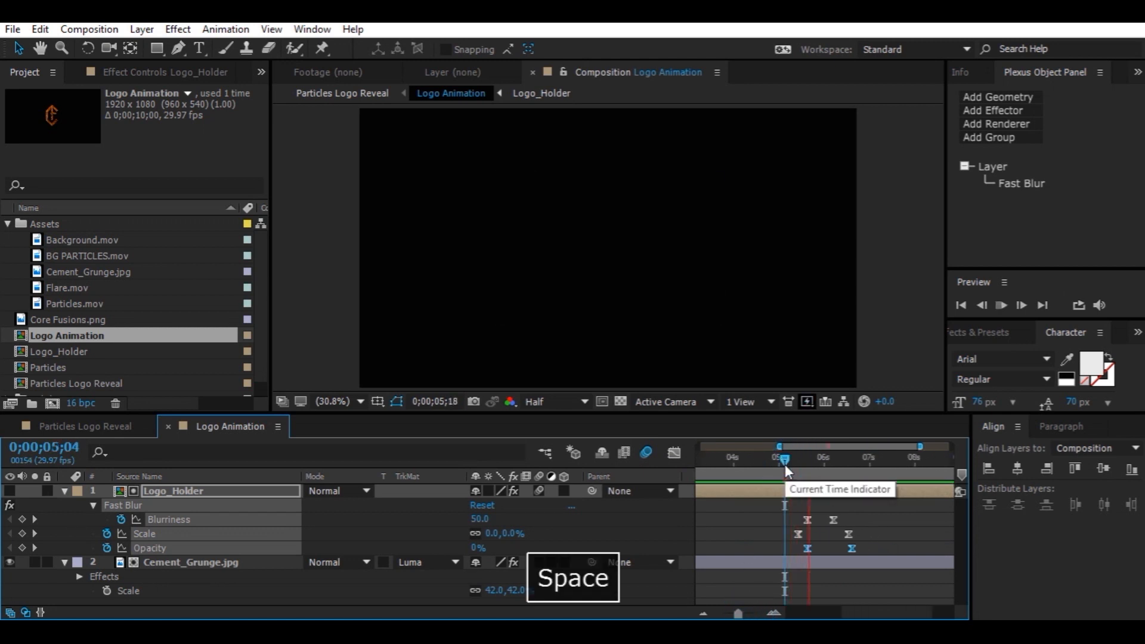
{"action": "key", "text": "space"}
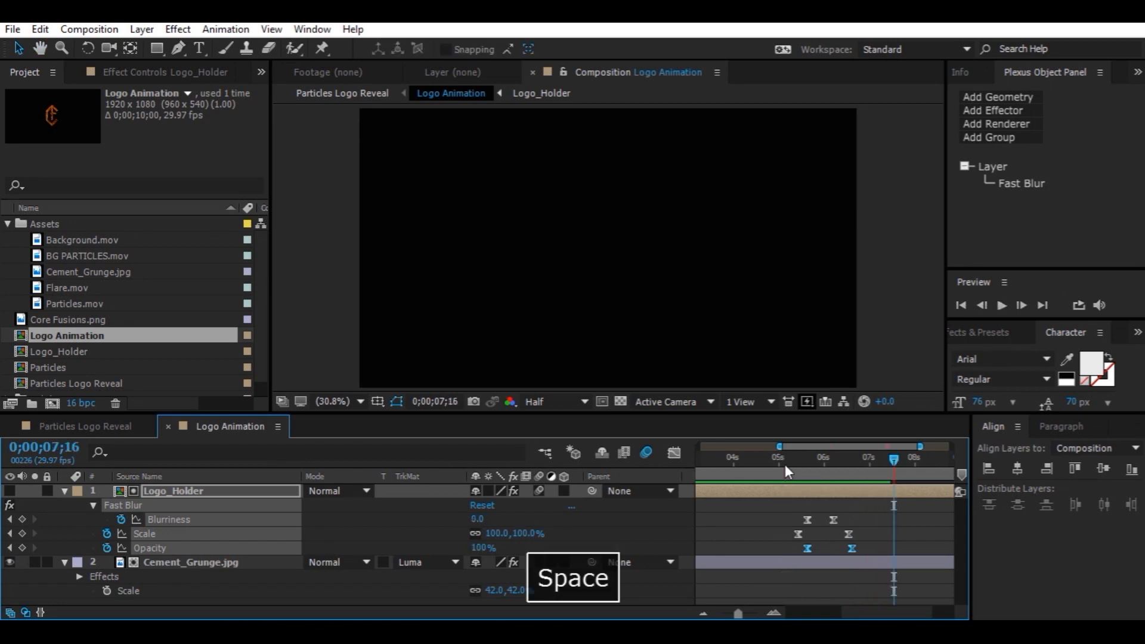
Return to the Particles Logo Reveal composition and preview it from the beginning
{"action": "left_click", "coordinate": [86, 427]}
{"action": "left_click_drag", "start_coordinate": [811, 466], "coordinate": [671, 470]}
{"action": "key", "text": "space"}
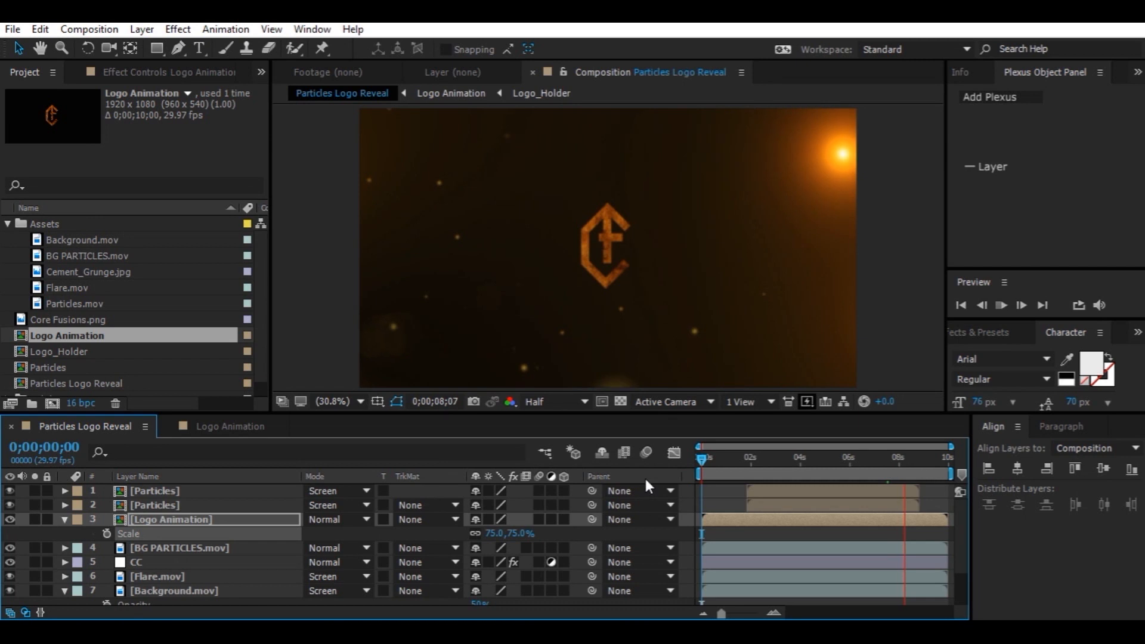
{"action": "key", "text": "space"}
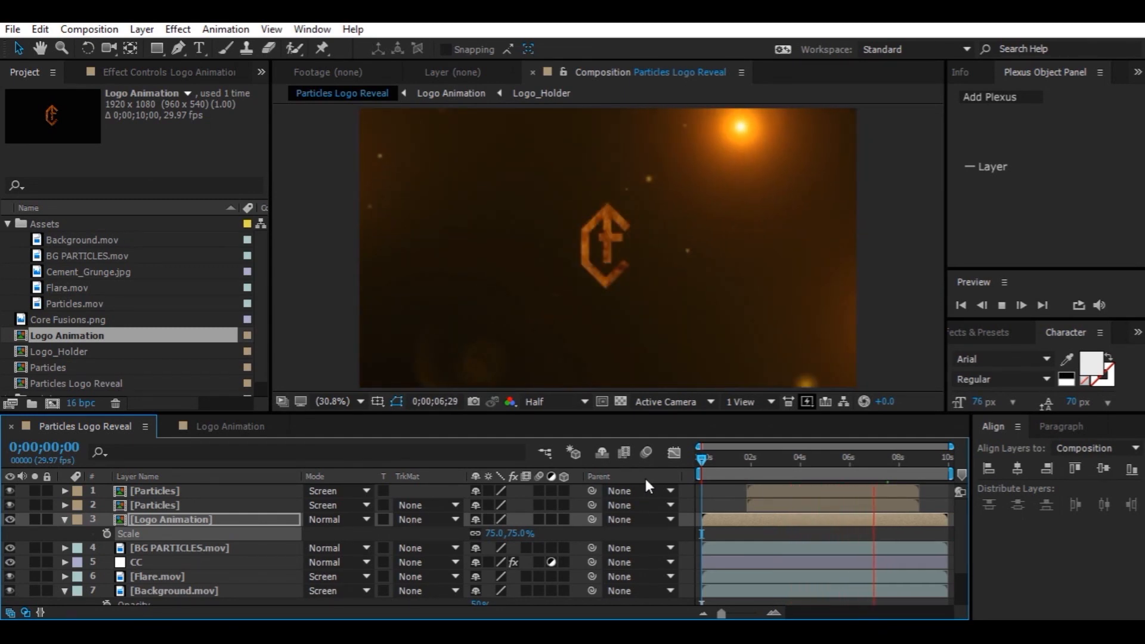
{"action": "key", "text": "space"}
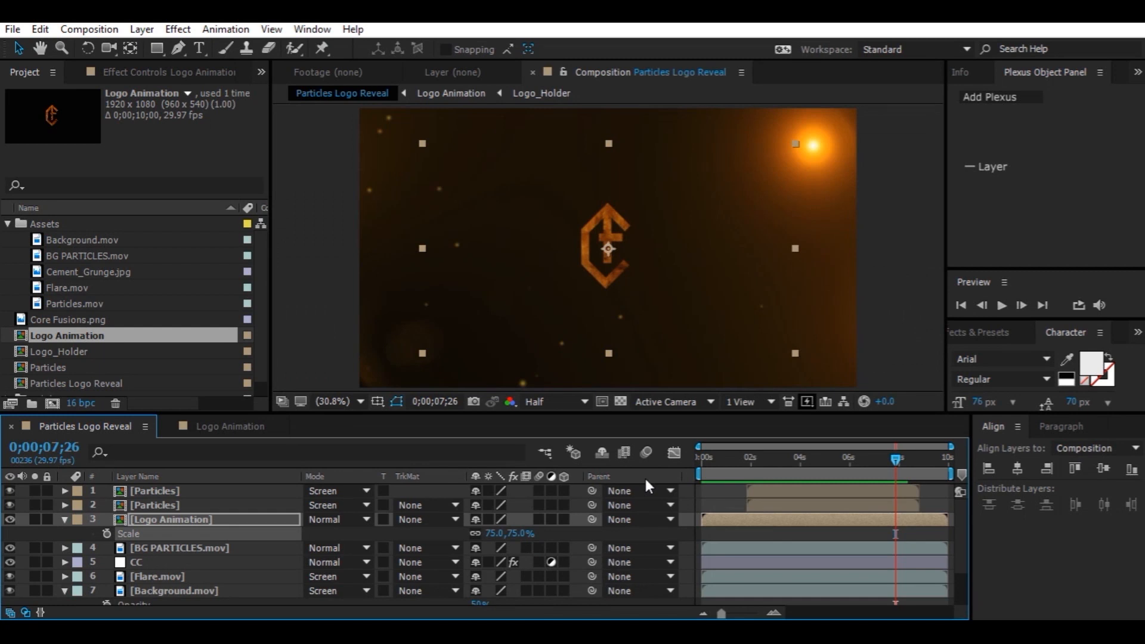
Collapse the expanded property lists of the Logo Animation and Background layers in the timeline
{"action": "left_click", "coordinate": [231, 520]}
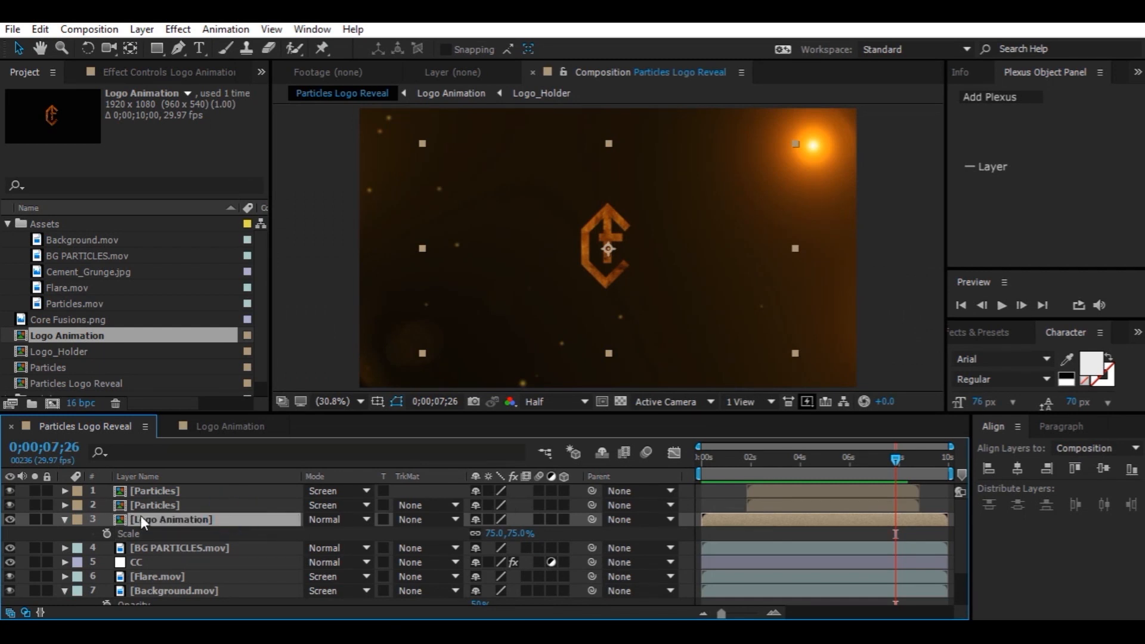
{"action": "left_click", "coordinate": [64, 520]}
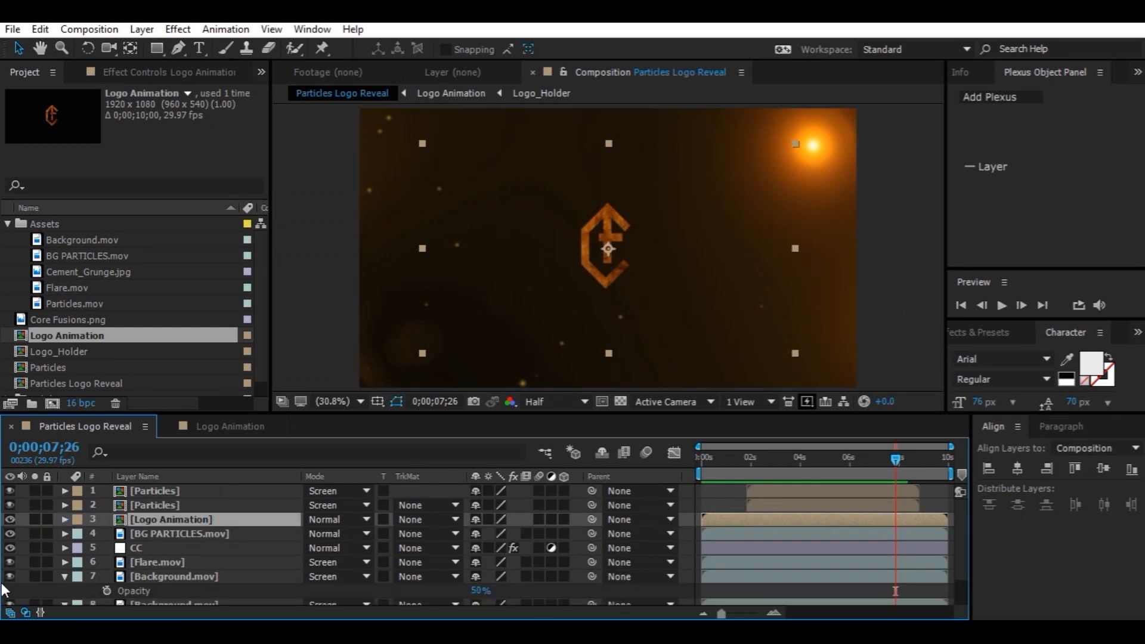
{"action": "left_click", "coordinate": [64, 577]}
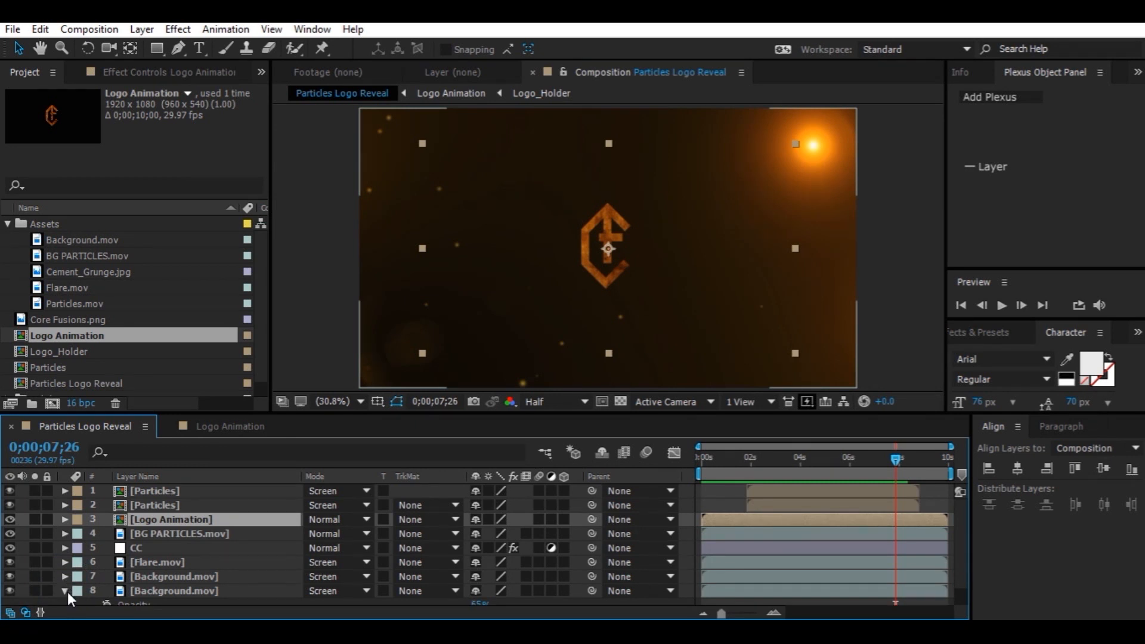
{"action": "left_click", "coordinate": [65, 592]}
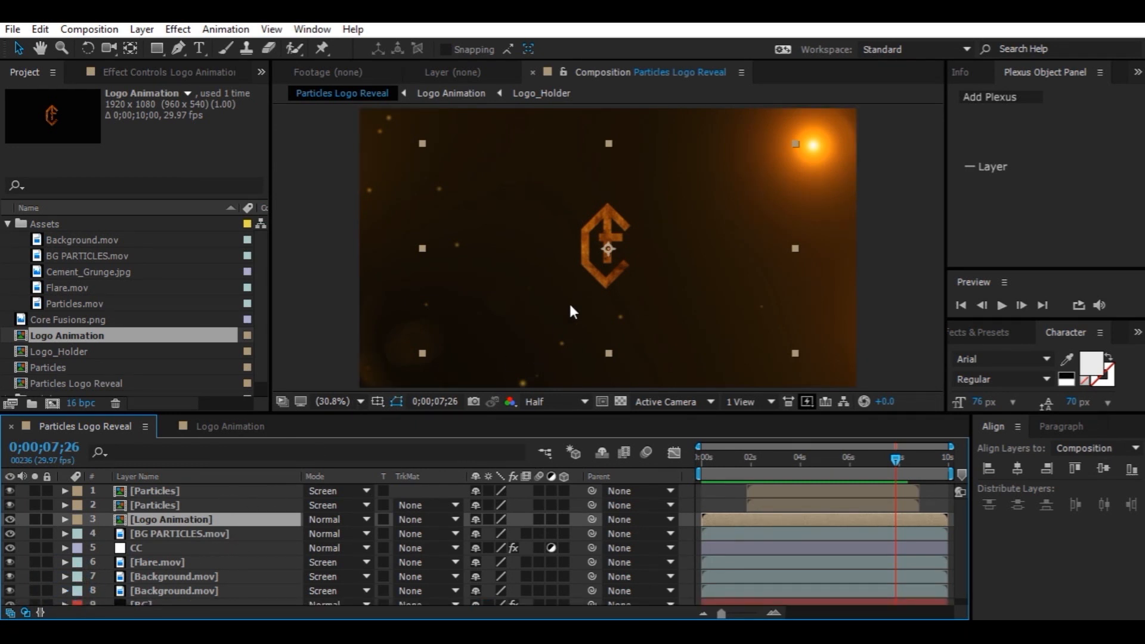
Create a text layer below the logo reading CORE FUSIONS in capitals
{"action": "key", "text": "ctrl+t"}
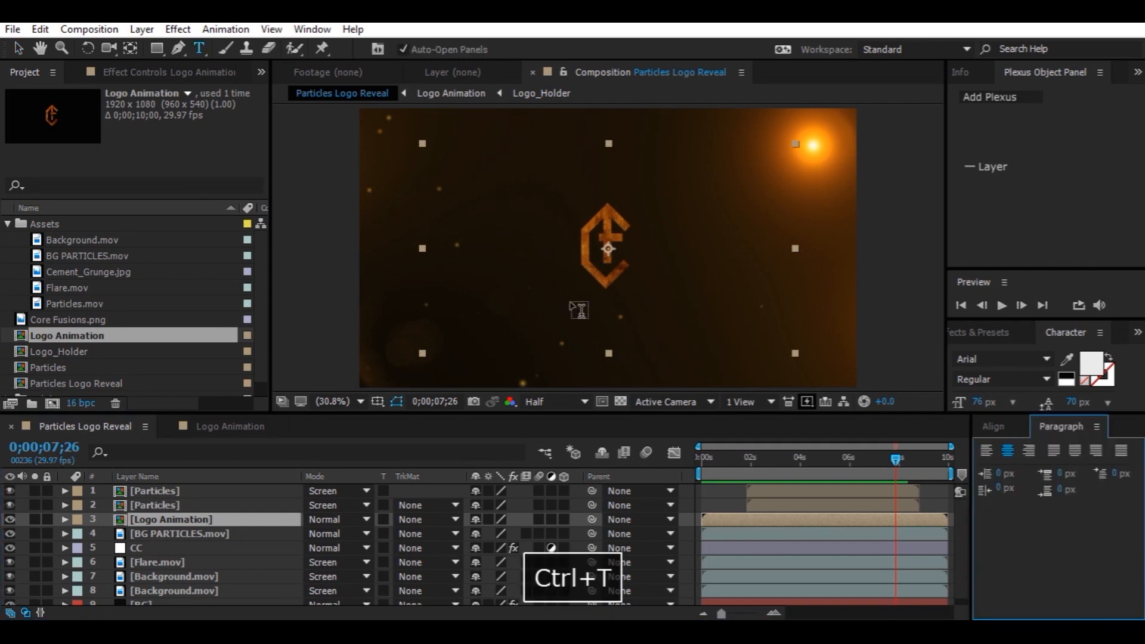
{"action": "left_click", "coordinate": [555, 315]}
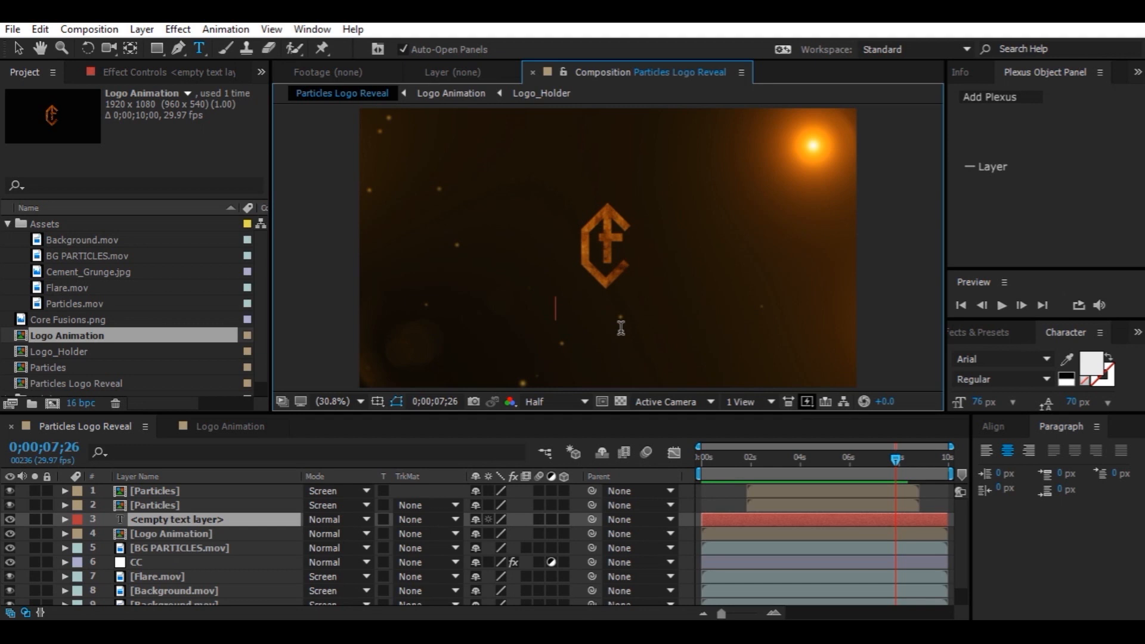
{"action": "key", "text": "Caps_Lock"}
{"action": "type", "text": "CORE FUS"}
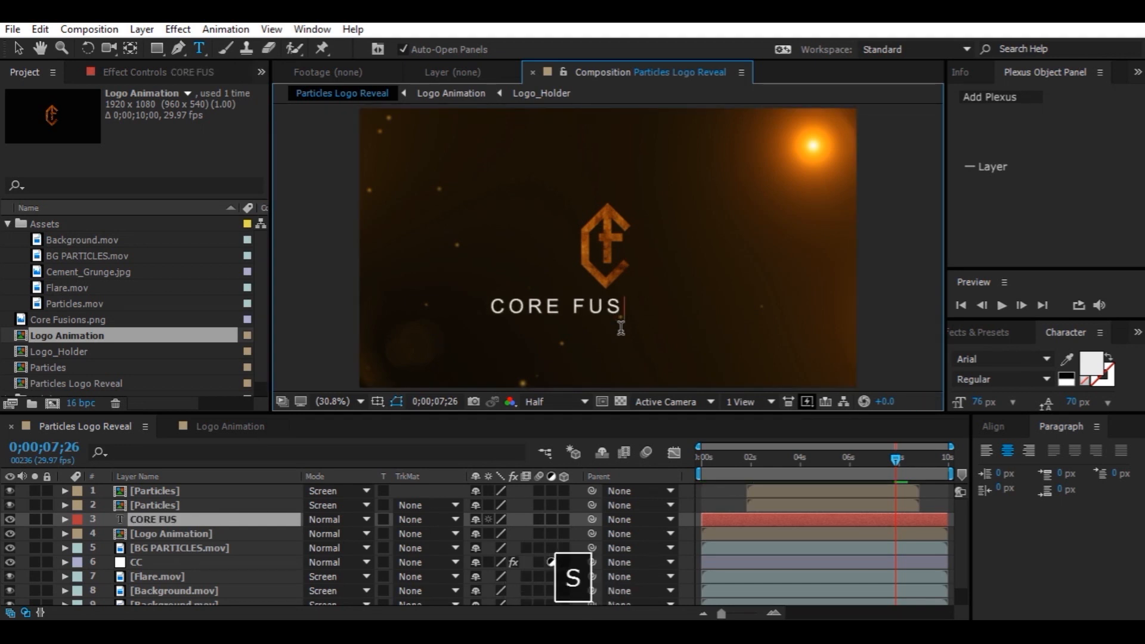
{"action": "type", "text": "IONS"}
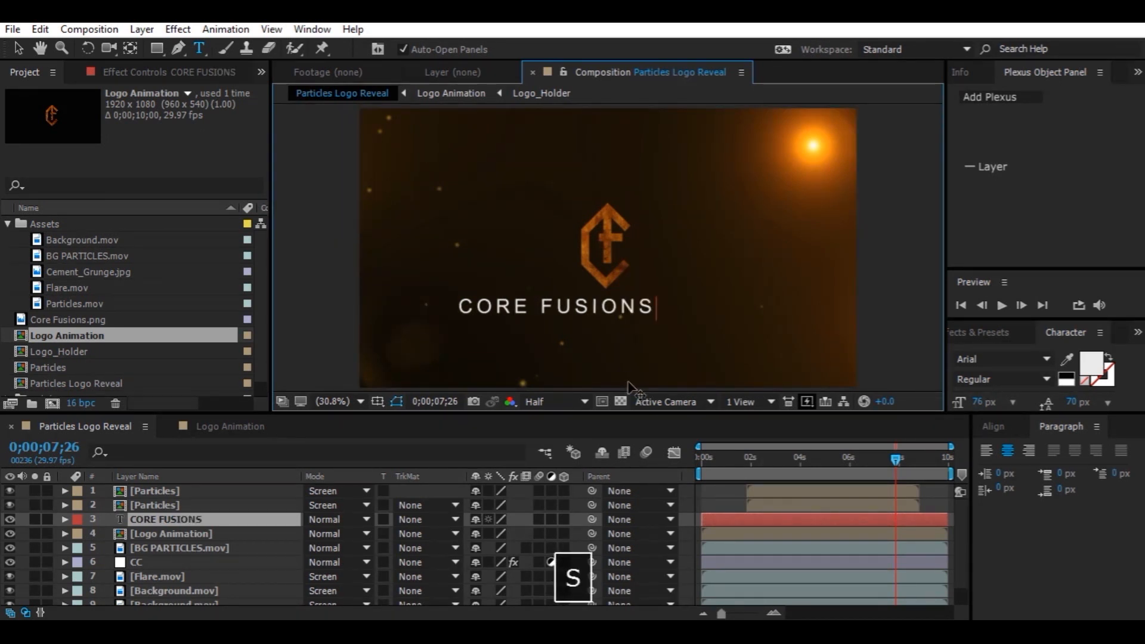
Set the text's font size to 71 px and center the text layer horizontally in the composition
{"action": "key", "text": "Caps_Lock"}
{"action": "key", "text": "ctrl+a"}
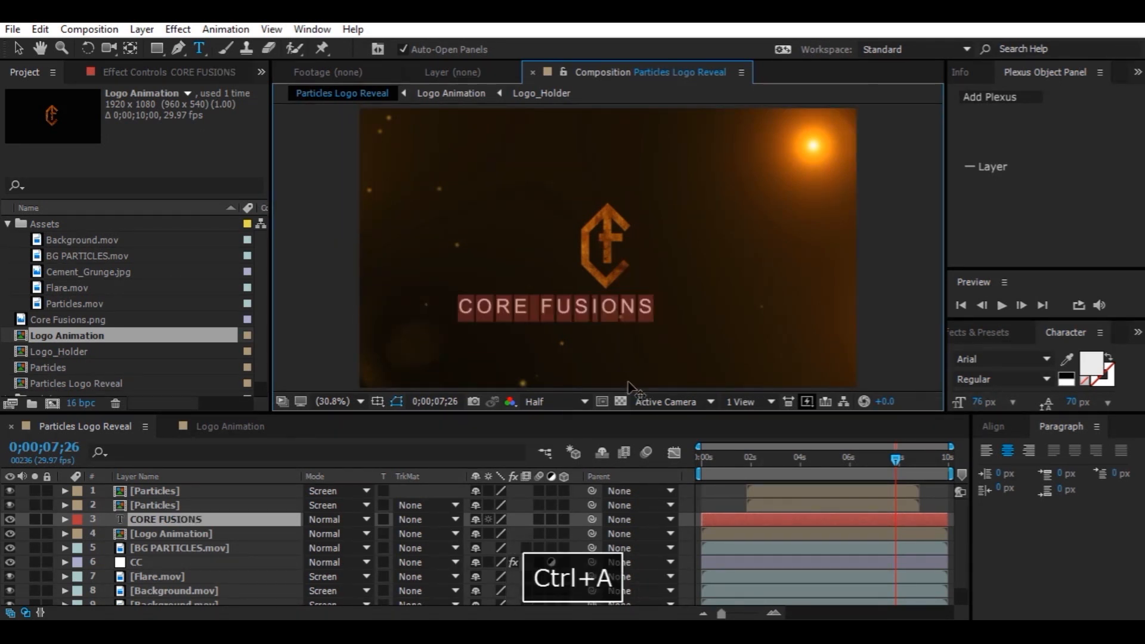
{"action": "left_click_drag", "start_coordinate": [987, 406], "coordinate": [977, 405]}
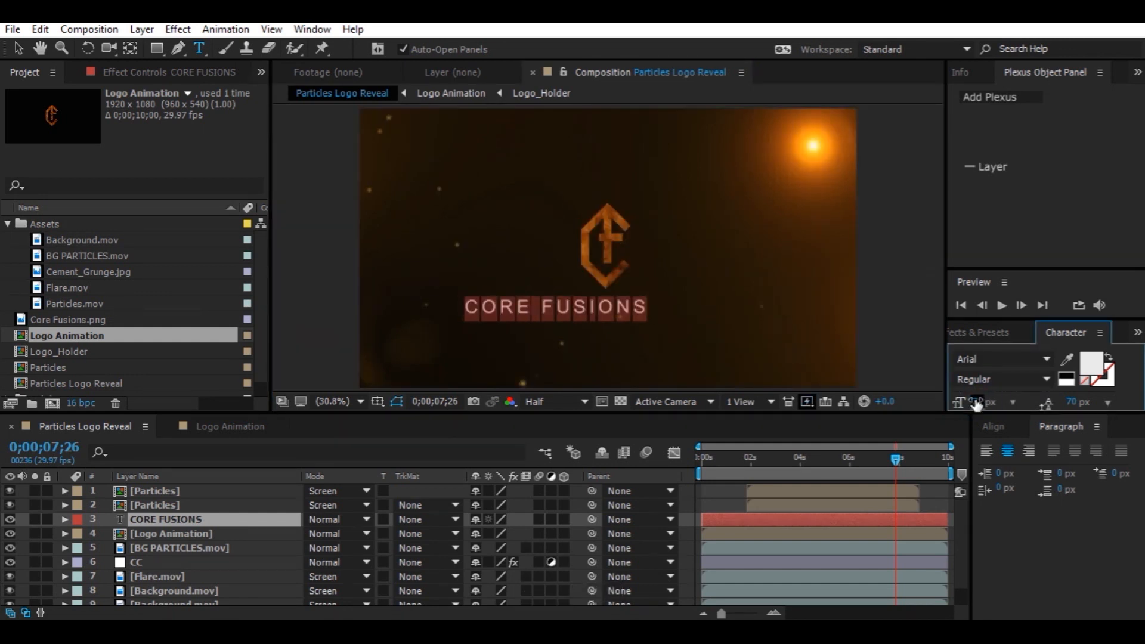
{"action": "left_click", "coordinate": [994, 427]}
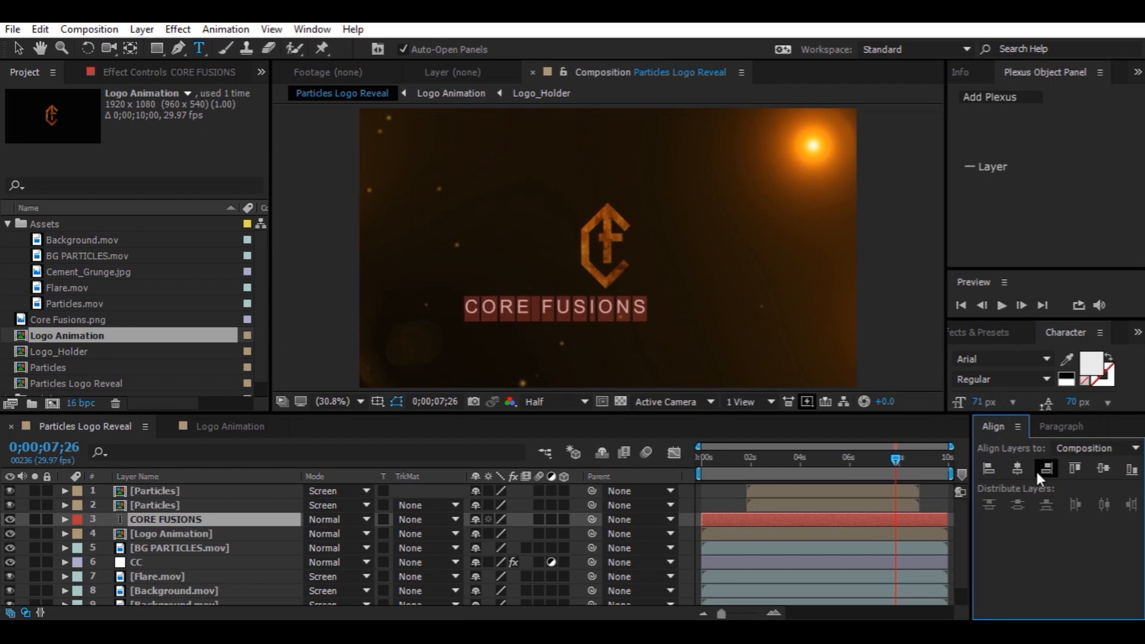
{"action": "left_click", "coordinate": [1020, 467]}
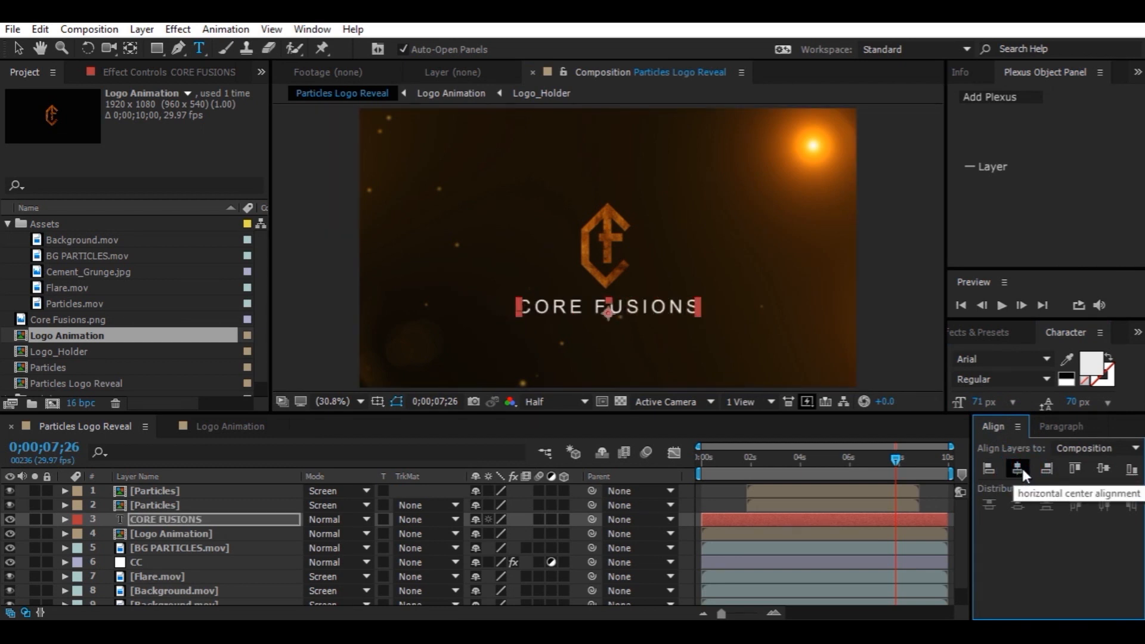
Pre-compose the text layer, moving all attributes, into a new composition named Tagline
{"action": "left_click", "coordinate": [259, 519]}
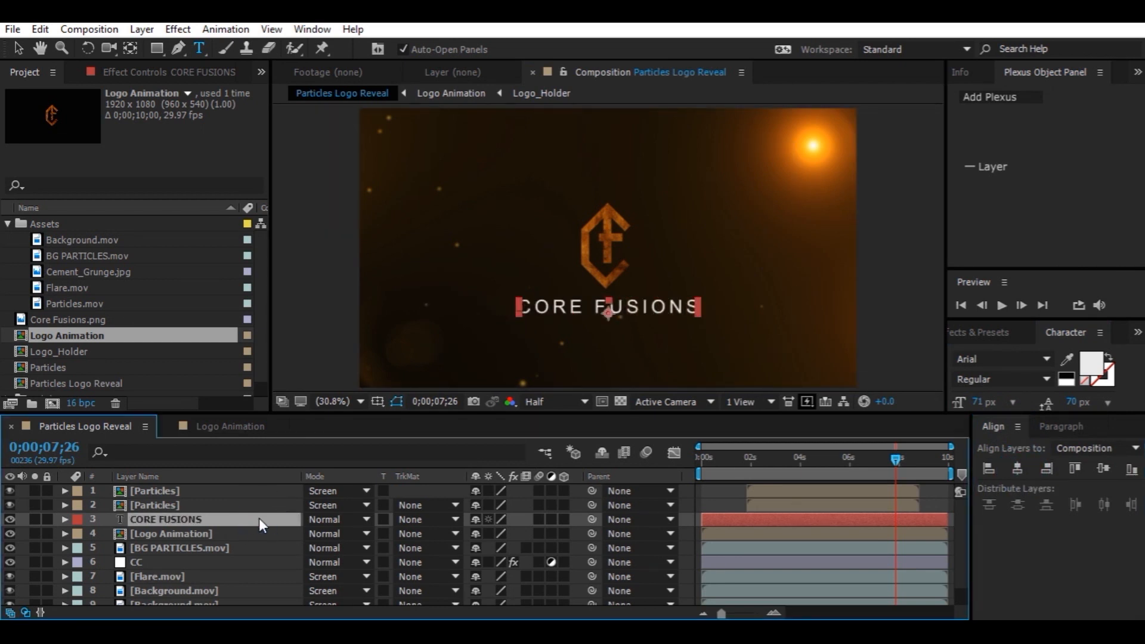
{"action": "key", "text": "ctrl+shift+c"}
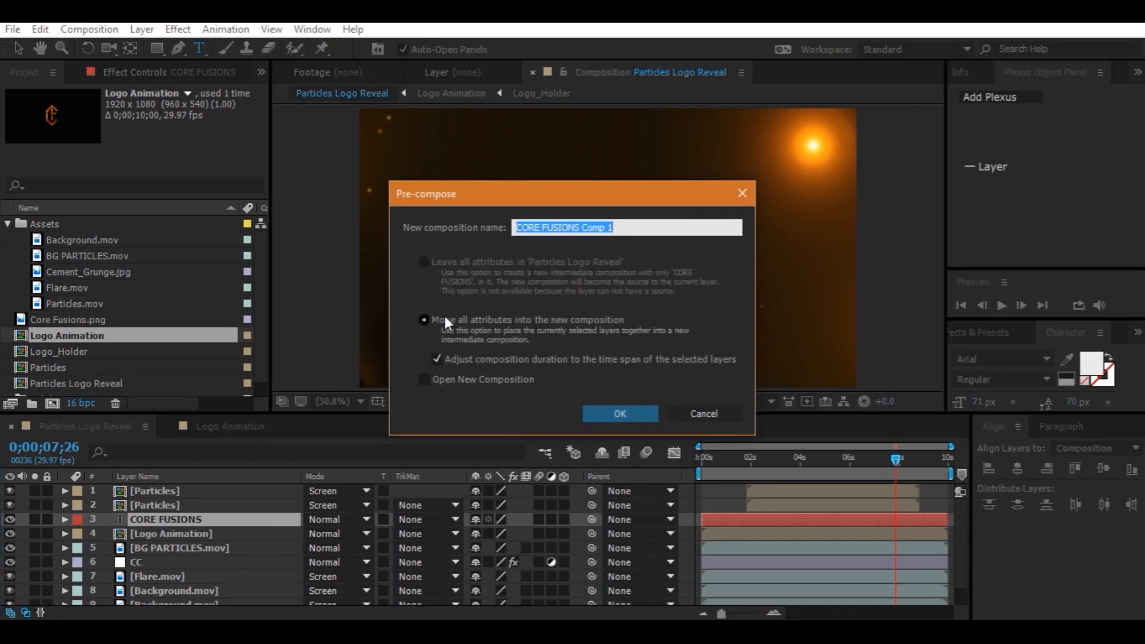
{"action": "left_click", "coordinate": [435, 320]}
{"action": "left_click_drag", "start_coordinate": [629, 228], "coordinate": [510, 241]}
{"action": "type", "text": "Ta"}
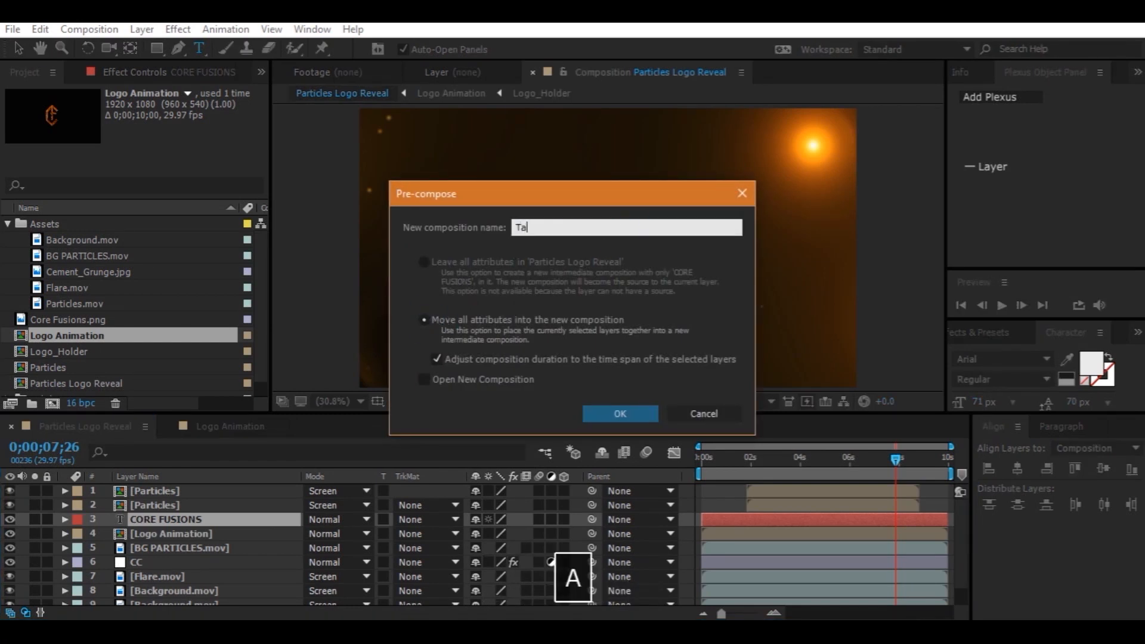
{"action": "type", "text": "gline"}
{"action": "key", "text": "Return"}
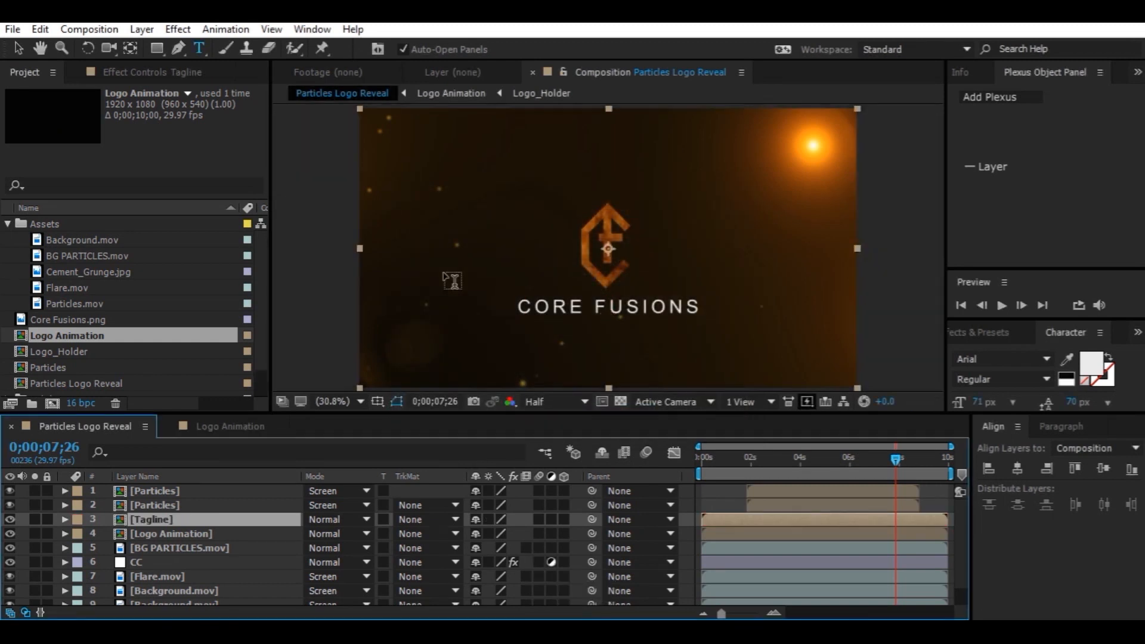
Inside the Tagline comp, apply a Fill effect to the text and set its colour to FFB400
{"action": "double_click", "coordinate": [244, 518]}
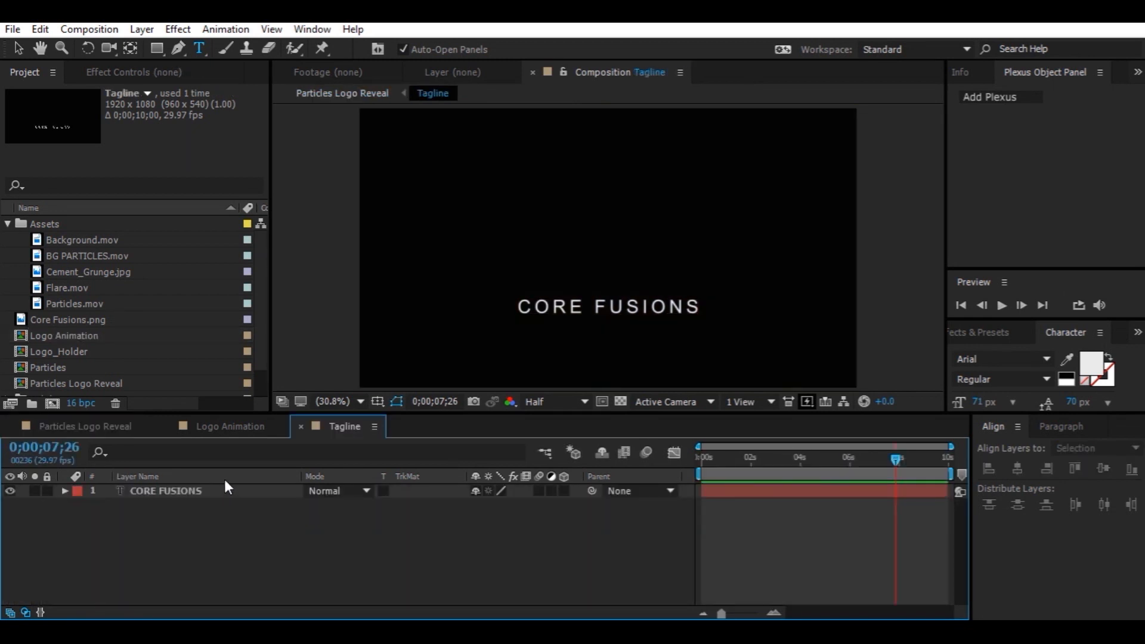
{"action": "left_click", "coordinate": [228, 492]}
{"action": "key", "text": "ctrl+space"}
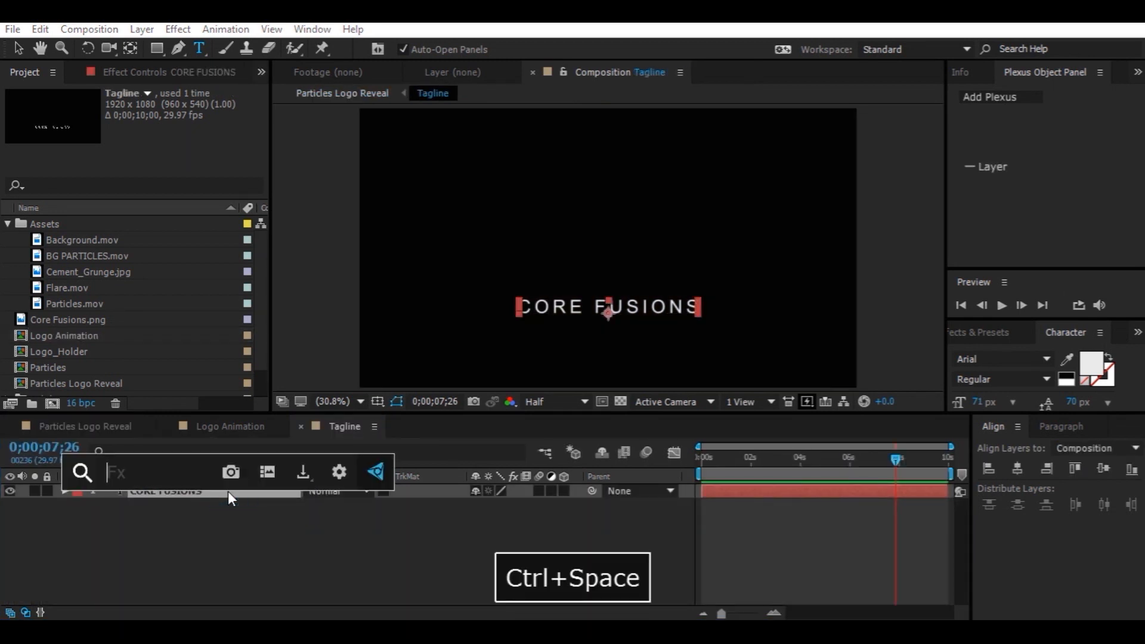
{"action": "type", "text": "fill"}
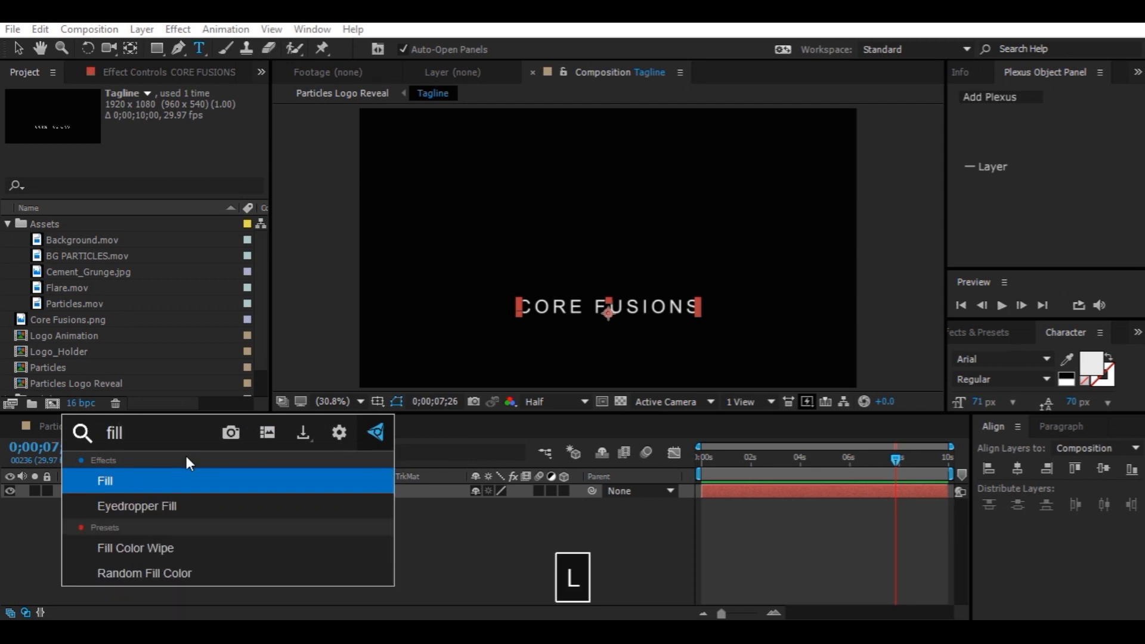
{"action": "left_click", "coordinate": [137, 479]}
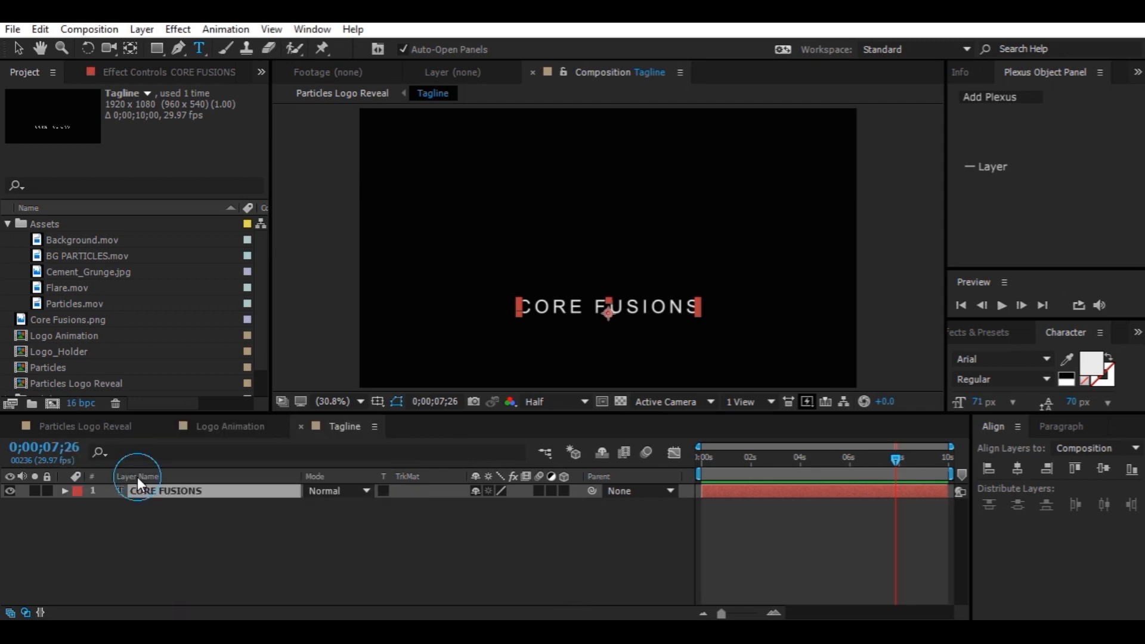
{"action": "left_click", "coordinate": [157, 150]}
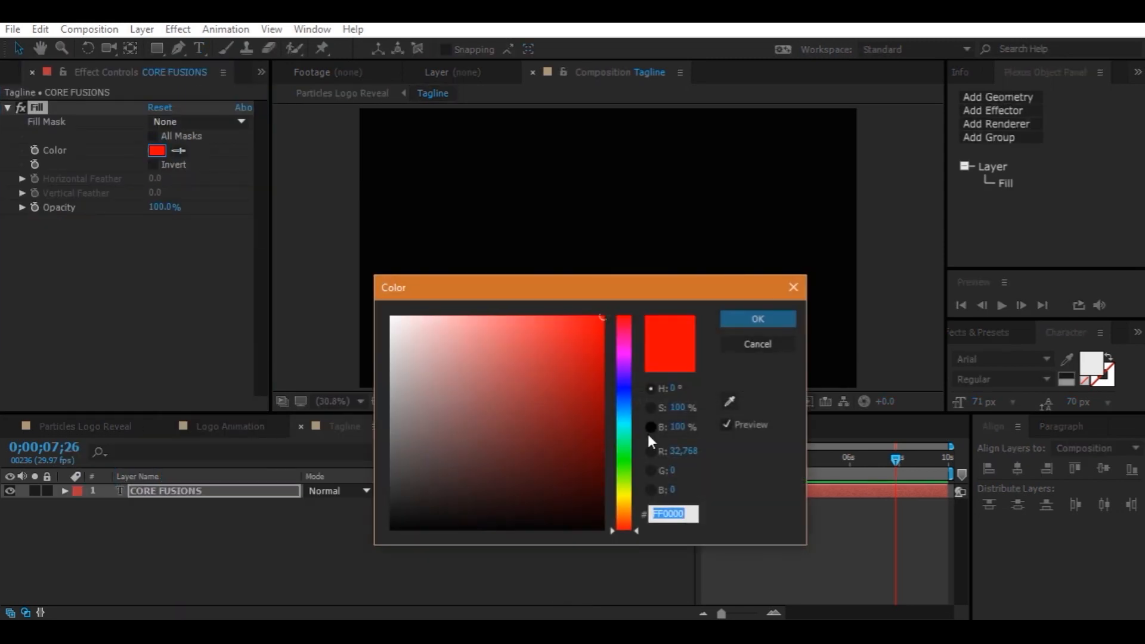
{"action": "left_click_drag", "start_coordinate": [627, 496], "coordinate": [627, 504]}
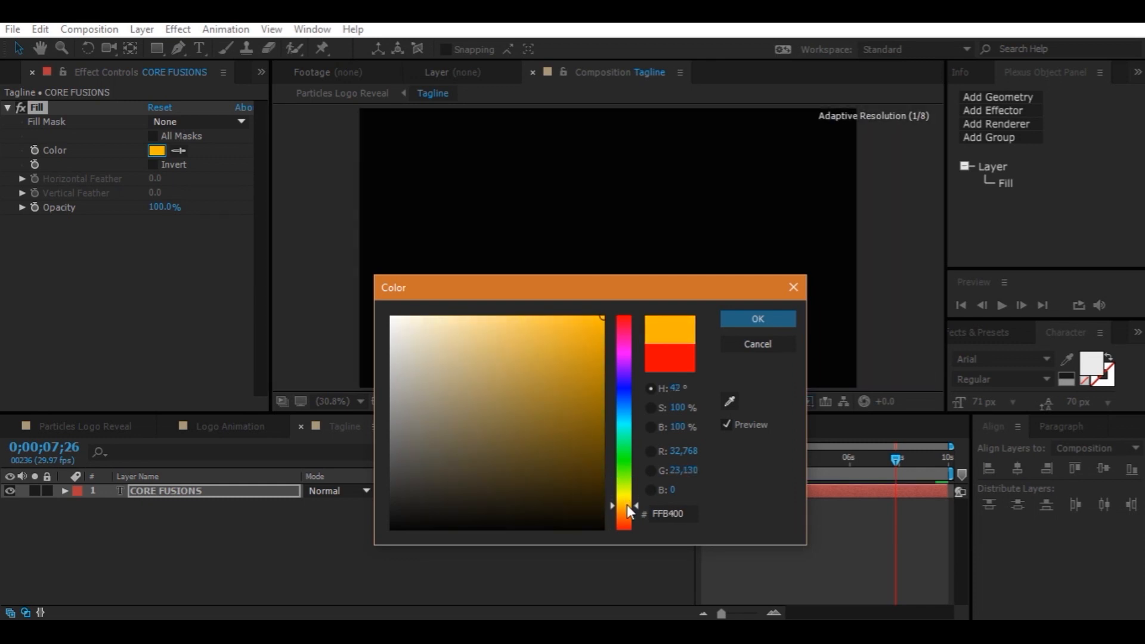
{"action": "left_click", "coordinate": [765, 321]}
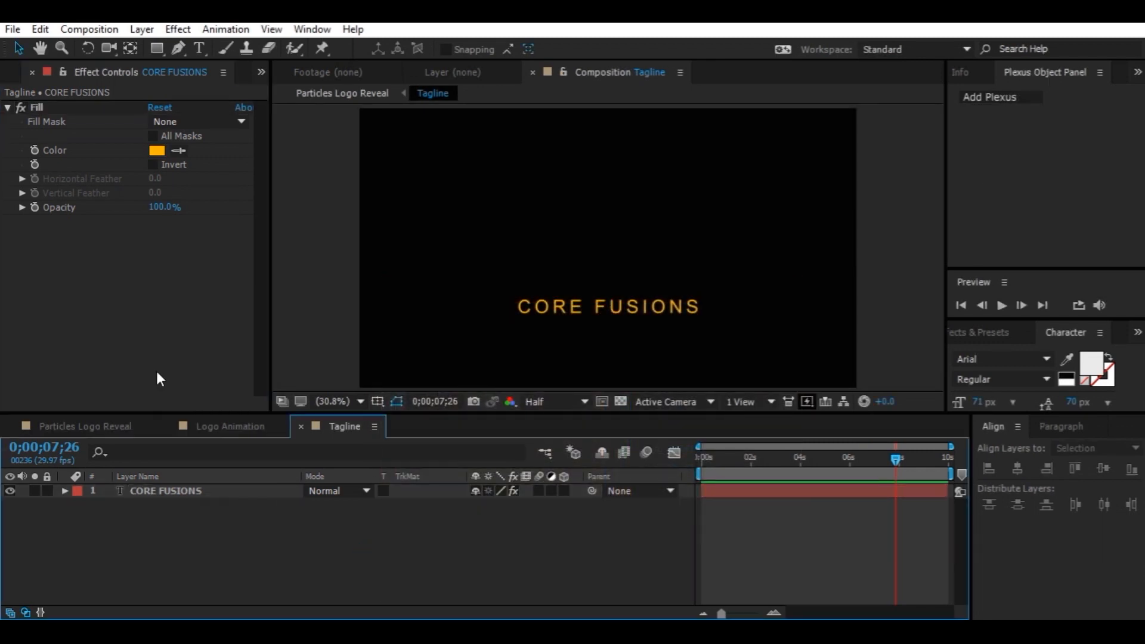
Check the tagline in the main comp, then change its Fill colour to FF9600
{"action": "left_click", "coordinate": [117, 420]}
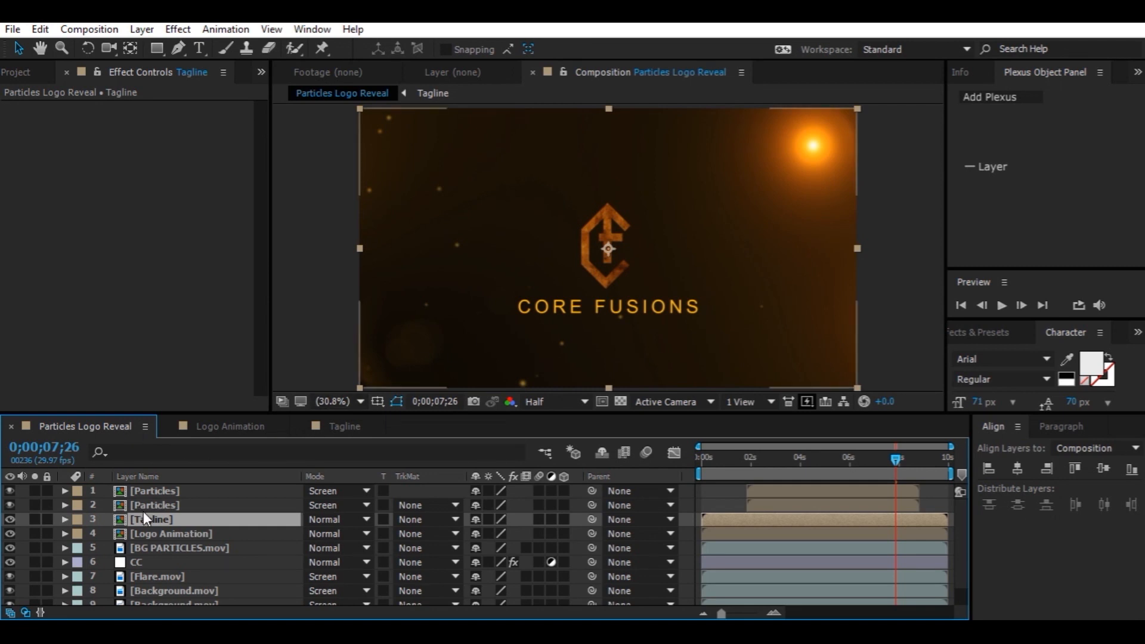
{"action": "left_click", "coordinate": [340, 425]}
{"action": "left_click", "coordinate": [157, 492]}
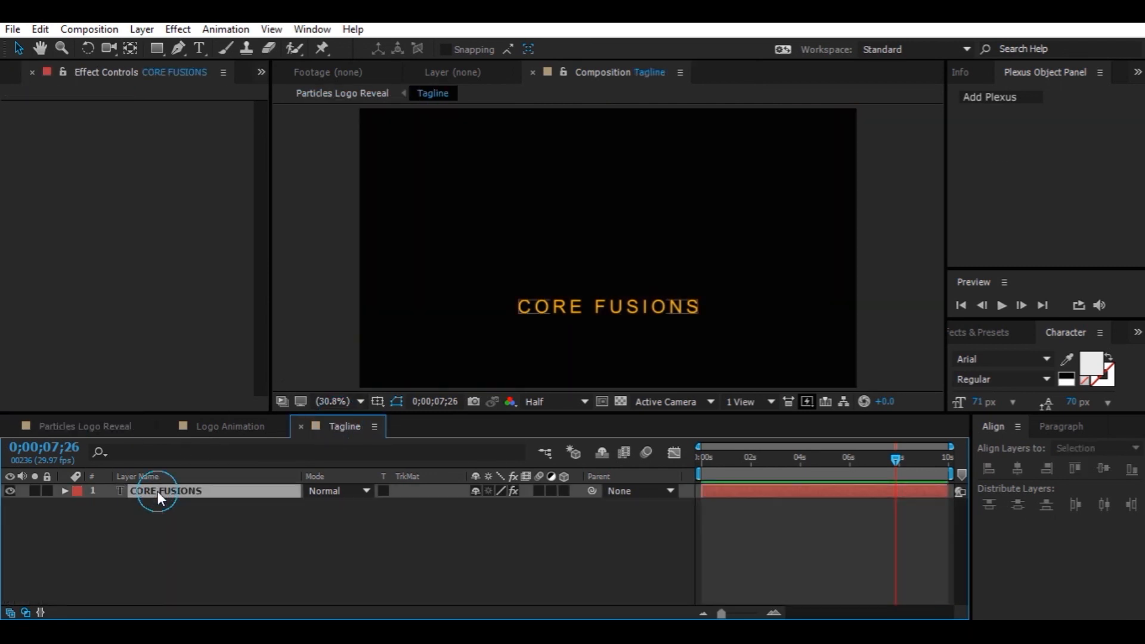
{"action": "left_click", "coordinate": [158, 150]}
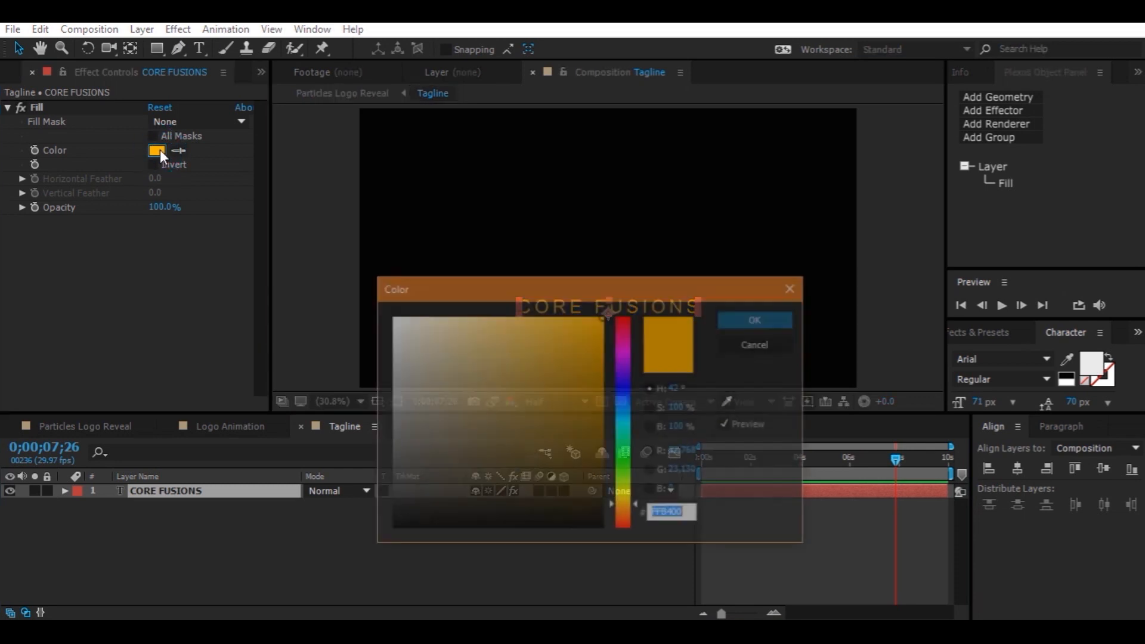
{"action": "left_click", "coordinate": [627, 510]}
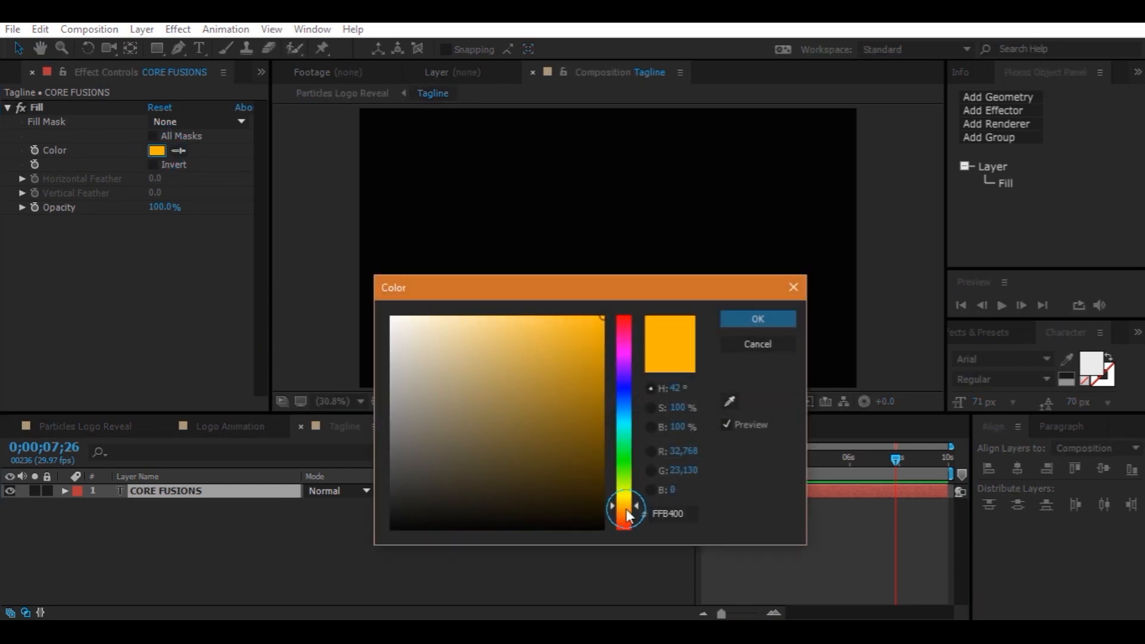
{"action": "left_click", "coordinate": [768, 311]}
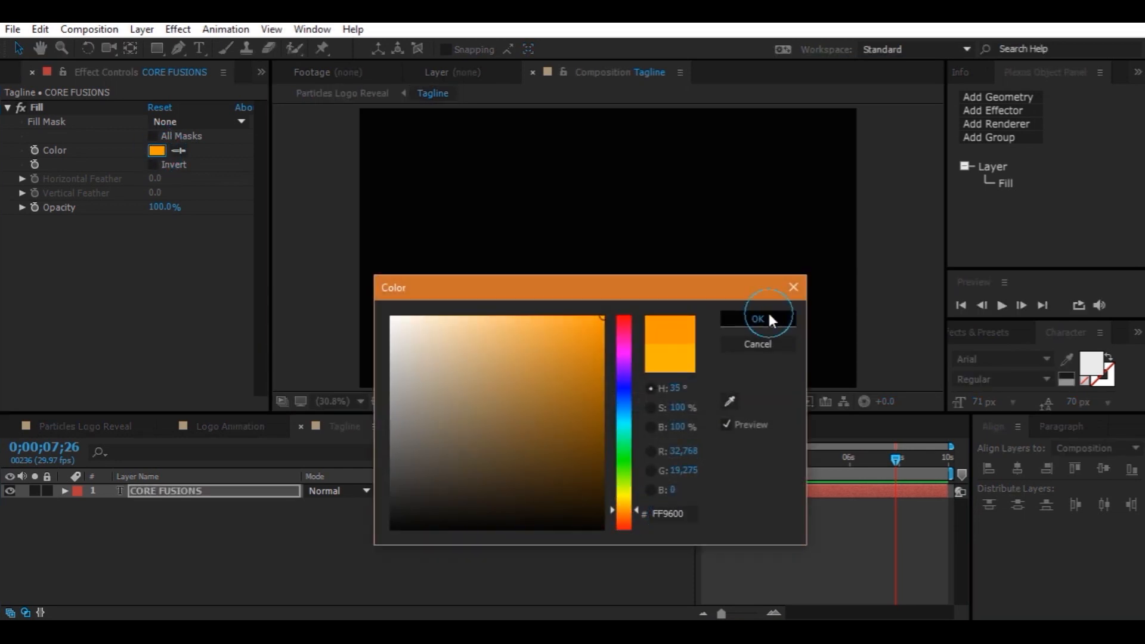
In Particles Logo Reveal, scale the Tagline layer down to 68%
{"action": "left_click", "coordinate": [100, 425]}
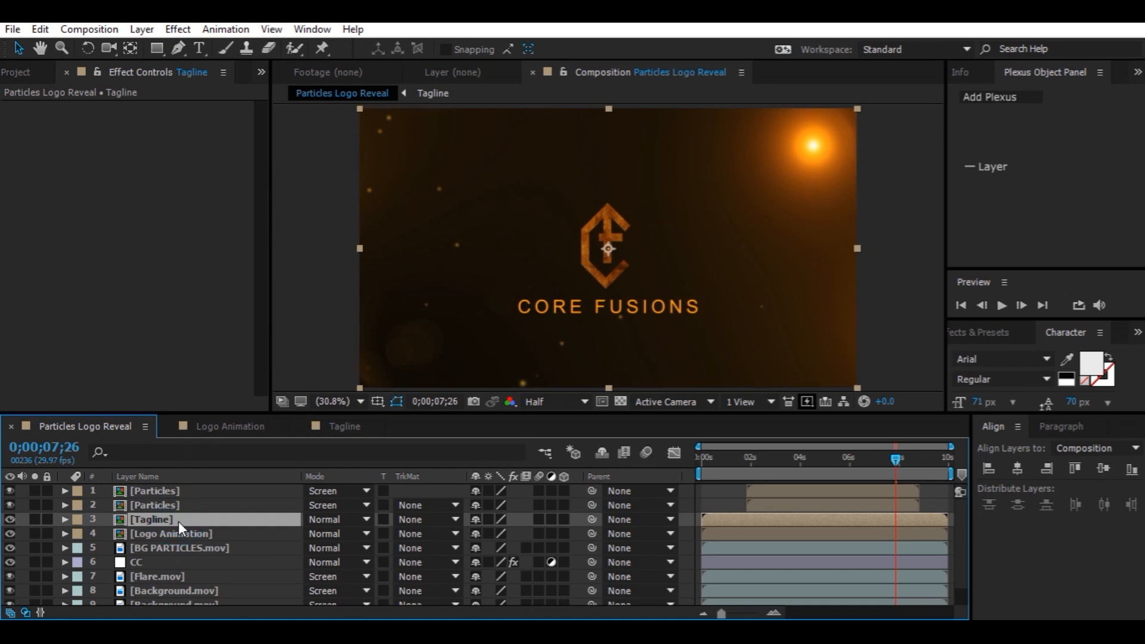
{"action": "key", "text": "s"}
{"action": "left_click_drag", "start_coordinate": [491, 533], "coordinate": [471, 533]}
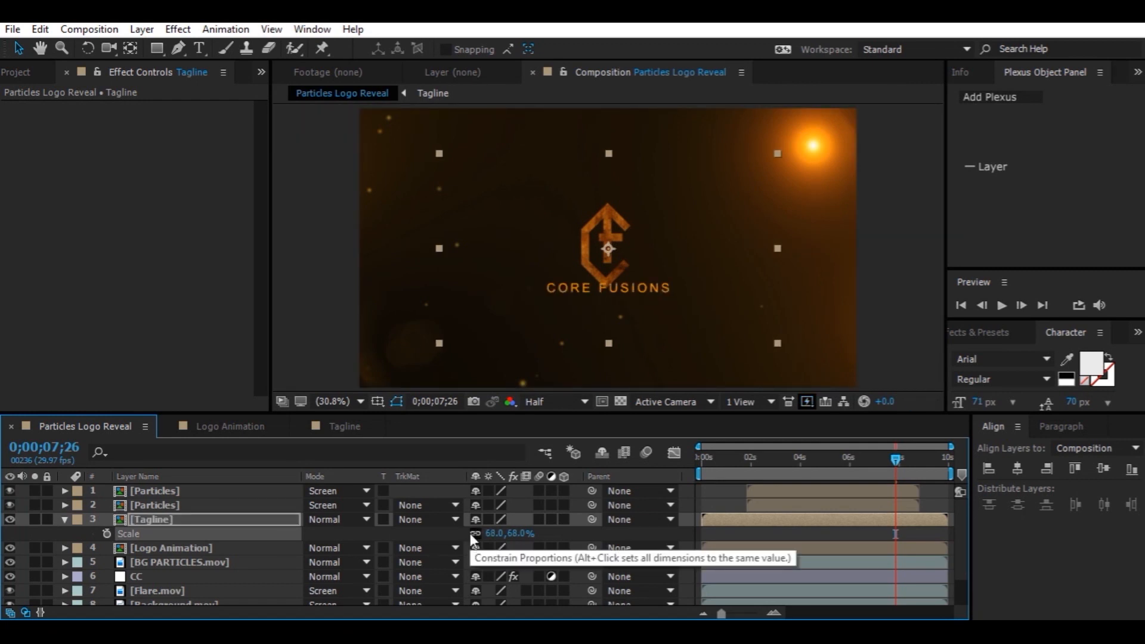
{"action": "left_click", "coordinate": [163, 523]}
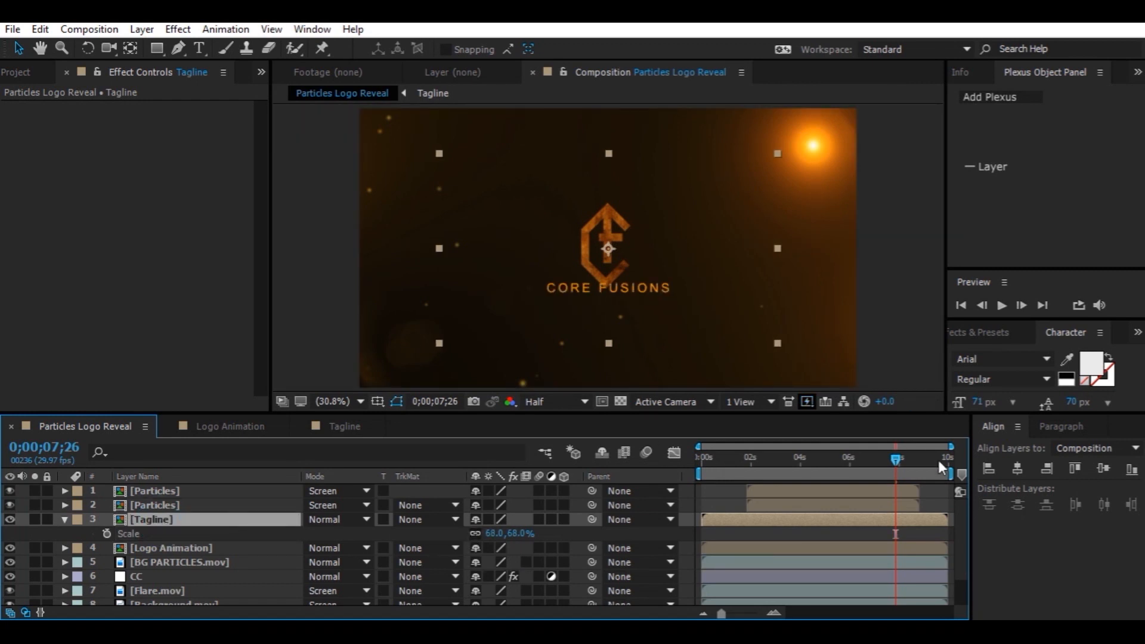
Nudge the Tagline layer down beneath the logo and center it horizontally in the composition
{"action": "left_click", "coordinate": [1023, 463]}
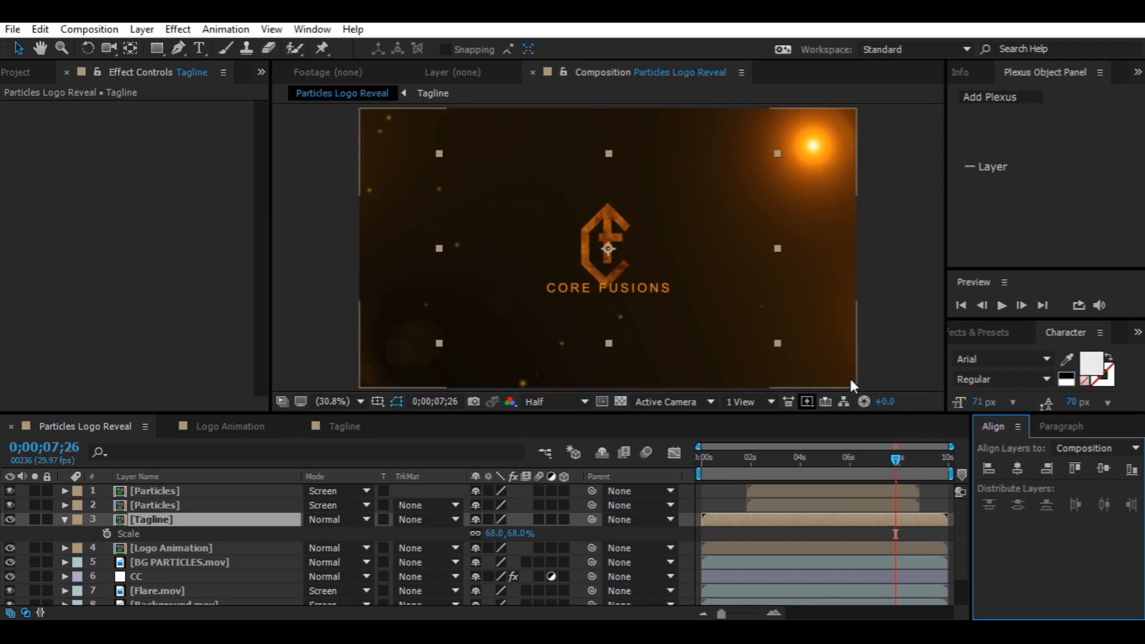
{"action": "key", "text": "Down"}
{"action": "key", "text": "Down"}
{"action": "key", "text": "Down"}
{"action": "key", "text": "Down"}
{"action": "key", "text": "Down"}
{"action": "key", "text": "Down"}
{"action": "key", "text": "Down"}
{"action": "key", "text": "Down"}
{"action": "key", "text": "Down"}
{"action": "key", "text": "Down"}
{"action": "key", "text": "Down"}
{"action": "key", "text": "Down"}
{"action": "key", "text": "Down"}
{"action": "key", "text": "Down"}
{"action": "key", "text": "Down"}
{"action": "key", "text": "Down"}
{"action": "key", "text": "Down"}
{"action": "key", "text": "Down"}
{"action": "key", "text": "Down"}
{"action": "key", "text": "Down"}
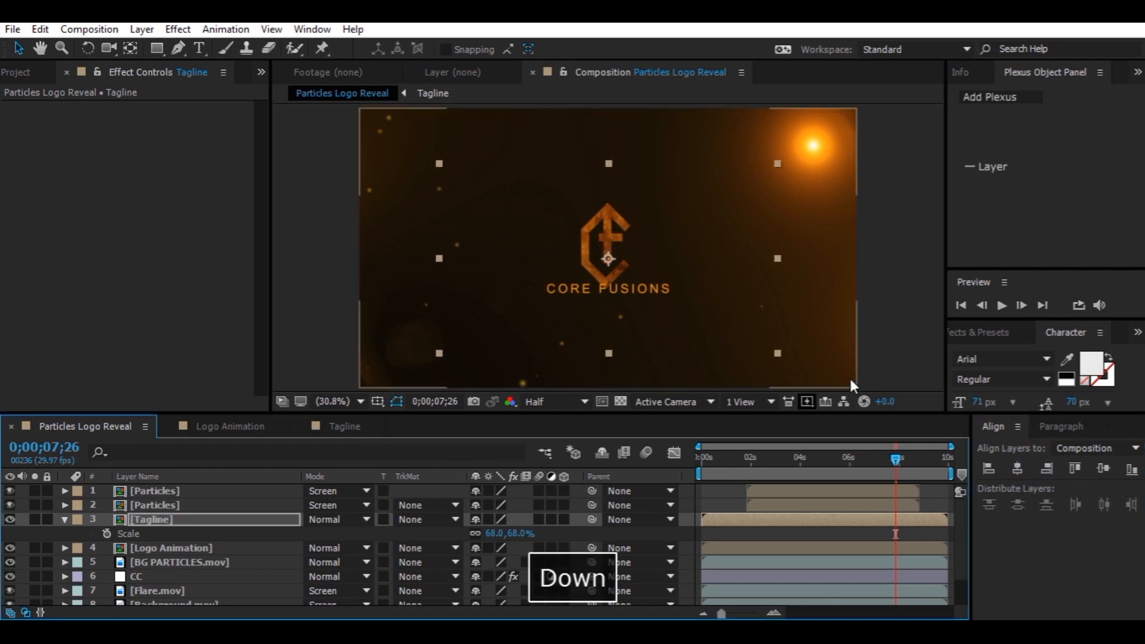
{"action": "key", "text": "Down"}
{"action": "key", "text": "Down"}
{"action": "key", "text": "Down"}
{"action": "key", "text": "Down"}
{"action": "key", "text": "Down"}
{"action": "key", "text": "Down"}
{"action": "key", "text": "Down"}
{"action": "key", "text": "Down"}
{"action": "key", "text": "Down"}
{"action": "key", "text": "Down"}
{"action": "key", "text": "Down"}
{"action": "key", "text": "Down"}
{"action": "key", "text": "Down"}
{"action": "key", "text": "Down"}
{"action": "key", "text": "Down"}
{"action": "key", "text": "Down"}
{"action": "key", "text": "Down"}
{"action": "key", "text": "Down"}
{"action": "key", "text": "Down"}
{"action": "key", "text": "Down"}
{"action": "key", "text": "Down"}
{"action": "key", "text": "Down"}
{"action": "key", "text": "Down"}
{"action": "key", "text": "Down"}
{"action": "key", "text": "Down"}
{"action": "key", "text": "Down"}
{"action": "key", "text": "Down"}
{"action": "key", "text": "Down"}
{"action": "key", "text": "Down"}
{"action": "key", "text": "Down"}
{"action": "key", "text": "Down"}
{"action": "key", "text": "Down"}
{"action": "key", "text": "Down"}
{"action": "key", "text": "Down"}
{"action": "key", "text": "Down"}
{"action": "key", "text": "Down"}
{"action": "key", "text": "Down"}
{"action": "key", "text": "Down"}
{"action": "key", "text": "Down"}
{"action": "key", "text": "Down"}
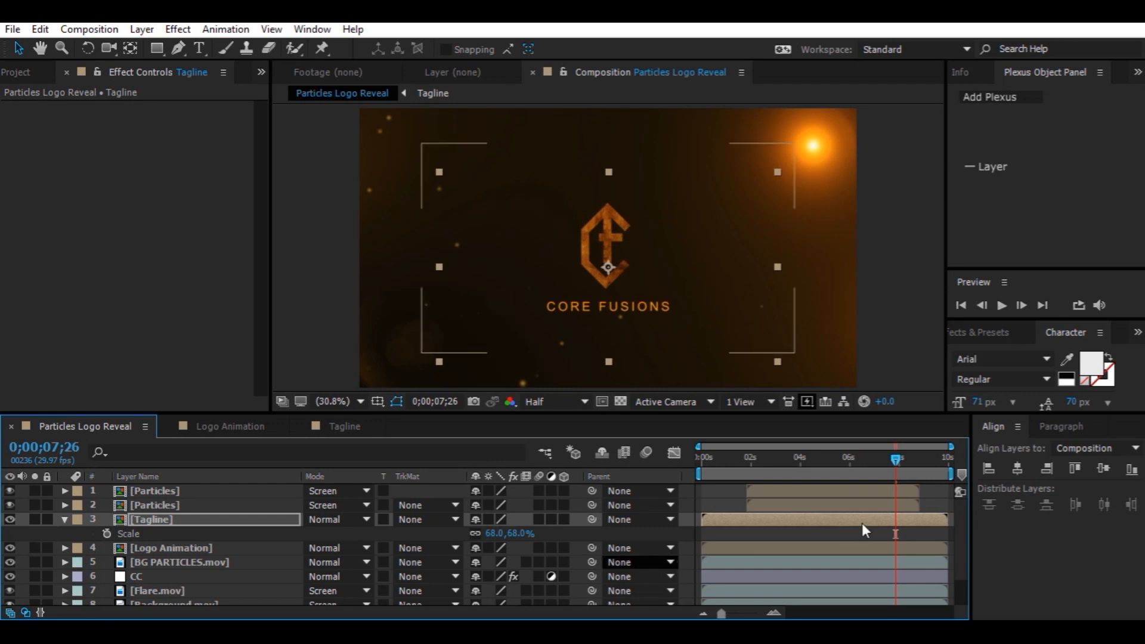
{"action": "left_click", "coordinate": [1015, 468]}
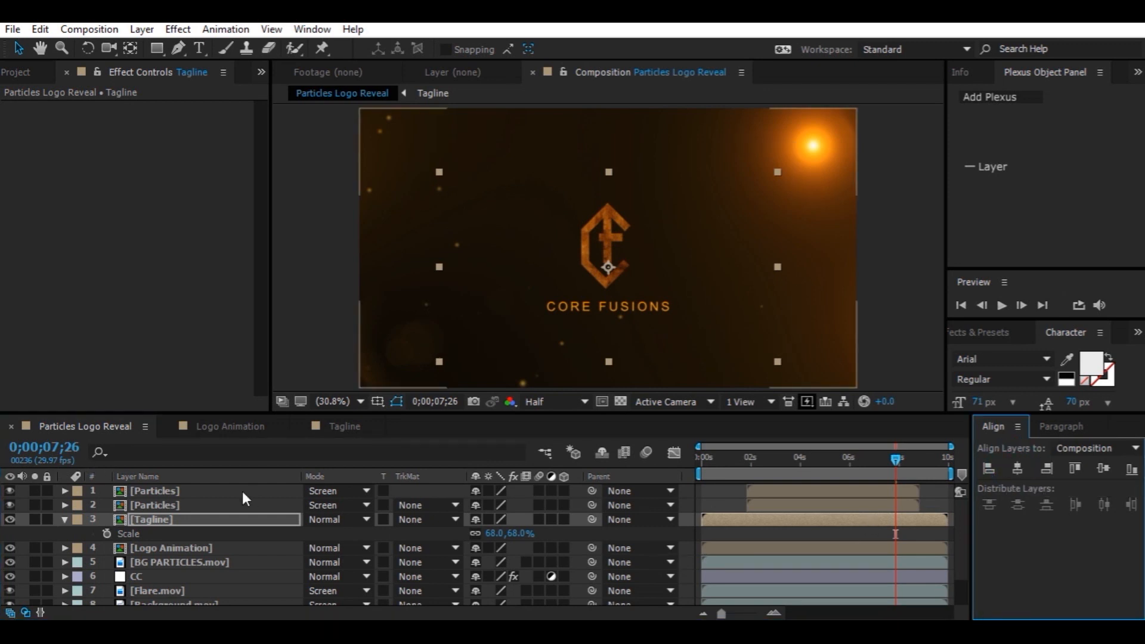
Apply the CC Light Sweep effect to the Tagline layer in Particles Logo Reveal
{"action": "left_click", "coordinate": [63, 521]}
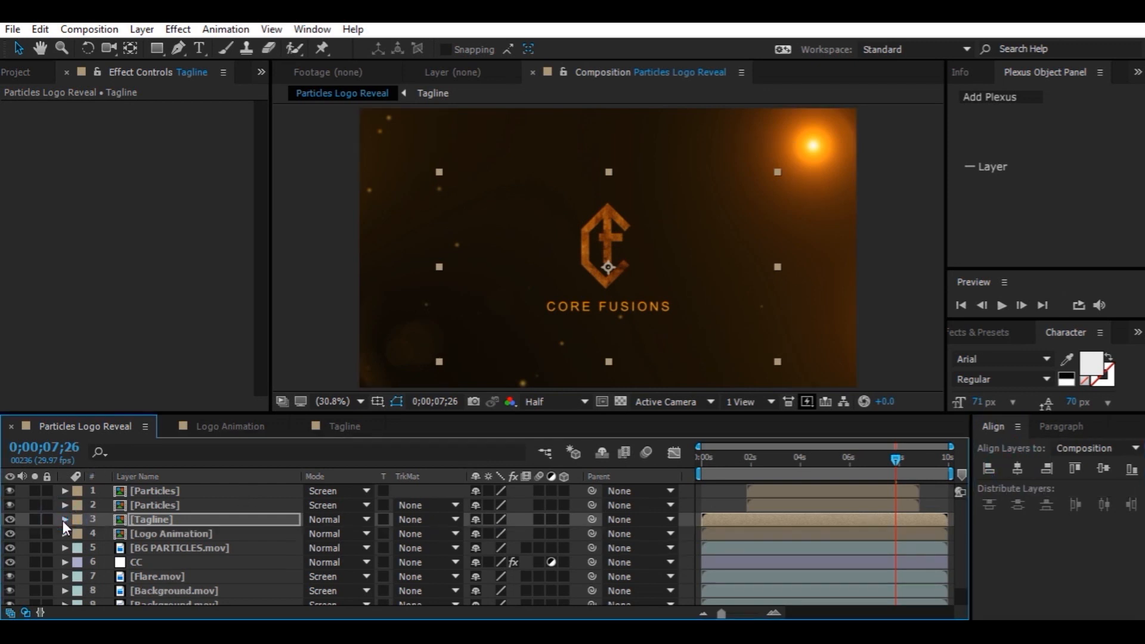
{"action": "left_click", "coordinate": [183, 519]}
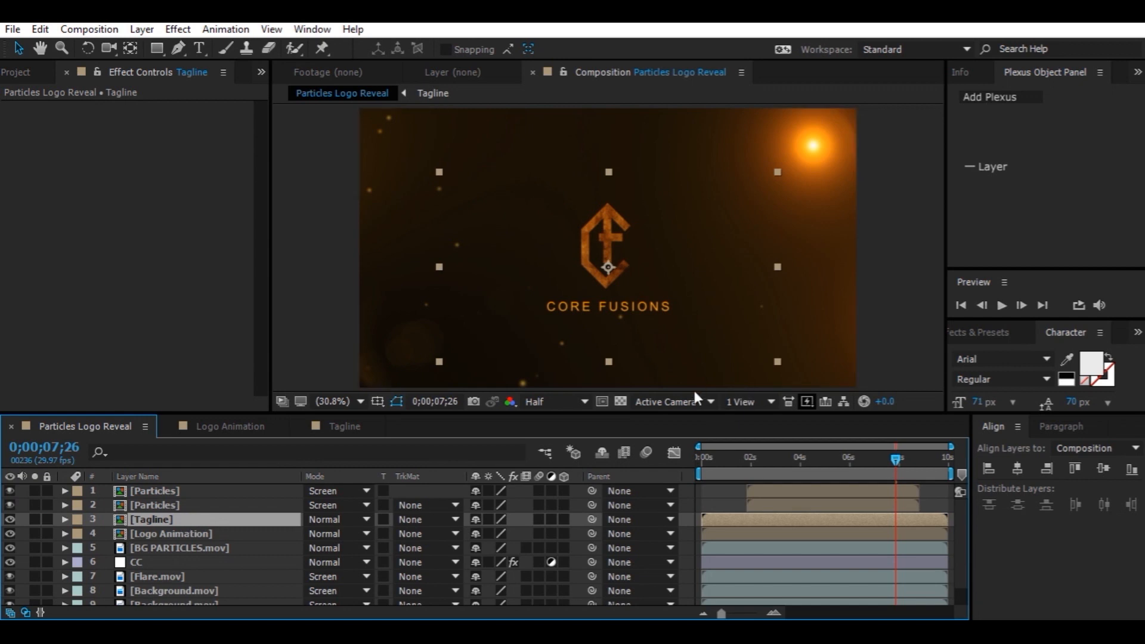
{"action": "key", "text": "ctrl+space"}
{"action": "type", "text": "liht"}
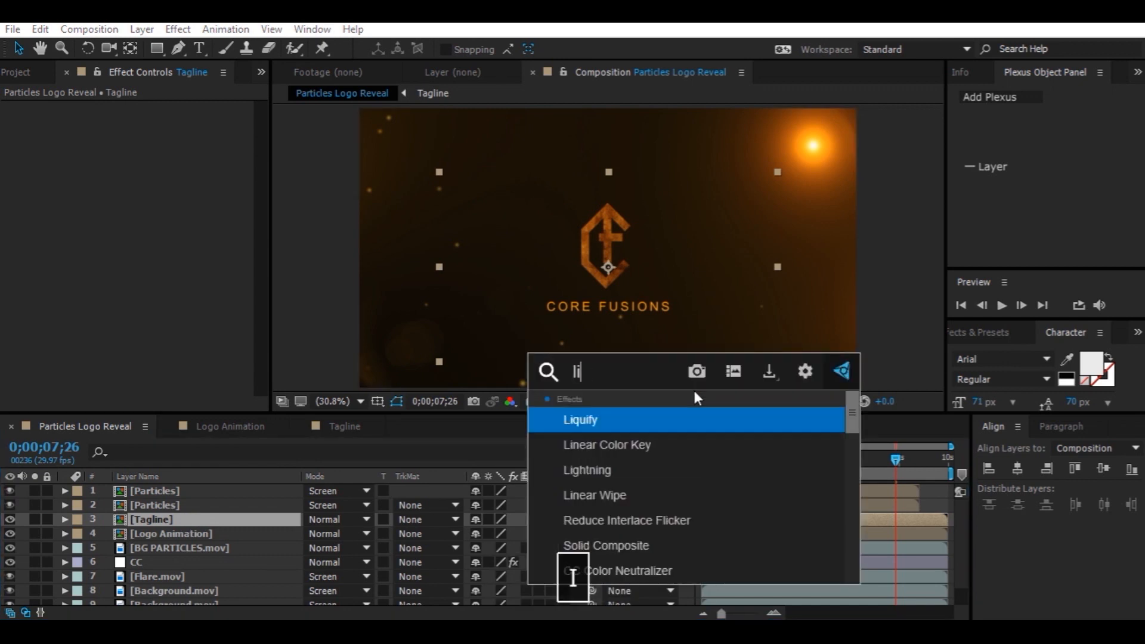
{"action": "key", "text": "BackSpace"}
{"action": "key", "text": "BackSpace"}
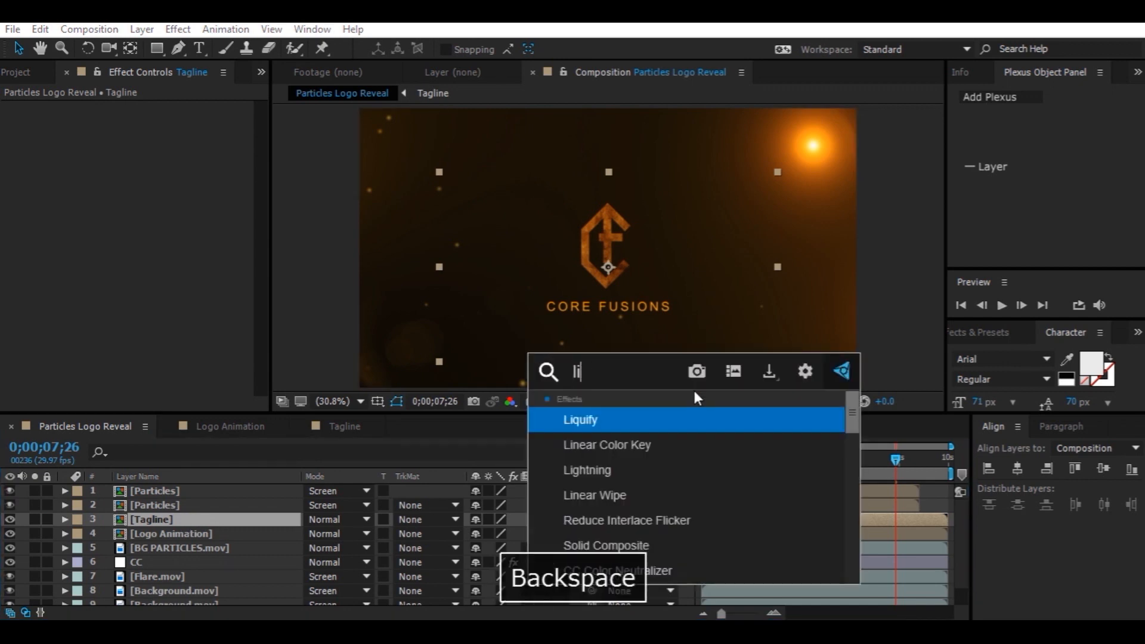
{"action": "type", "text": "ght"}
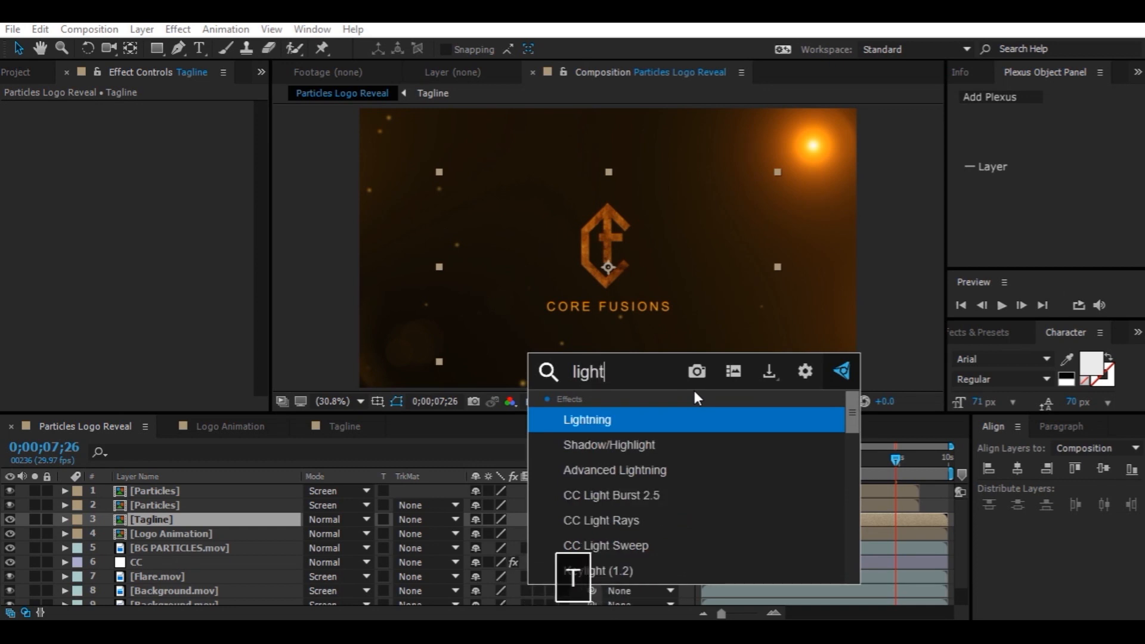
{"action": "left_click", "coordinate": [611, 539]}
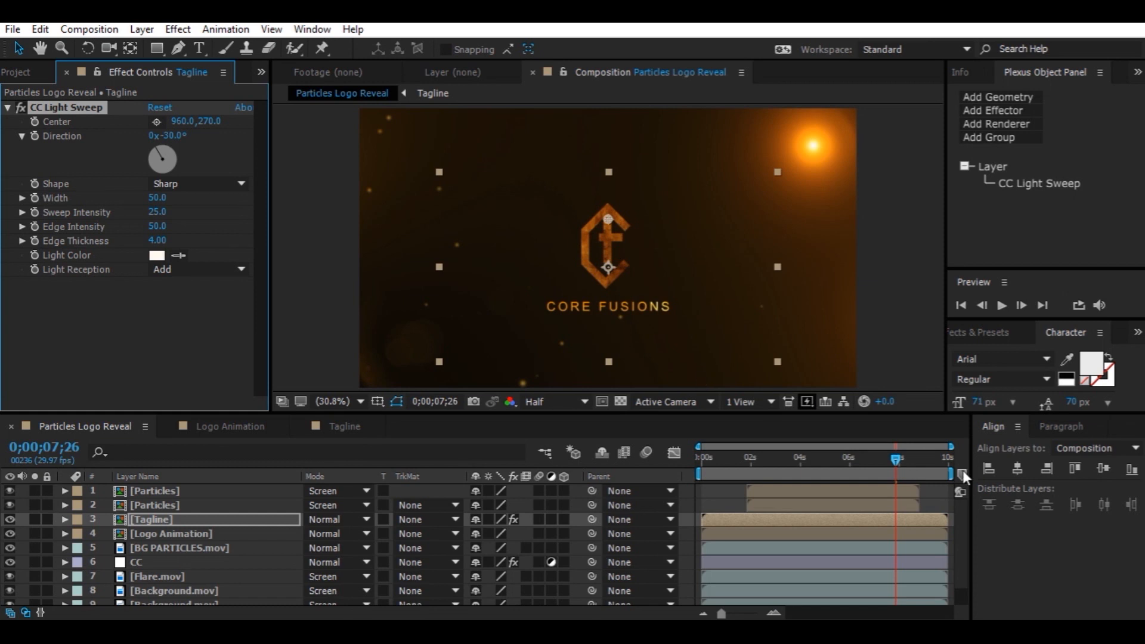
Animate the light sweep Center from left of the logo to its upper right, and set Width 99, Sweep Intensity 64, Edge Intensity 89, Edge Thickness 5.90
{"action": "left_click_drag", "start_coordinate": [898, 460], "coordinate": [915, 463]}
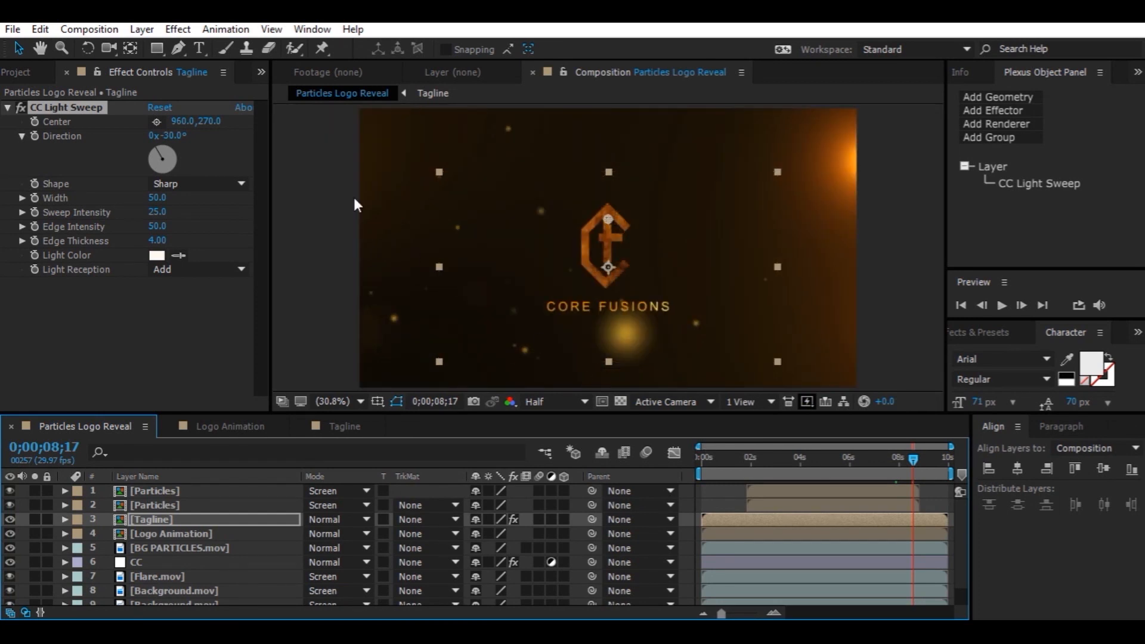
{"action": "left_click", "coordinate": [38, 124]}
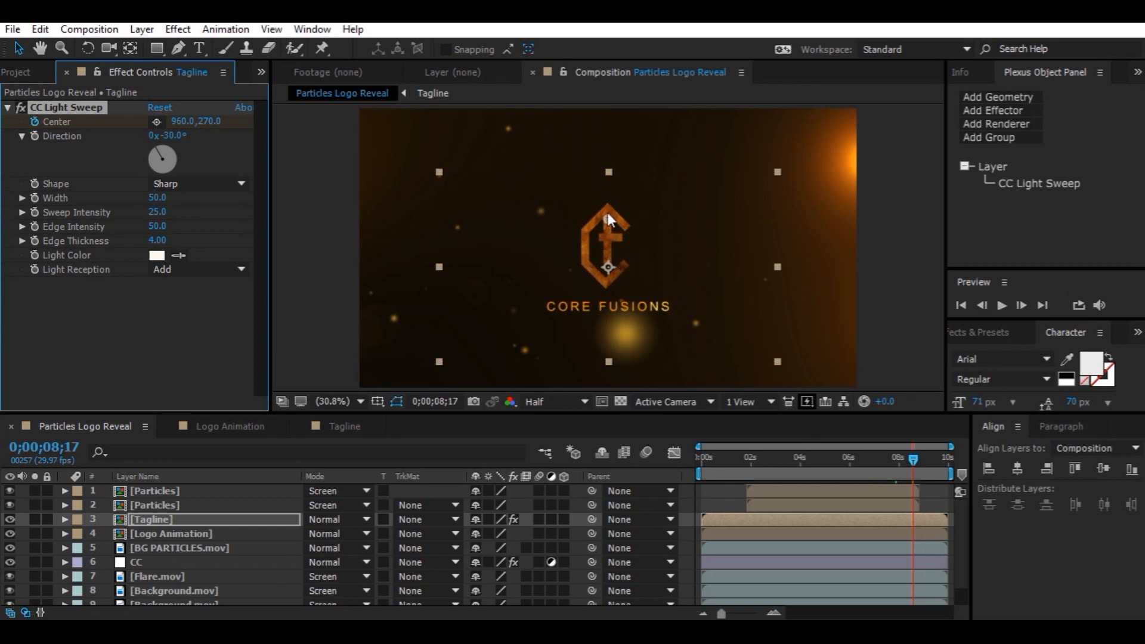
{"action": "left_click_drag", "start_coordinate": [608, 217], "coordinate": [447, 244]}
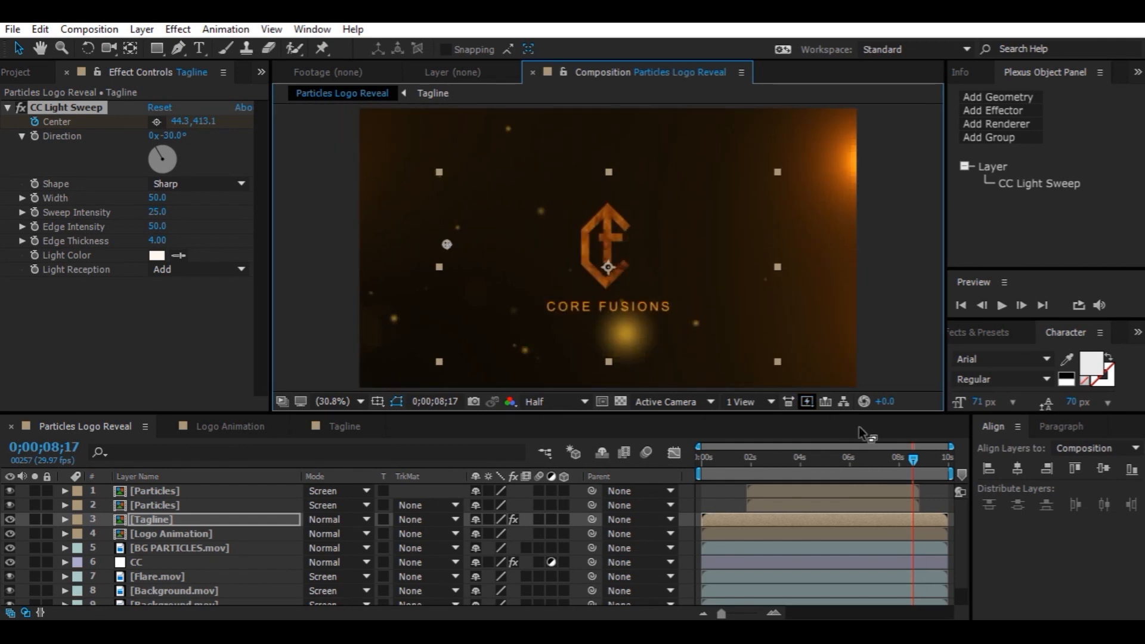
{"action": "left_click_drag", "start_coordinate": [927, 462], "coordinate": [929, 461]}
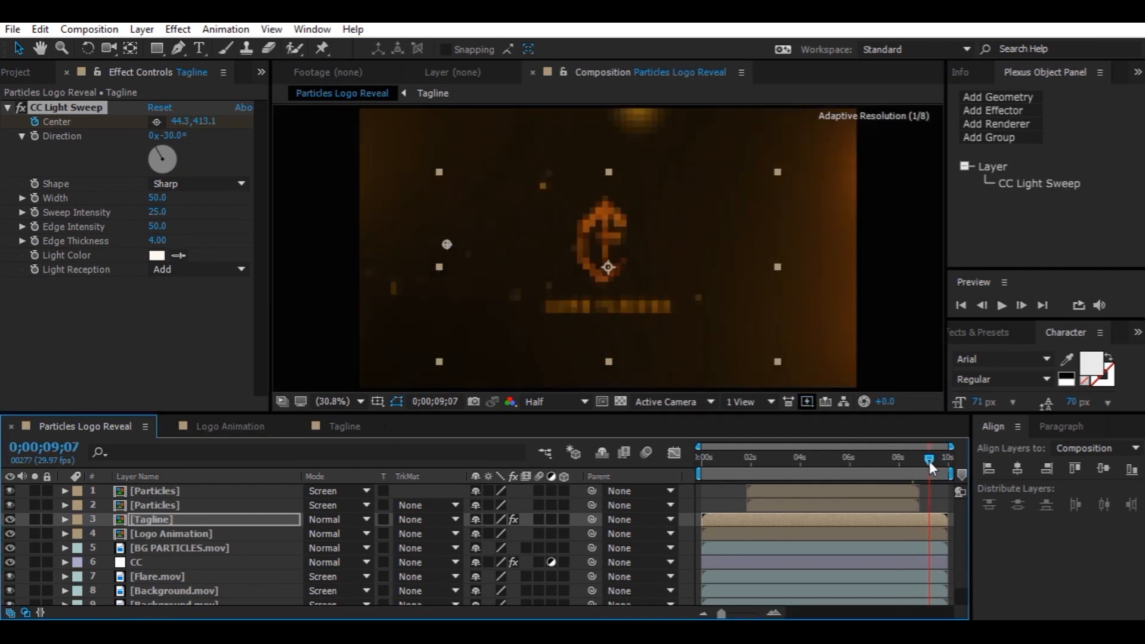
{"action": "left_click_drag", "start_coordinate": [450, 242], "coordinate": [678, 190]}
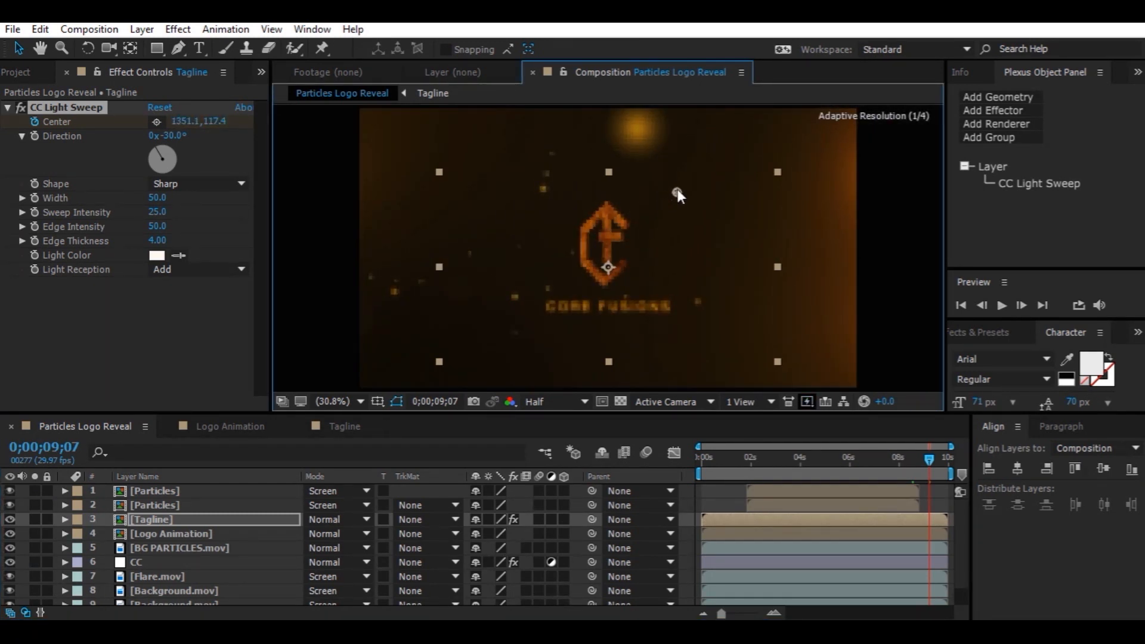
{"action": "left_click_drag", "start_coordinate": [929, 463], "coordinate": [925, 461]}
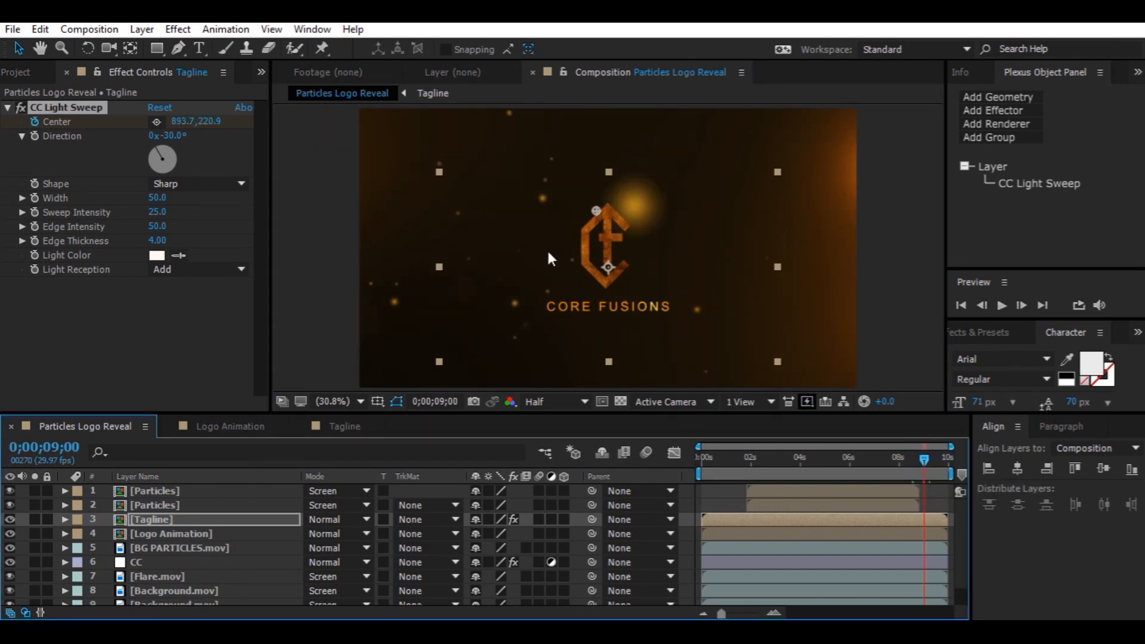
{"action": "left_click_drag", "start_coordinate": [153, 199], "coordinate": [178, 246]}
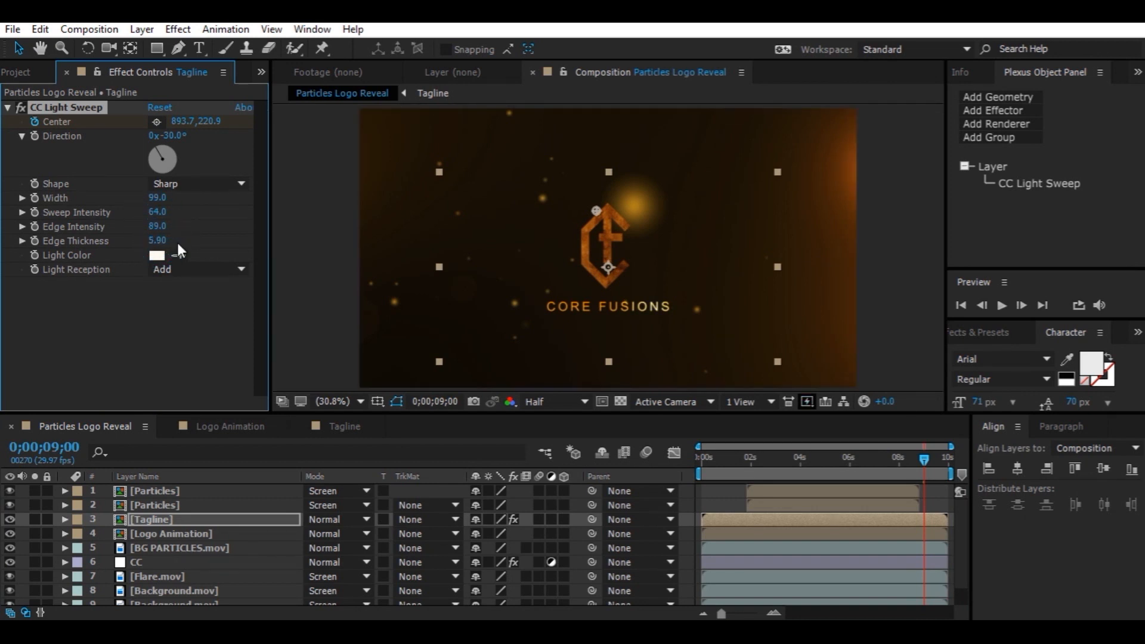
Adjust the tagline's Center keyframes for the light sweep and apply Easy Ease to them
{"action": "key", "text": "u"}
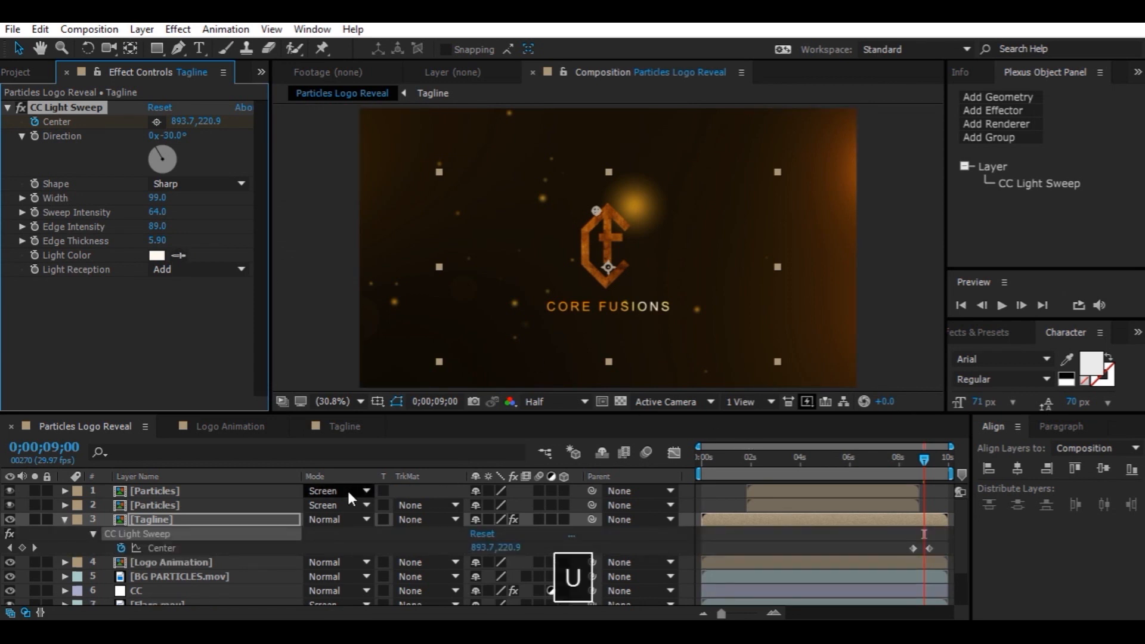
{"action": "left_click", "coordinate": [913, 549]}
{"action": "left_click_drag", "start_coordinate": [930, 556], "coordinate": [932, 557]}
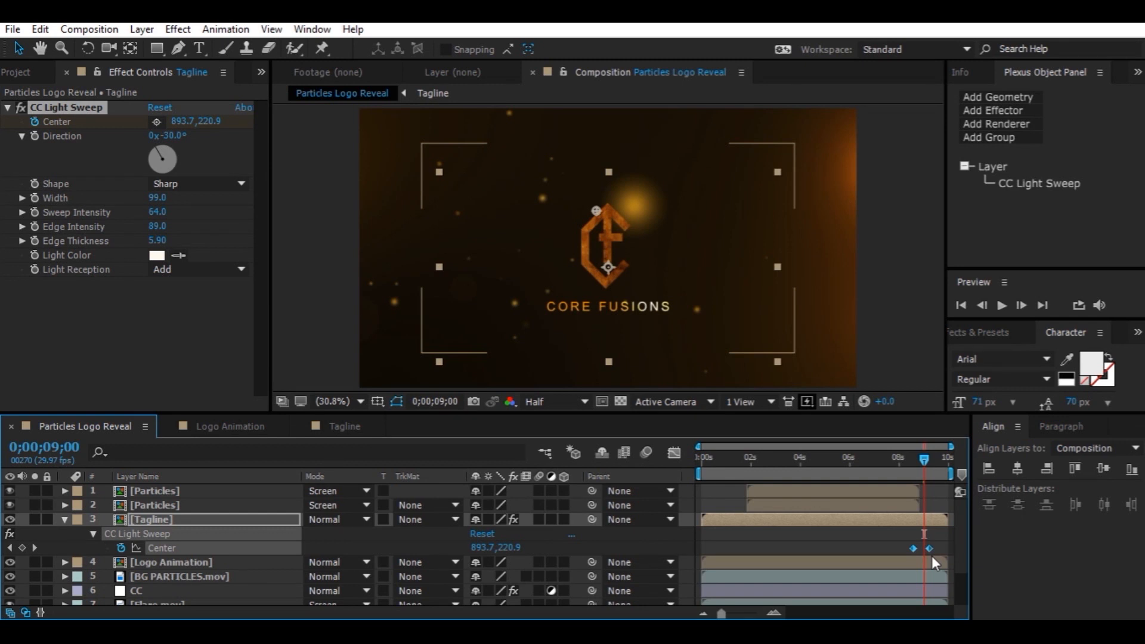
{"action": "key", "text": "F9"}
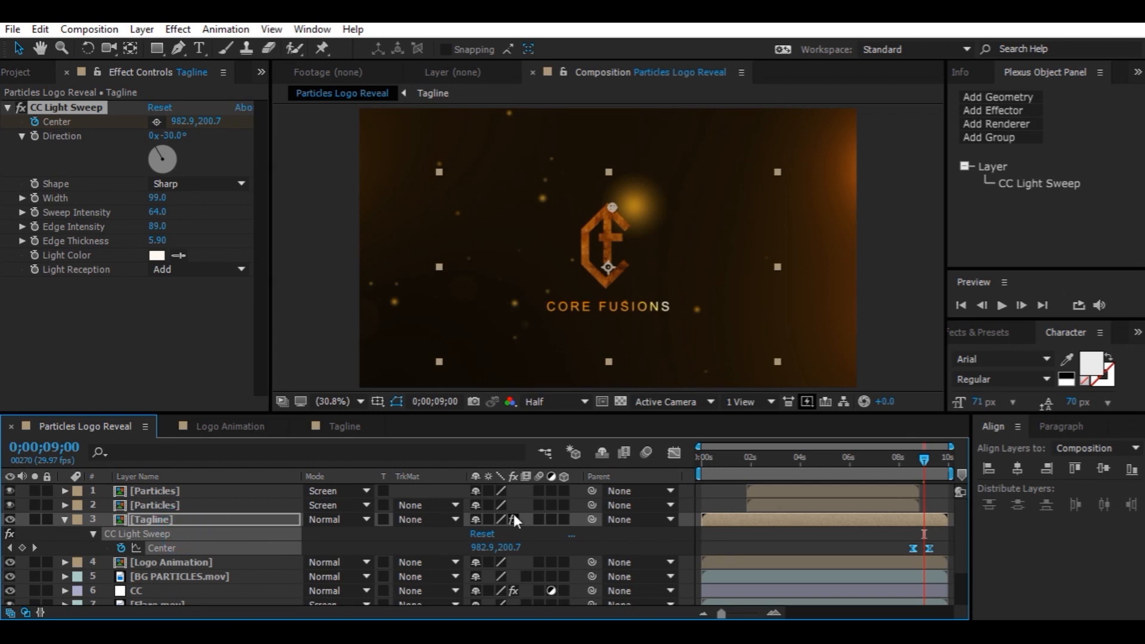
Copy the CC Light Sweep effect from the Tagline layer and paste it onto the Logo Animation layer
{"action": "left_click_drag", "start_coordinate": [924, 462], "coordinate": [913, 460]}
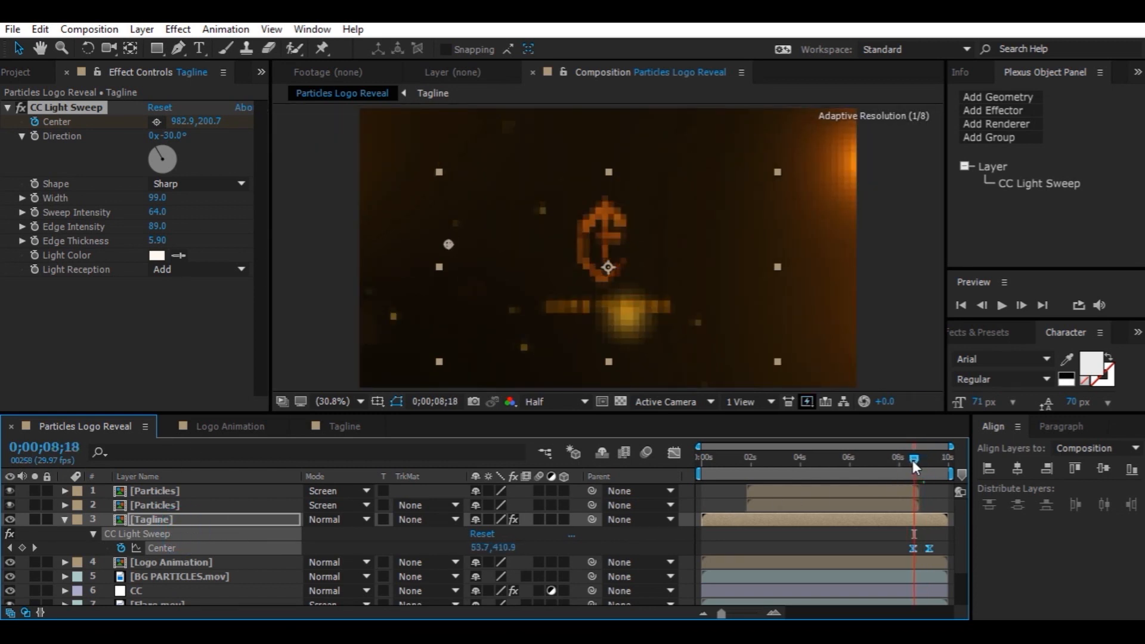
{"action": "left_click", "coordinate": [74, 109]}
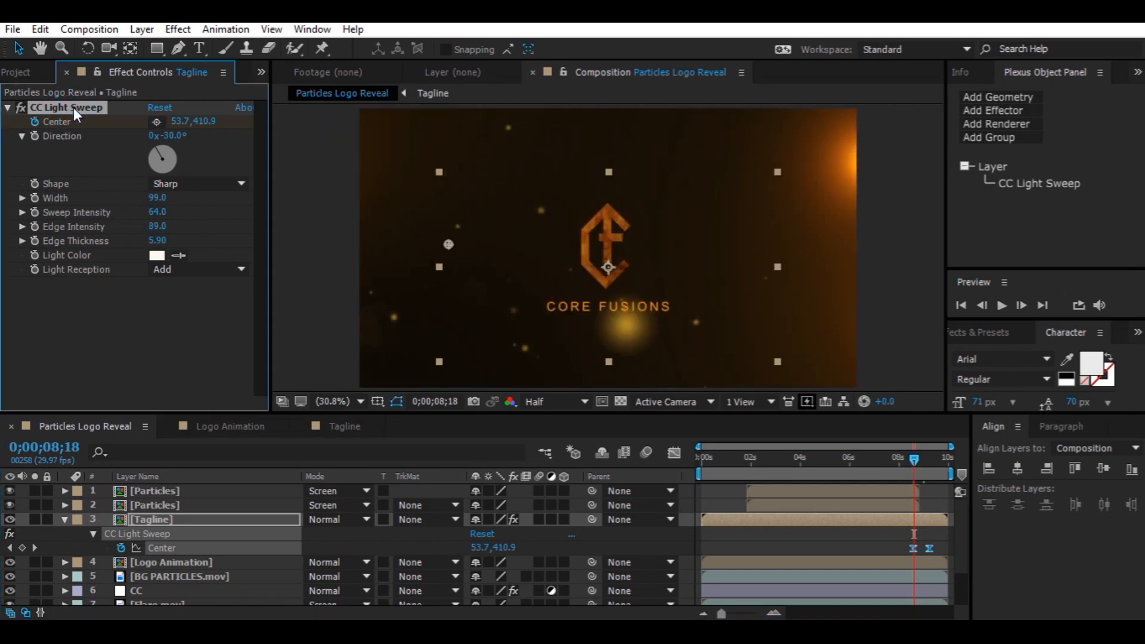
{"action": "key", "text": "ctrl+c"}
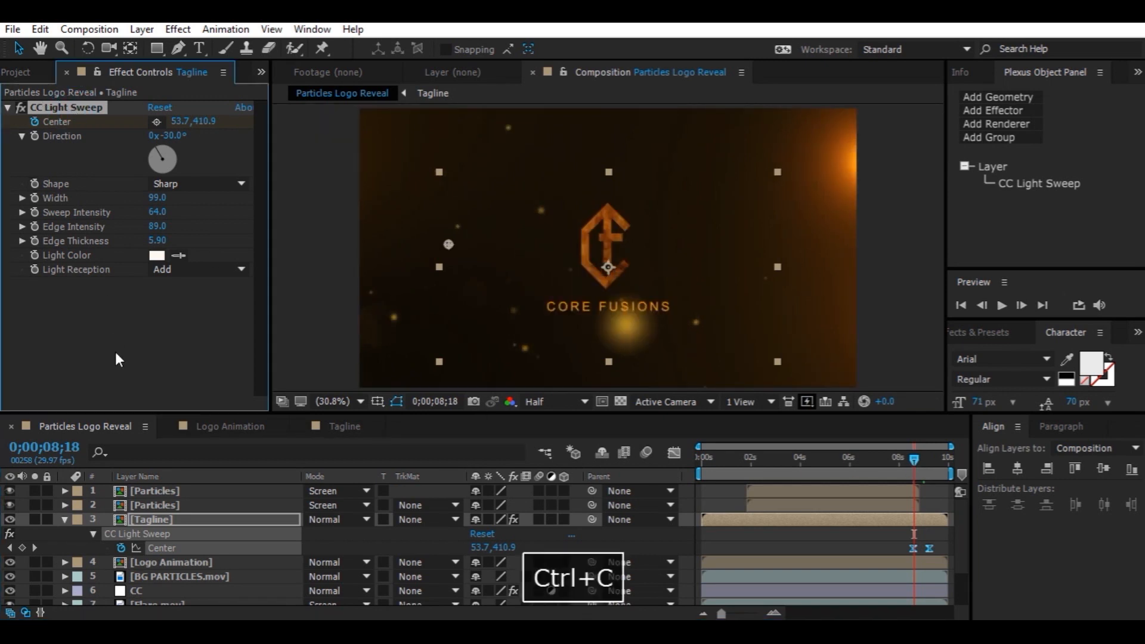
{"action": "left_click", "coordinate": [174, 560]}
{"action": "left_click", "coordinate": [182, 253]}
{"action": "key", "text": "ctrl+v"}
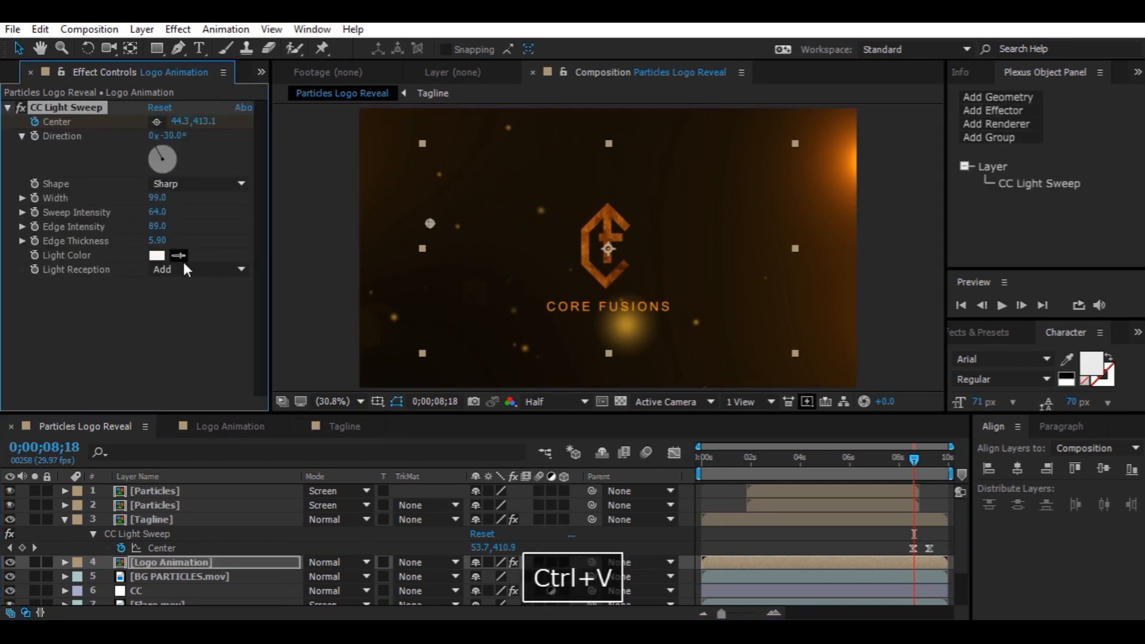
Preview the light sweep on the logo and tagline around the 8-second mark
{"action": "key", "text": "u"}
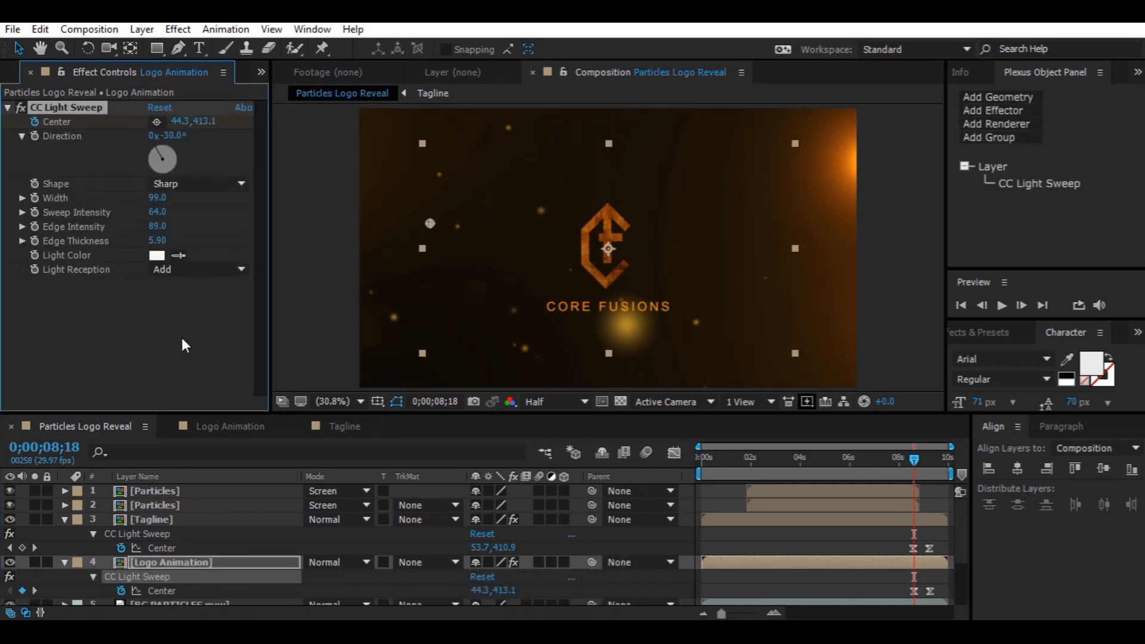
{"action": "left_click", "coordinate": [912, 459]}
{"action": "left_click_drag", "start_coordinate": [911, 457], "coordinate": [908, 457]}
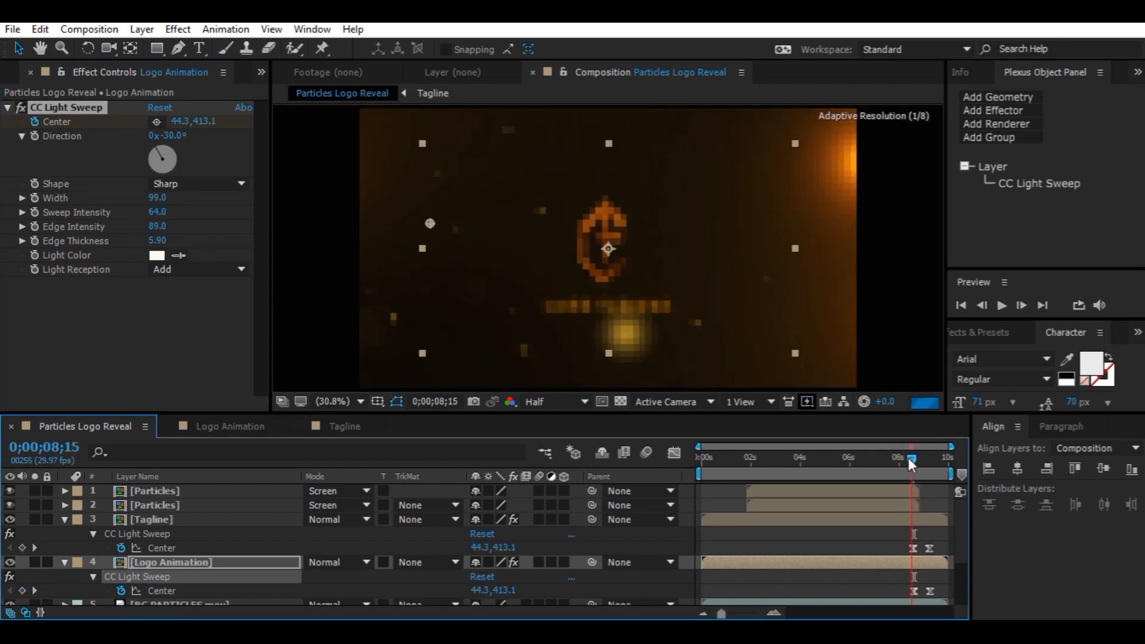
{"action": "key", "text": "space"}
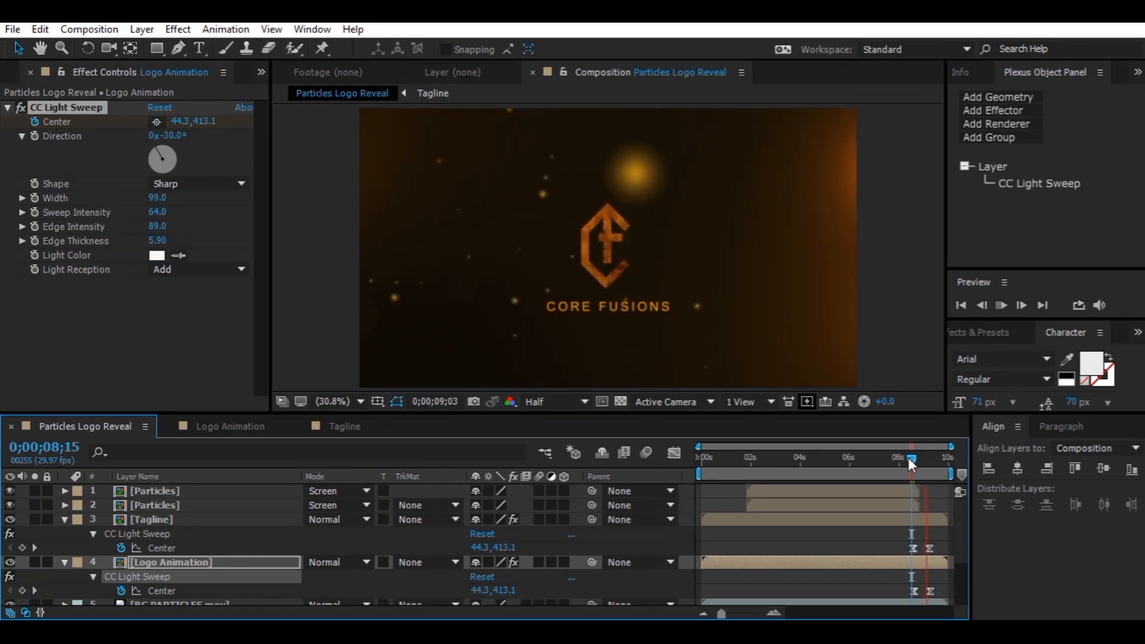
{"action": "key", "text": "space"}
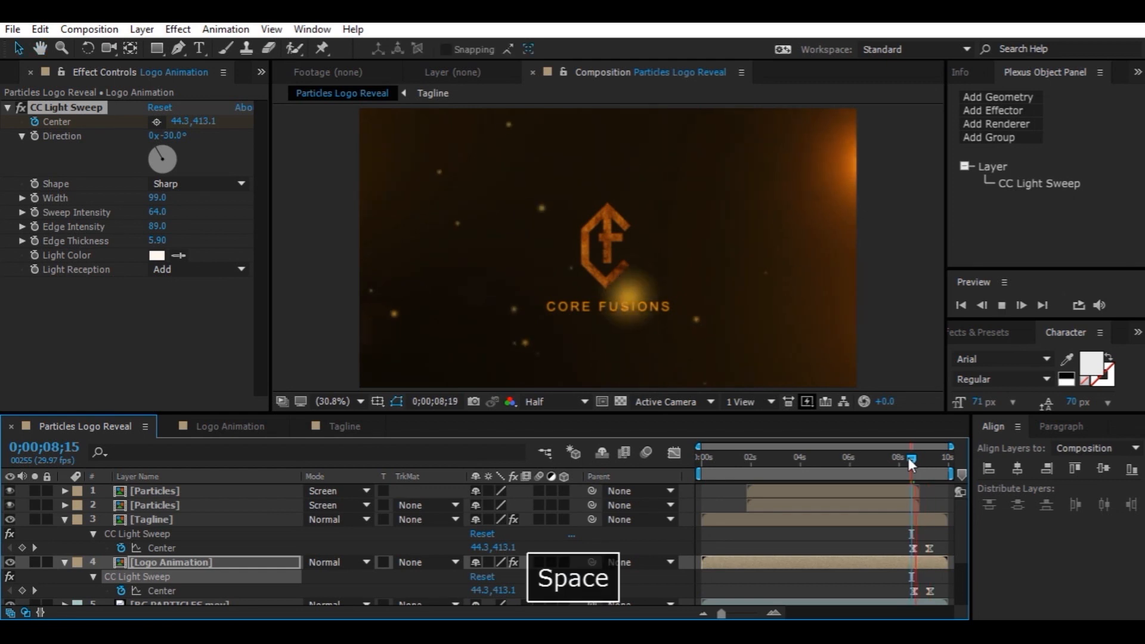
{"action": "left_click_drag", "start_coordinate": [908, 457], "coordinate": [884, 461]}
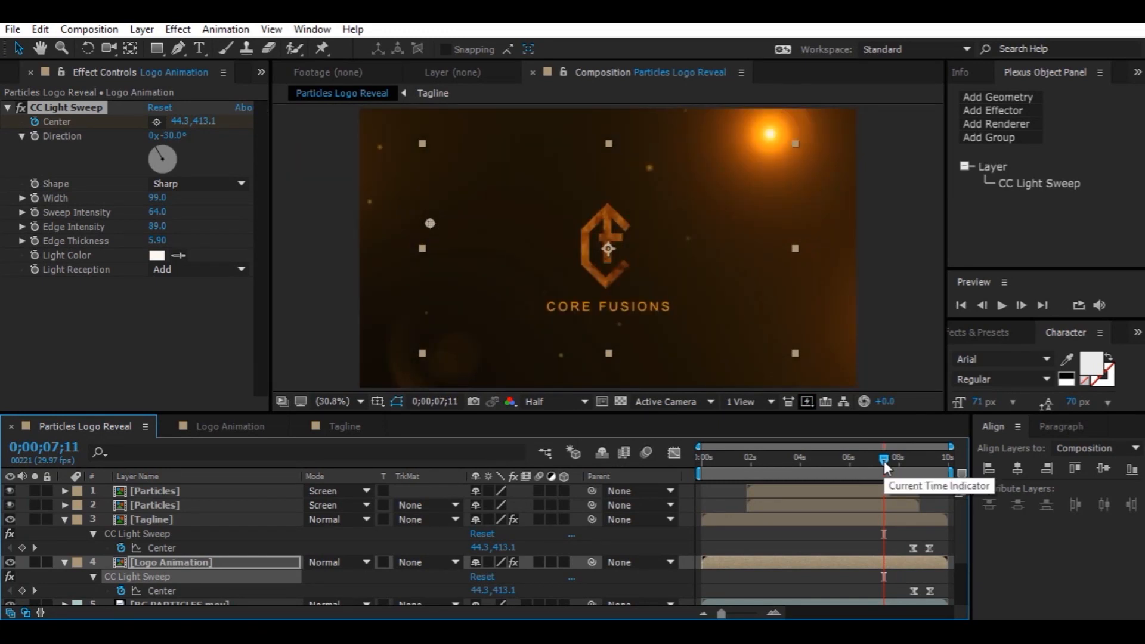
Add the CC Light Wipe effect to the Tagline layer
{"action": "left_click", "coordinate": [219, 520]}
{"action": "key", "text": "ctrl+space"}
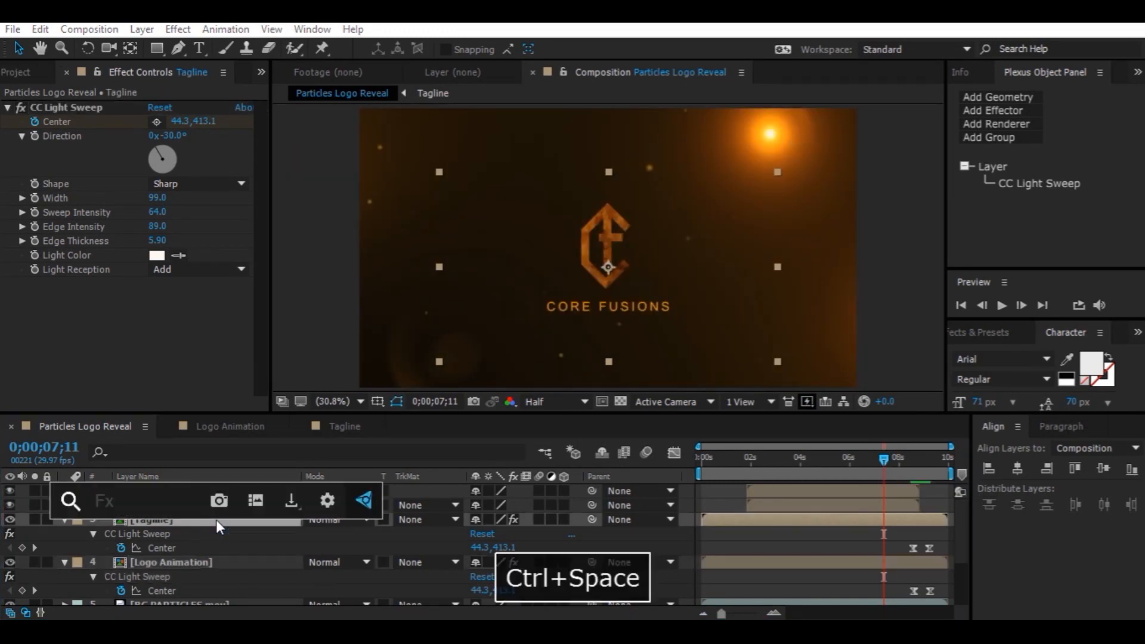
{"action": "type", "text": "light"}
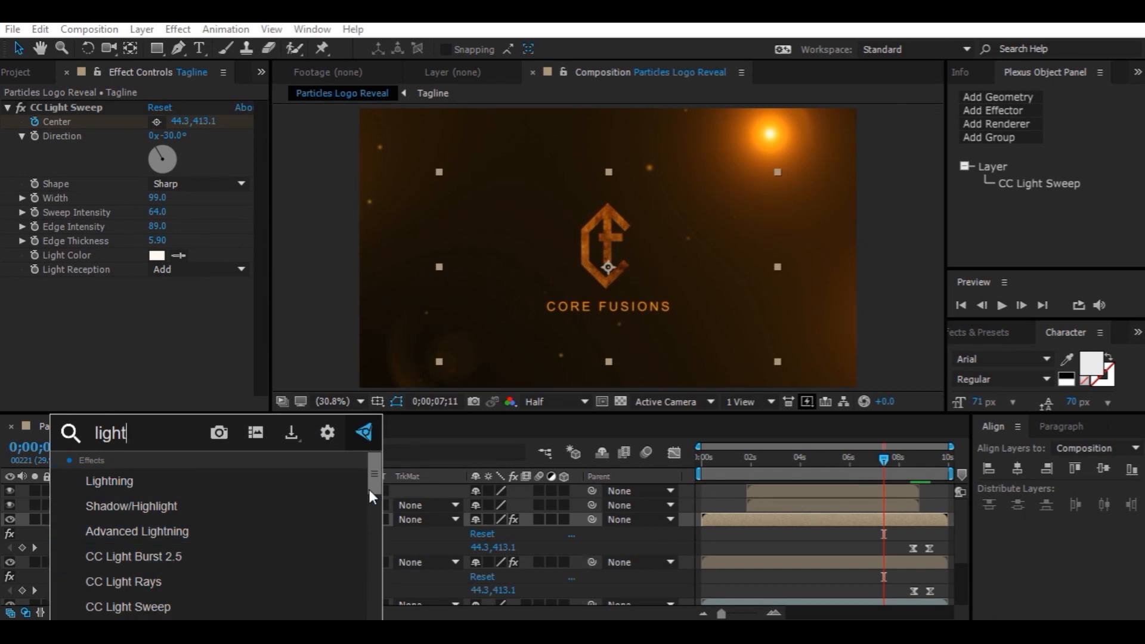
{"action": "left_click_drag", "start_coordinate": [372, 474], "coordinate": [382, 528]}
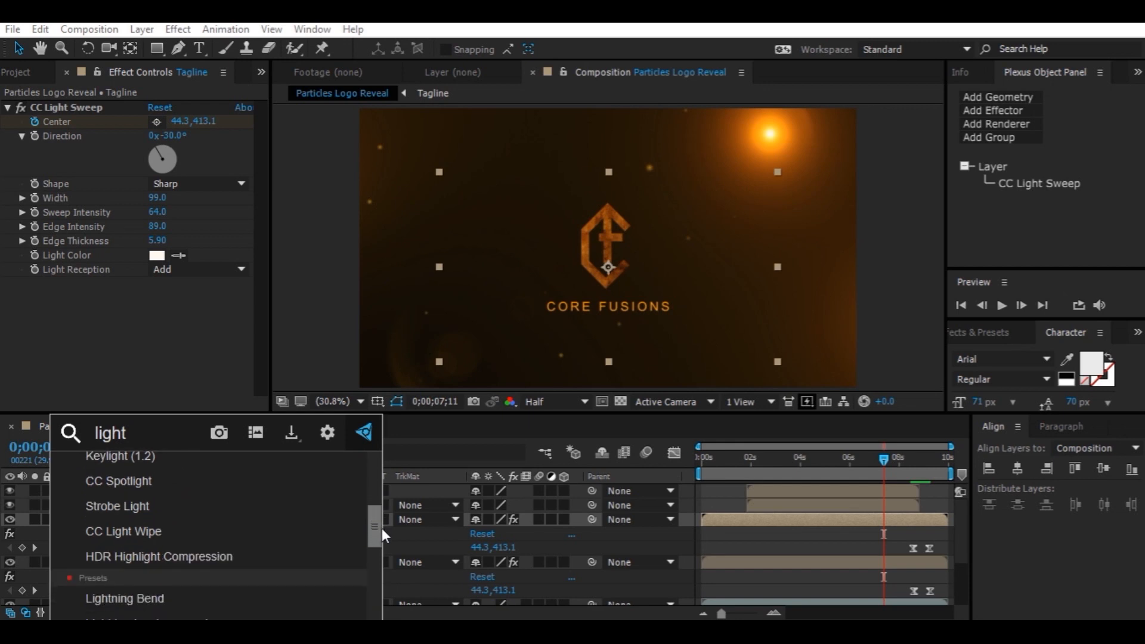
{"action": "left_click", "coordinate": [244, 528]}
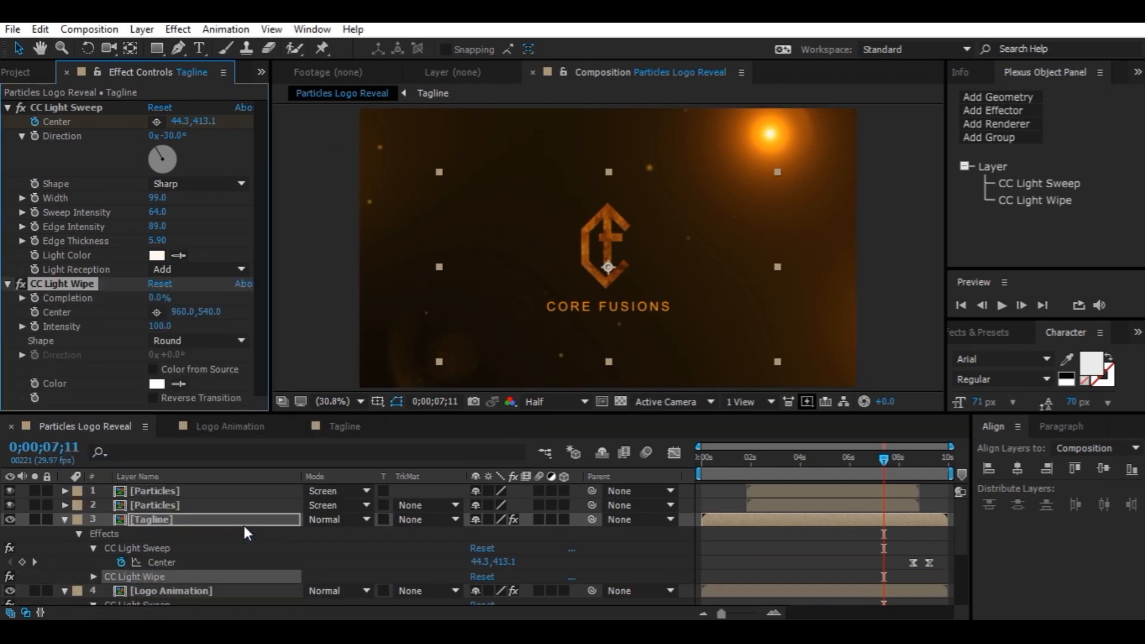
Keyframe the light wipe Completion at 100% at 0;00;07;11 and 0% at 0;00;07;25
{"action": "left_click_drag", "start_coordinate": [154, 298], "coordinate": [165, 294]}
{"action": "left_click", "coordinate": [160, 297]}
{"action": "type", "text": "44"}
{"action": "key", "text": "Return"}
{"action": "left_click_drag", "start_coordinate": [158, 297], "coordinate": [227, 297]}
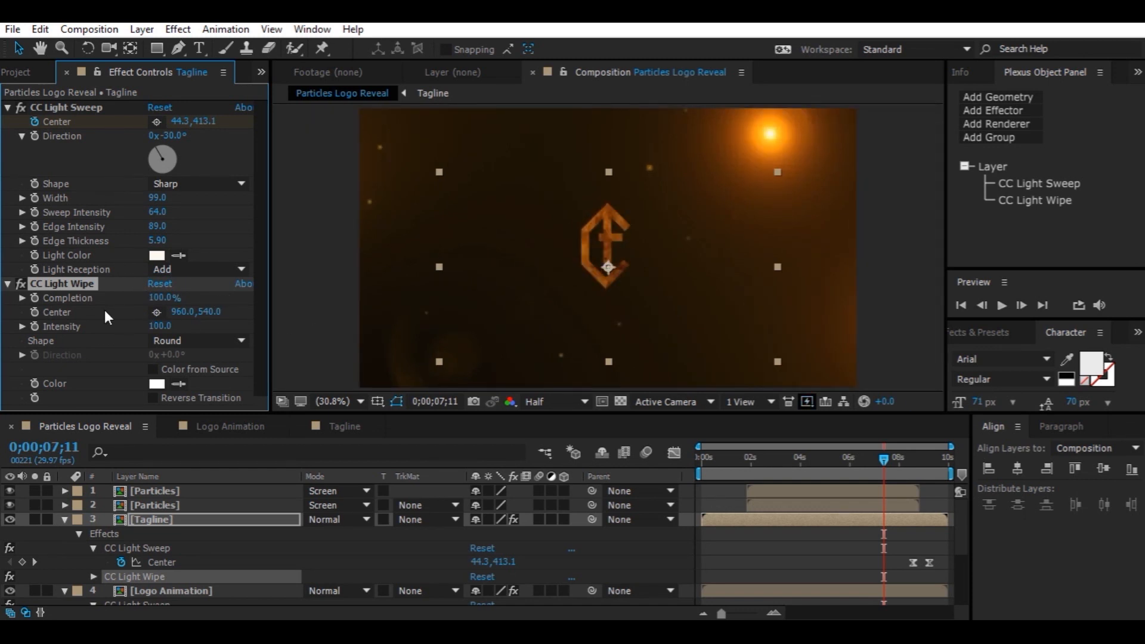
{"action": "left_click", "coordinate": [34, 297]}
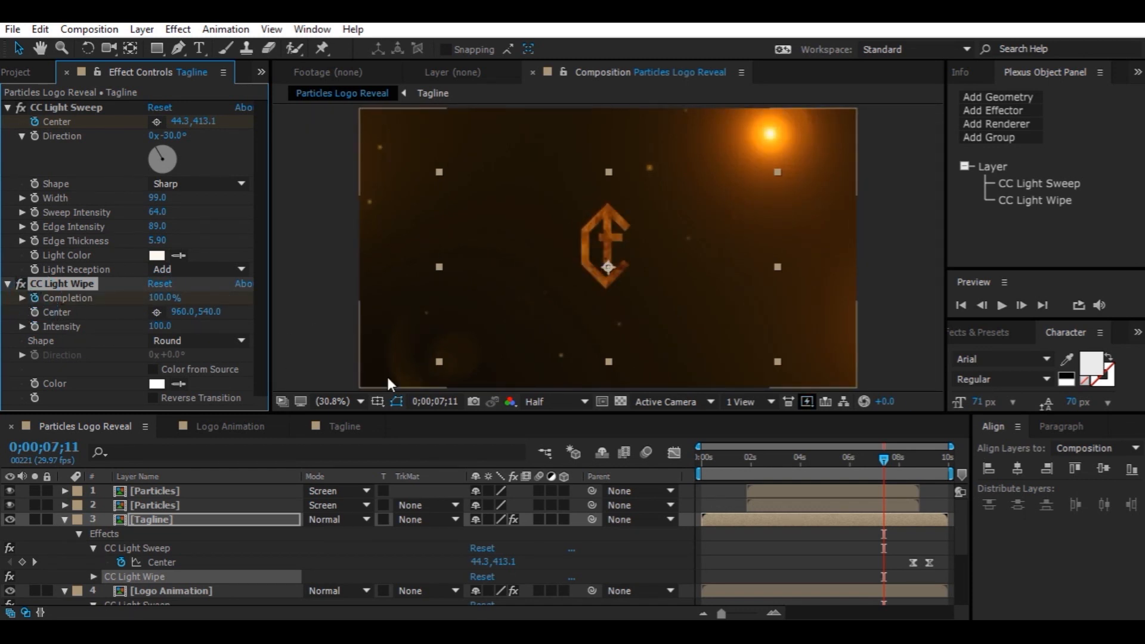
{"action": "left_click", "coordinate": [895, 467]}
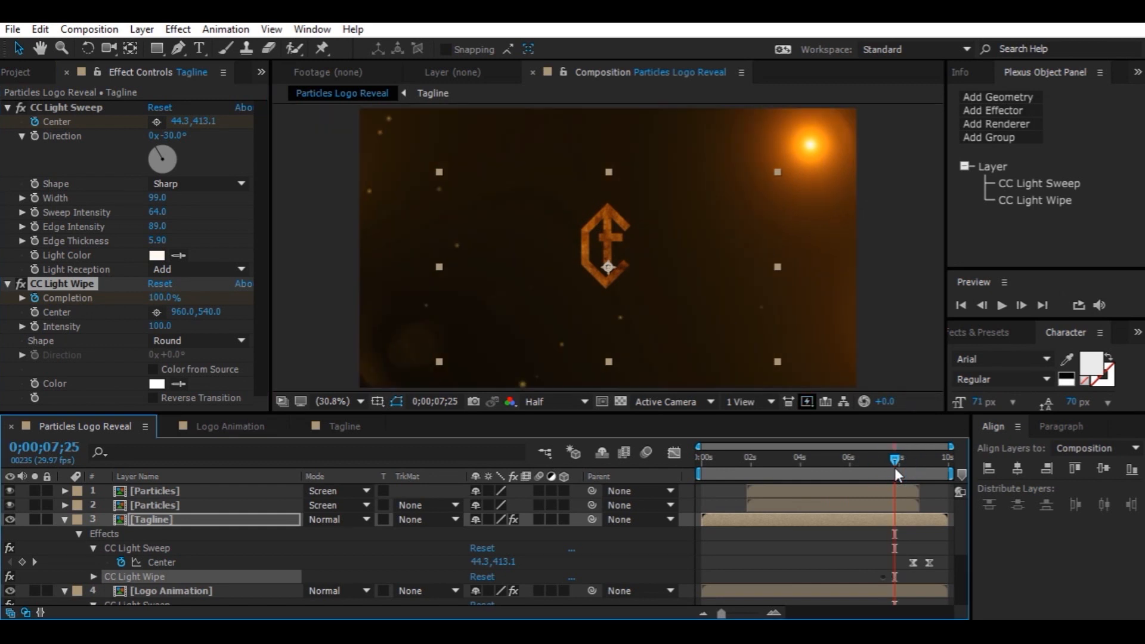
{"action": "left_click", "coordinate": [160, 298]}
{"action": "type", "text": "0"}
{"action": "key", "text": "Return"}
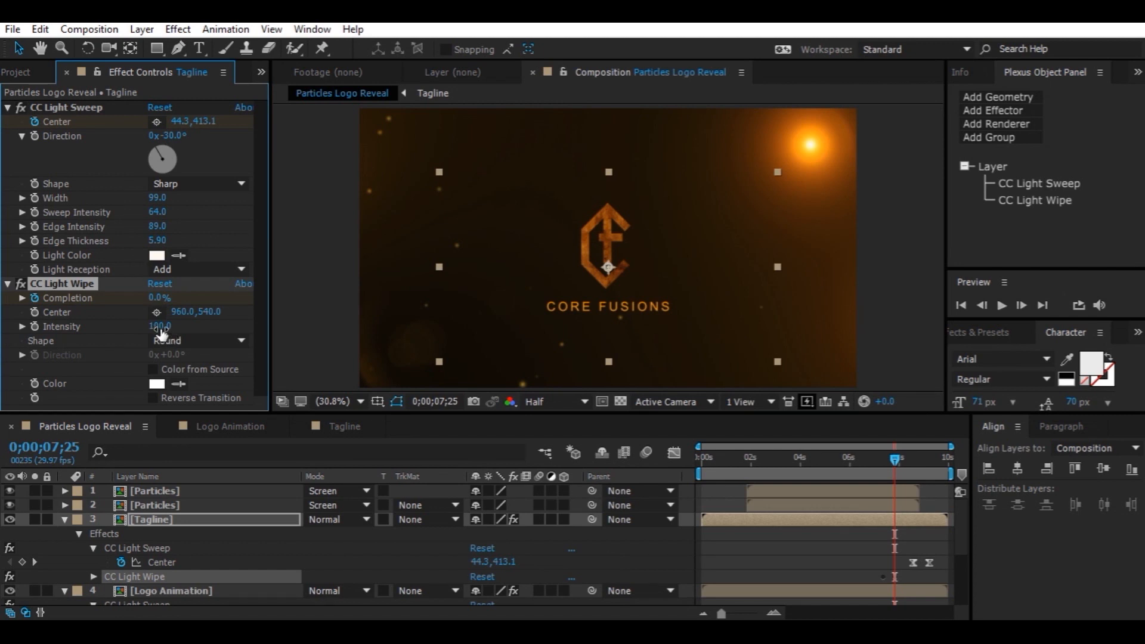
Set the CC Light Wipe color on the Tagline layer to a golden orange
{"action": "left_click", "coordinate": [157, 383]}
{"action": "left_click", "coordinate": [622, 500]}
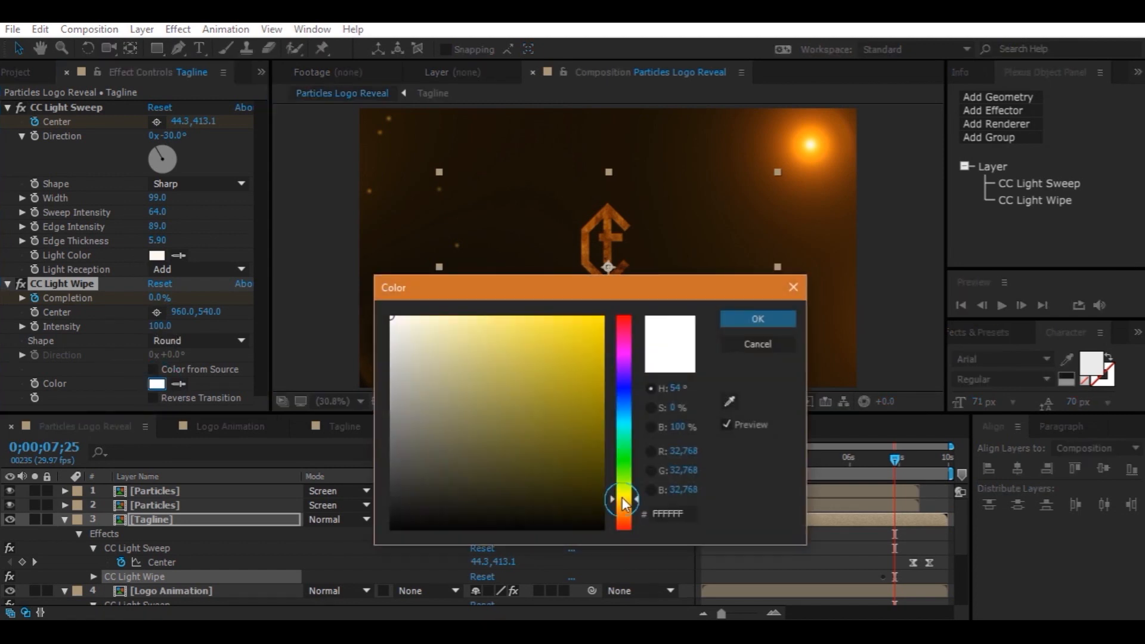
{"action": "left_click_drag", "start_coordinate": [621, 500], "coordinate": [622, 502]}
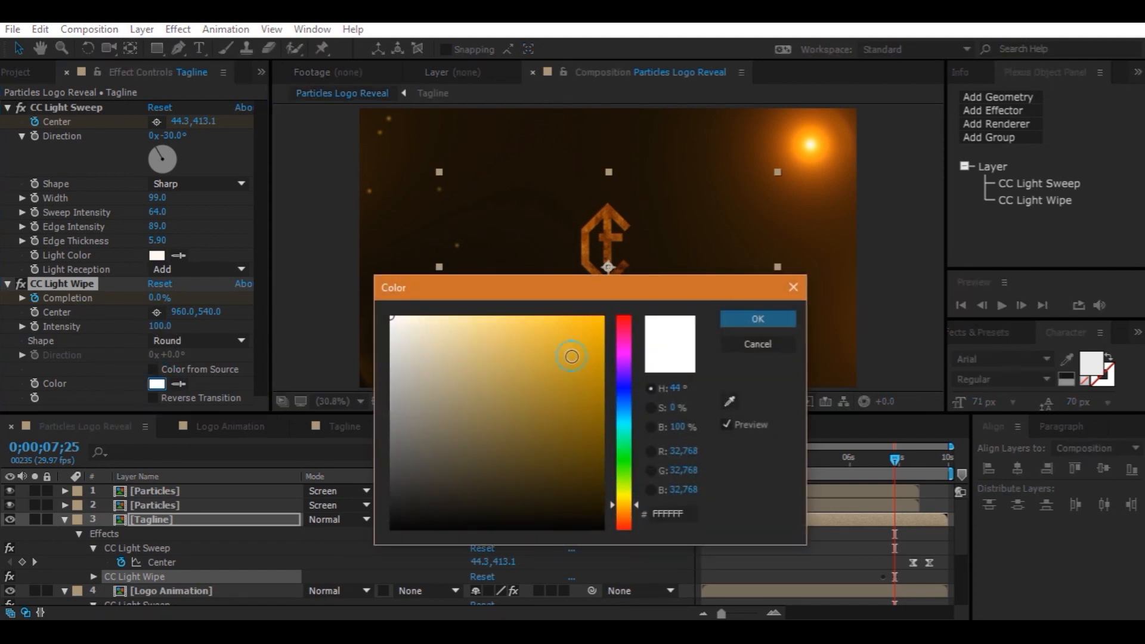
{"action": "left_click", "coordinate": [574, 333]}
{"action": "left_click", "coordinate": [743, 321]}
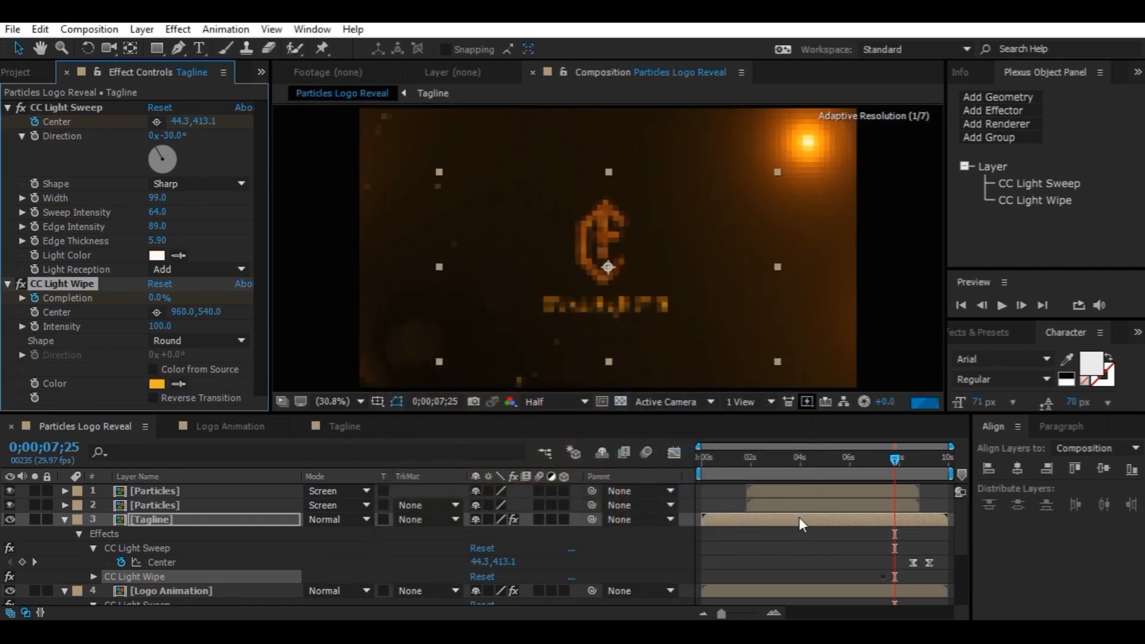
Apply Easy Ease to both light wipe Completion keyframes
{"action": "key", "text": "u"}
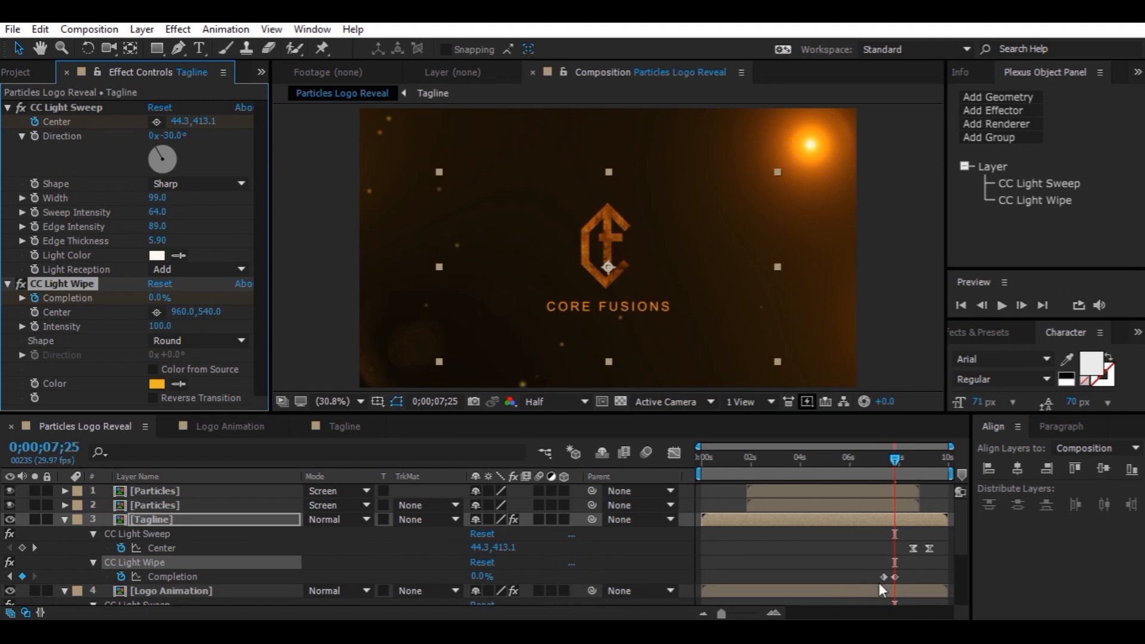
{"action": "left_click", "coordinate": [884, 576]}
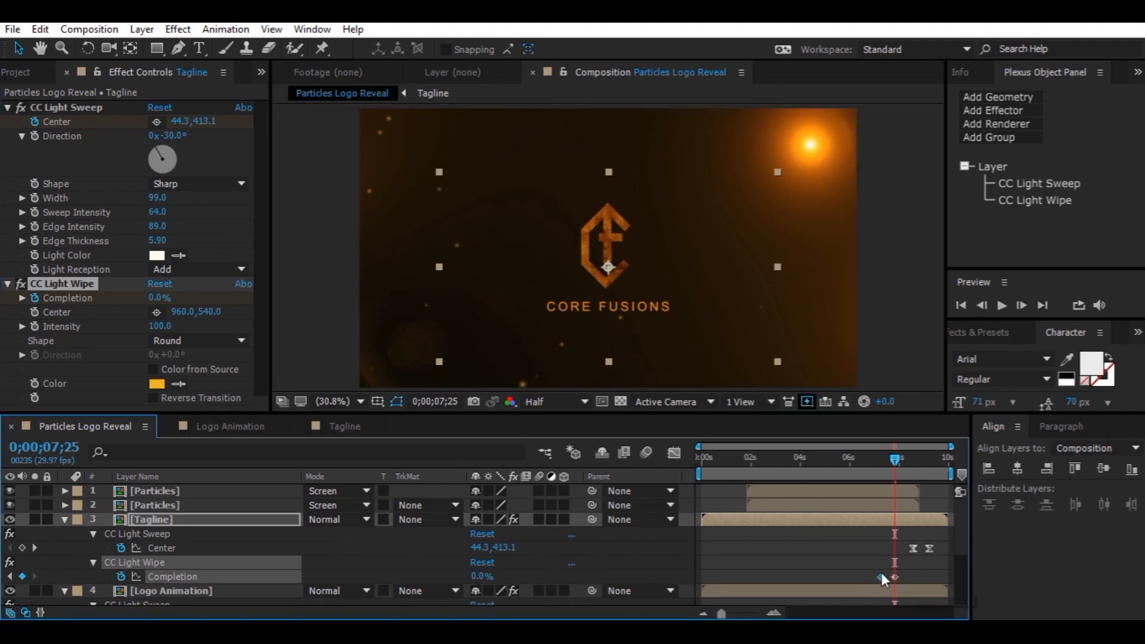
{"action": "left_click", "coordinate": [896, 579], "text": "shift"}
{"action": "left_click_drag", "start_coordinate": [896, 577], "coordinate": [902, 580]}
{"action": "key", "text": "F9"}
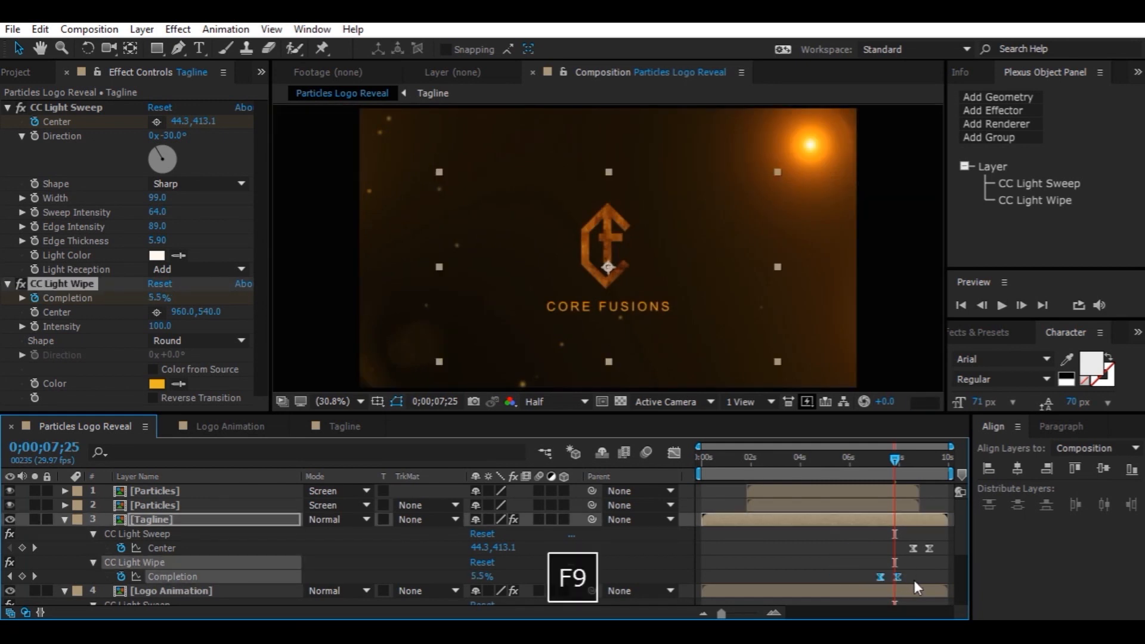
Create a new black solid named FHD at the top of the layer stack
{"action": "left_click", "coordinate": [63, 520]}
{"action": "left_click", "coordinate": [66, 535]}
{"action": "left_click", "coordinate": [165, 495]}
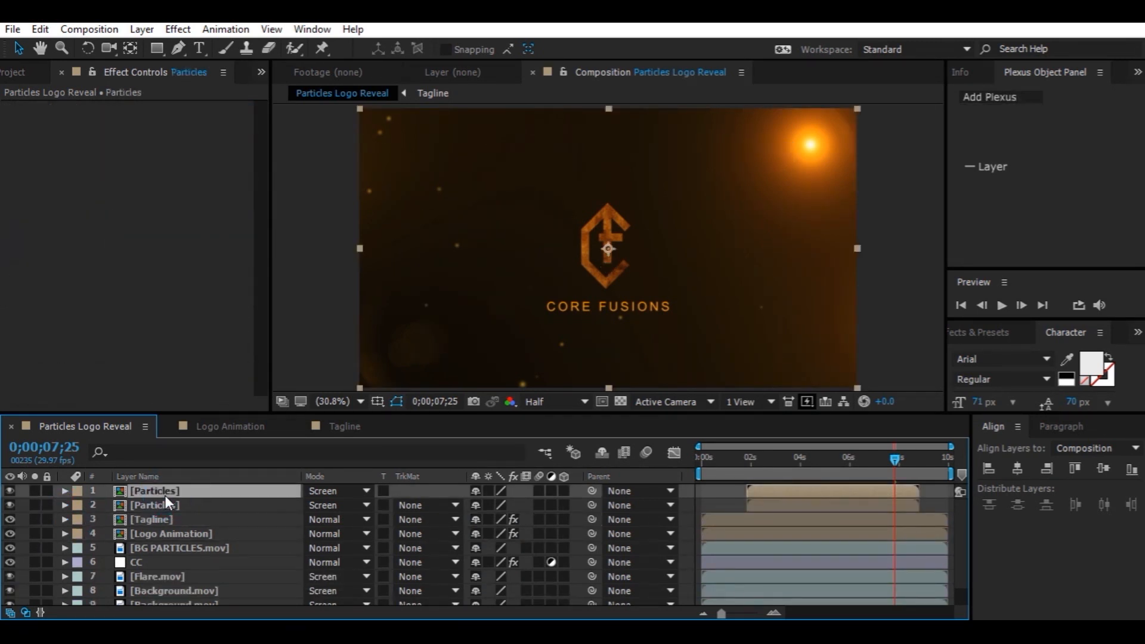
{"action": "key", "text": "ctrl+y"}
{"action": "type", "text": "FHD"}
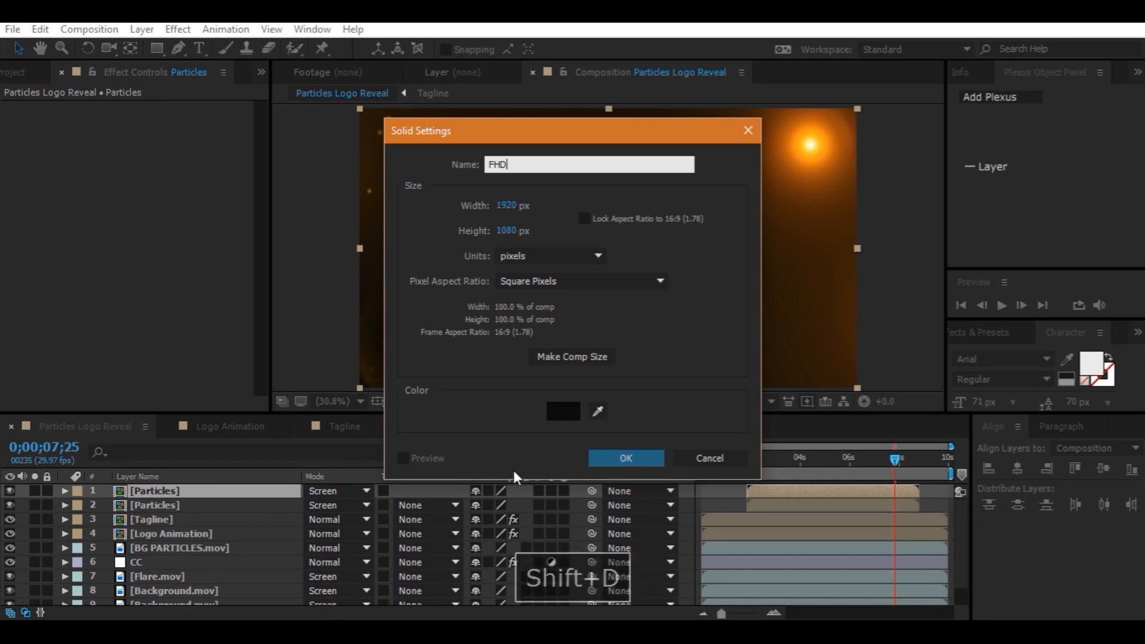
{"action": "left_click", "coordinate": [562, 412]}
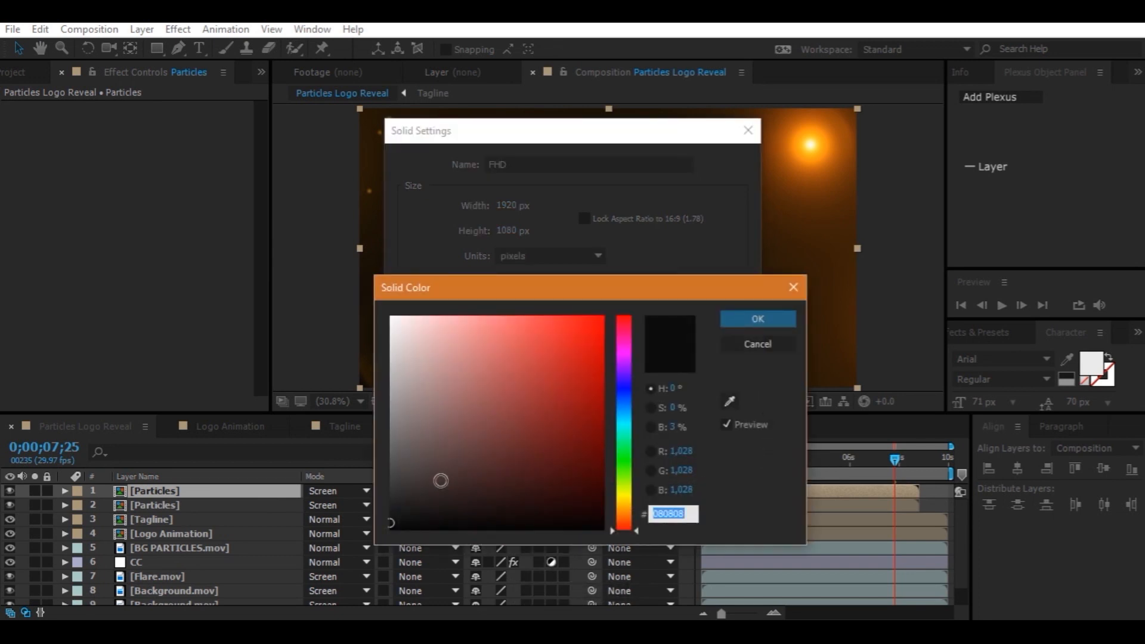
{"action": "left_click_drag", "start_coordinate": [409, 519], "coordinate": [372, 546]}
{"action": "left_click", "coordinate": [764, 320]}
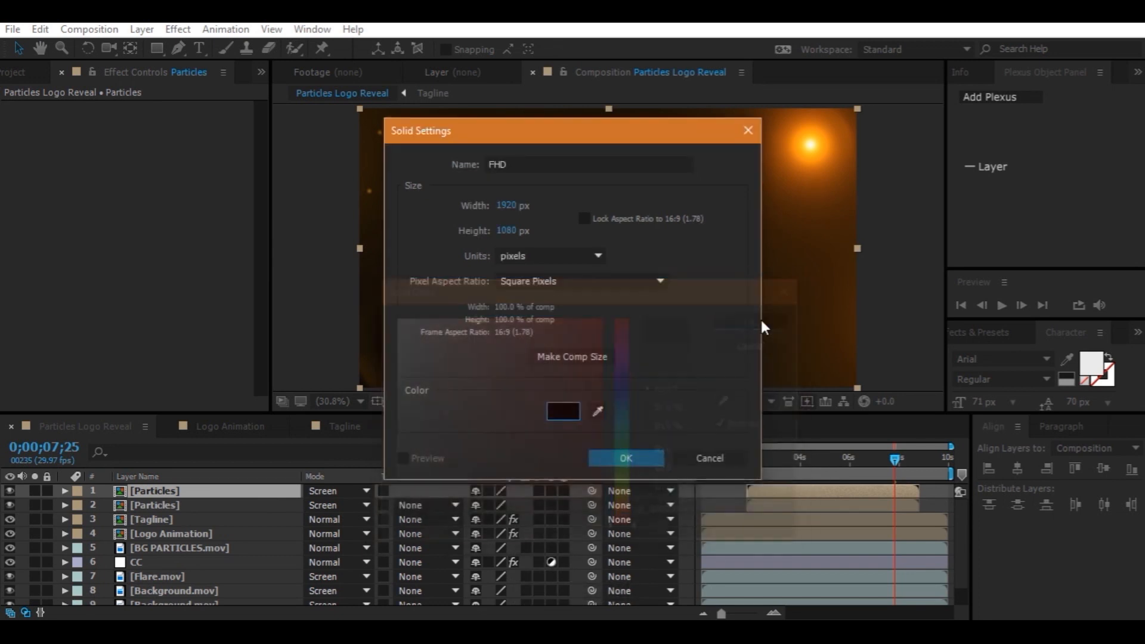
{"action": "left_click", "coordinate": [599, 457]}
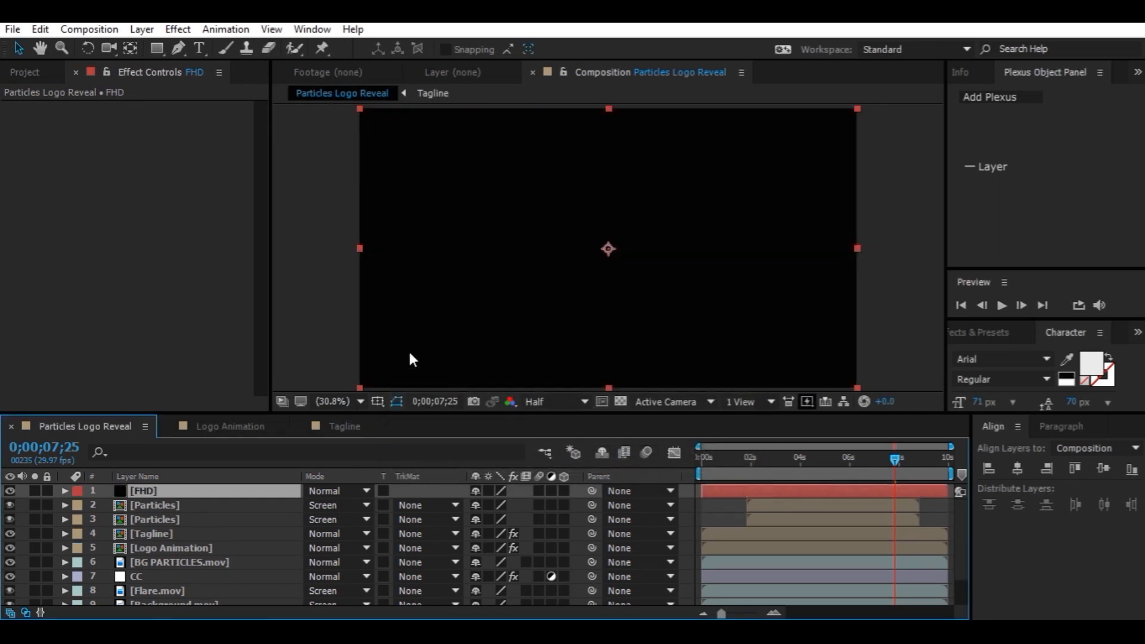
Apply CC Jaws to the FHD solid, setting Height to 0% and Completion to 75% for letterbox bars
{"action": "key", "text": "ctrl+space"}
{"action": "type", "text": "jaw"}
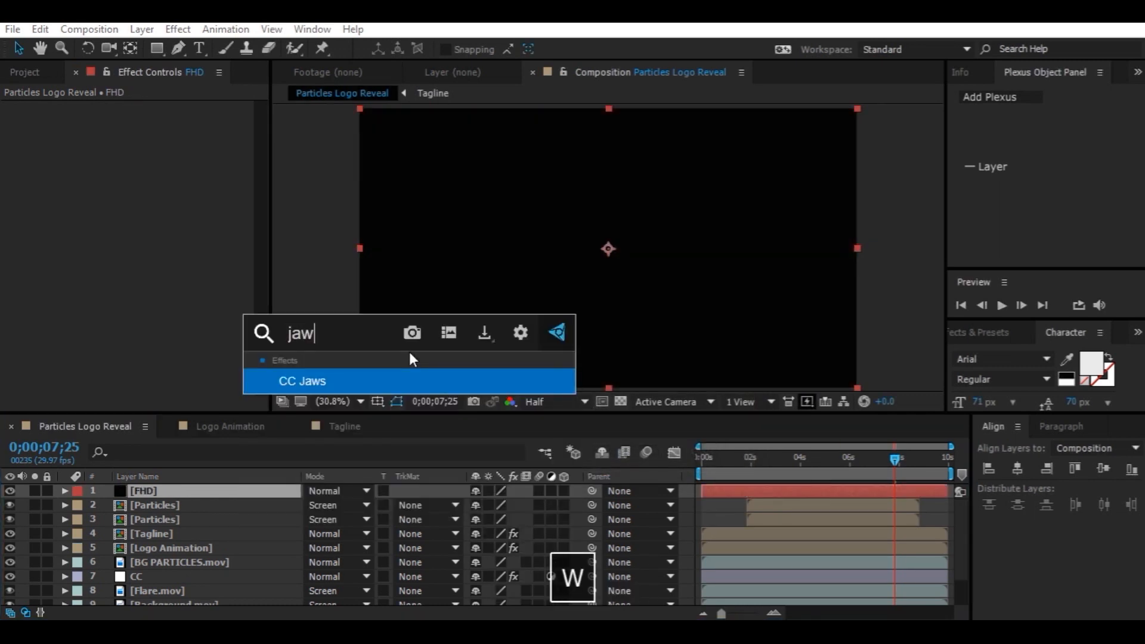
{"action": "left_click", "coordinate": [346, 380]}
{"action": "left_click", "coordinate": [161, 197]}
{"action": "type", "text": "0"}
{"action": "key", "text": "Return"}
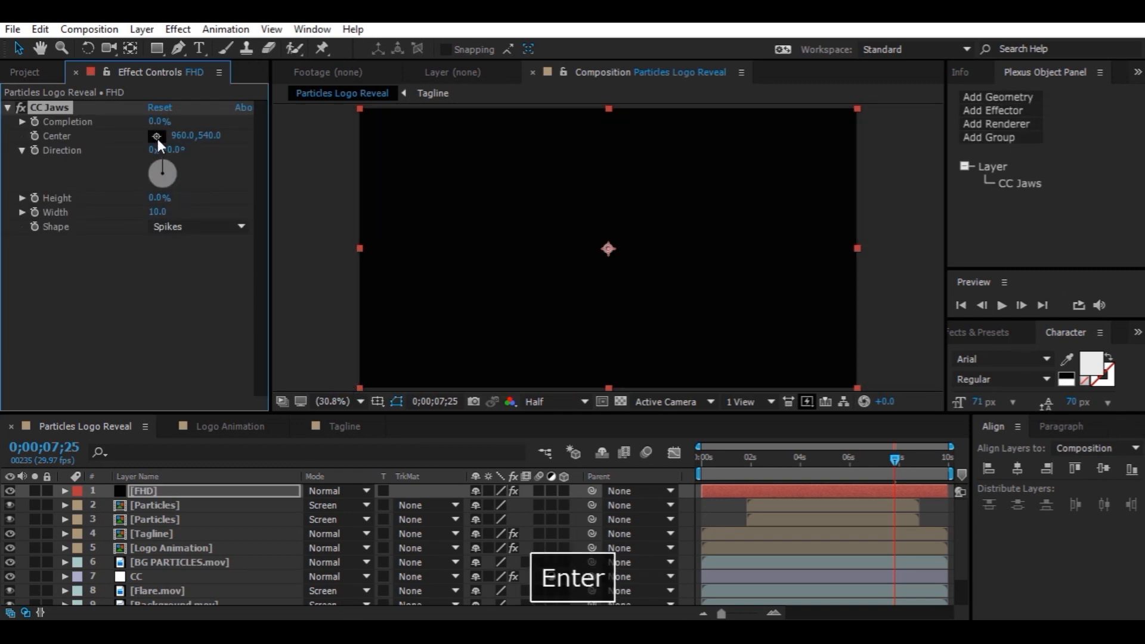
{"action": "left_click", "coordinate": [159, 121]}
{"action": "type", "text": "75"}
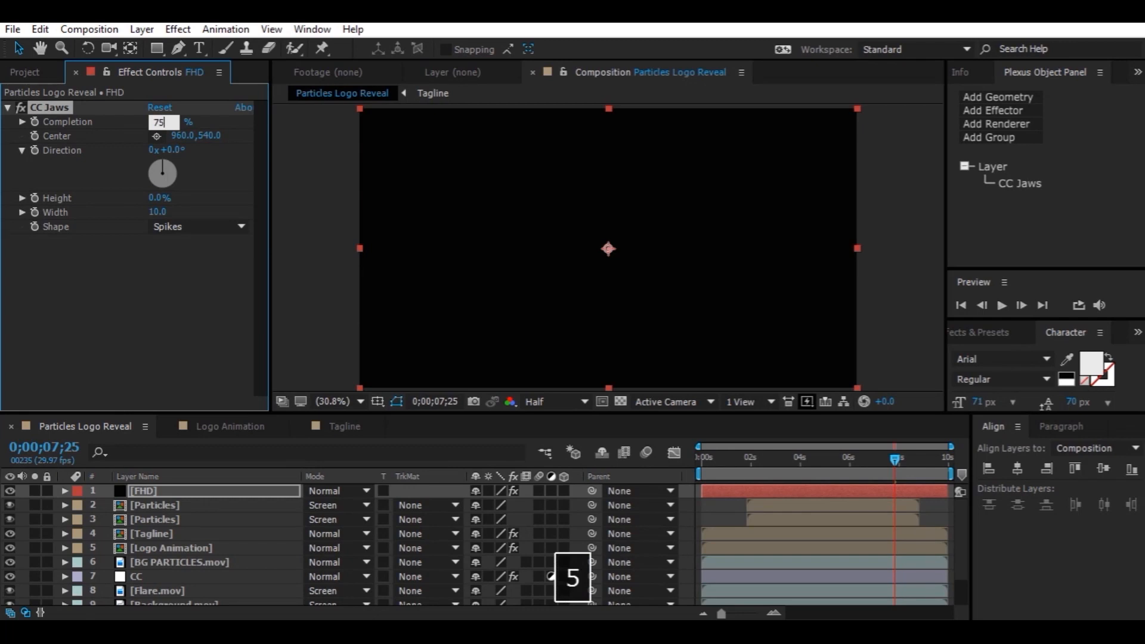
{"action": "key", "text": "Return"}
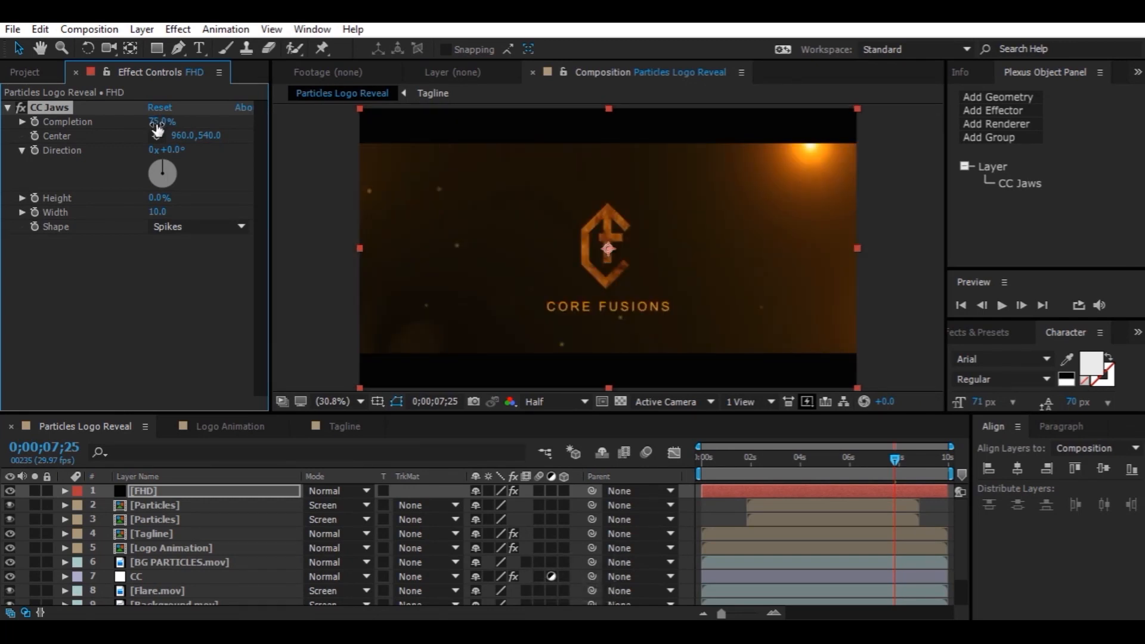
Create another black solid named Fade
{"action": "key", "text": "ctrl+y"}
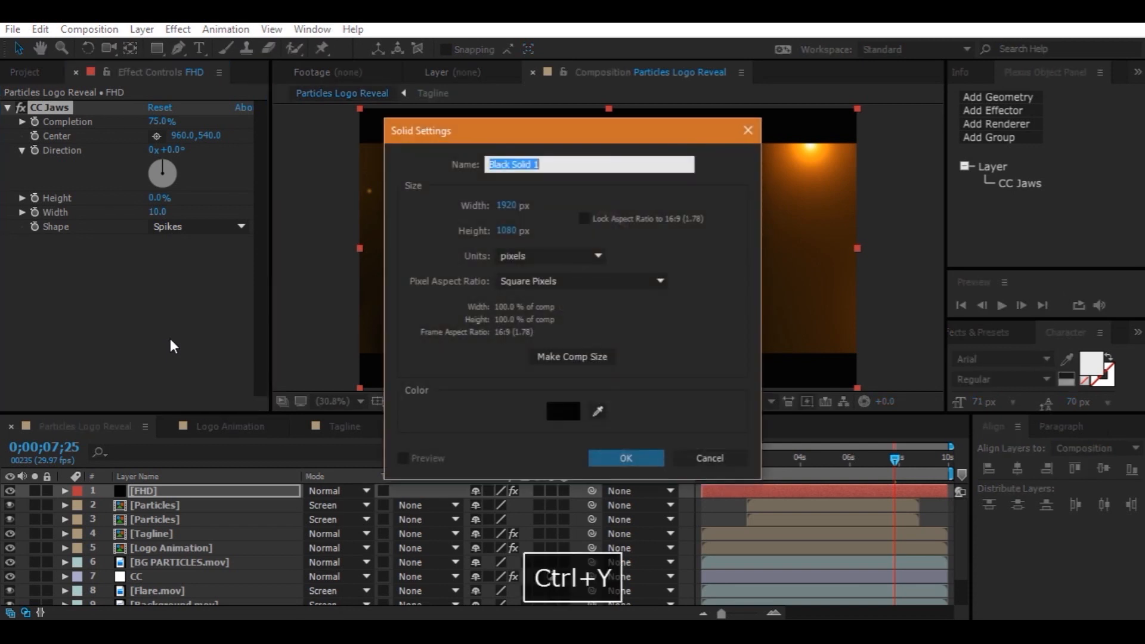
{"action": "type", "text": "Fade"}
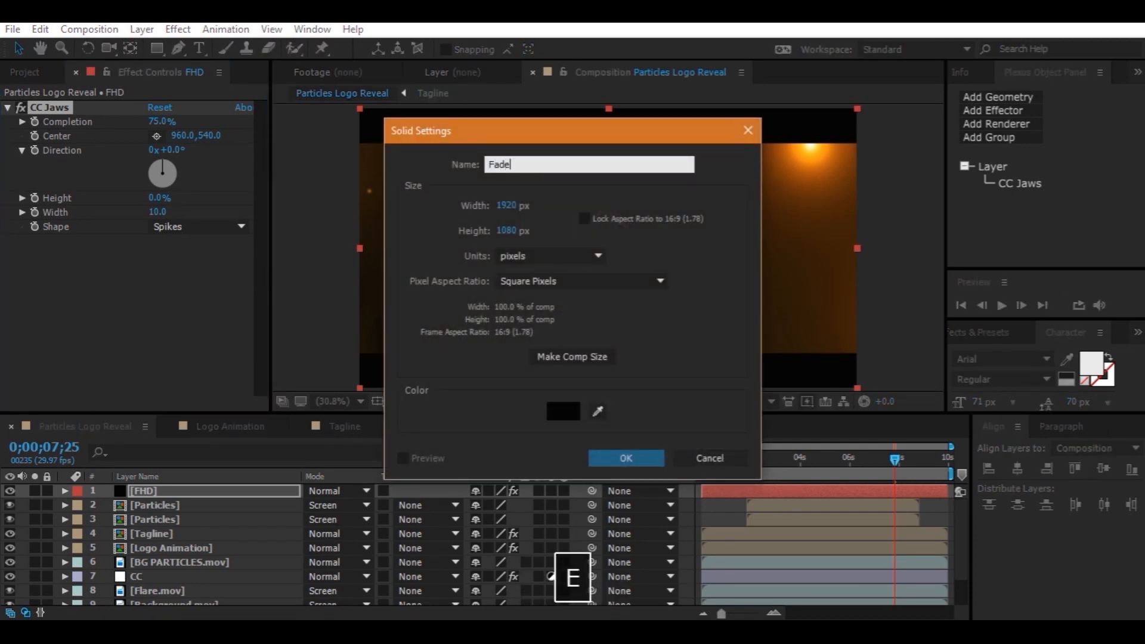
{"action": "key", "text": "Return"}
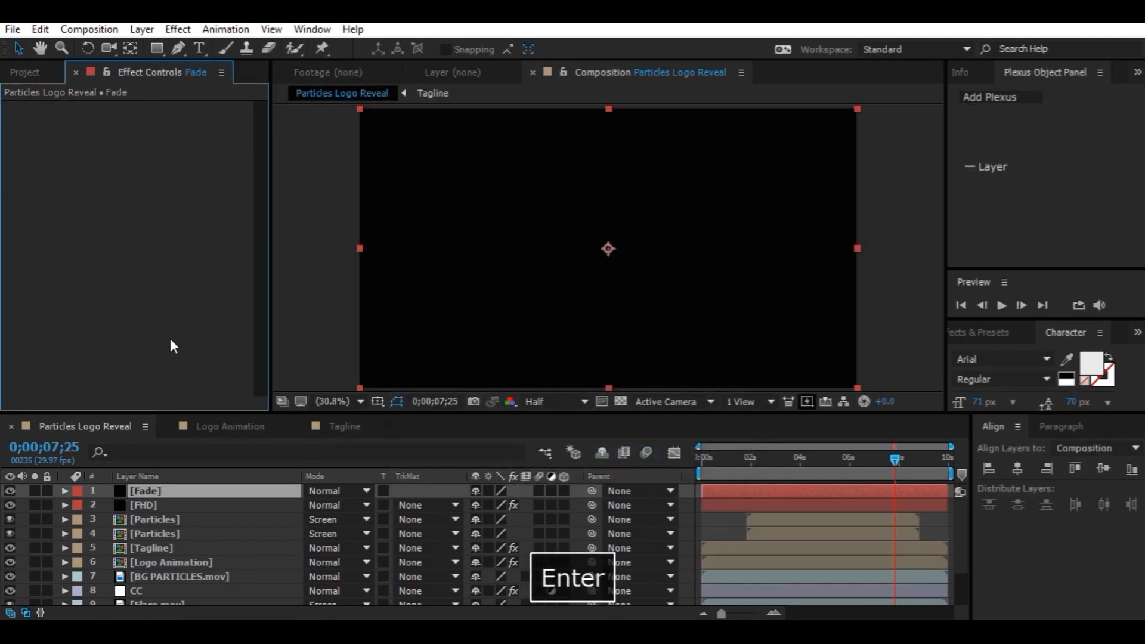
Keyframe the Fade layer's opacity at 100% at the start and 0% at 0;00;01;23
{"action": "key", "text": "t"}
{"action": "left_click_drag", "start_coordinate": [733, 459], "coordinate": [615, 470]}
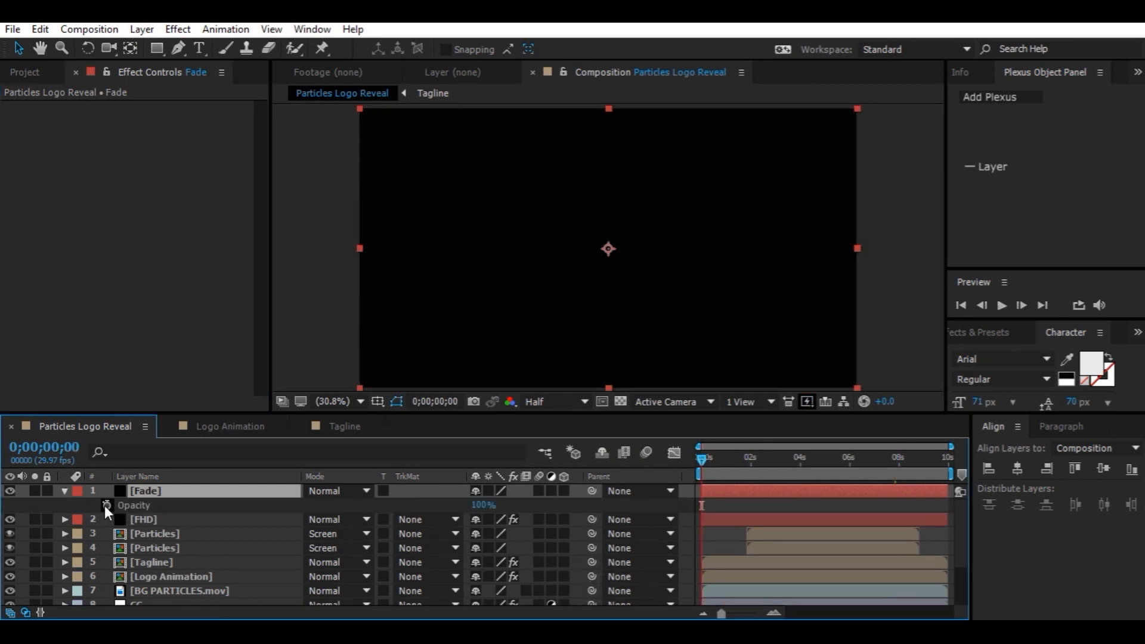
{"action": "left_click", "coordinate": [107, 506]}
{"action": "left_click", "coordinate": [745, 474]}
{"action": "left_click", "coordinate": [489, 505]}
{"action": "type", "text": "0"}
{"action": "key", "text": "Return"}
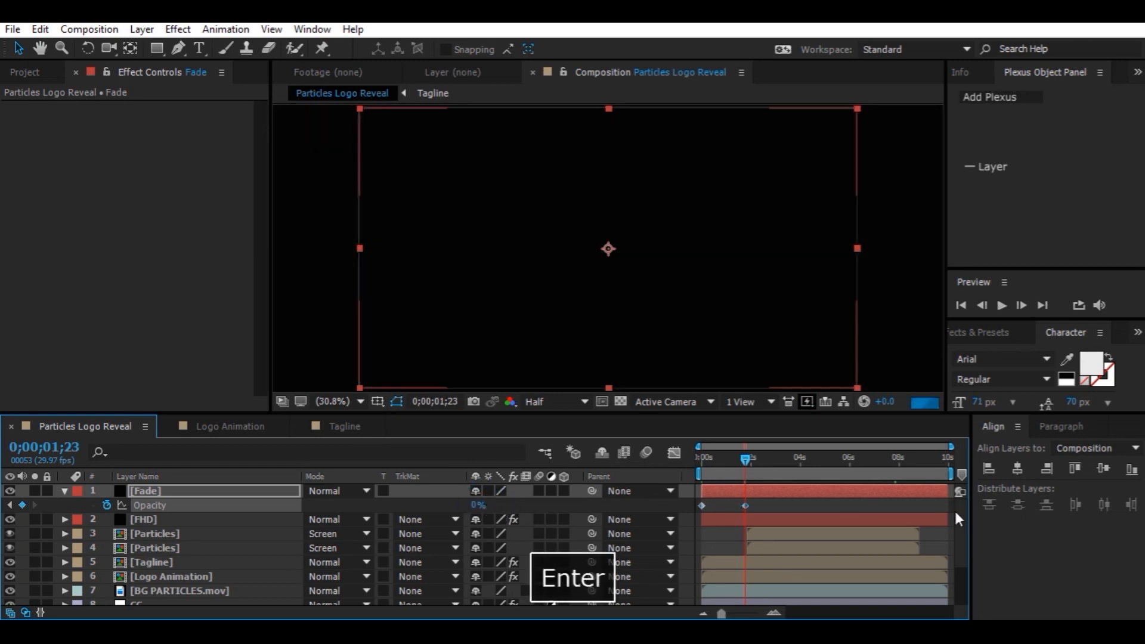
Add Fade opacity keyframes of 0% at 0;00;09;06 and 100% at 0;00;09;28
{"action": "left_click", "coordinate": [921, 457]}
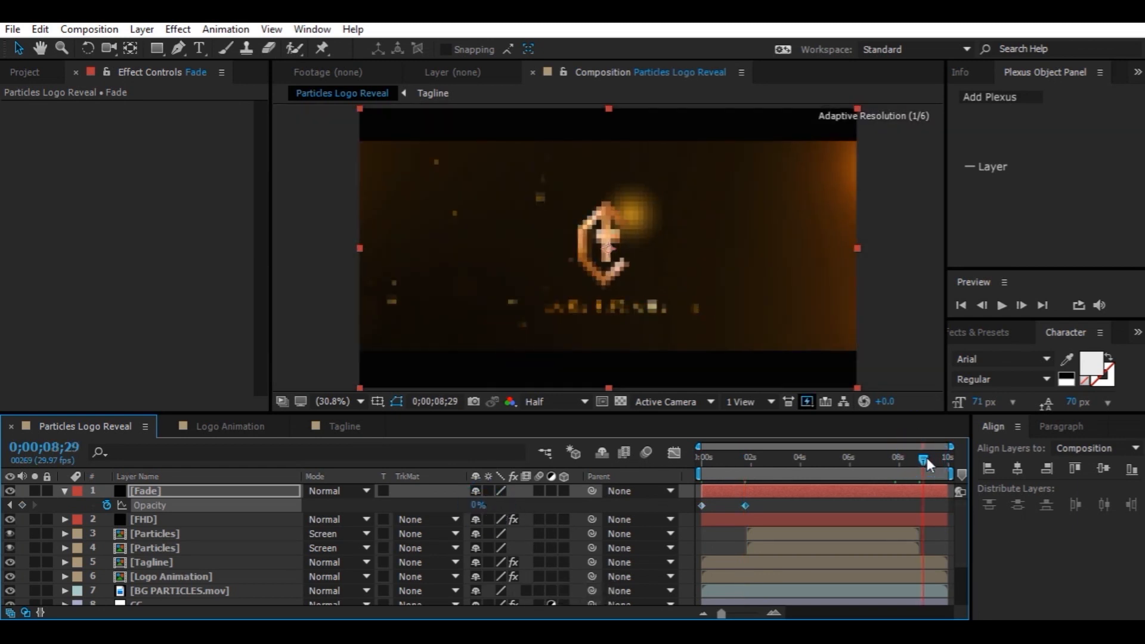
{"action": "left_click_drag", "start_coordinate": [927, 457], "coordinate": [932, 458]}
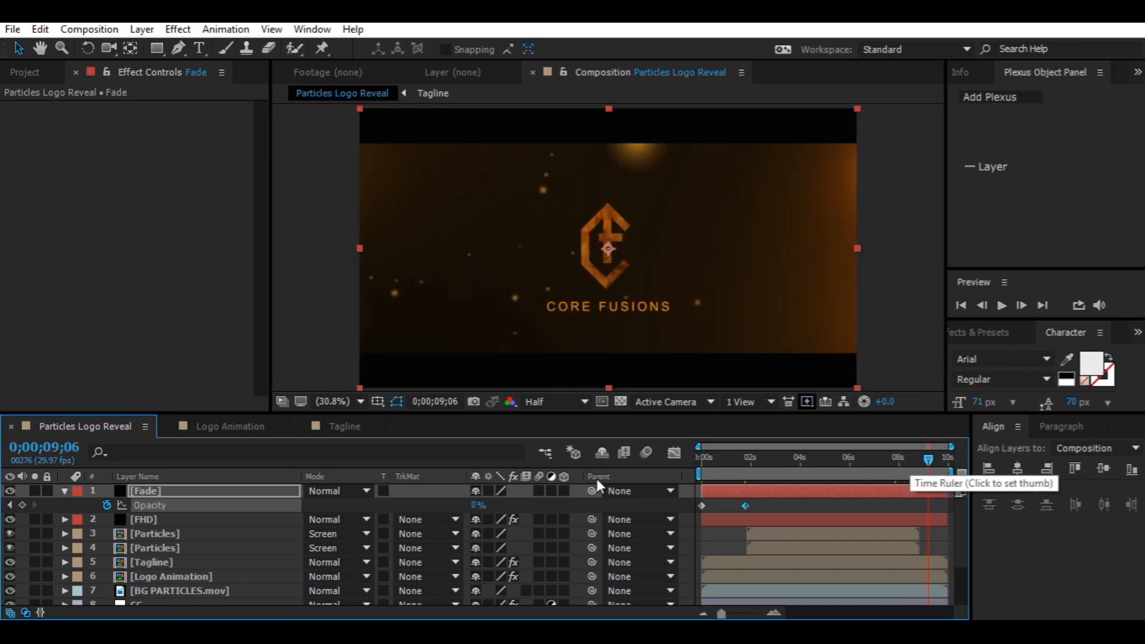
{"action": "left_click", "coordinate": [22, 505]}
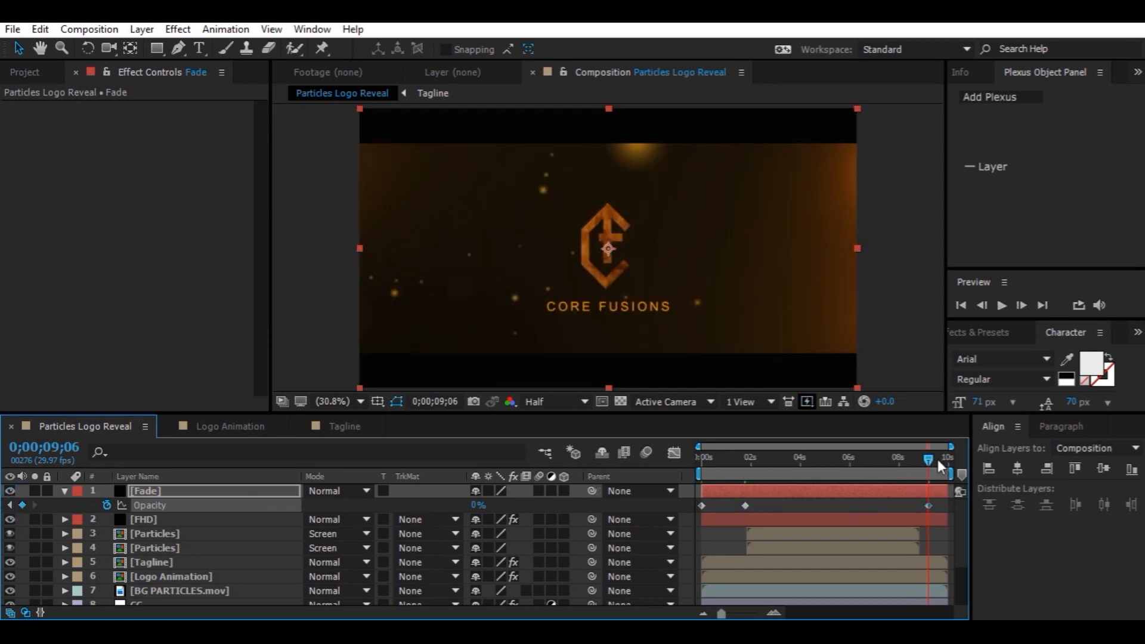
{"action": "left_click_drag", "start_coordinate": [929, 458], "coordinate": [948, 458]}
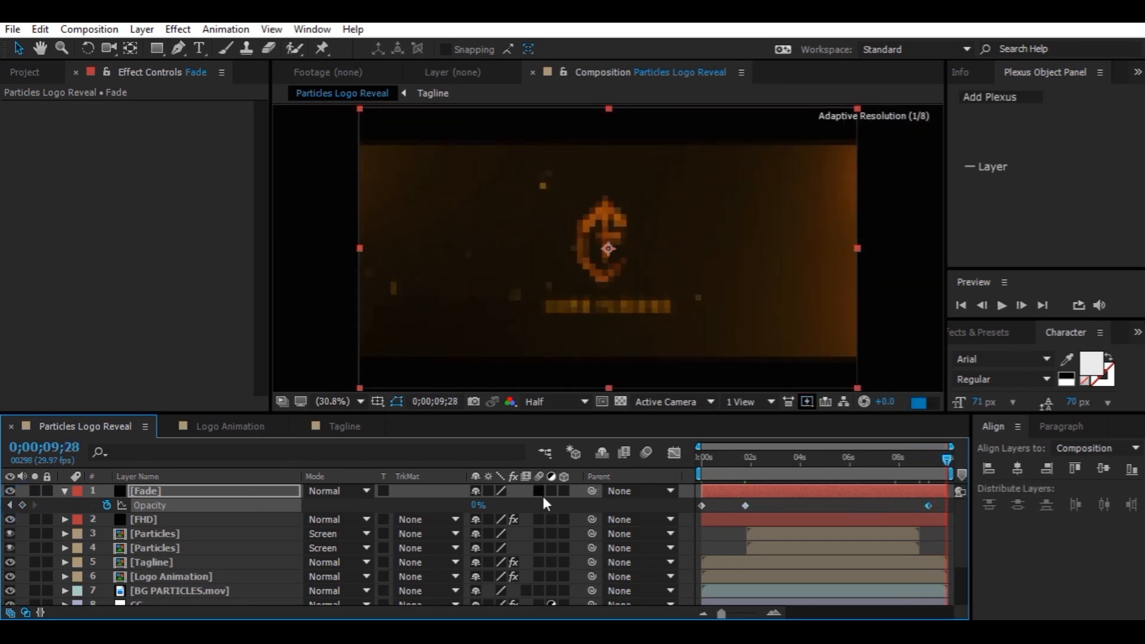
{"action": "left_click", "coordinate": [486, 505]}
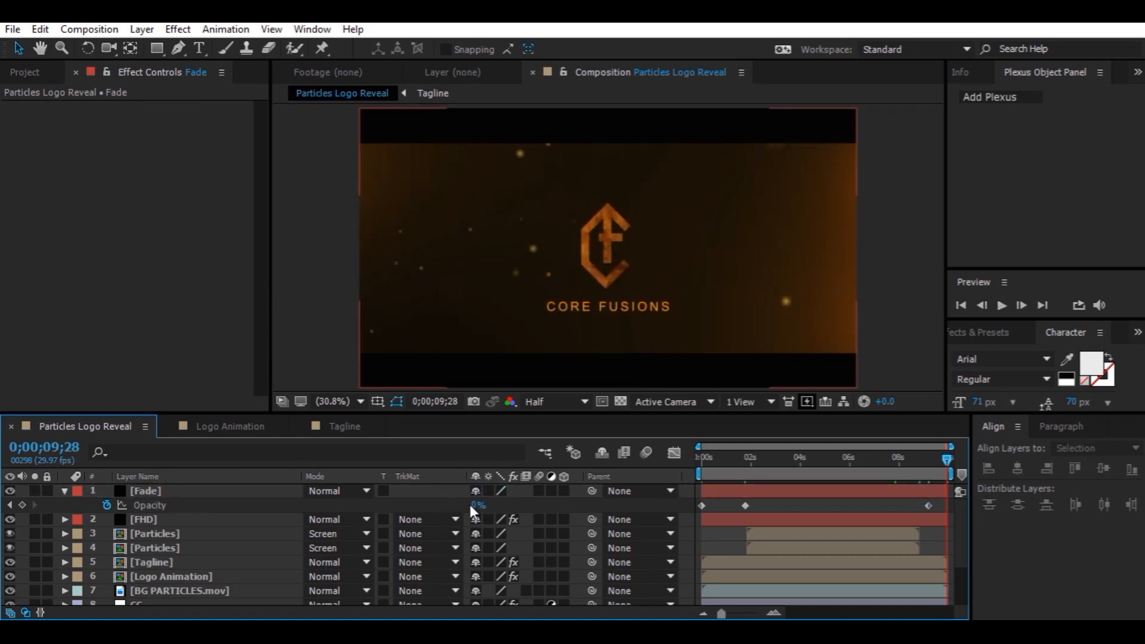
{"action": "left_click_drag", "start_coordinate": [477, 506], "coordinate": [837, 533]}
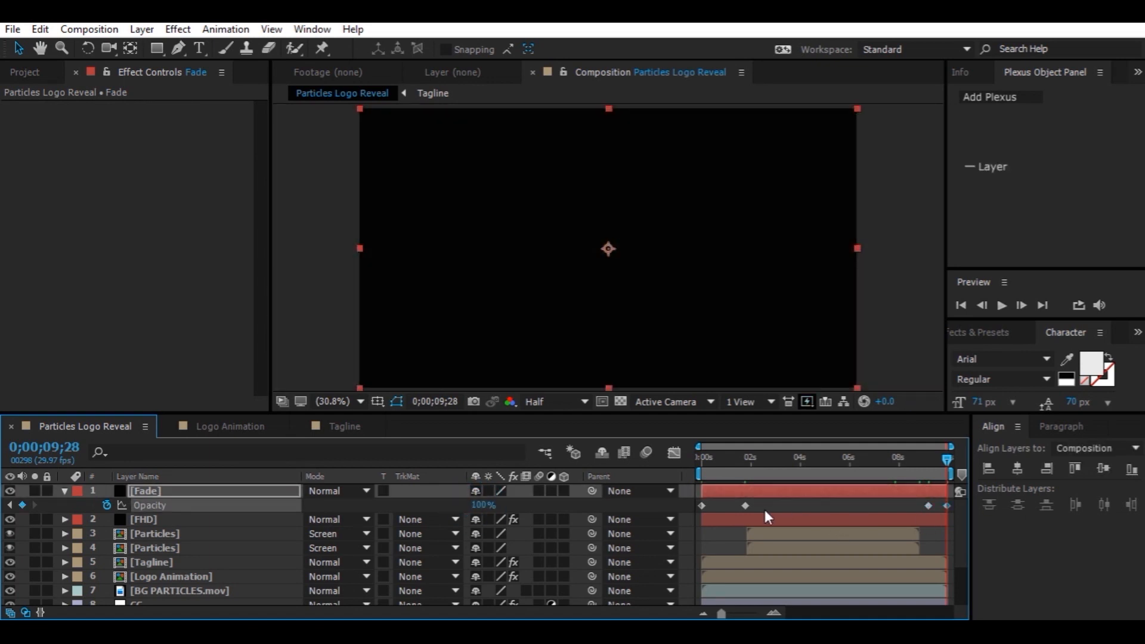
Apply Easy Ease to all of the Fade layer's opacity keyframes
{"action": "left_click_drag", "start_coordinate": [769, 508], "coordinate": [686, 505]}
{"action": "key", "text": "F9"}
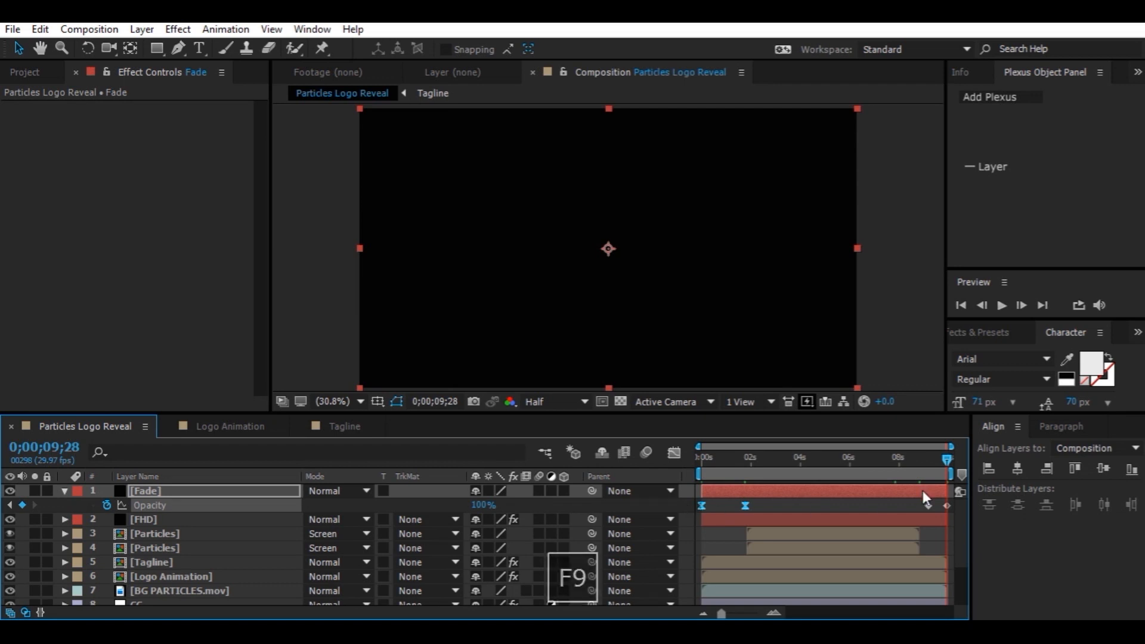
{"action": "left_click", "coordinate": [925, 505]}
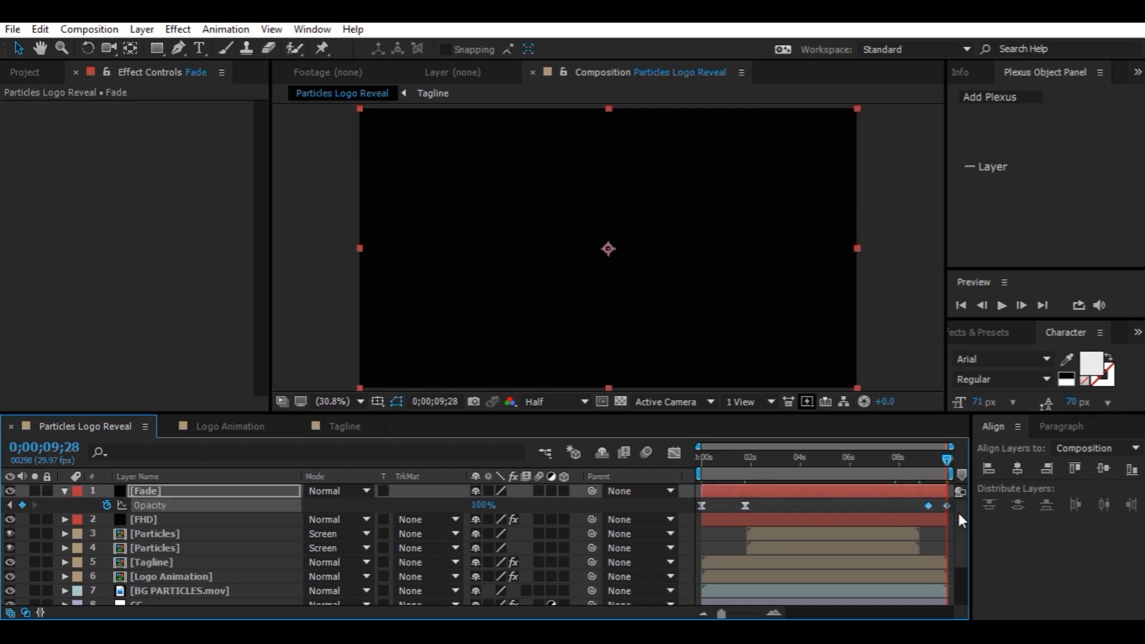
{"action": "key", "text": "F9"}
Create a comp-size black solid named Grain above the Particles layers
{"action": "left_click", "coordinate": [65, 491]}
{"action": "left_click", "coordinate": [164, 490]}
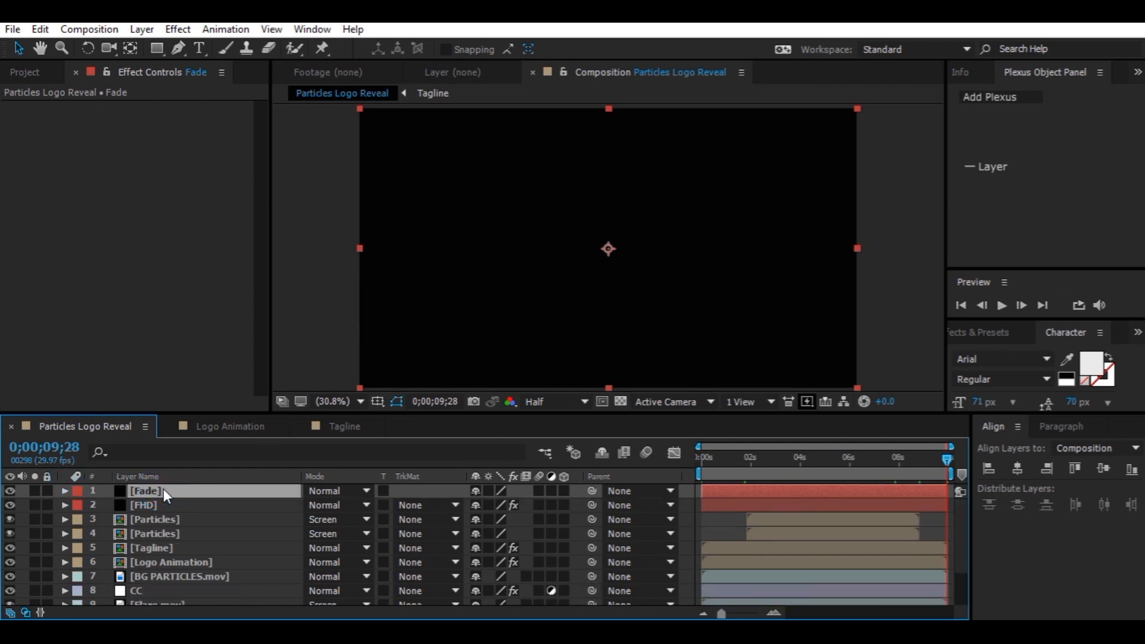
{"action": "left_click", "coordinate": [167, 519]}
{"action": "key", "text": "ctrl+y"}
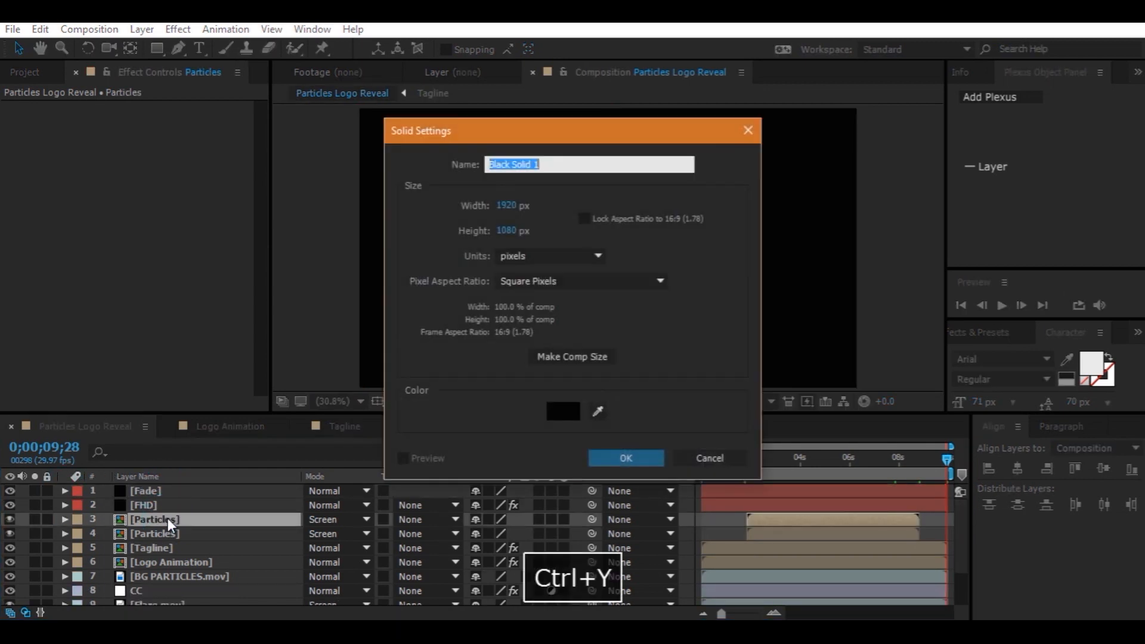
{"action": "type", "text": "Grain"}
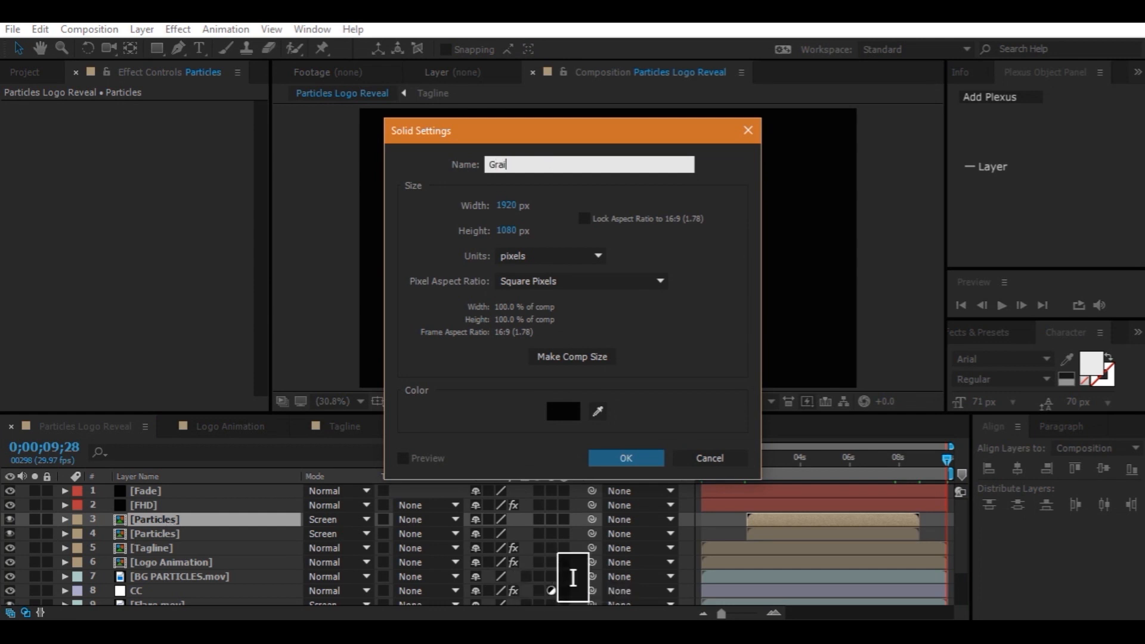
{"action": "left_click", "coordinate": [593, 361]}
{"action": "left_click", "coordinate": [621, 458]}
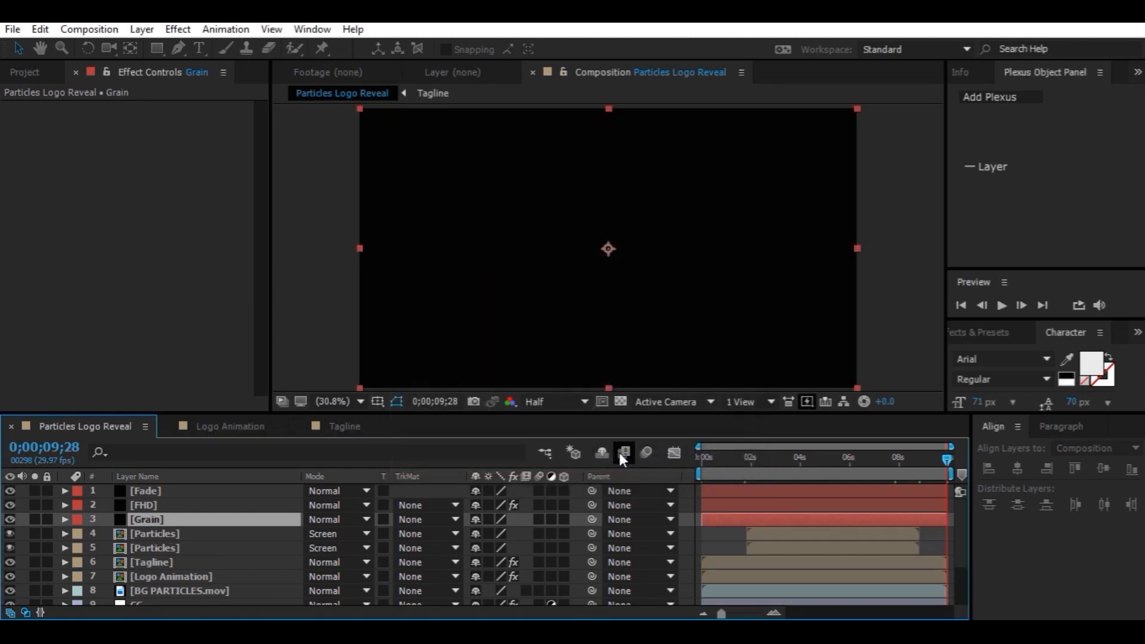
Apply Noise to the Grain solid with Amount of Noise 9% and set its blending mode to Screen
{"action": "key", "text": "ctrl+space"}
{"action": "type", "text": "nois"}
{"action": "left_click", "coordinate": [619, 477]}
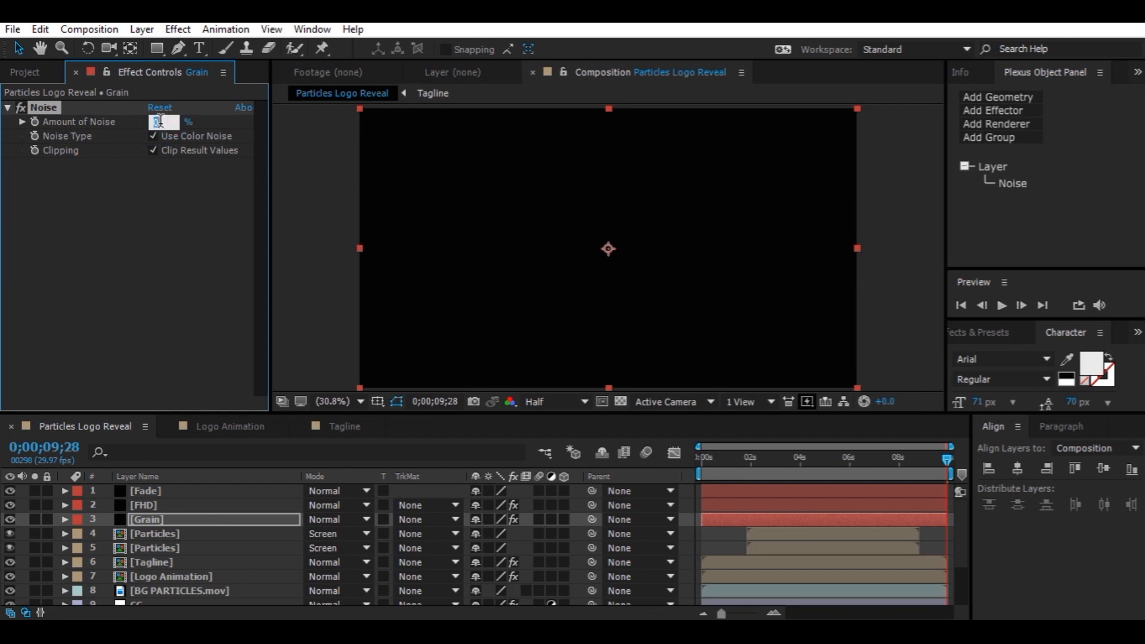
{"action": "type", "text": "9"}
{"action": "key", "text": "Return"}
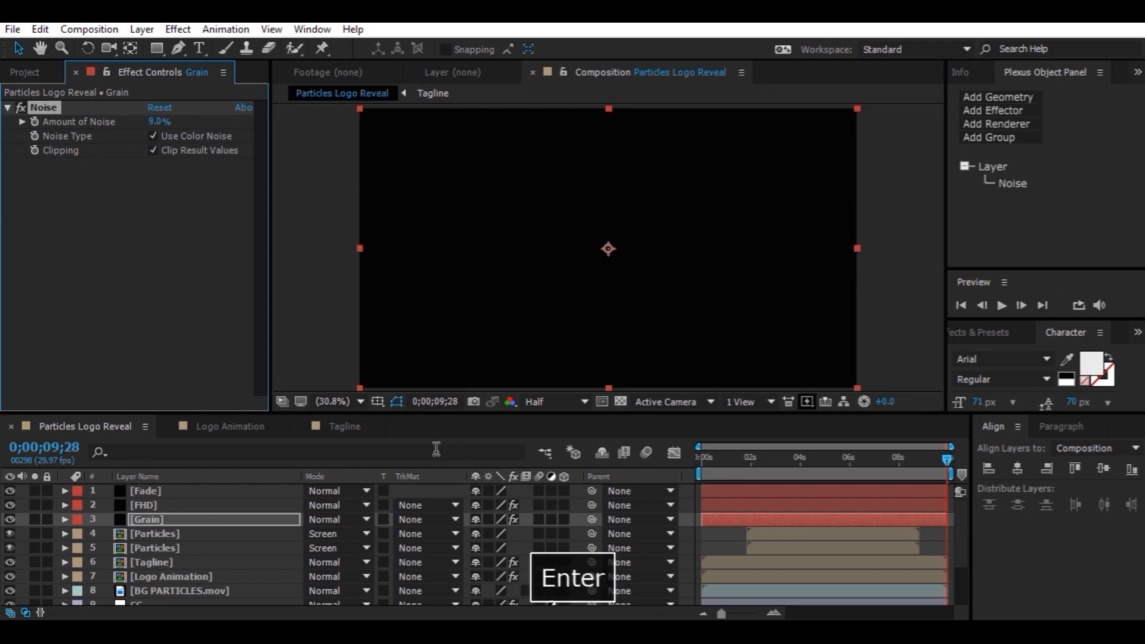
{"action": "left_click", "coordinate": [338, 521]}
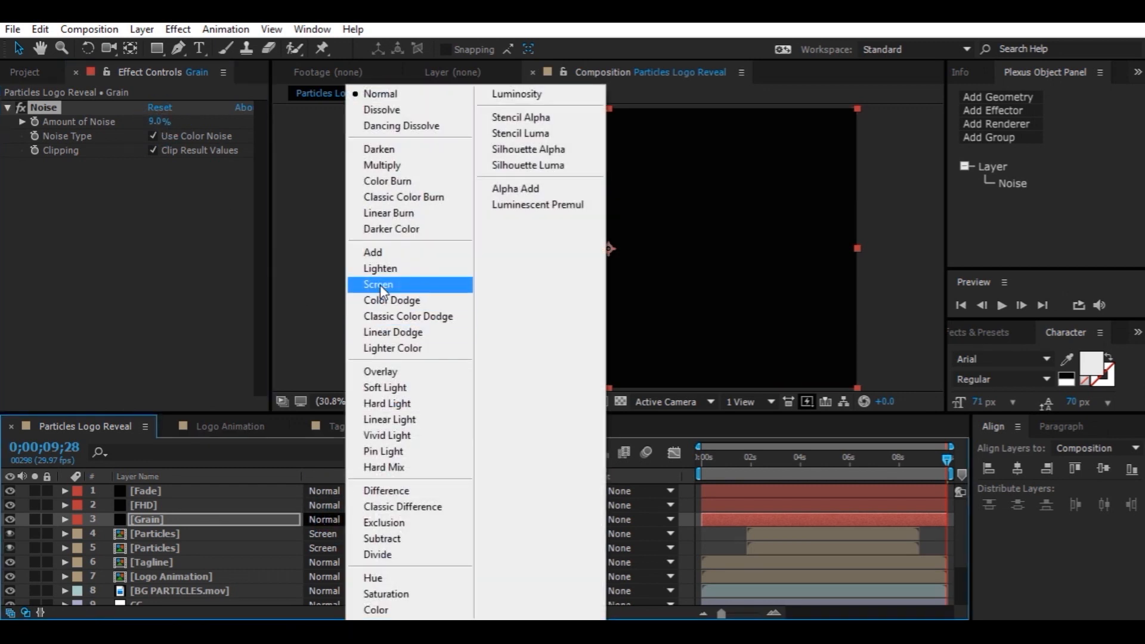
{"action": "left_click", "coordinate": [380, 287]}
Save the project and preview the animation from the start
{"action": "left_click_drag", "start_coordinate": [732, 465], "coordinate": [587, 469]}
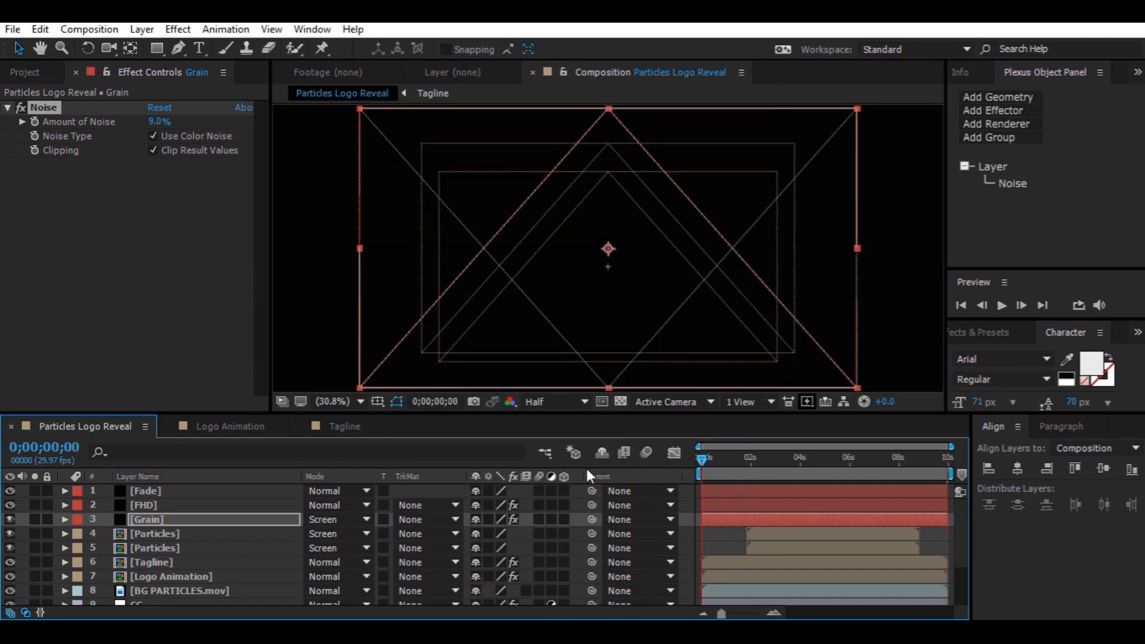
{"action": "key", "text": "ctrl+s"}
{"action": "key", "text": "space"}
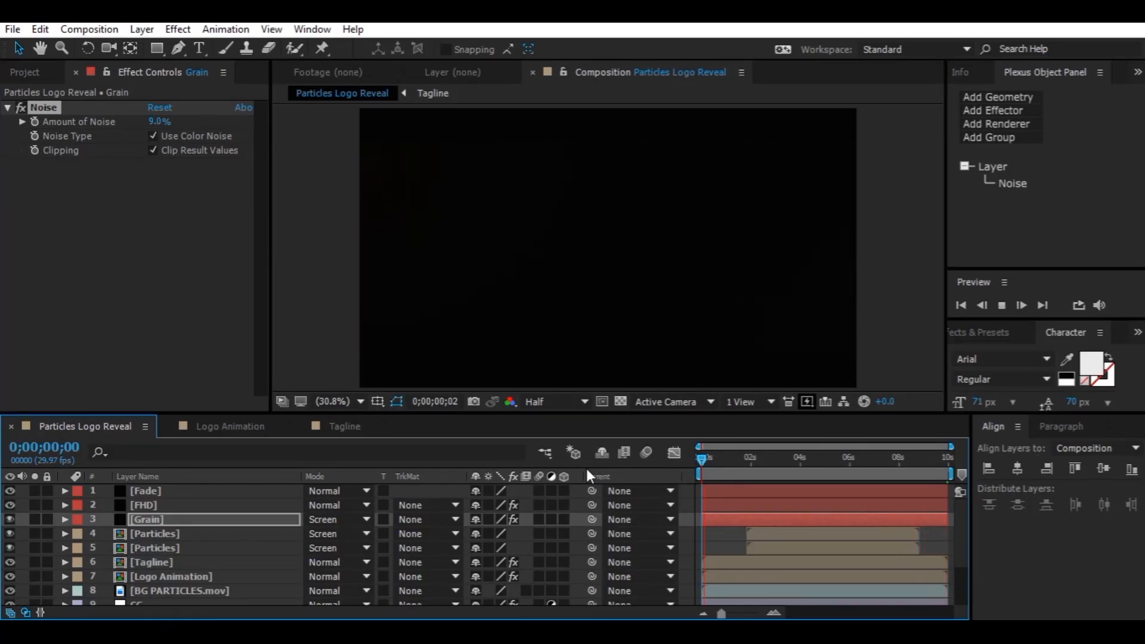
{"action": "key", "text": "space"}
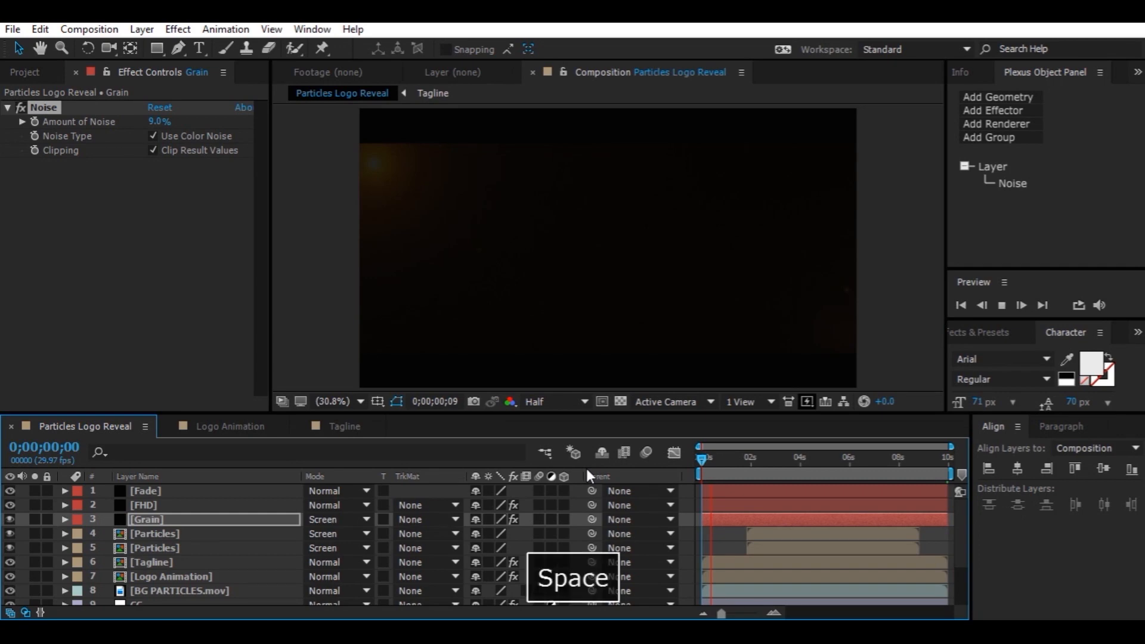